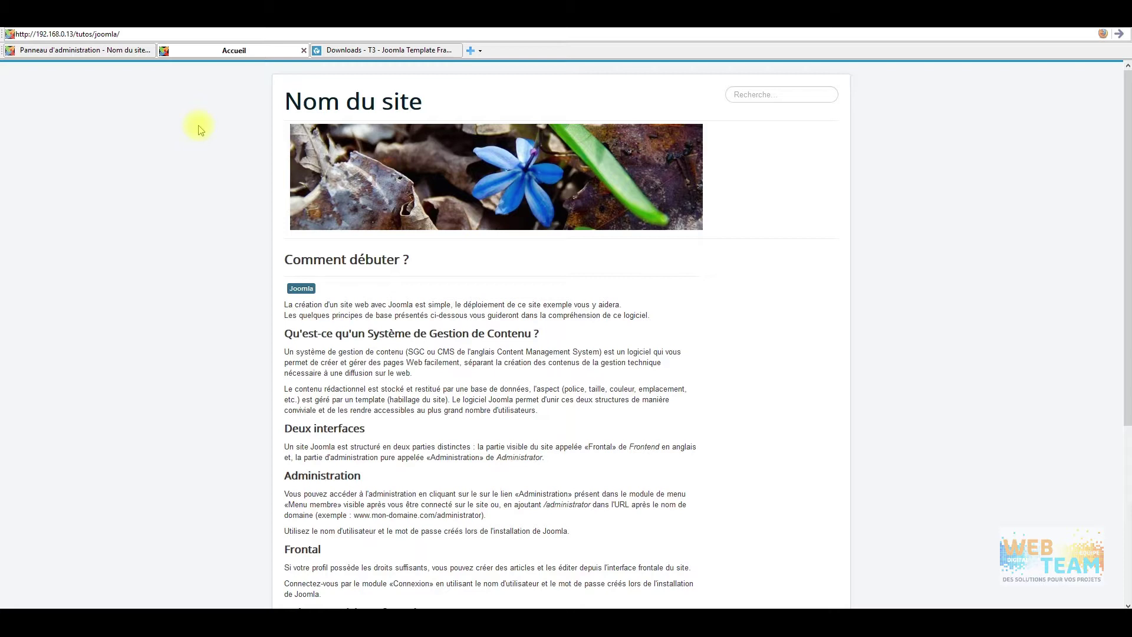
- Examine the T3 BS3 Blank Template and T3 Framework plugin entries on the T3 downloads page
click(336, 50)
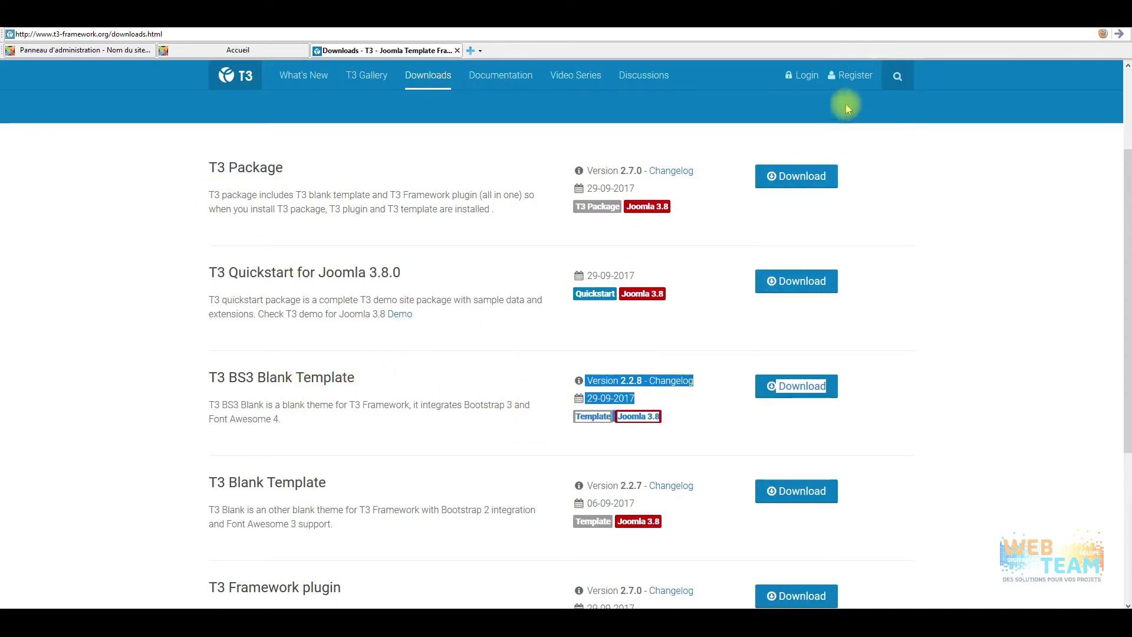
click(491, 444)
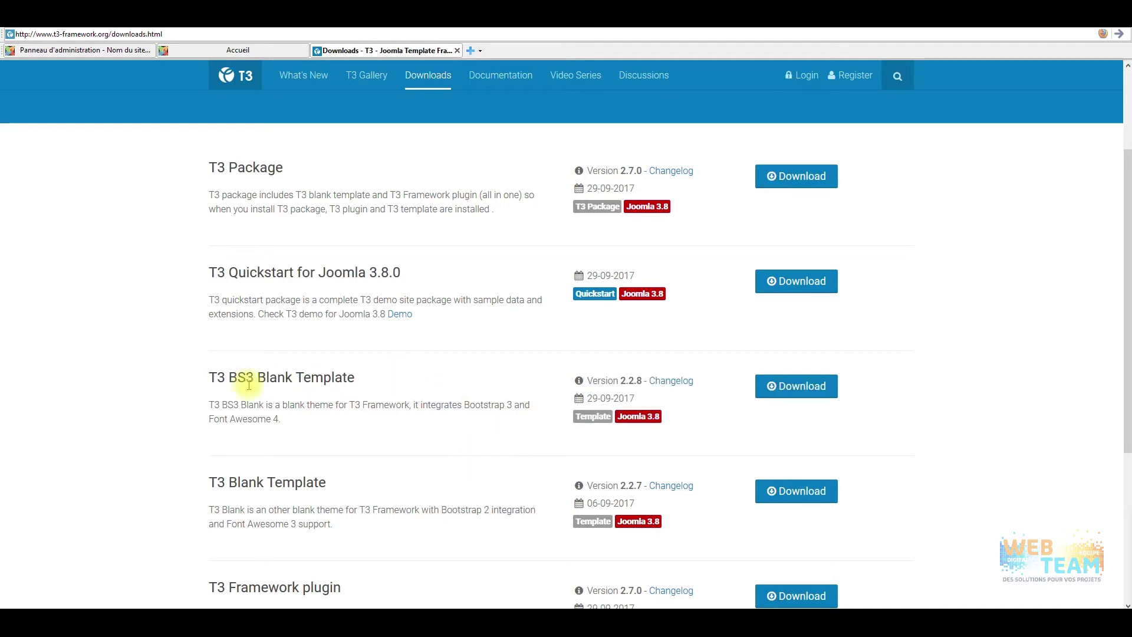
drag(199, 377, 349, 376)
click(367, 372)
drag(211, 377, 369, 376)
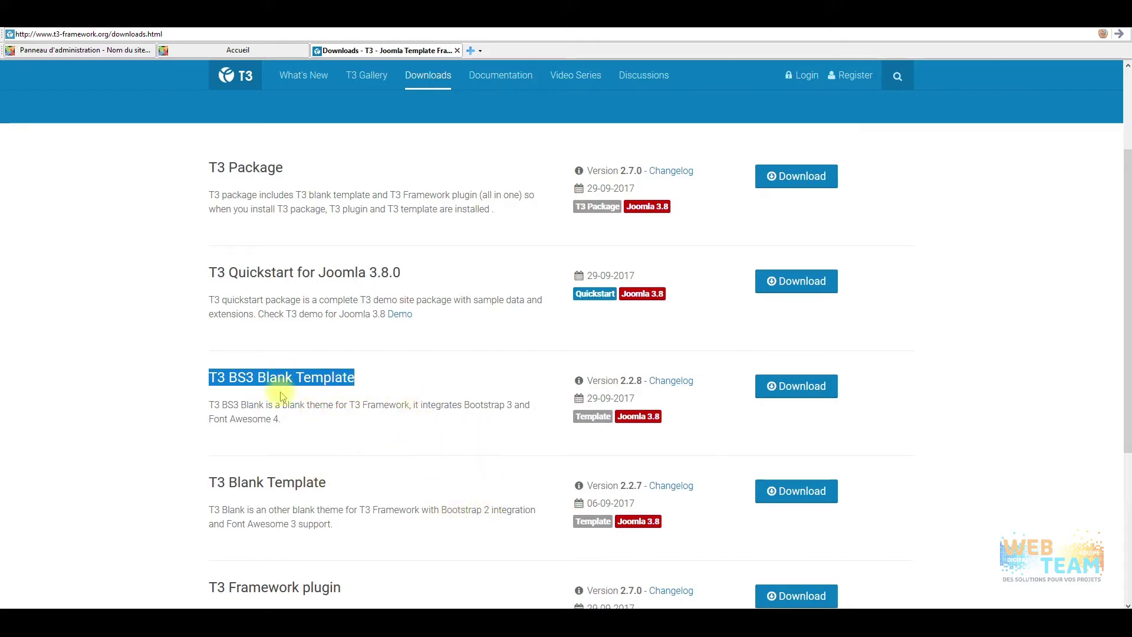
mouse_move(225, 384)
mouse_down()
mouse_move(215, 374)
mouse_move(273, 374)
mouse_move(211, 377)
mouse_up()
scroll(299, 392, down, 2)
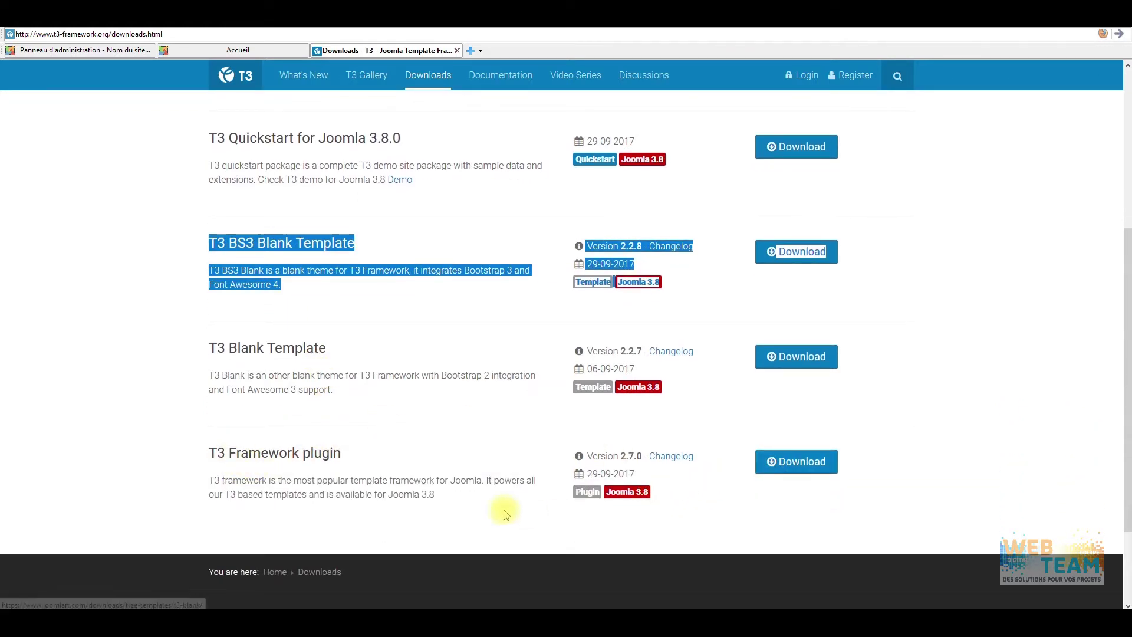
scroll(377, 392, up, 2)
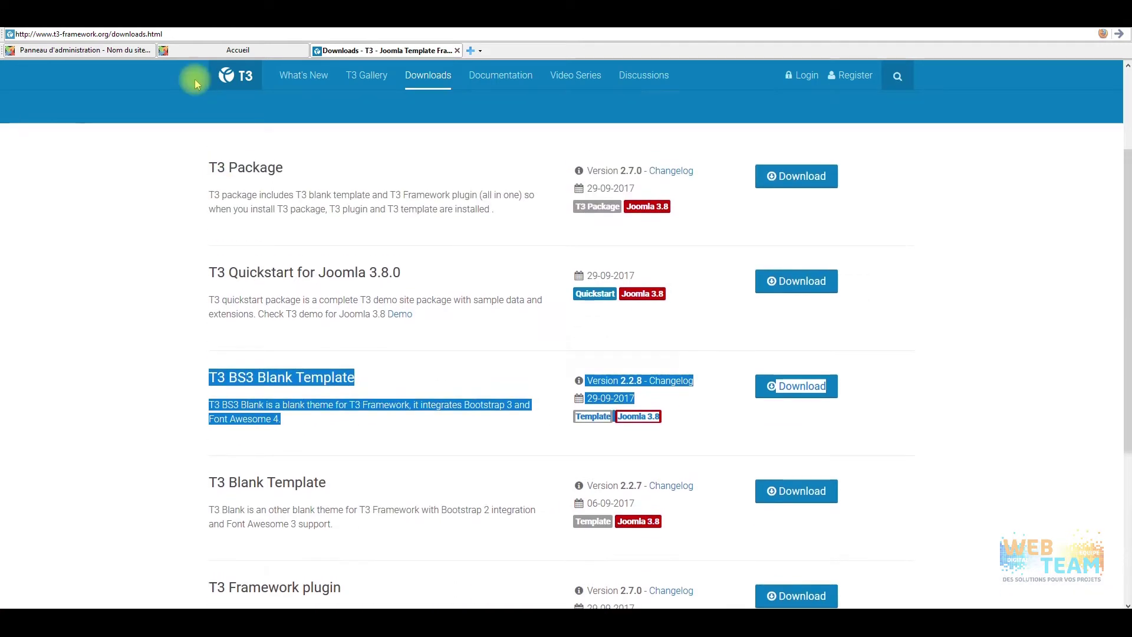
- Open the site's template styles list in the Joomla administration and compare it with the public home page
click(76, 49)
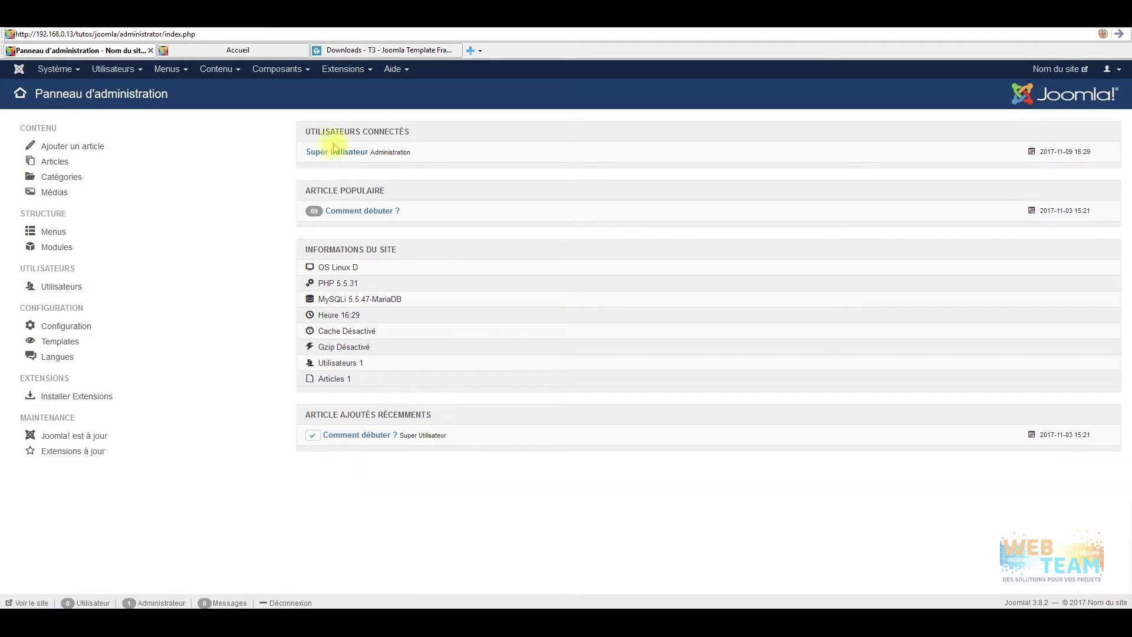
click(339, 69)
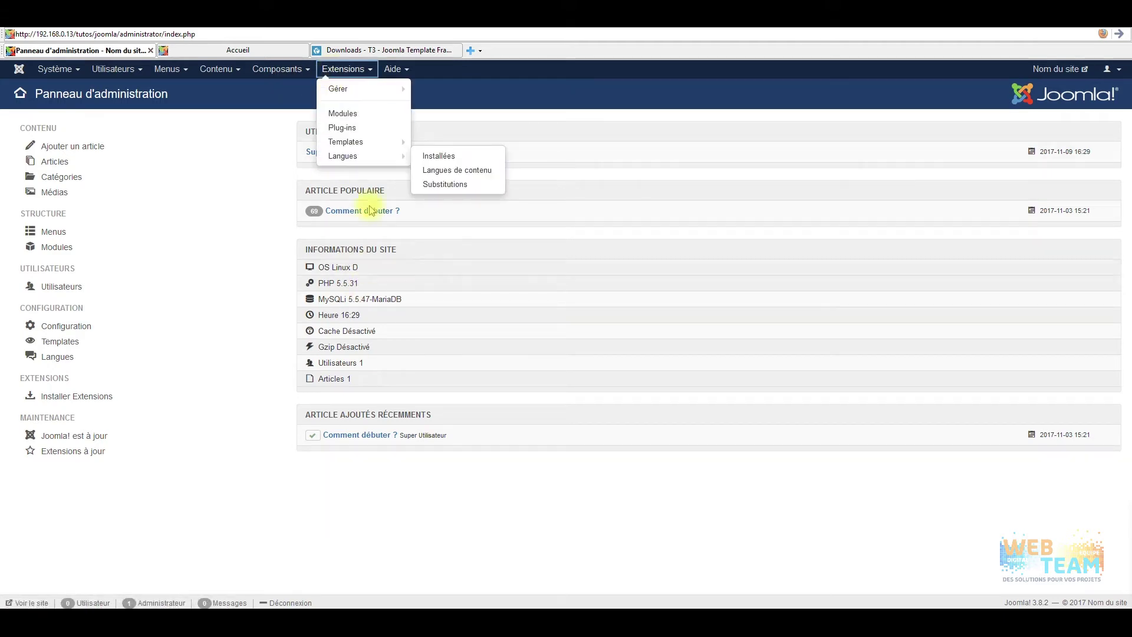
click(344, 147)
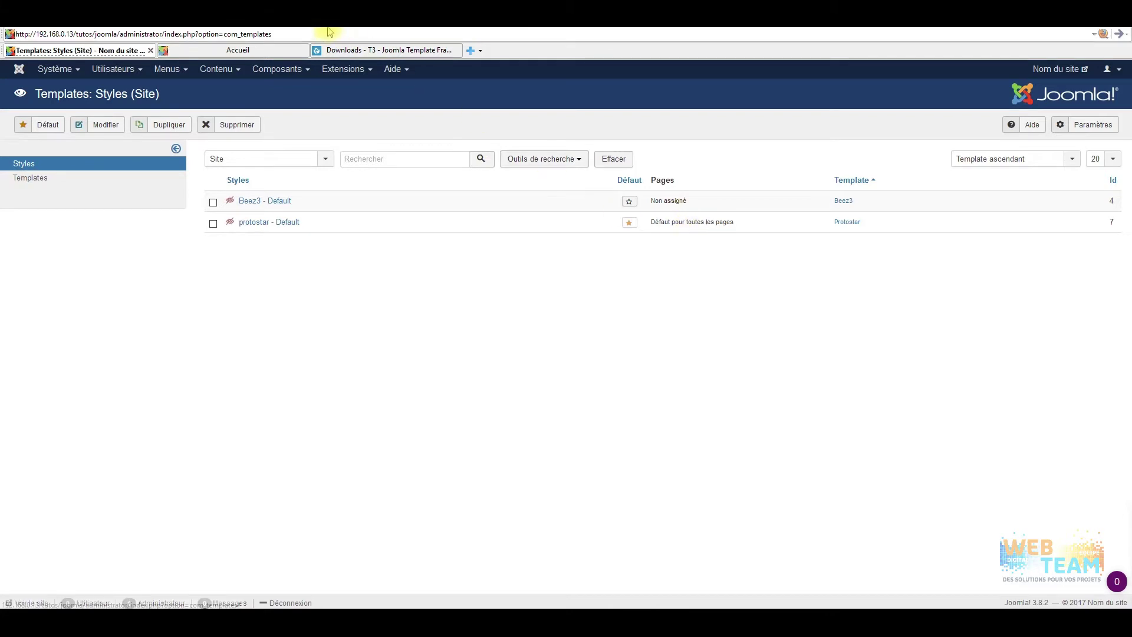
click(236, 49)
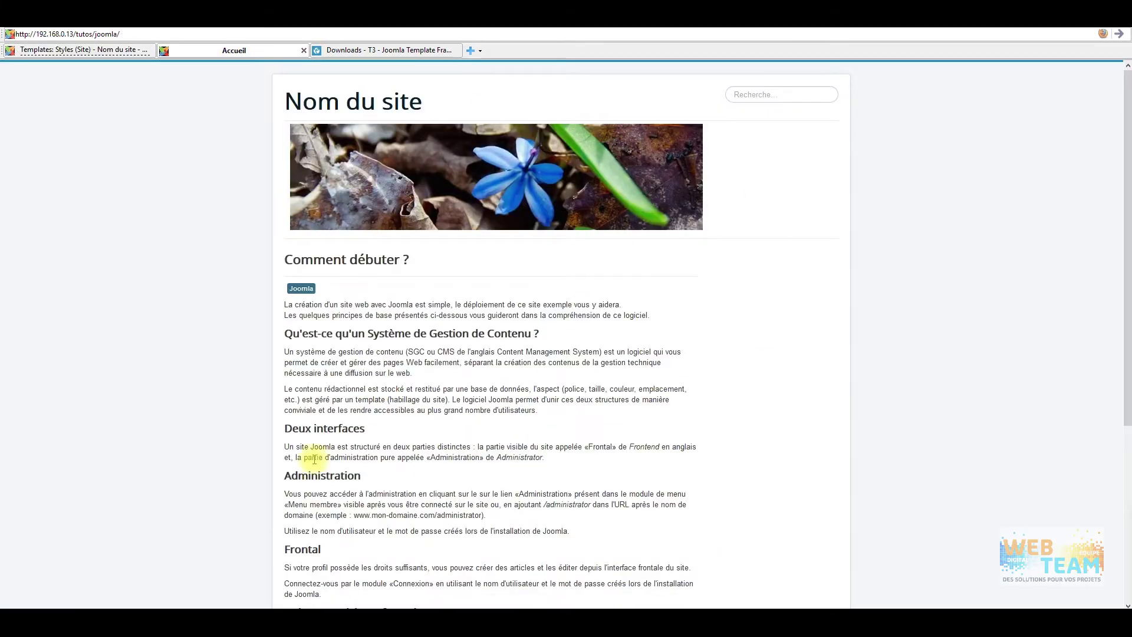
click(112, 49)
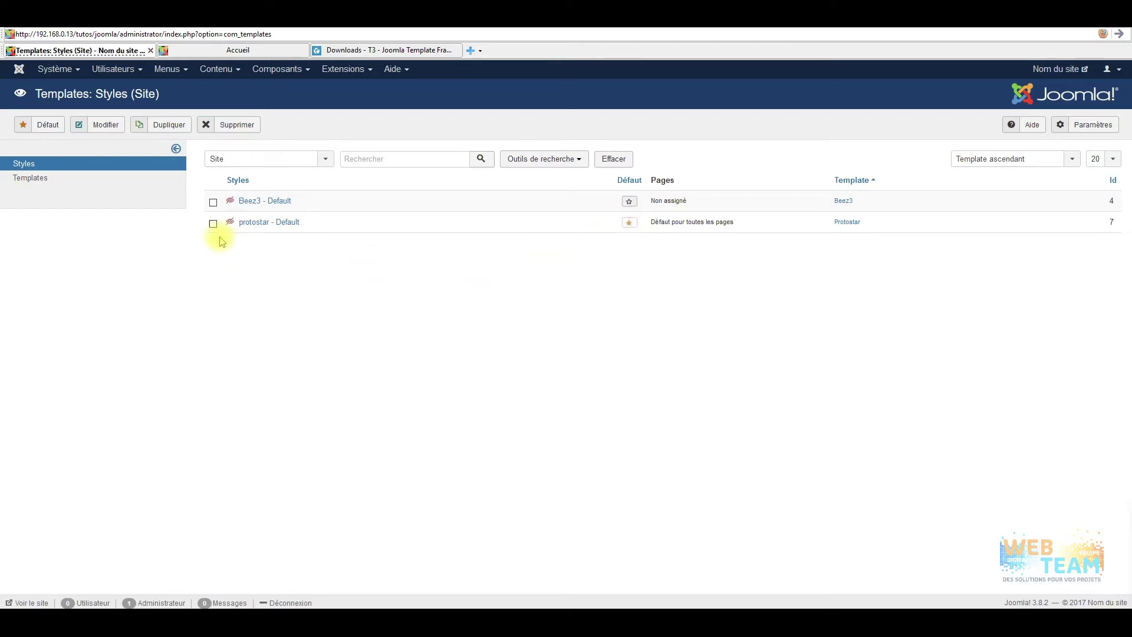
- Make Beez3 - Default the default site template style and view the home page with it
click(214, 203)
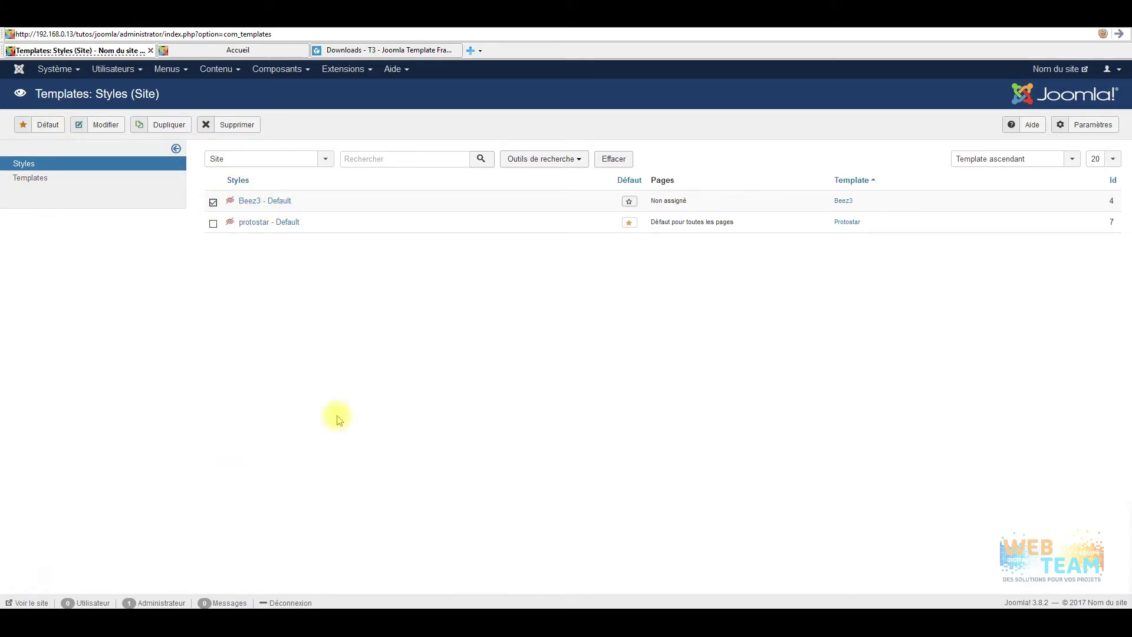
click(627, 205)
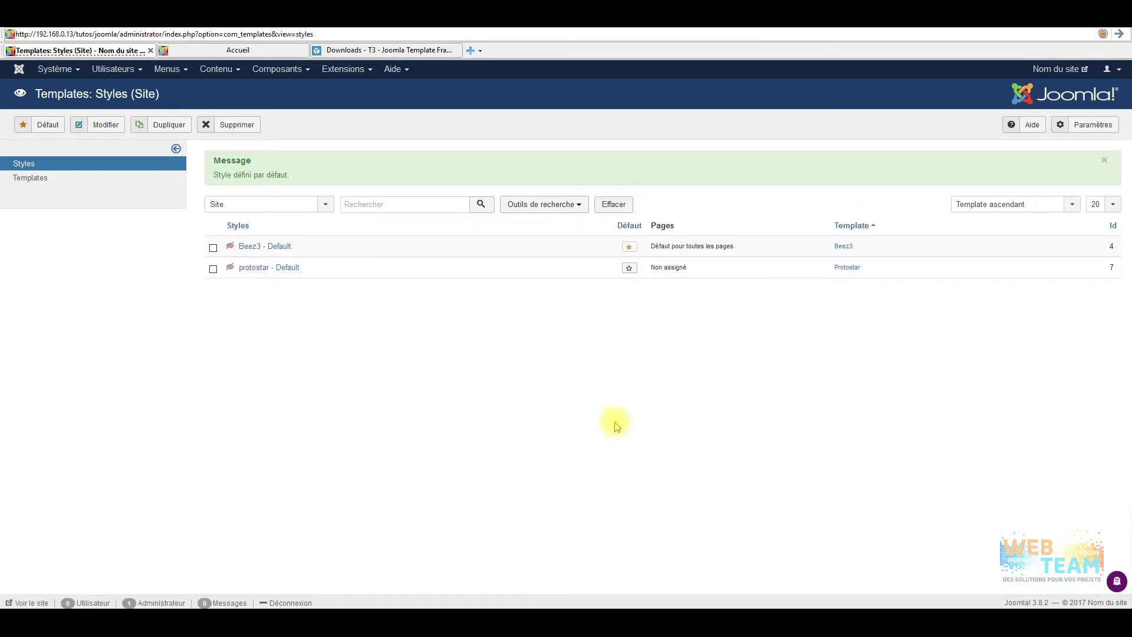
click(211, 51)
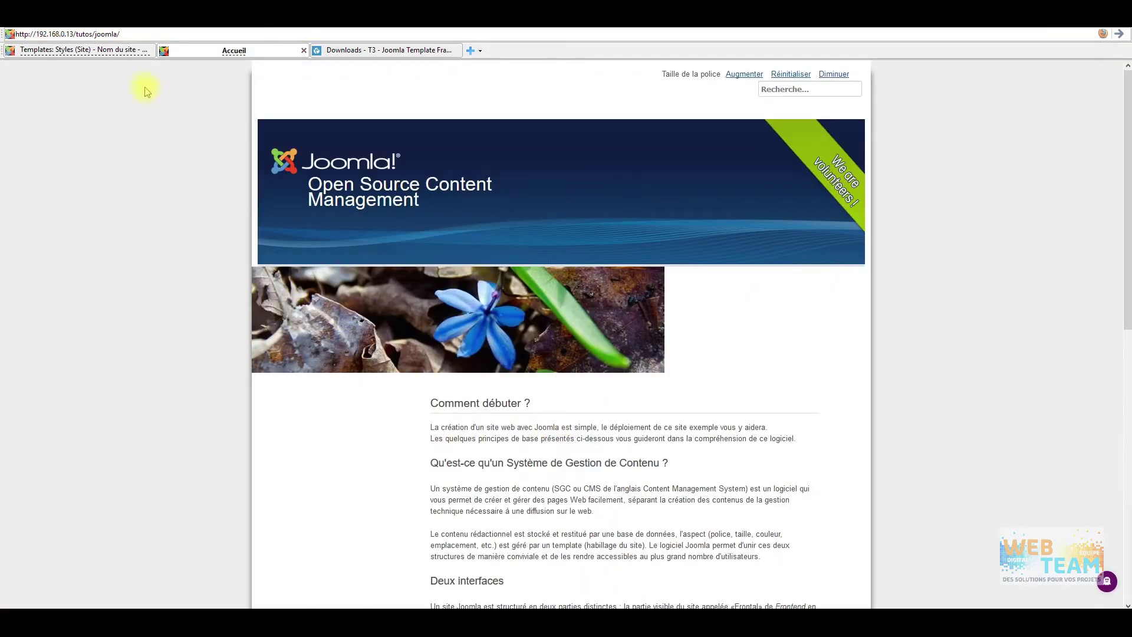
- Make protostar - Default the default template style again, then reload and look over the home page
click(117, 51)
click(628, 267)
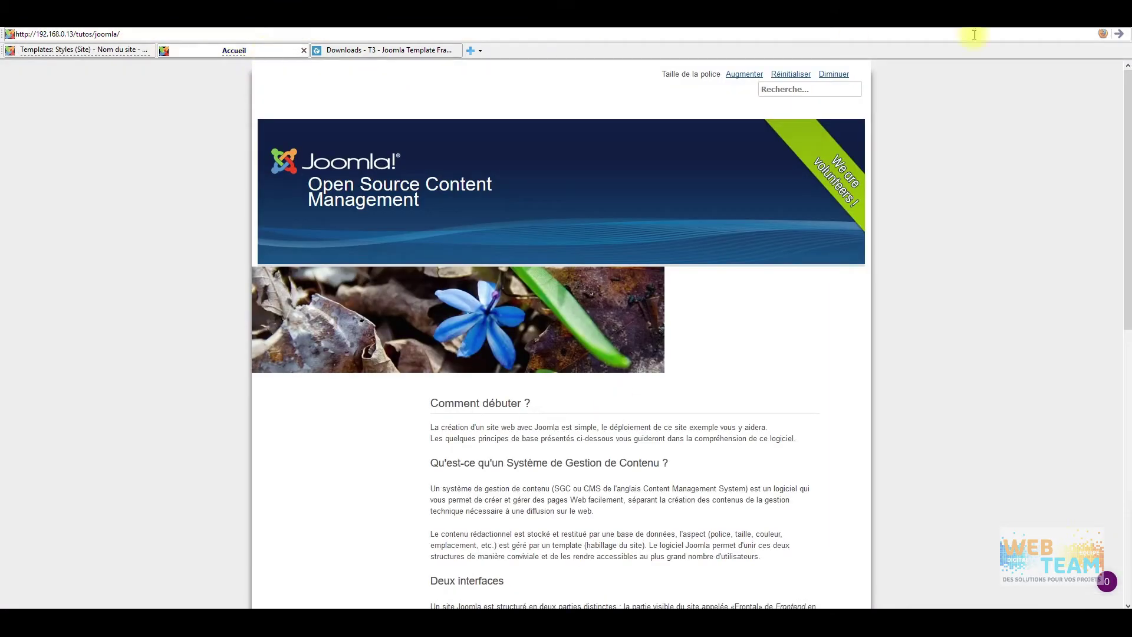
click(236, 50)
key(F5)
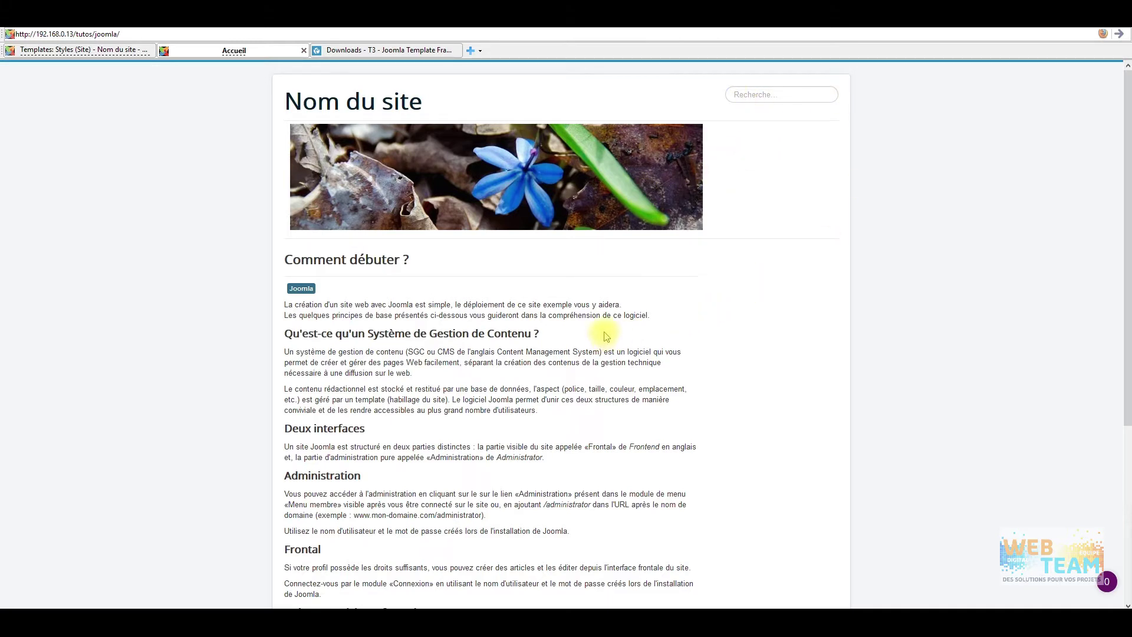
scroll(590, 348, down, 5)
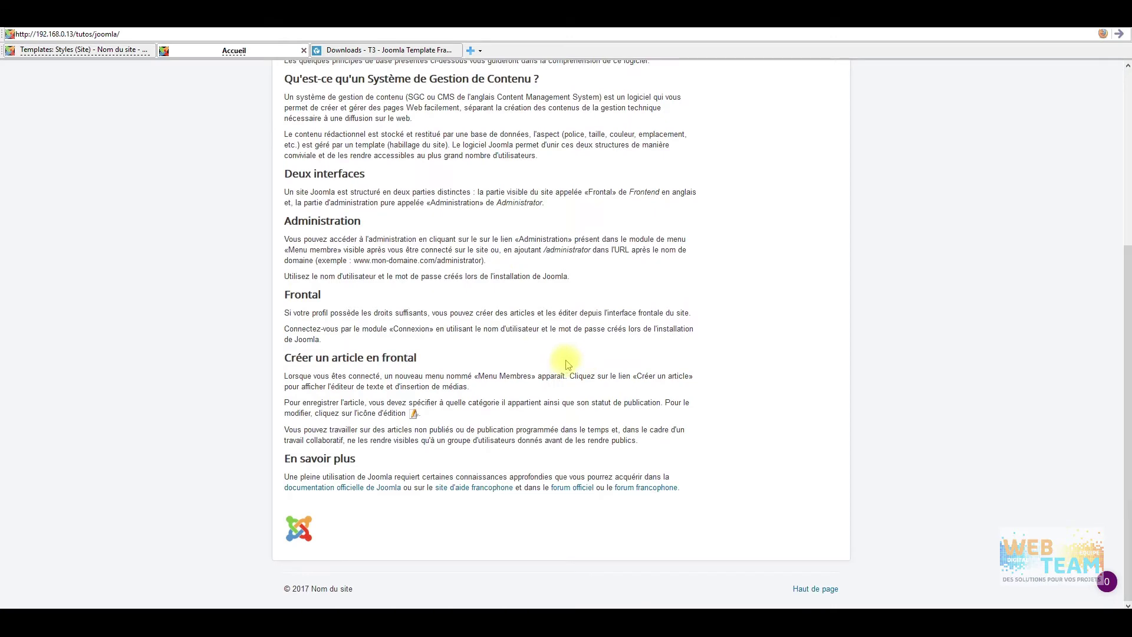
scroll(507, 354, up, 5)
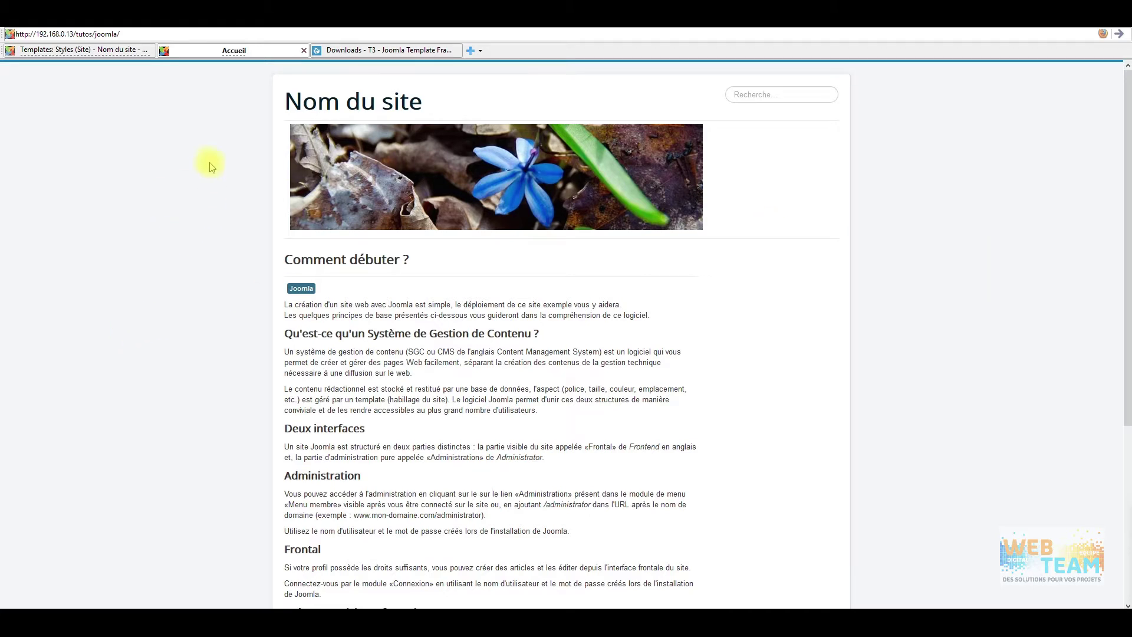
- Install the T3 Framework plugin and the T3 BS3 Blank template in Joomla by uploading their package files
click(373, 49)
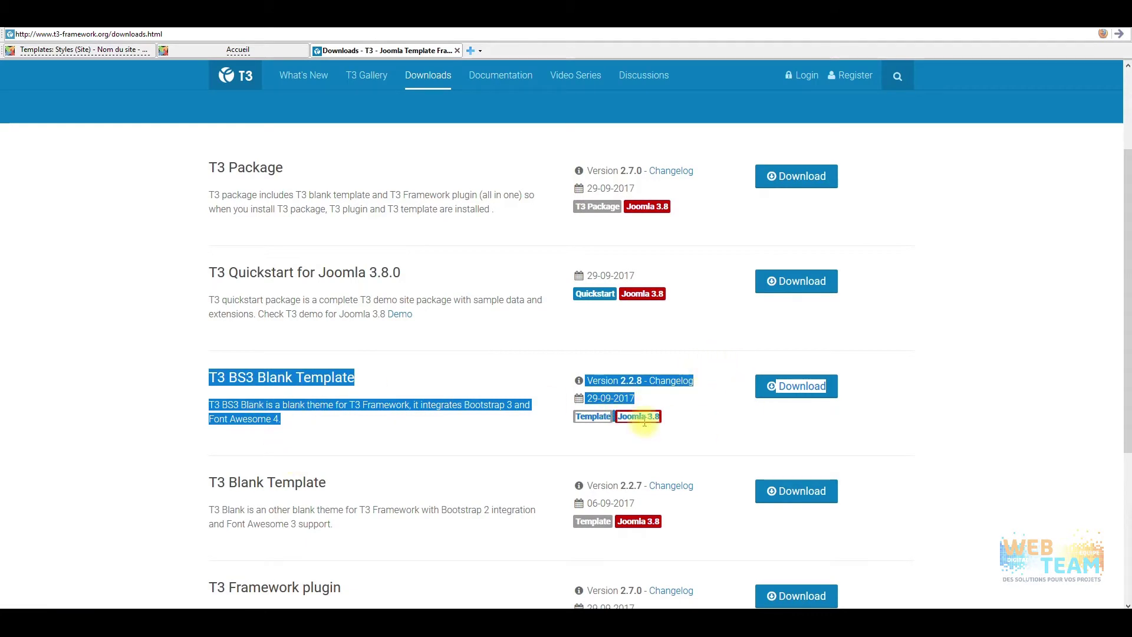
click(118, 50)
click(346, 69)
mouse_move(359, 88)
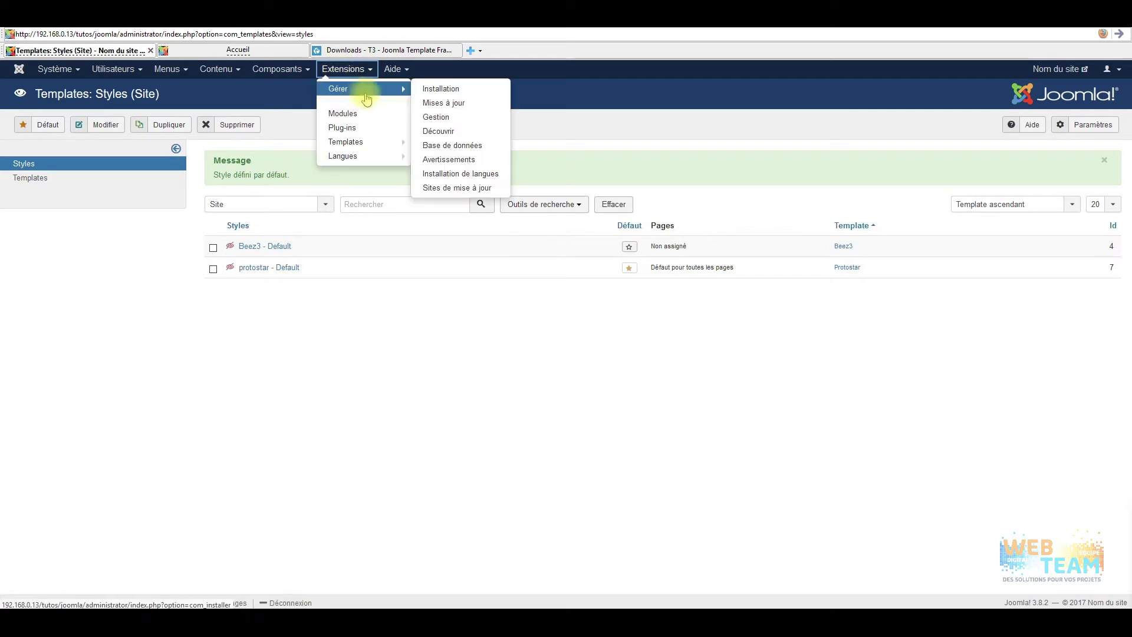
click(456, 90)
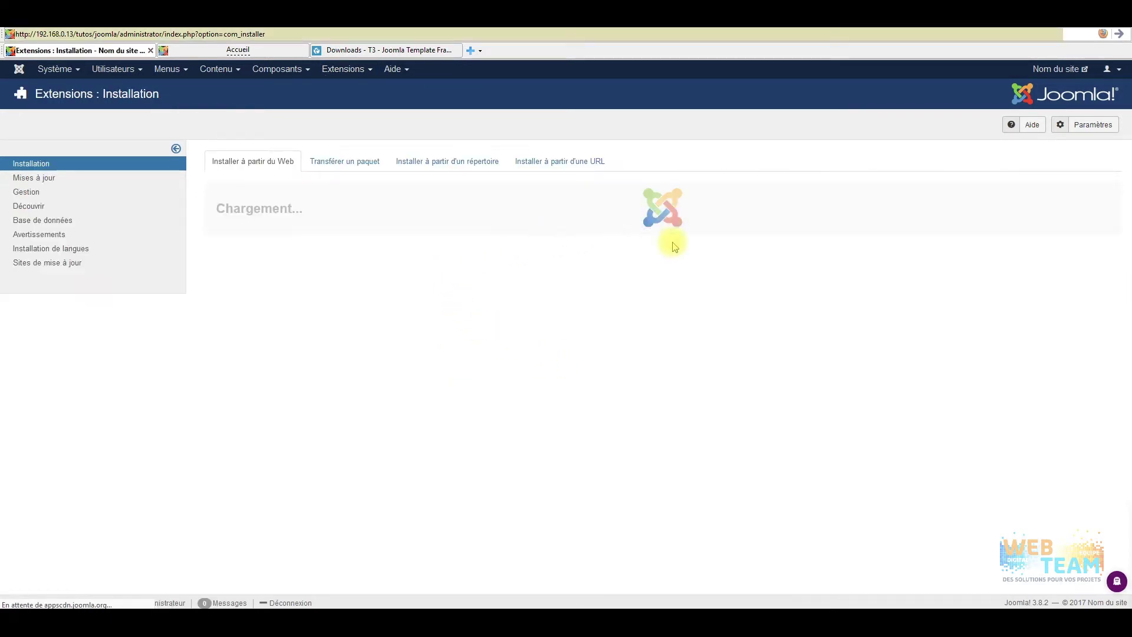
click(355, 161)
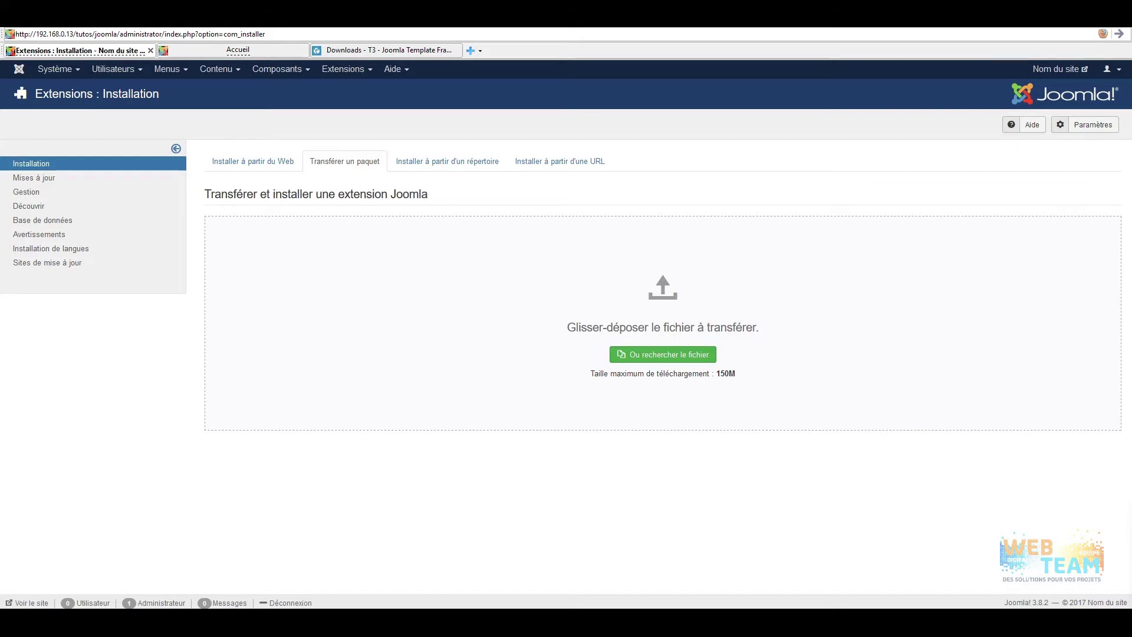
drag(1026, 560, 600, 321)
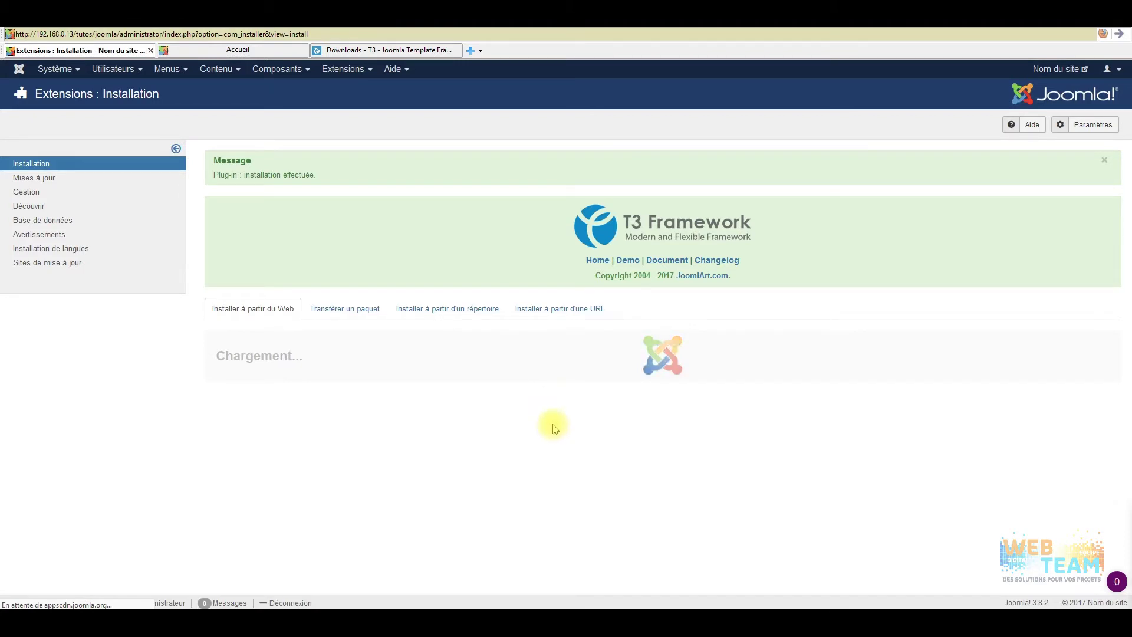
click(328, 310)
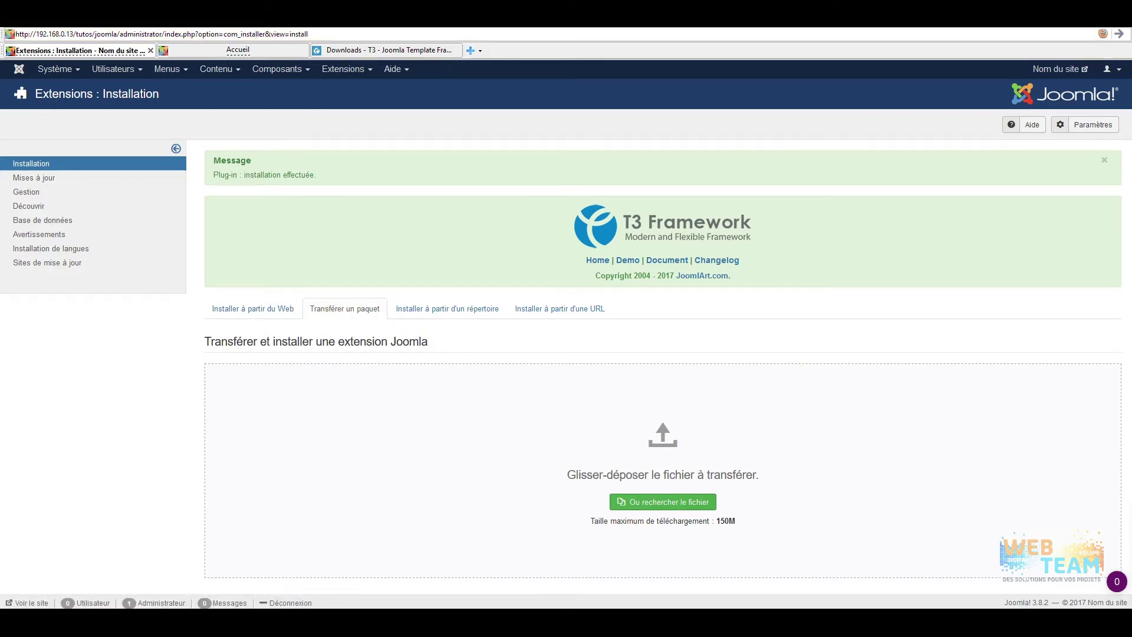
drag(973, 407, 767, 454)
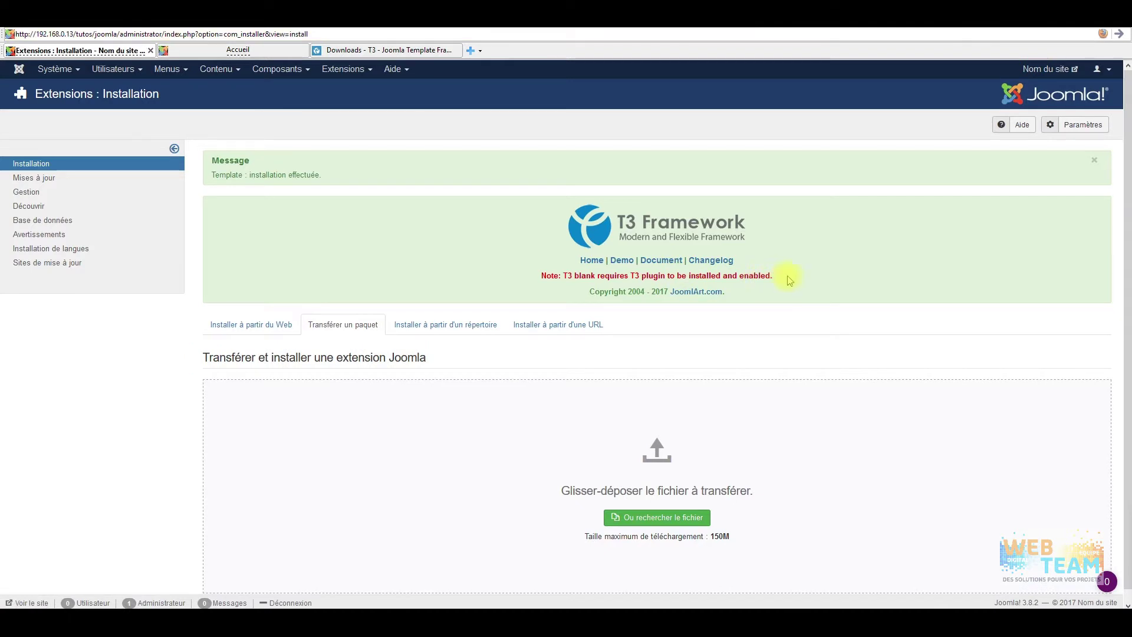
- Search the Joomla plug-ins list for "t3" to check the T3 Framework plug-in's status
click(364, 70)
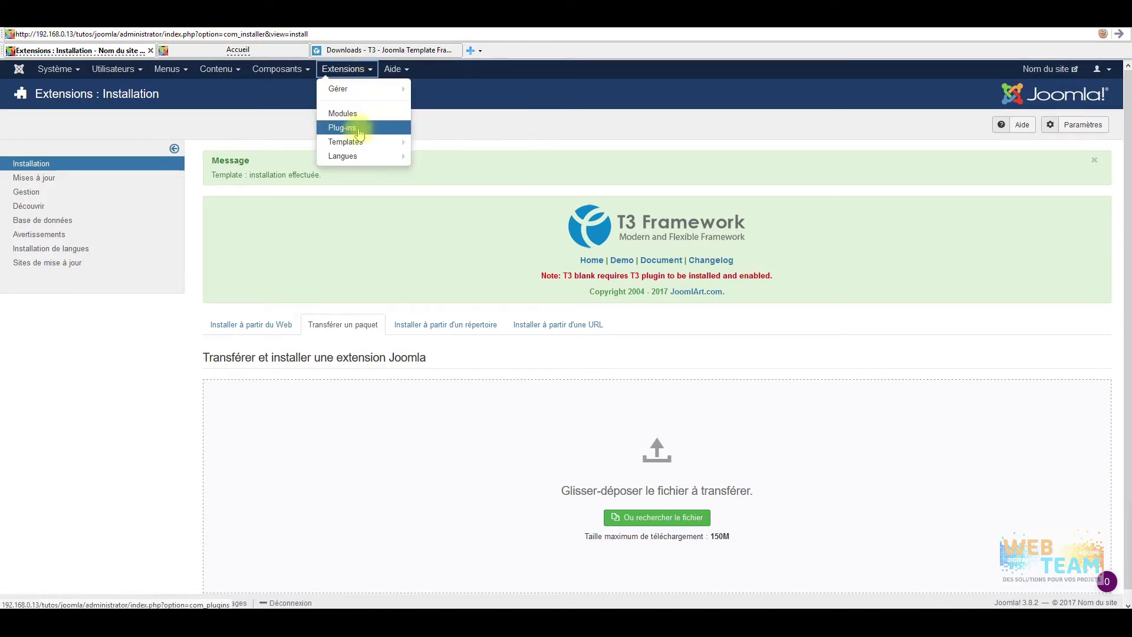
click(359, 127)
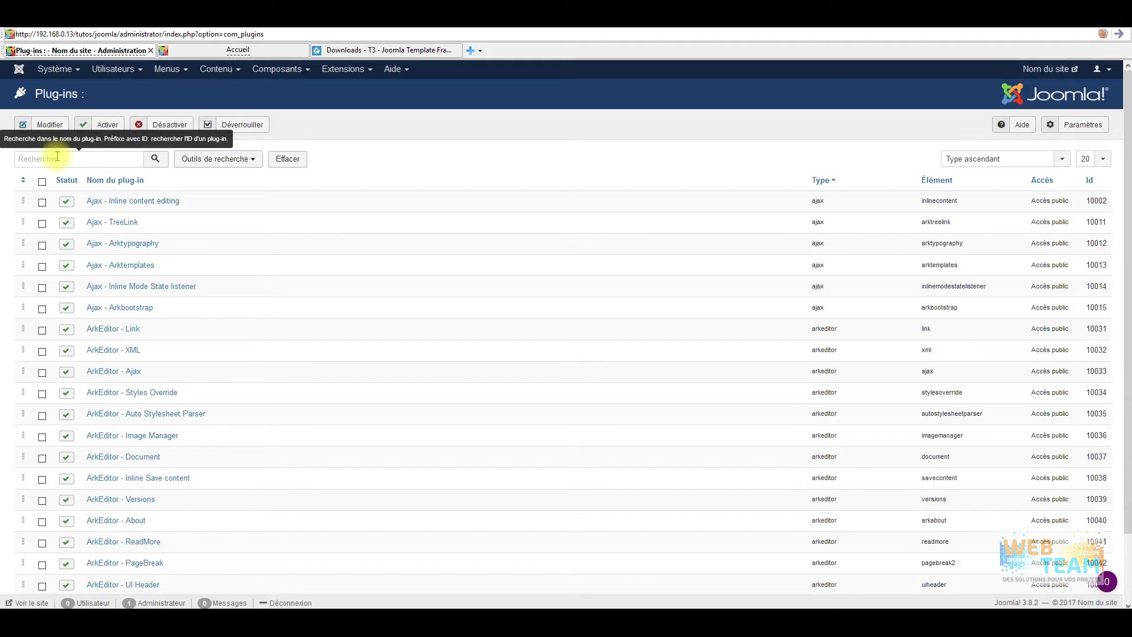
click(88, 154)
text(t3)
key(Return)
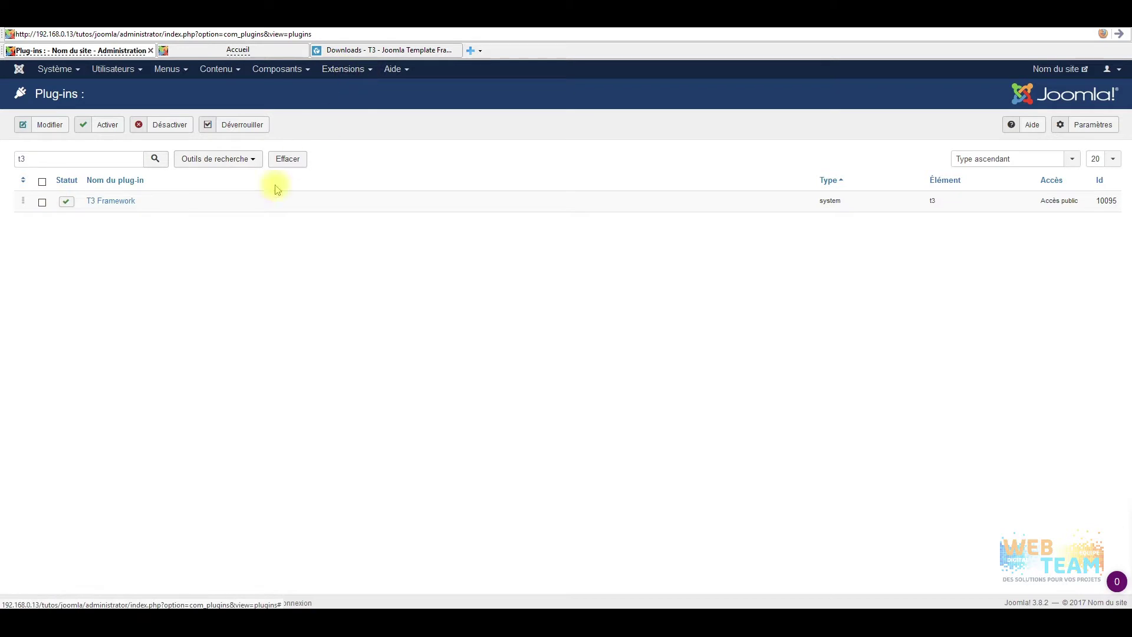
- Make t3_bs3_blank - Par défaut the default site template style and review the reloaded home page
click(341, 69)
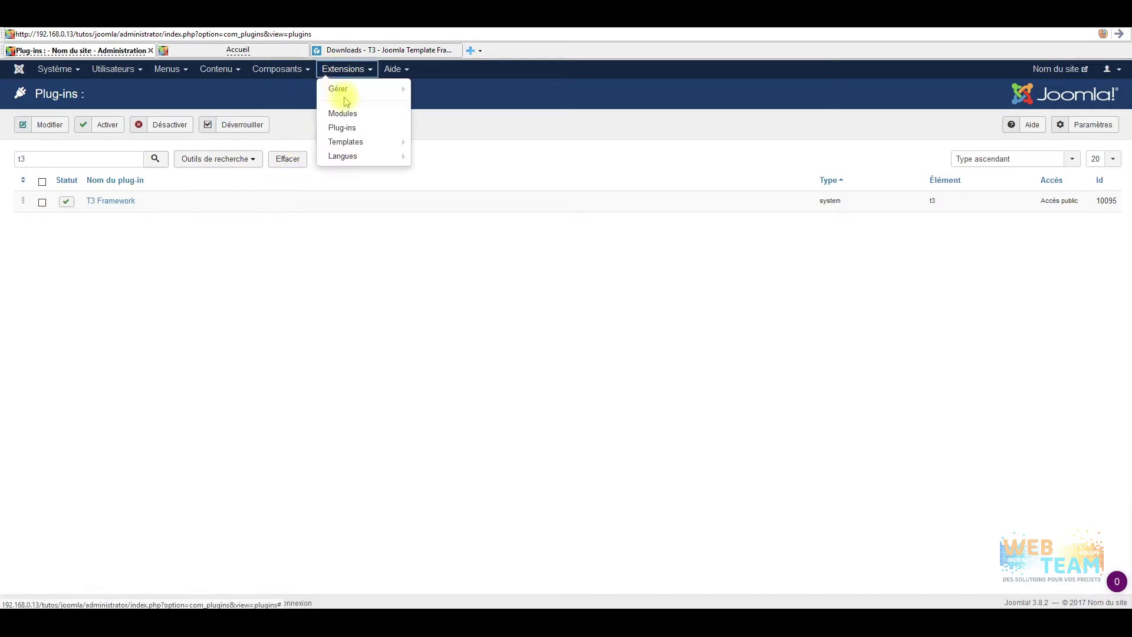
click(355, 145)
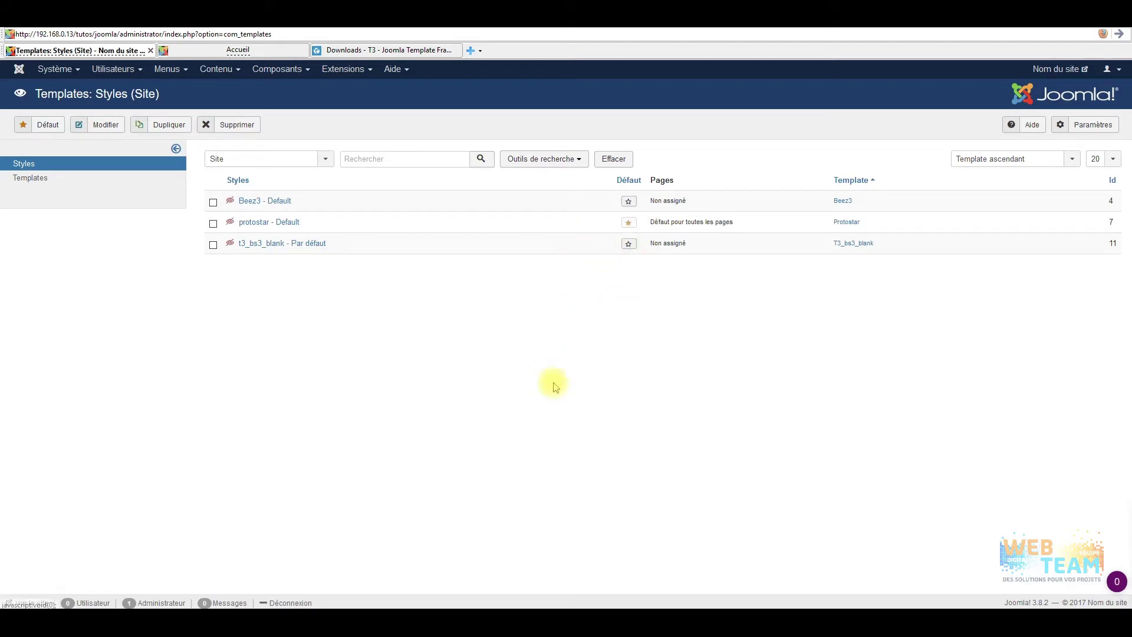
click(629, 244)
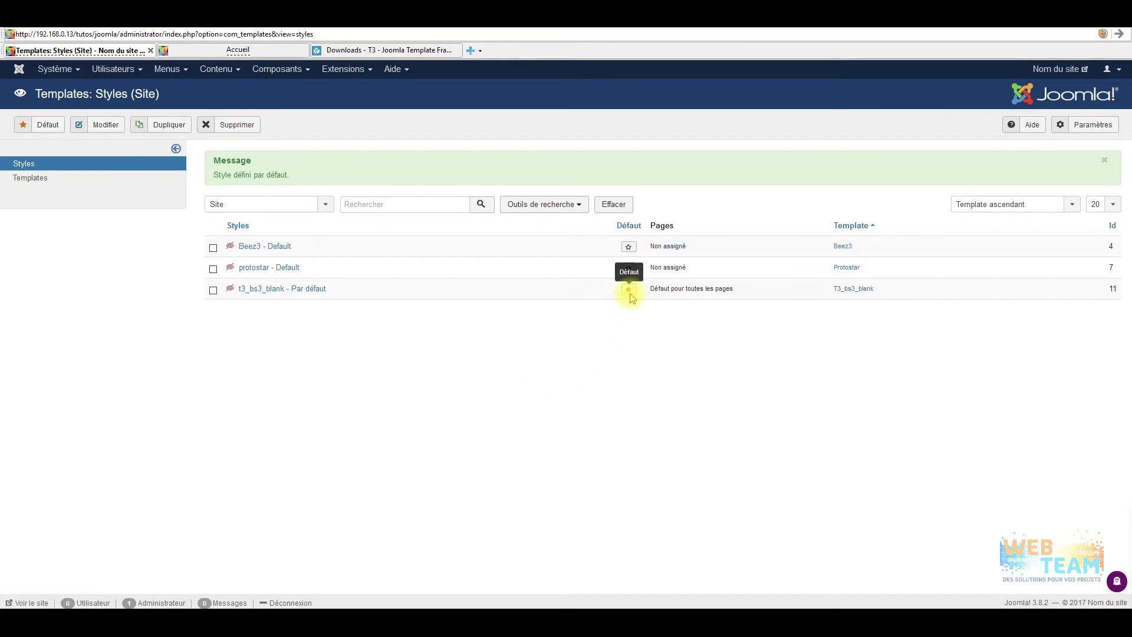
click(247, 51)
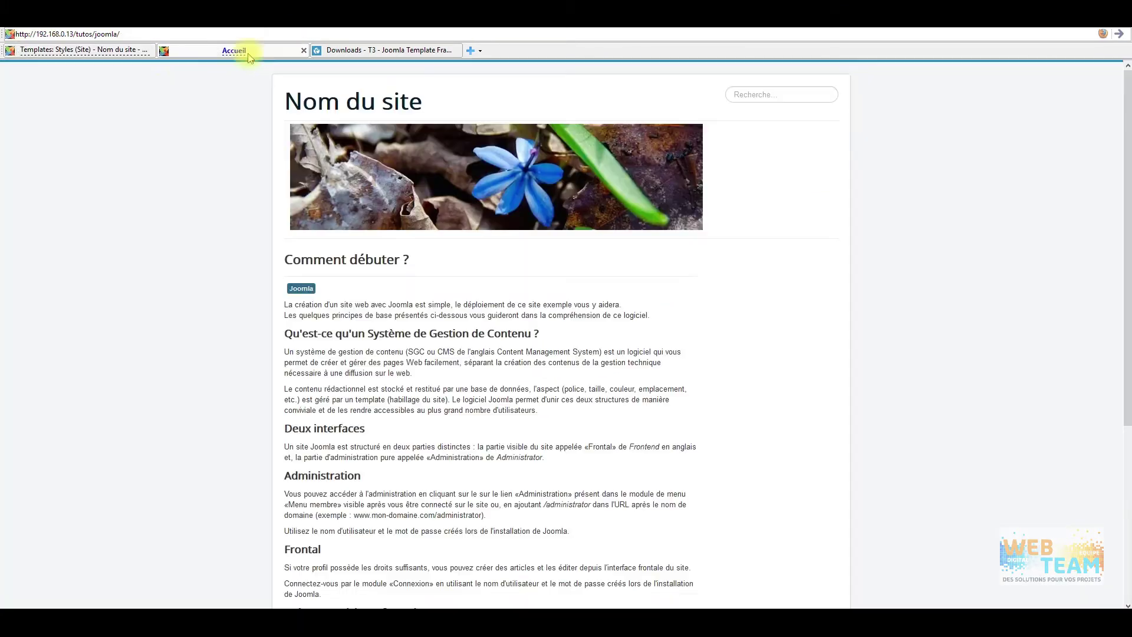
key(F5)
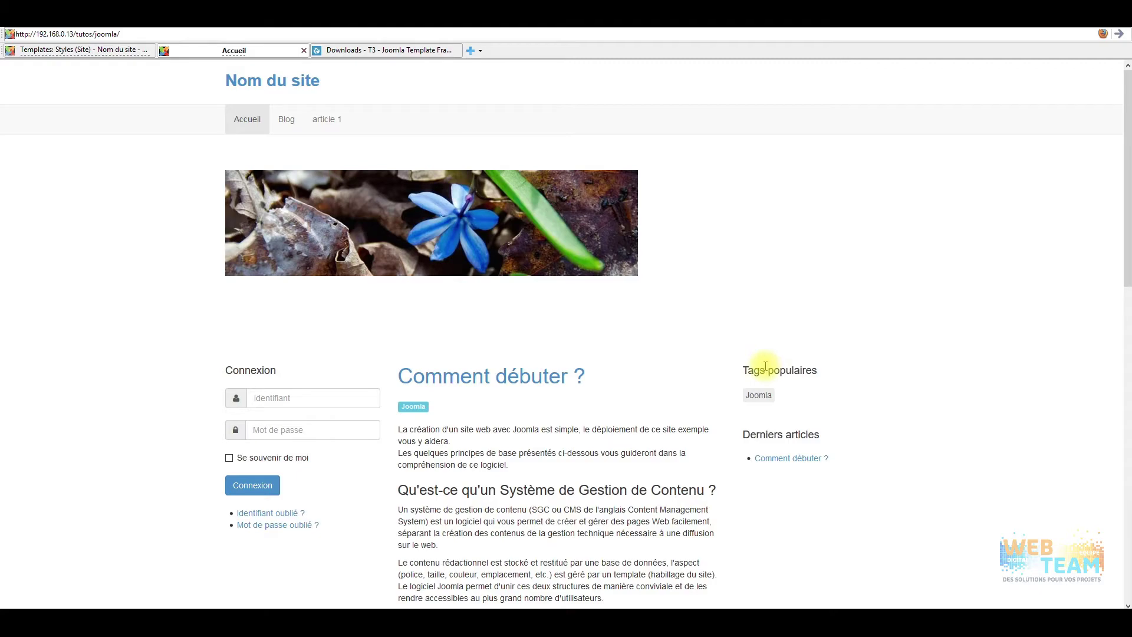
scroll(397, 351, down, 9)
scroll(335, 350, down, 3)
scroll(321, 357, up, 12)
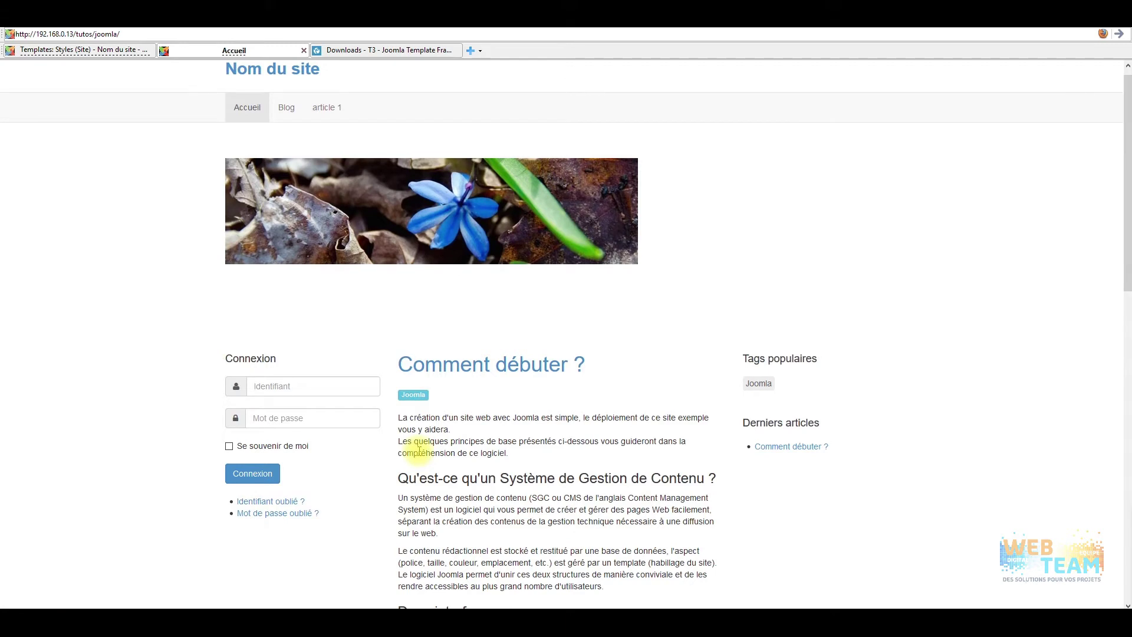
scroll(236, 177, up, 1)
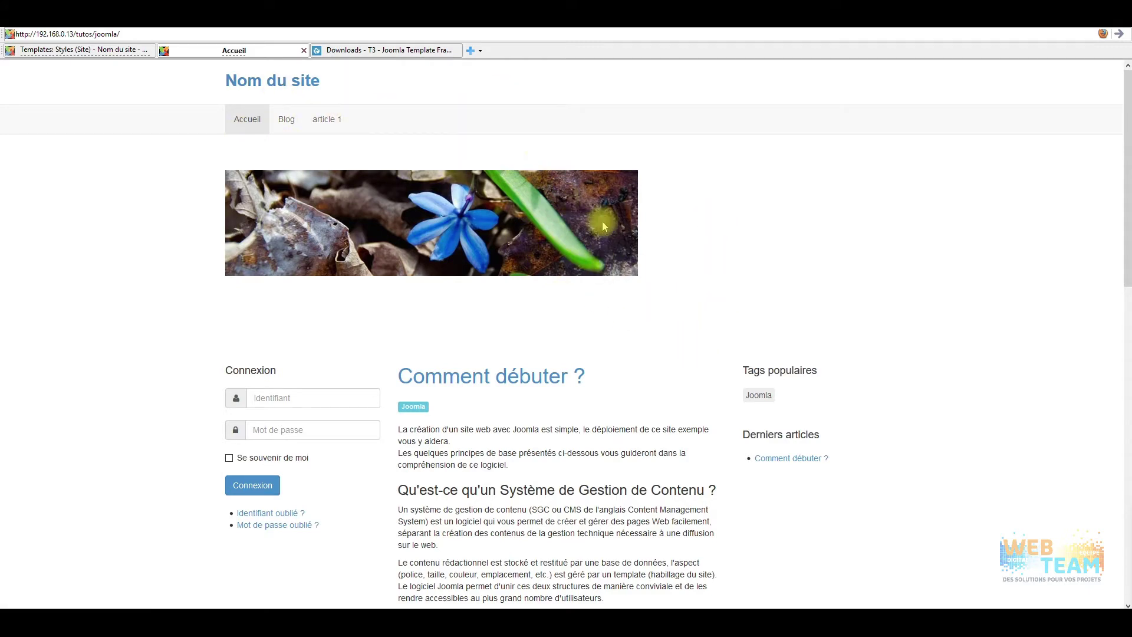
scroll(405, 239, down, 3)
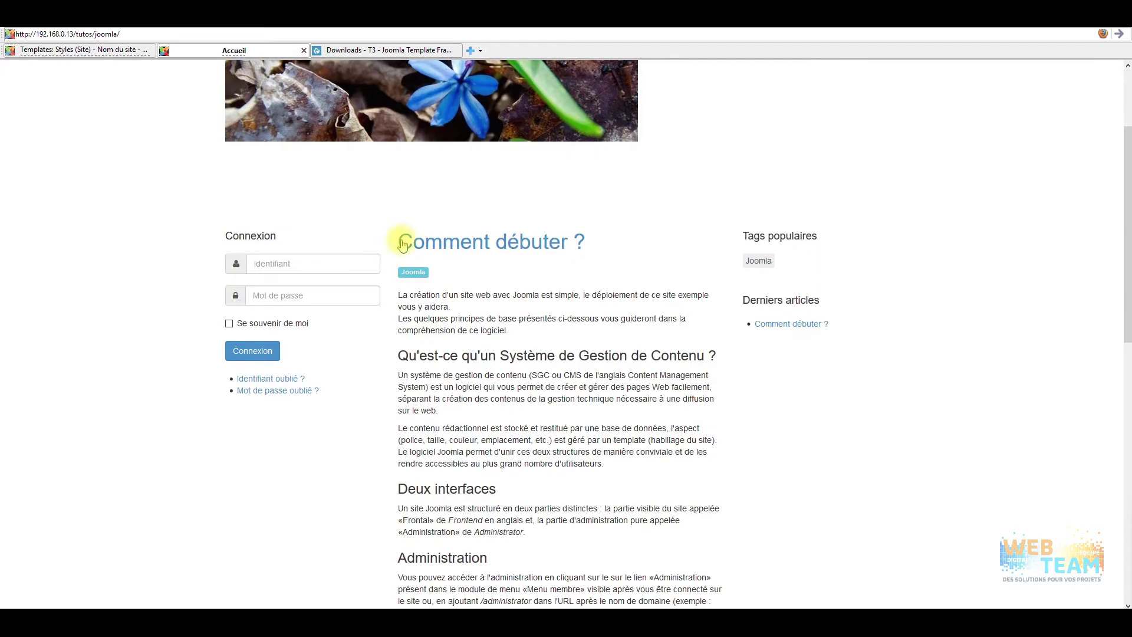
- Review the rest of the home page down to its footer with the t3_bs3_blank template applied
scroll(398, 245, down, 5)
scroll(399, 244, down, 6)
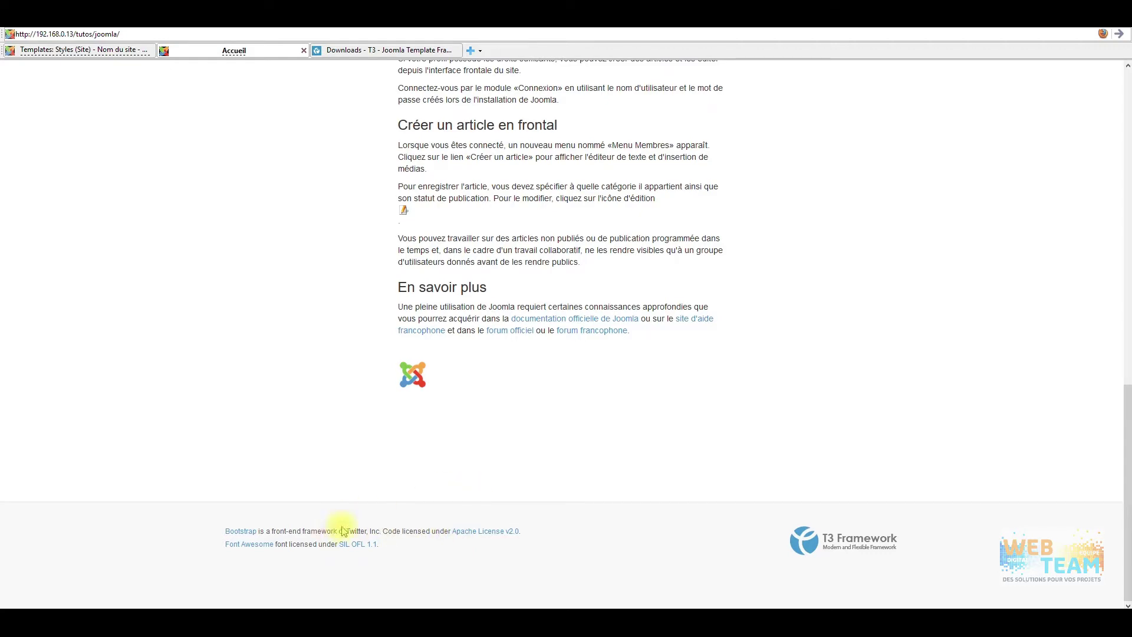
scroll(576, 513, up, 14)
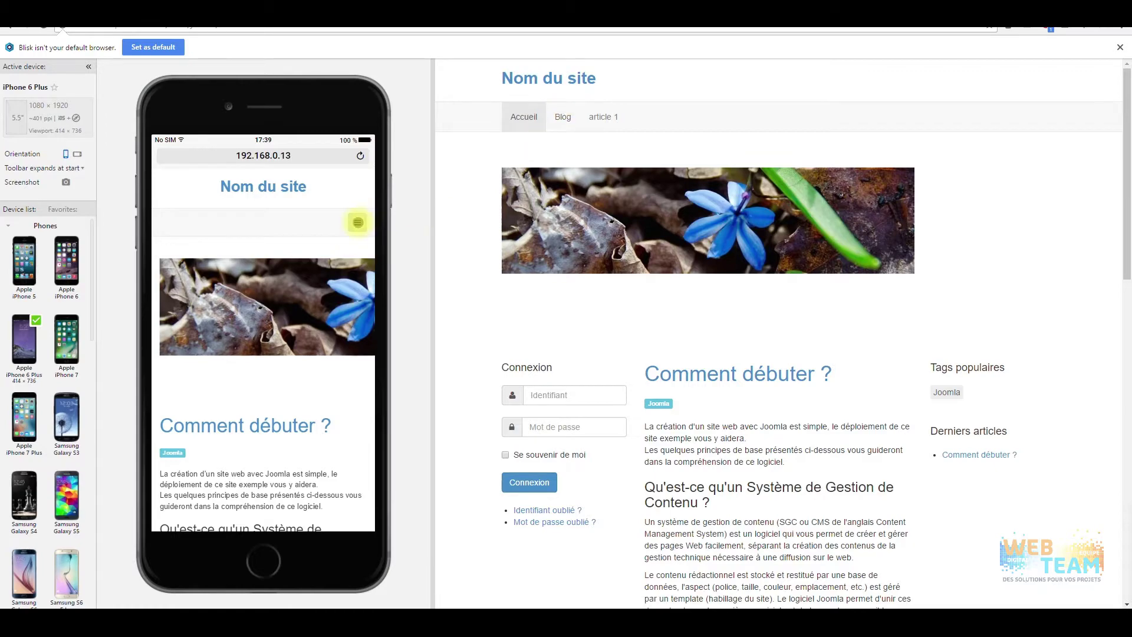
- In the Blisk browser, examine the home page on the iPhone 6 Plus preview in portrait, and rotate the device to landscape
scroll(305, 379, down, 5)
scroll(296, 444, down, 7)
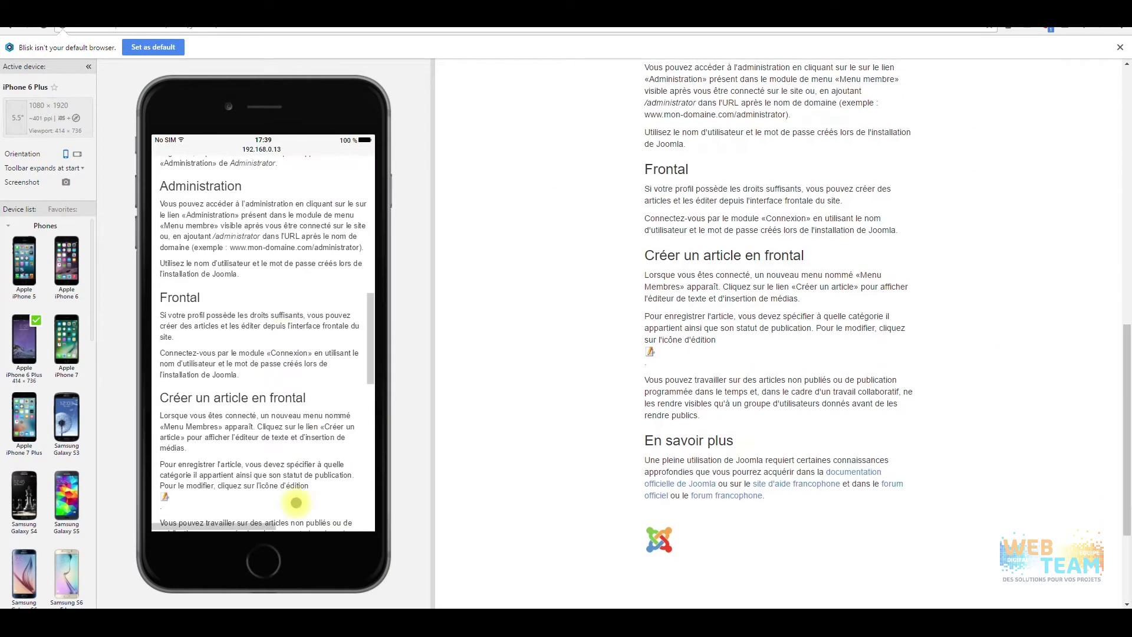
scroll(273, 488, up, 15)
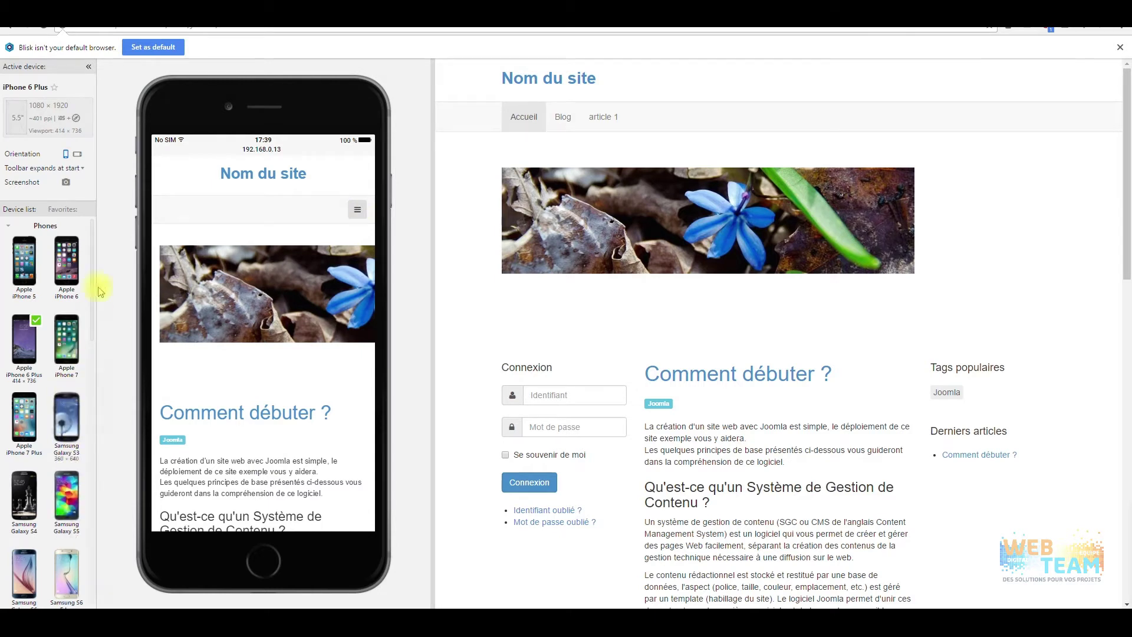
click(77, 155)
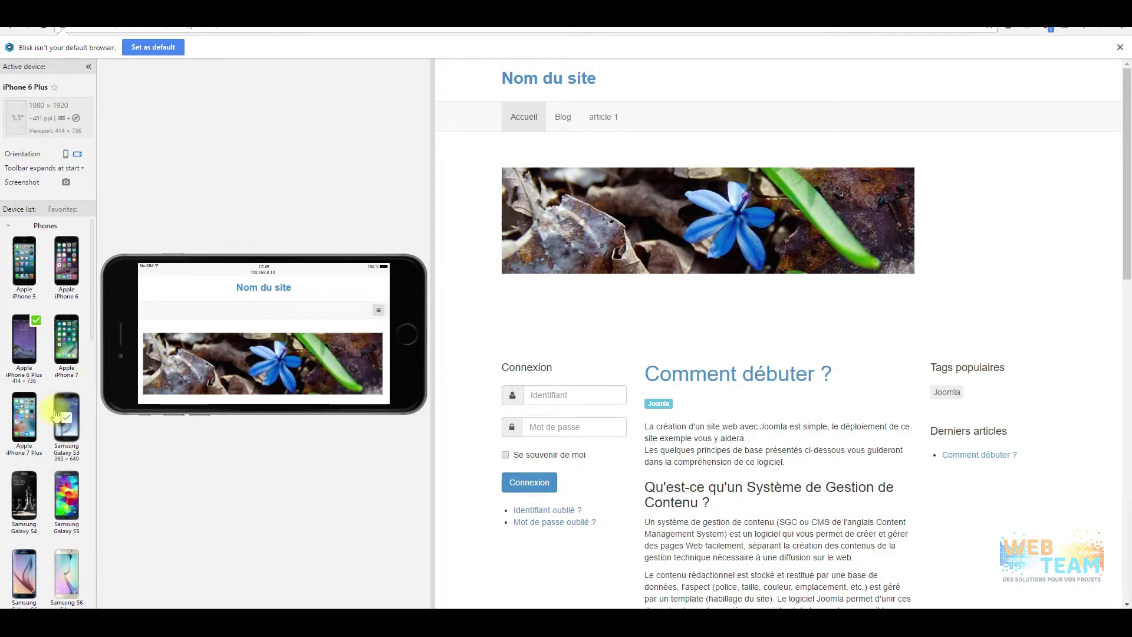
- Preview the home page on the iPhone 7 Plus in portrait and examine how its content and modules are laid out
click(27, 402)
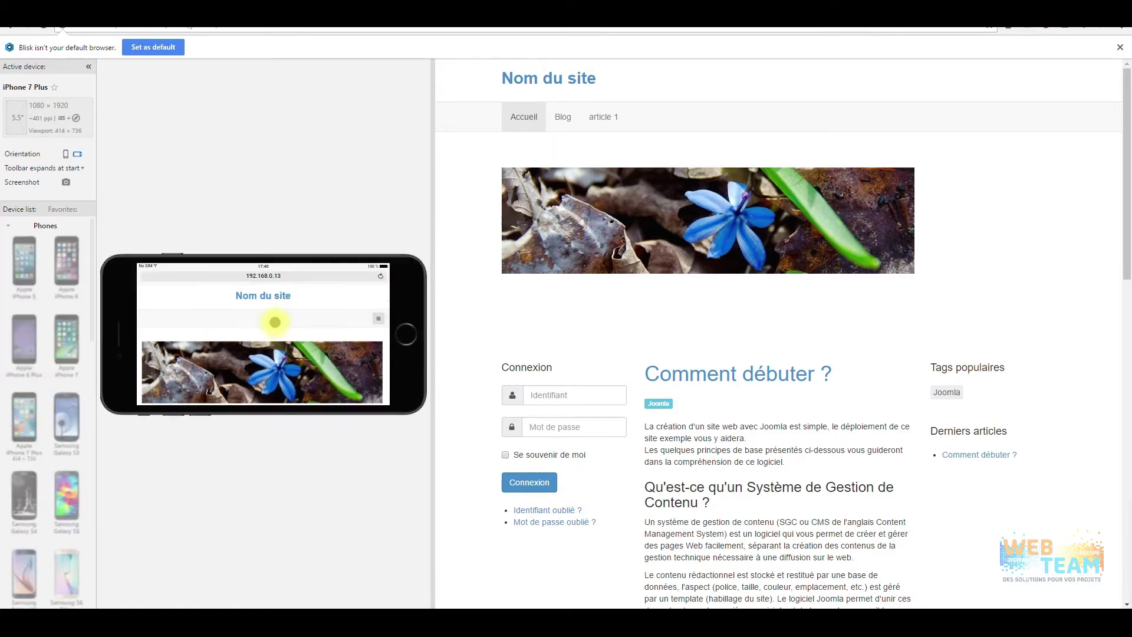
click(65, 154)
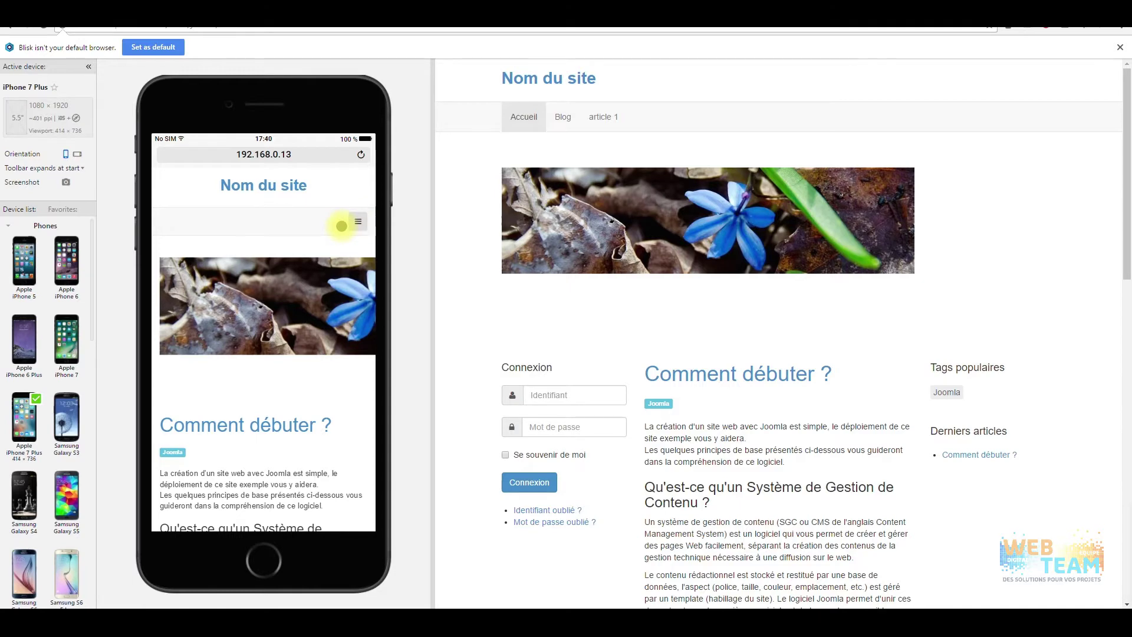
scroll(324, 425, down, 2)
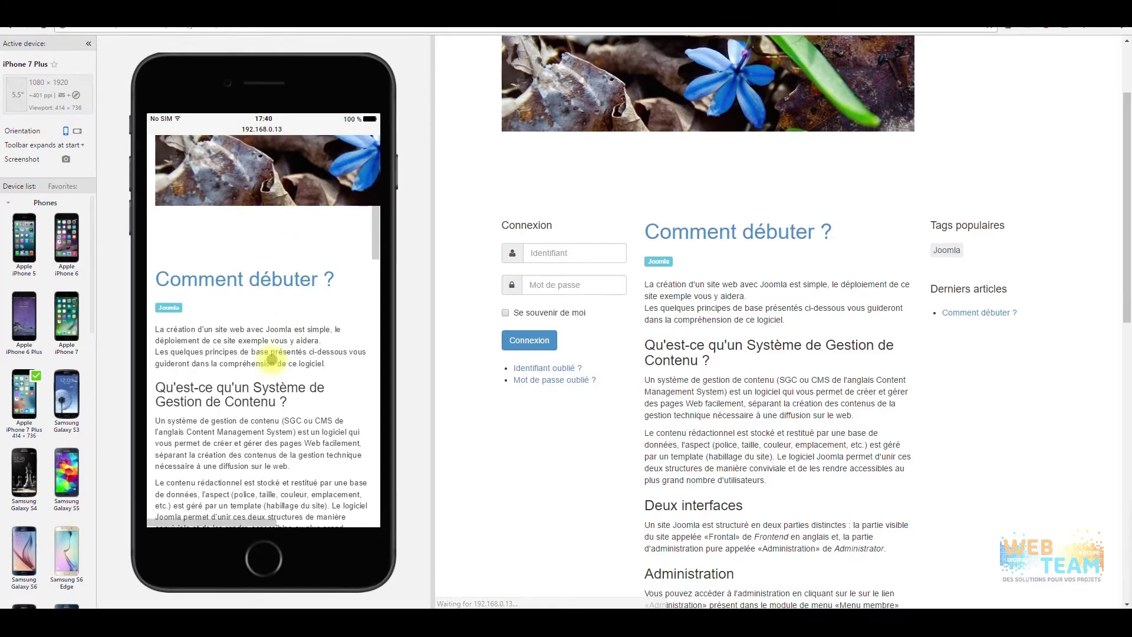
scroll(307, 314, up, 2)
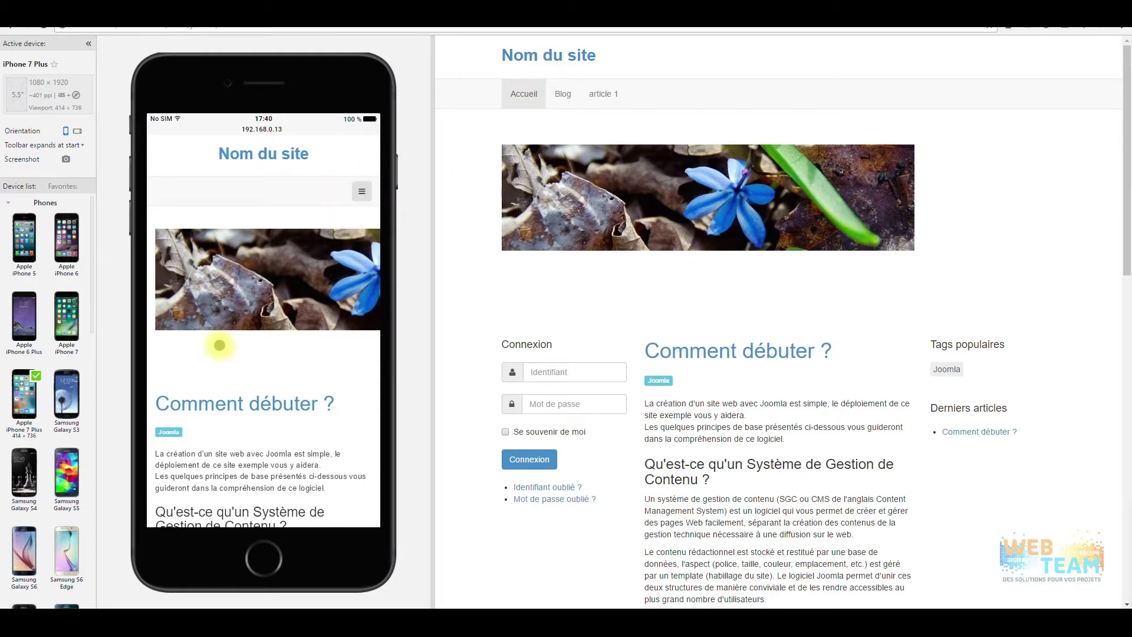
scroll(218, 347, down, 3)
scroll(218, 347, down, 15)
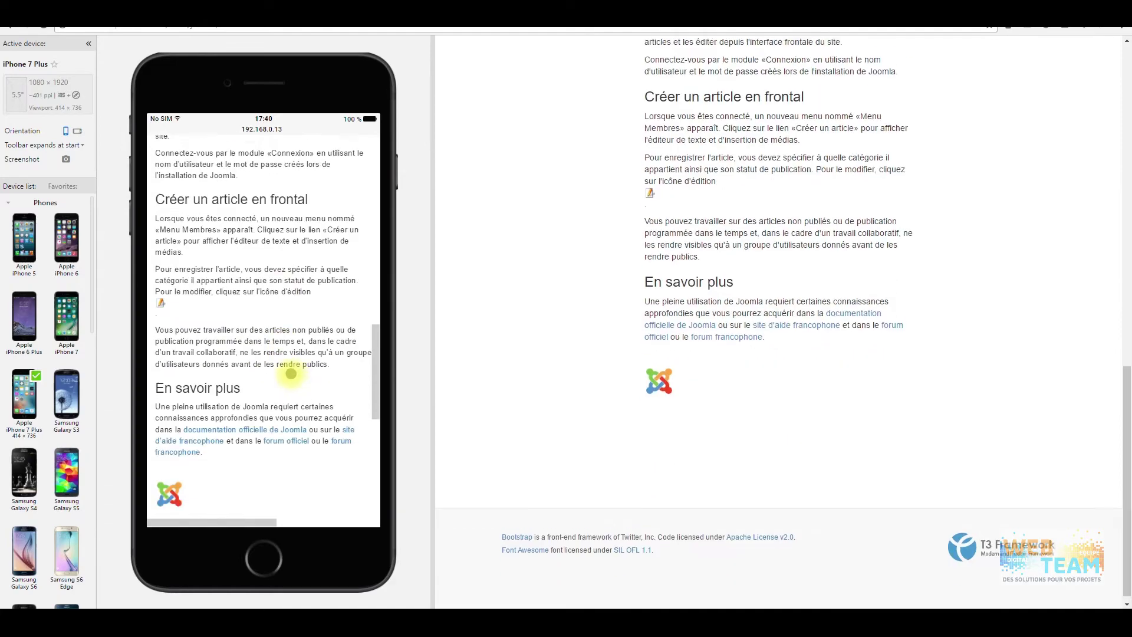
scroll(320, 434, up, 4)
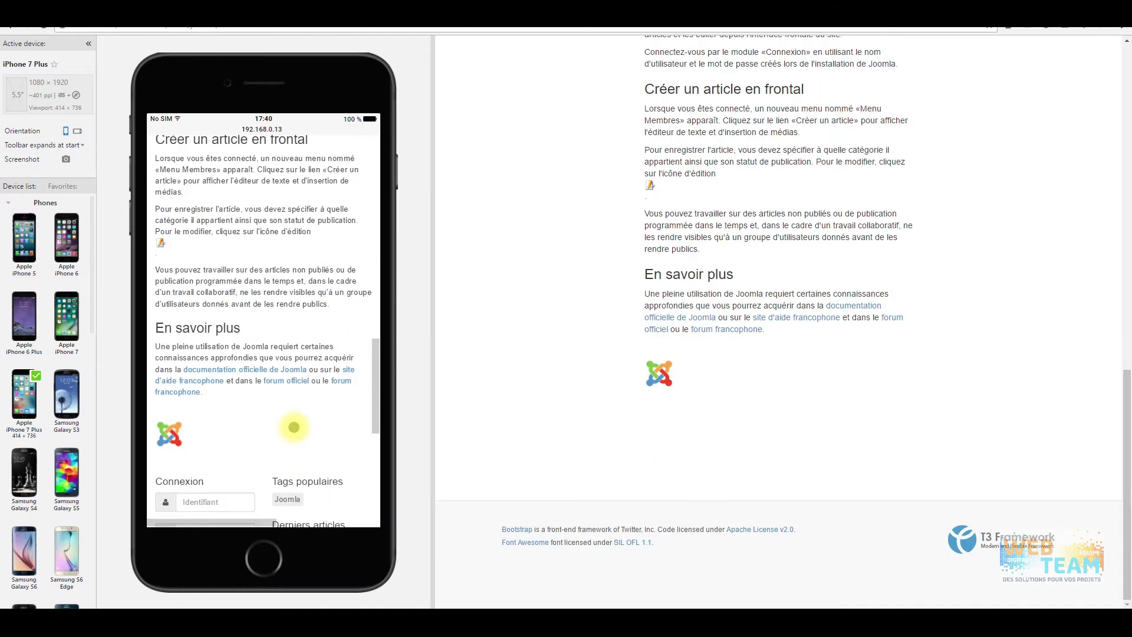
scroll(293, 429, down, 3)
scroll(271, 379, up, 15)
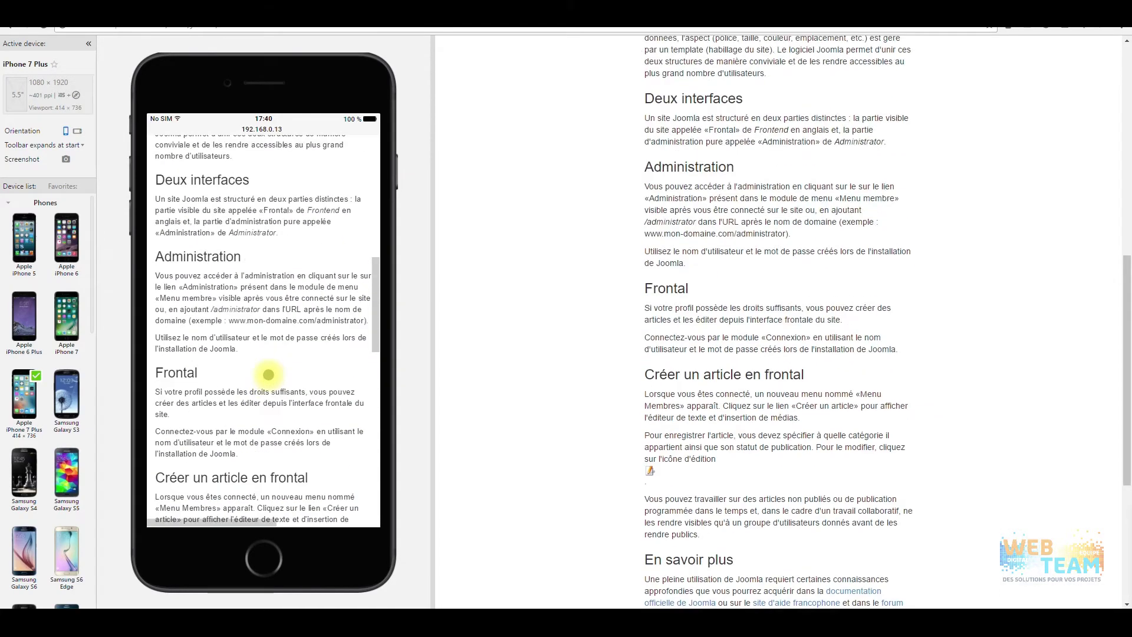
scroll(273, 334, up, 4)
scroll(261, 348, down, 2)
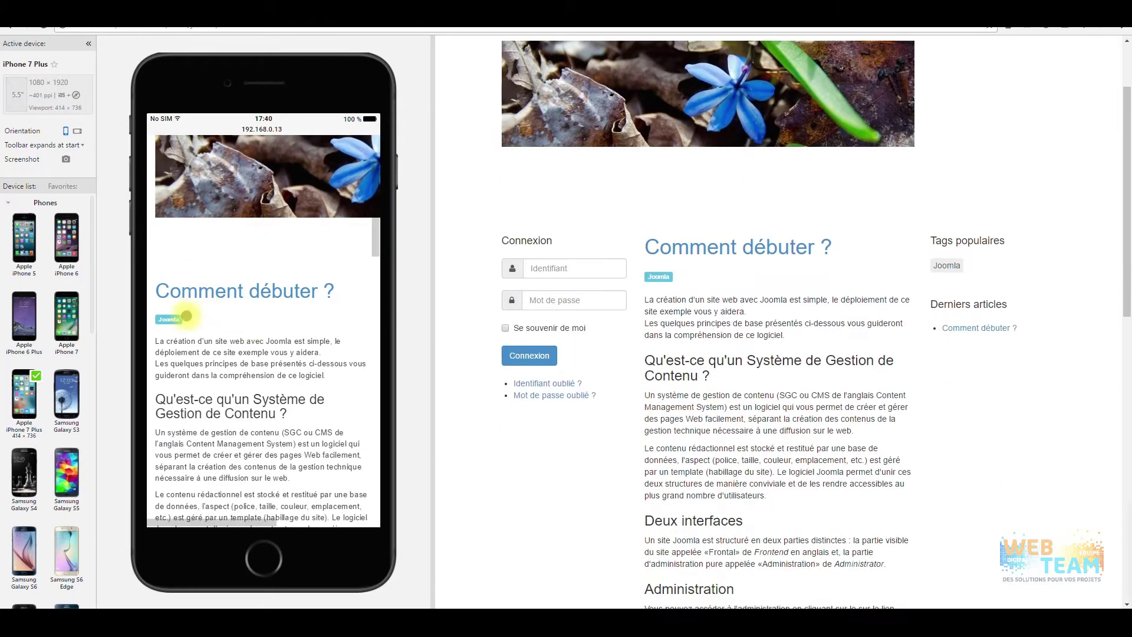
scroll(292, 324, down, 15)
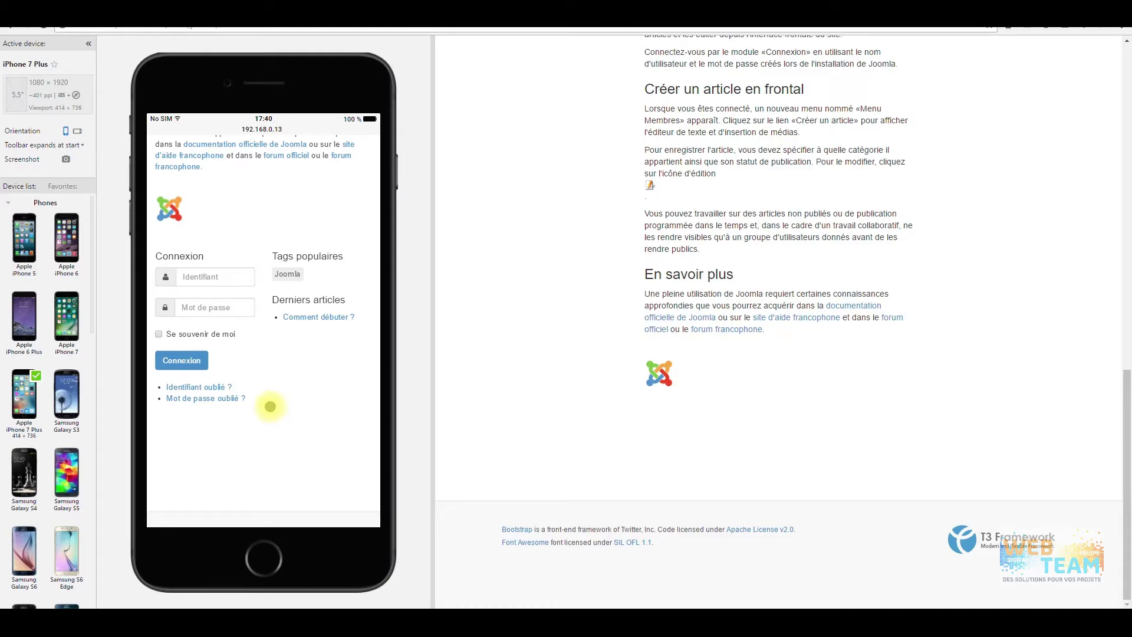
scroll(270, 406, up, 15)
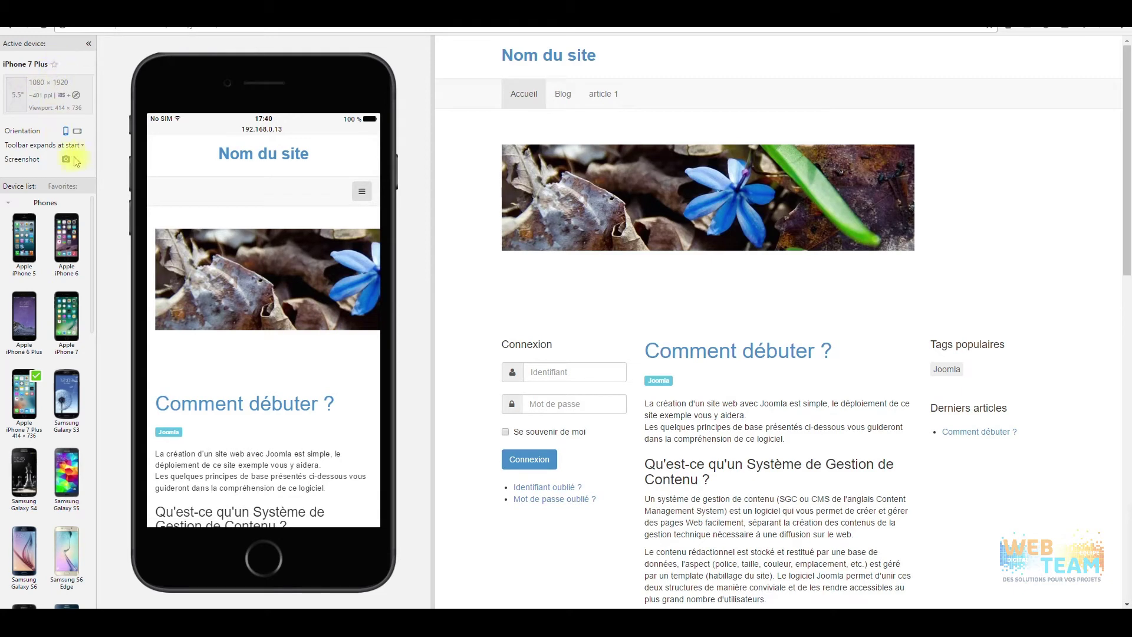
- Preview the home page on the Laptop-S device and look through its content
drag(93, 223, 102, 535)
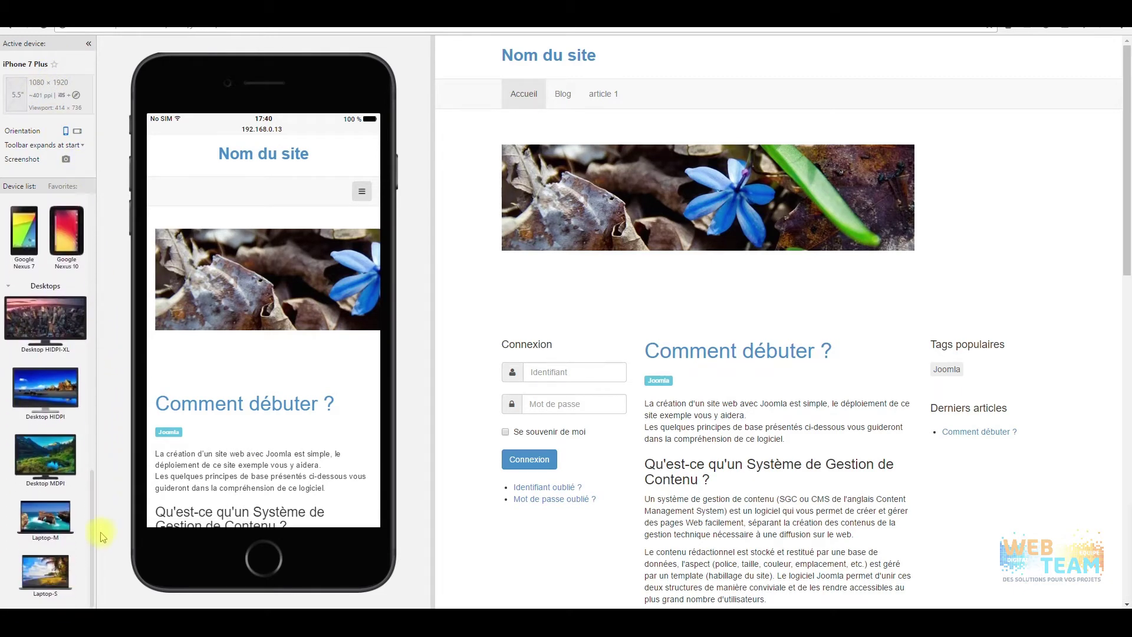
click(46, 571)
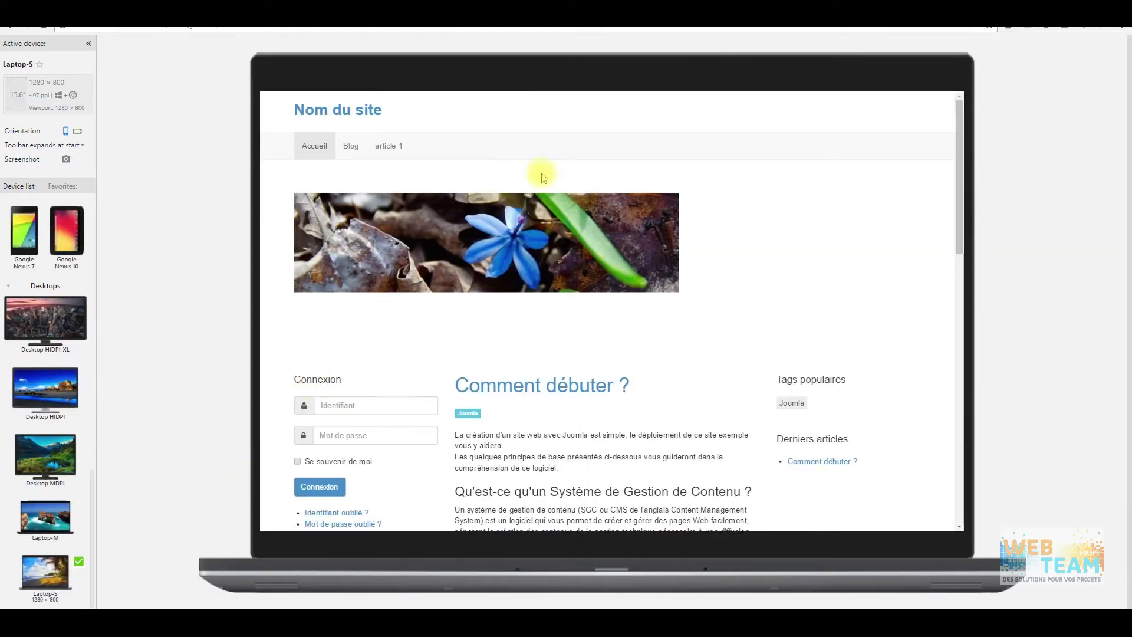
scroll(572, 319, down, 7)
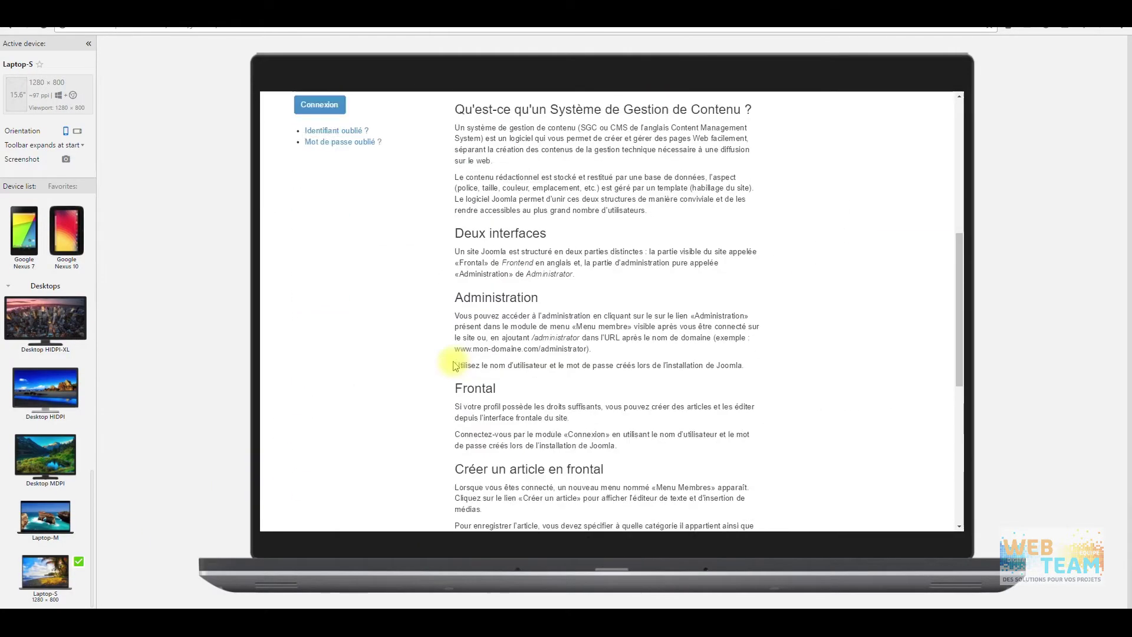
scroll(457, 364, up, 7)
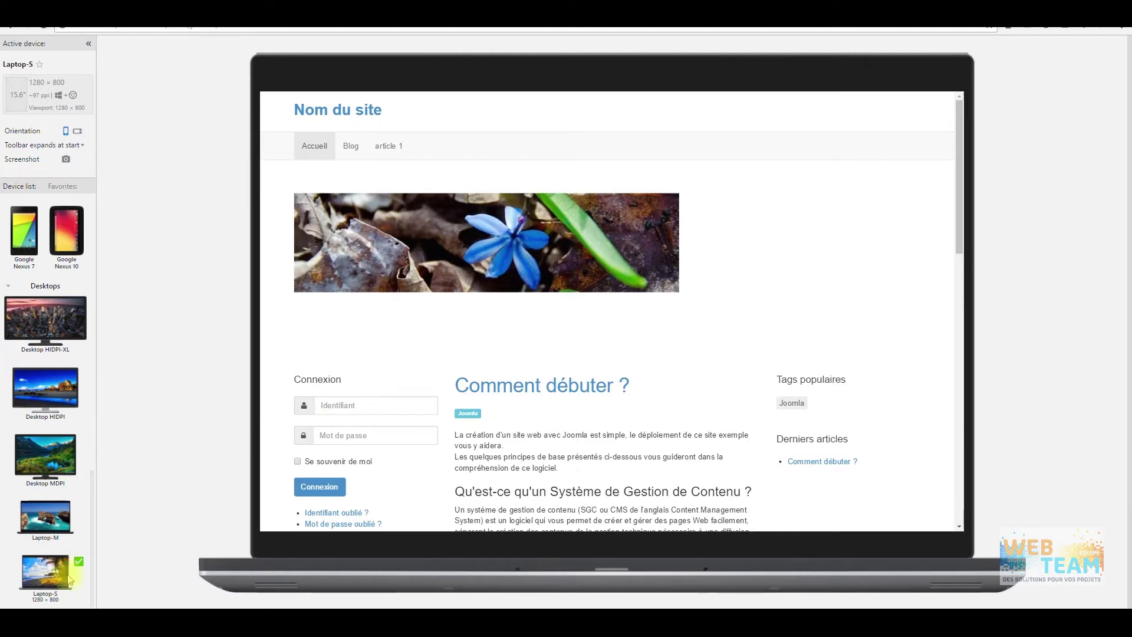
- Compare the home page on the Nexus 10, iPad mini 4 and iPad tablet previews, including the iPad in landscape
scroll(71, 378, up, 1)
scroll(73, 371, up, 2)
click(81, 385)
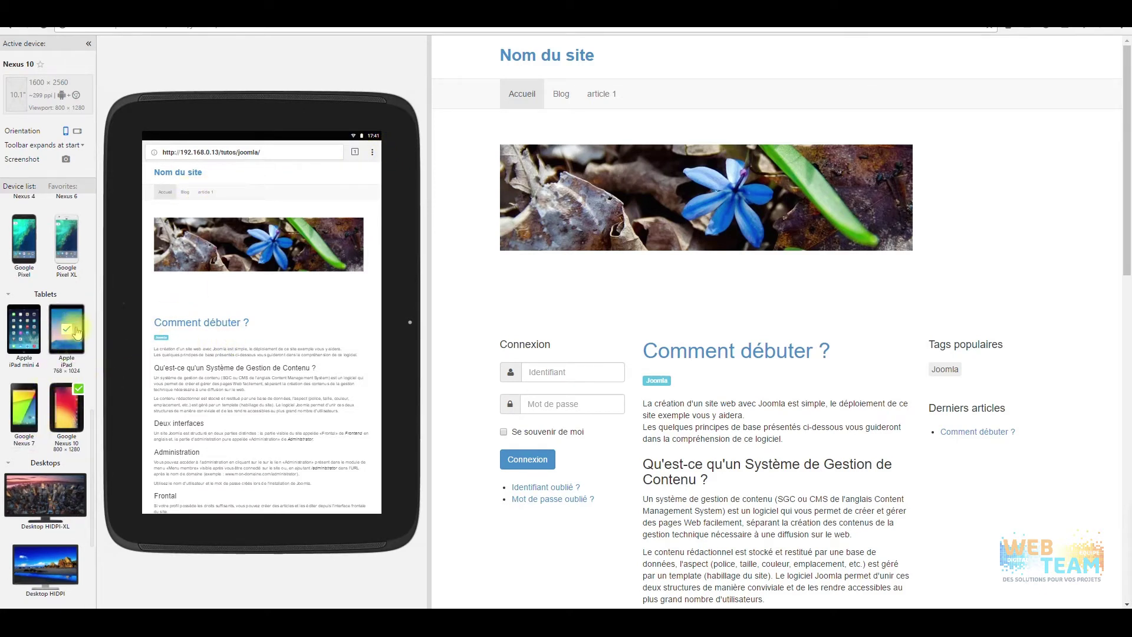
click(21, 334)
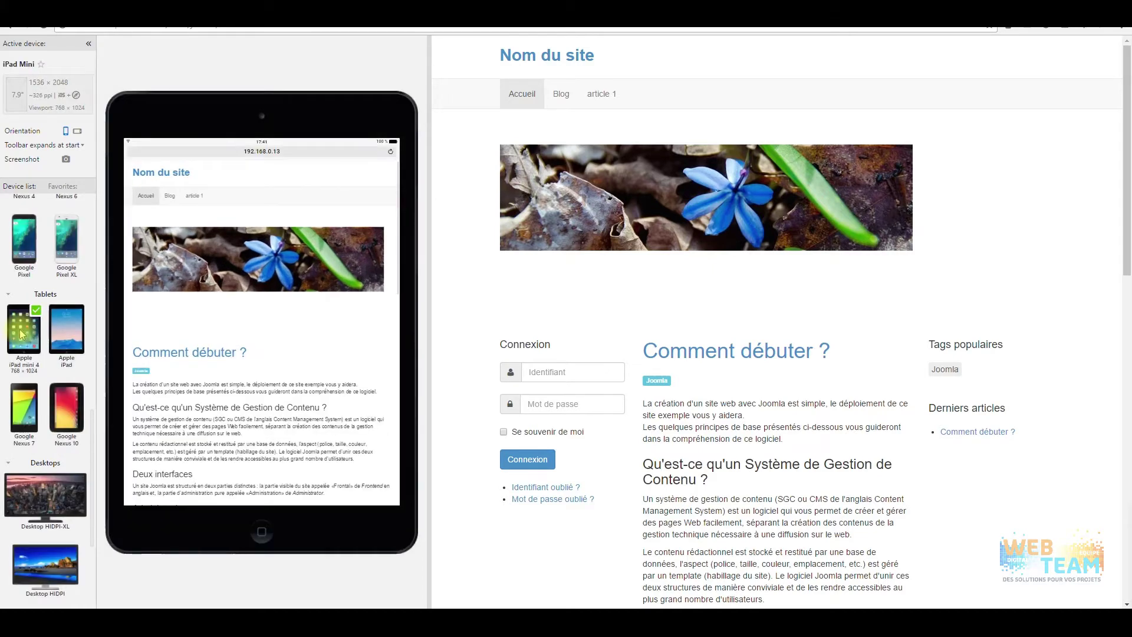
click(66, 329)
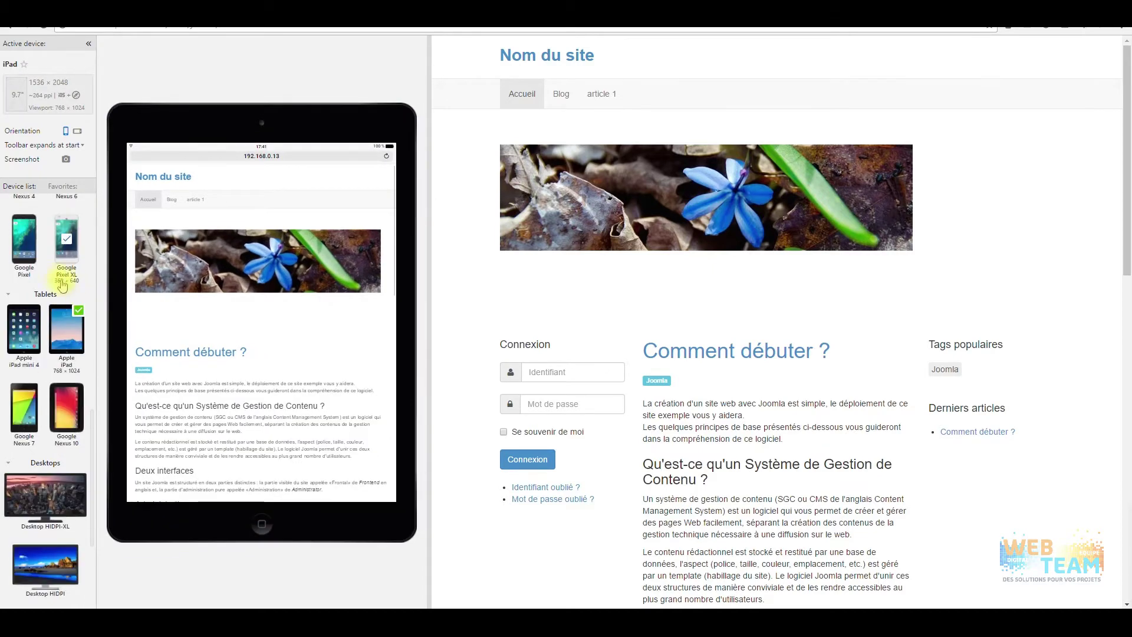
scroll(36, 330, up, 1)
click(27, 380)
click(68, 387)
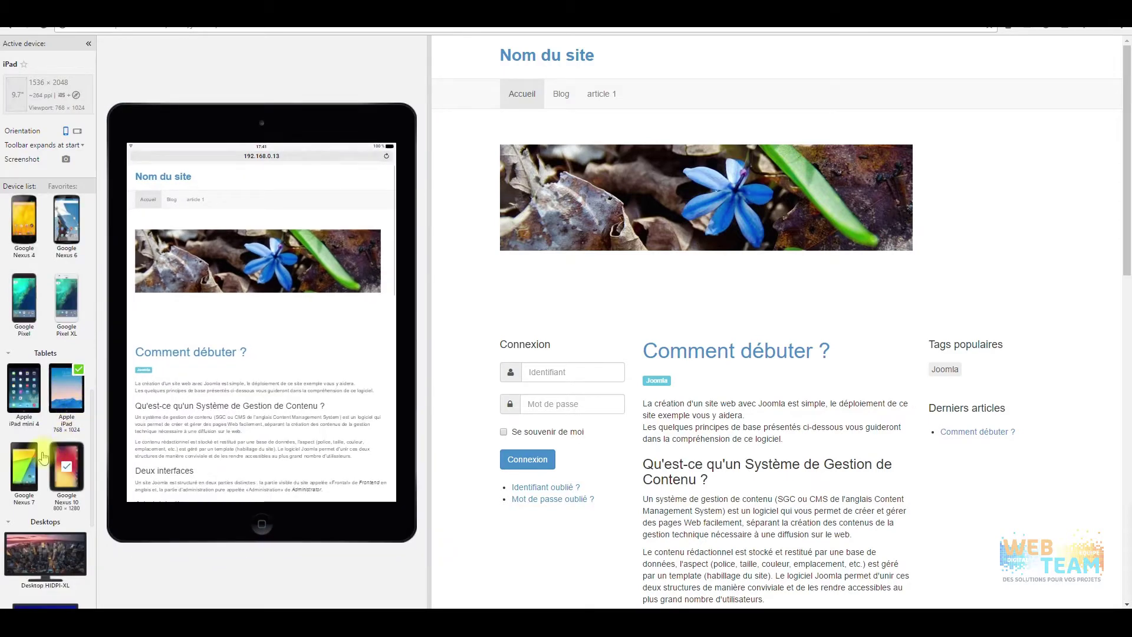
click(78, 130)
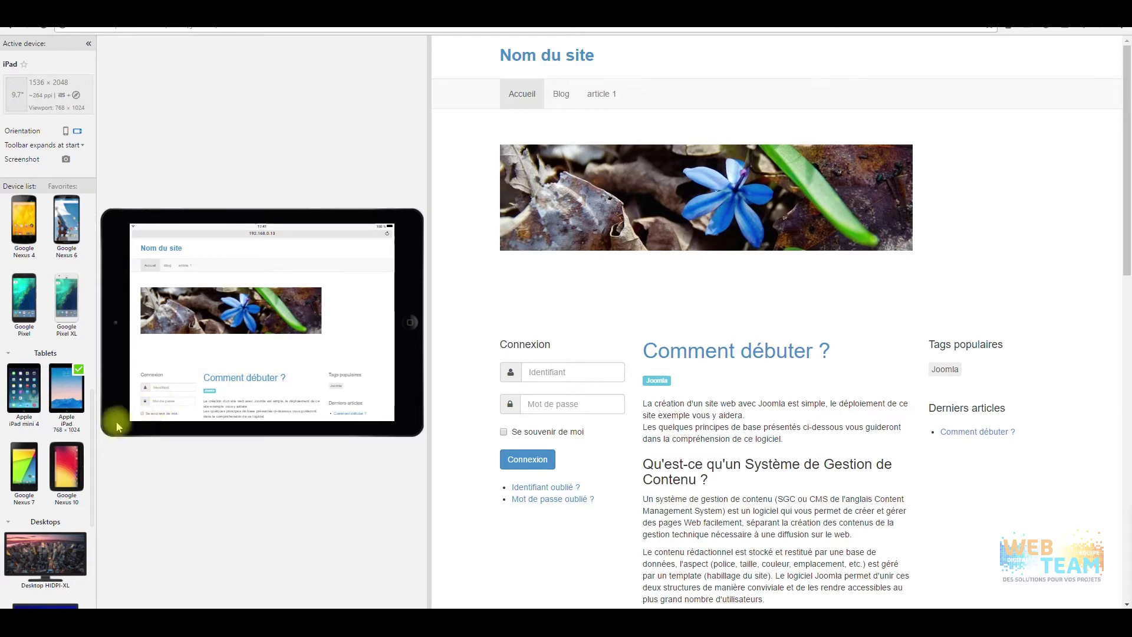
- Preview the home page on the Google Nexus 7 in landscape and portrait, and examine the whole portrait layout
click(29, 474)
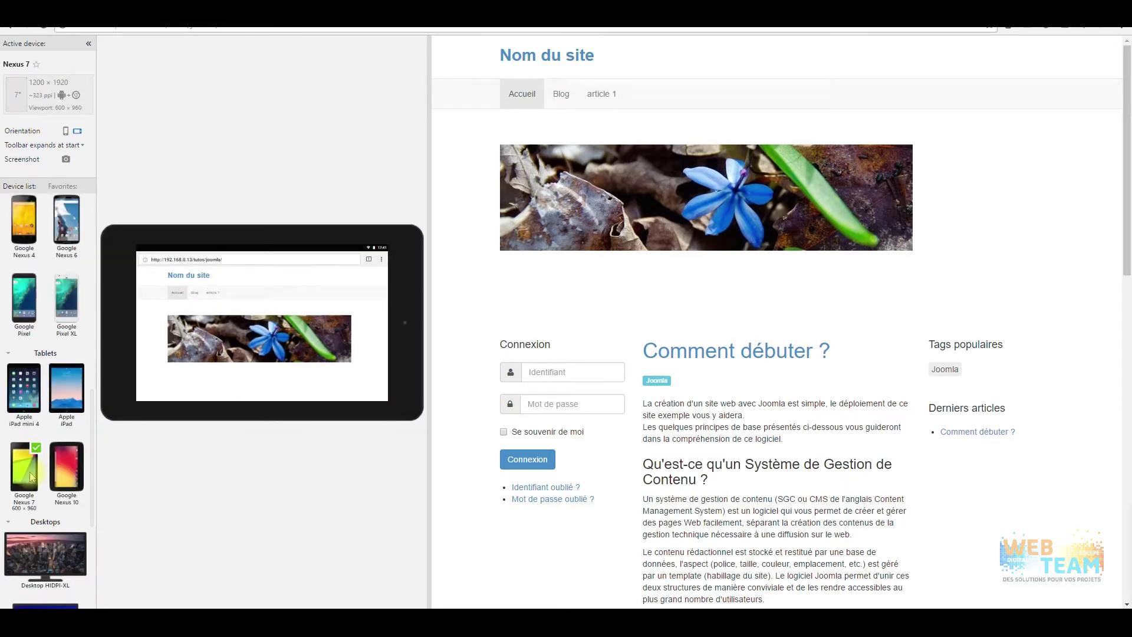
click(65, 132)
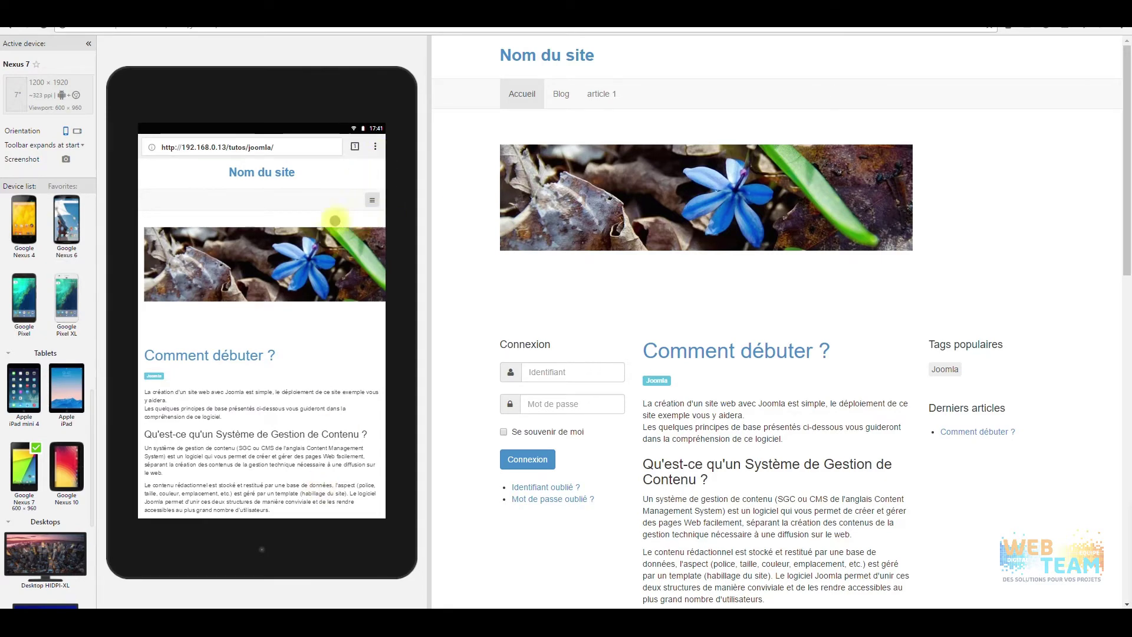
scroll(358, 172, down, 3)
scroll(328, 223, up, 3)
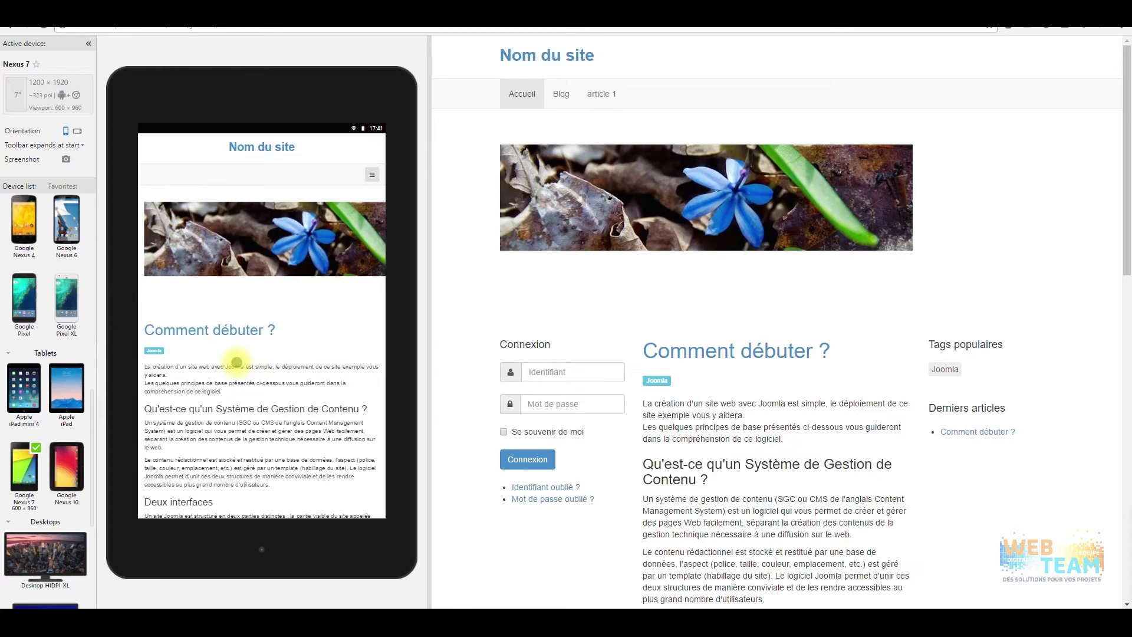
scroll(247, 363, down, 15)
scroll(259, 339, up, 3)
scroll(273, 374, down, 3)
scroll(295, 368, up, 5)
scroll(286, 365, up, 3)
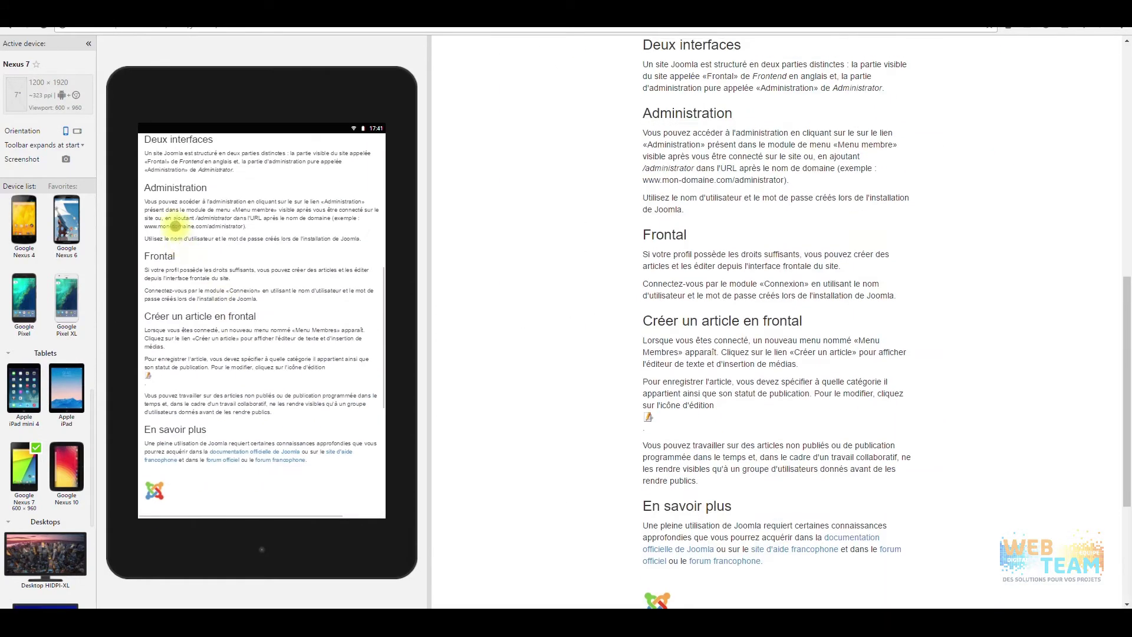
scroll(250, 361, up, 8)
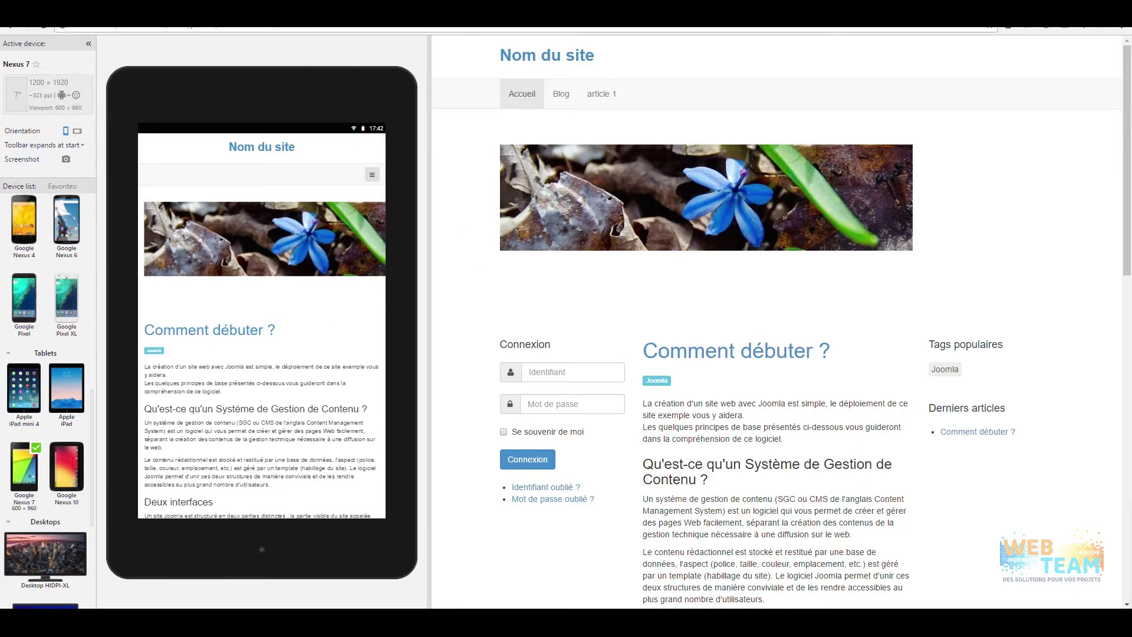
- Switch back to the Joomla administration in the other browser and open the t3_bs3_blank - Par défaut style for editing
key(alt+Tab)
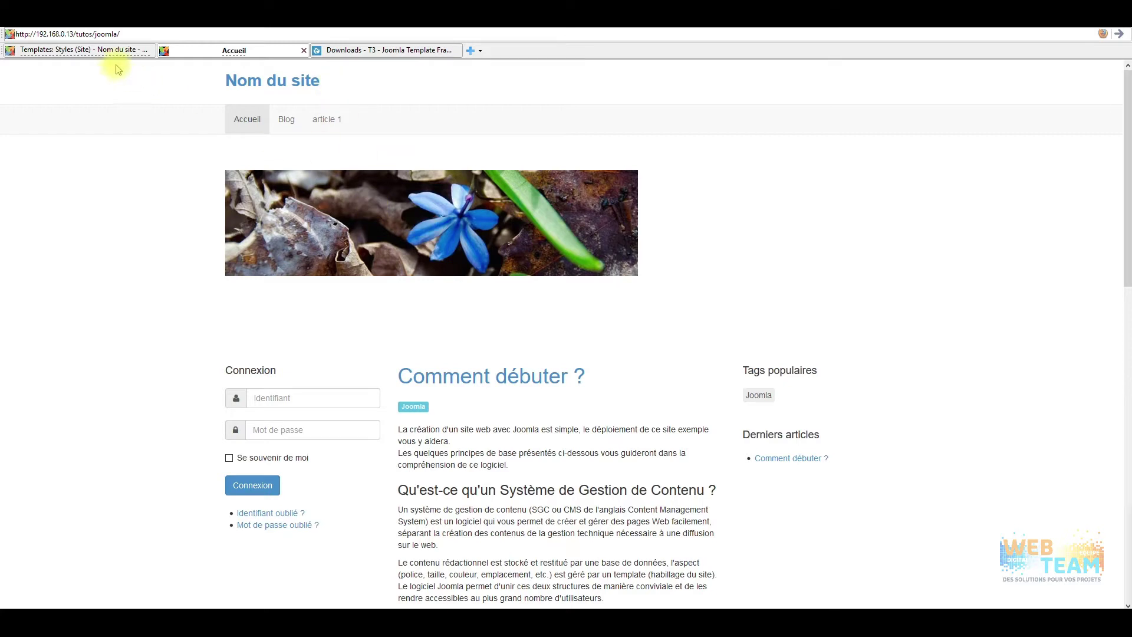
click(76, 51)
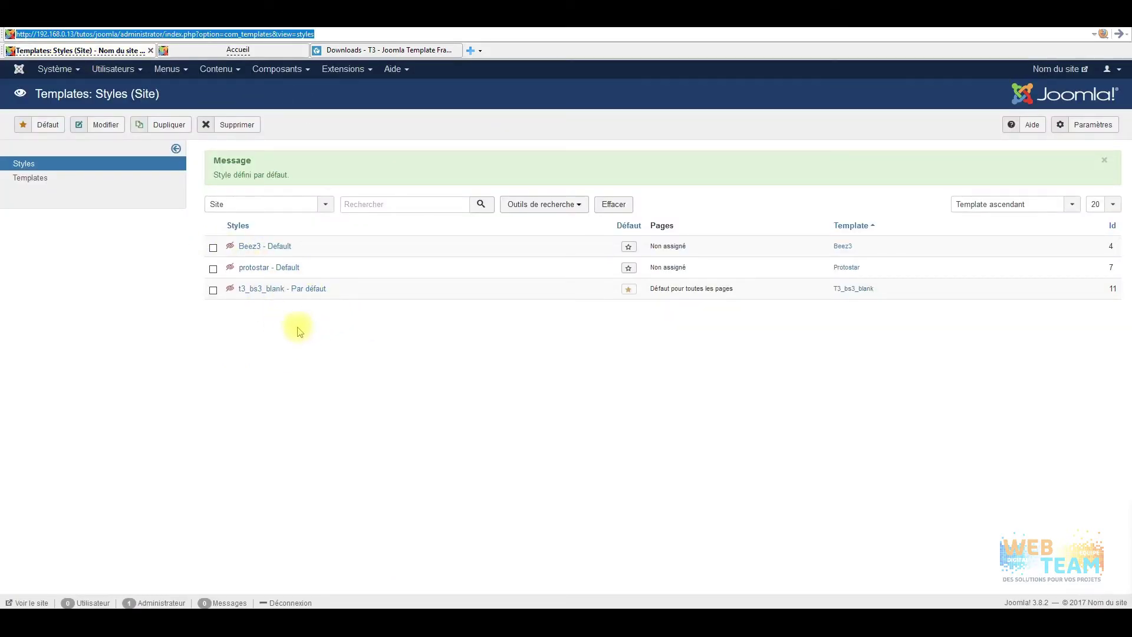
click(298, 295)
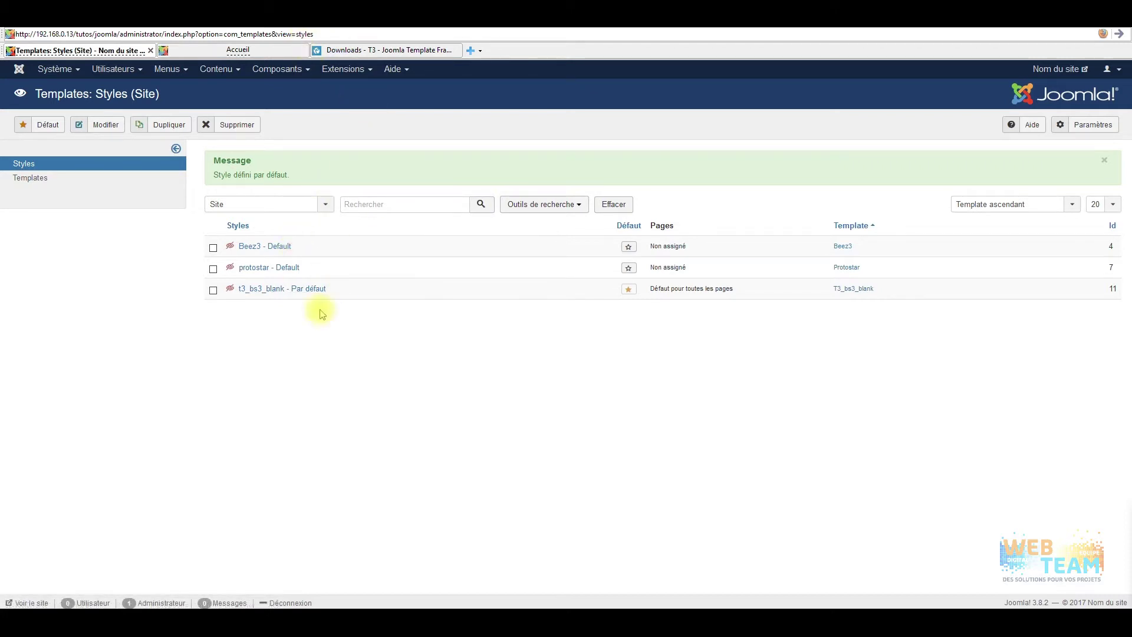
click(436, 50)
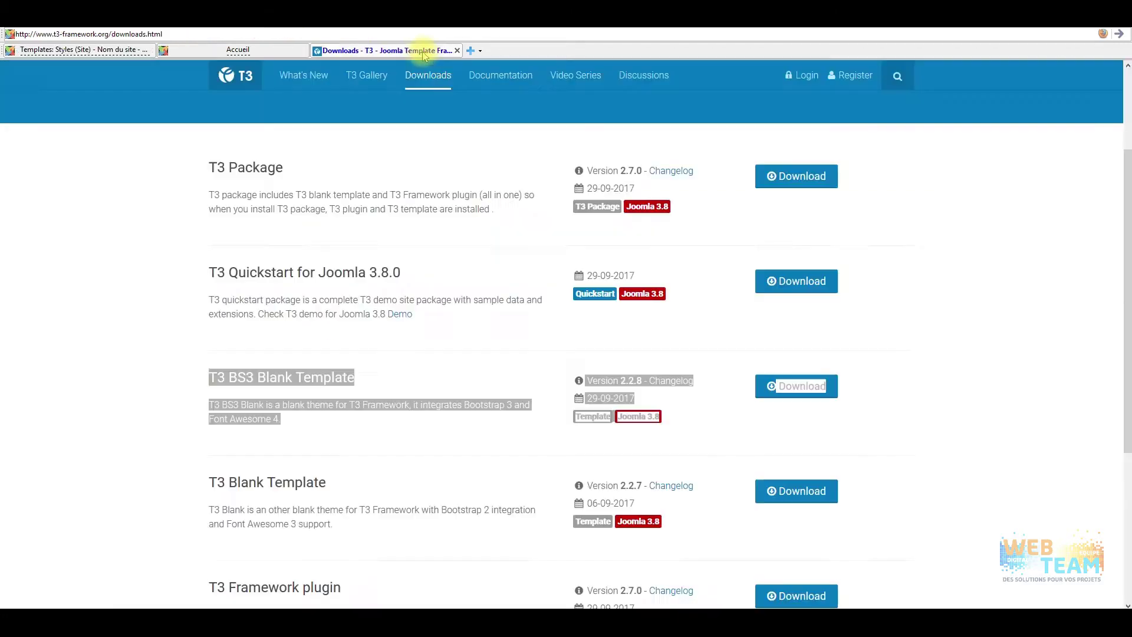
click(254, 51)
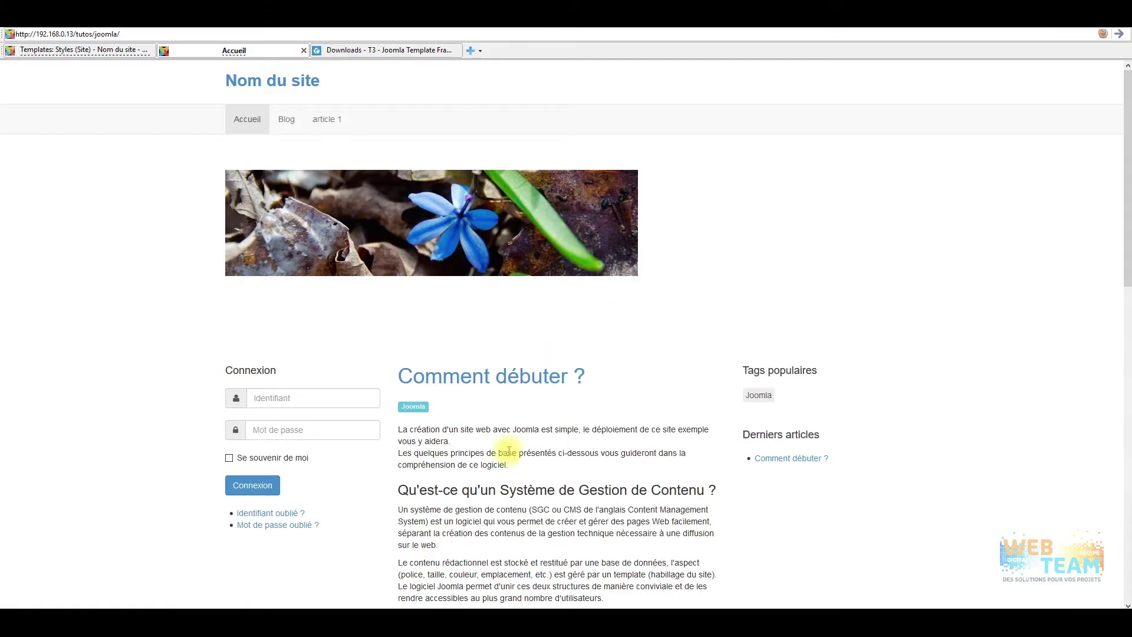
click(79, 50)
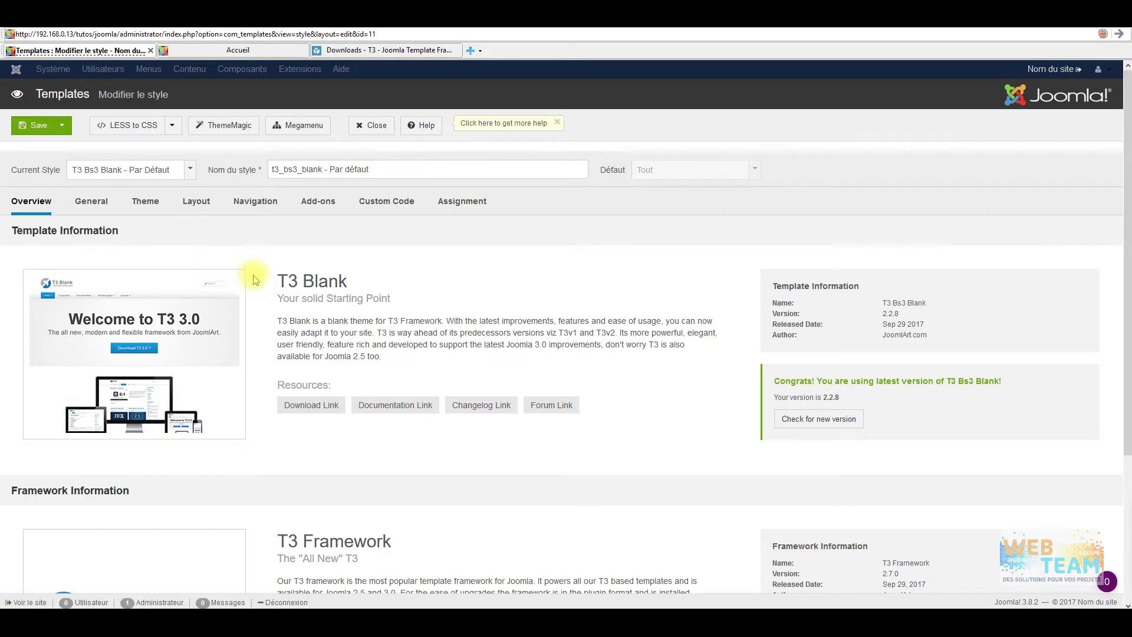
- Review the template and framework information in the style's overview, including the version details of both
scroll(436, 445, down, 2)
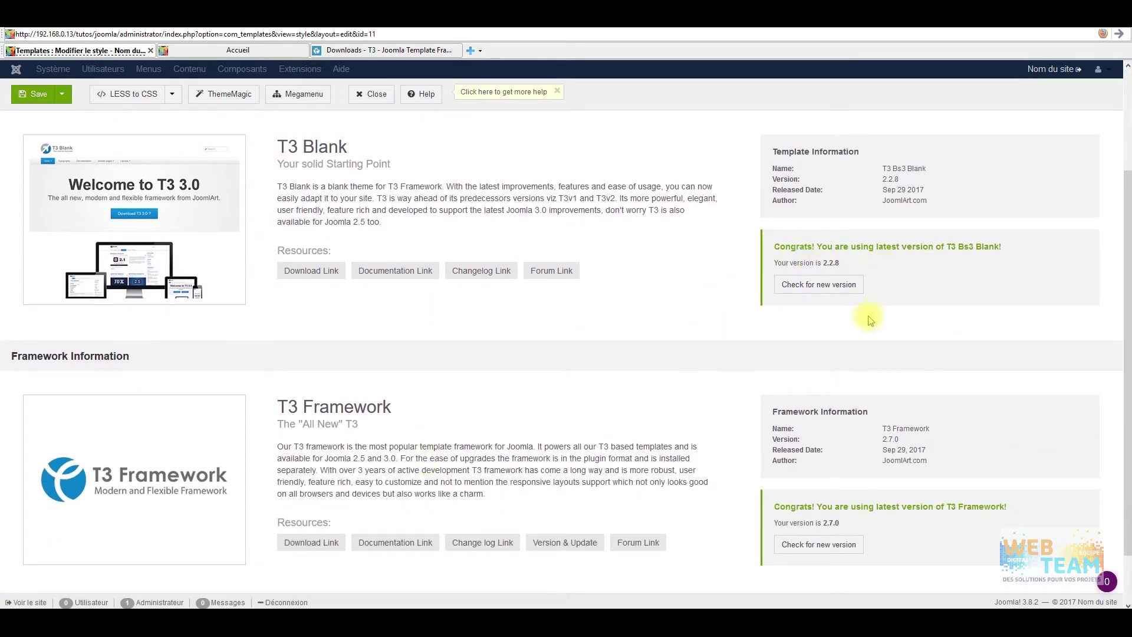
scroll(829, 375, down, 1)
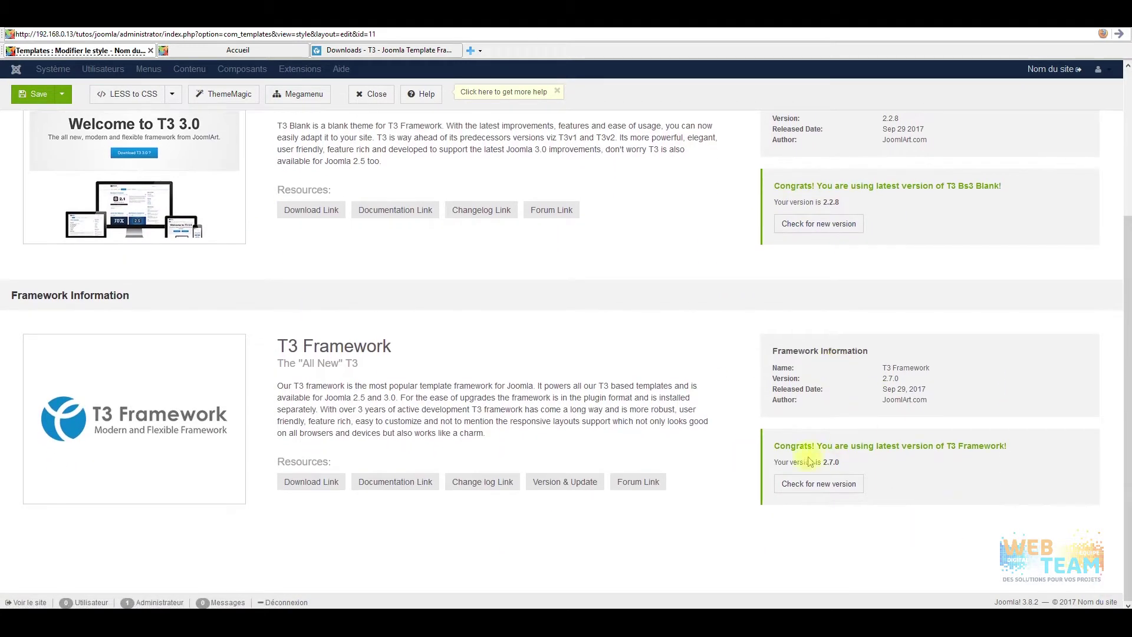
scroll(808, 458, up, 3)
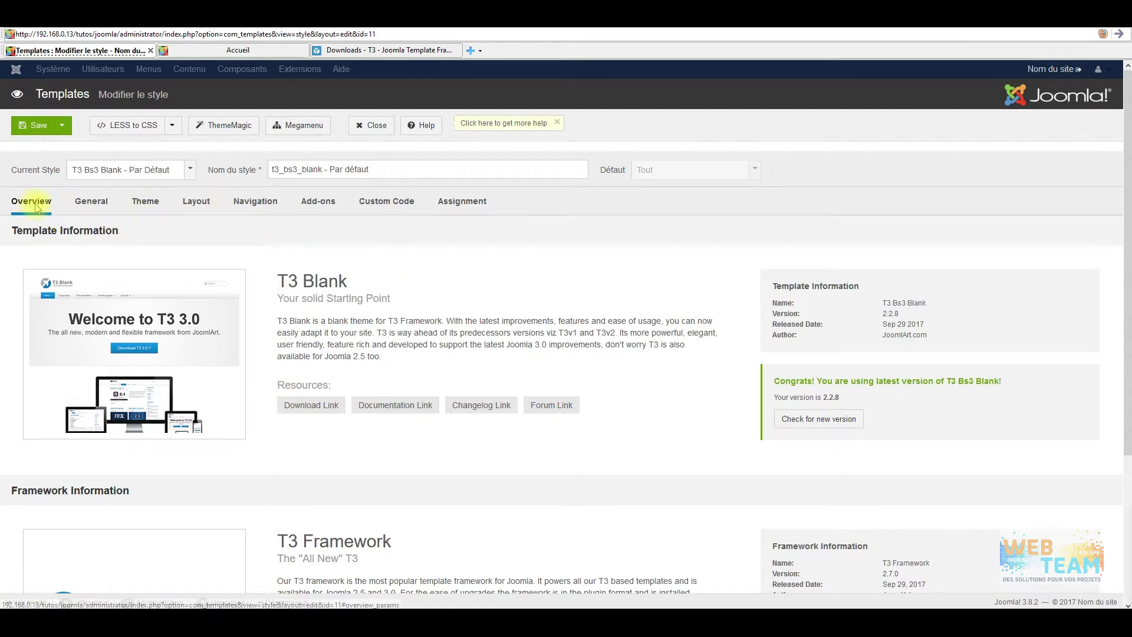
- Examine the style's general settings from Development Mode to Link Title for Article View, and read the option descriptions
click(110, 218)
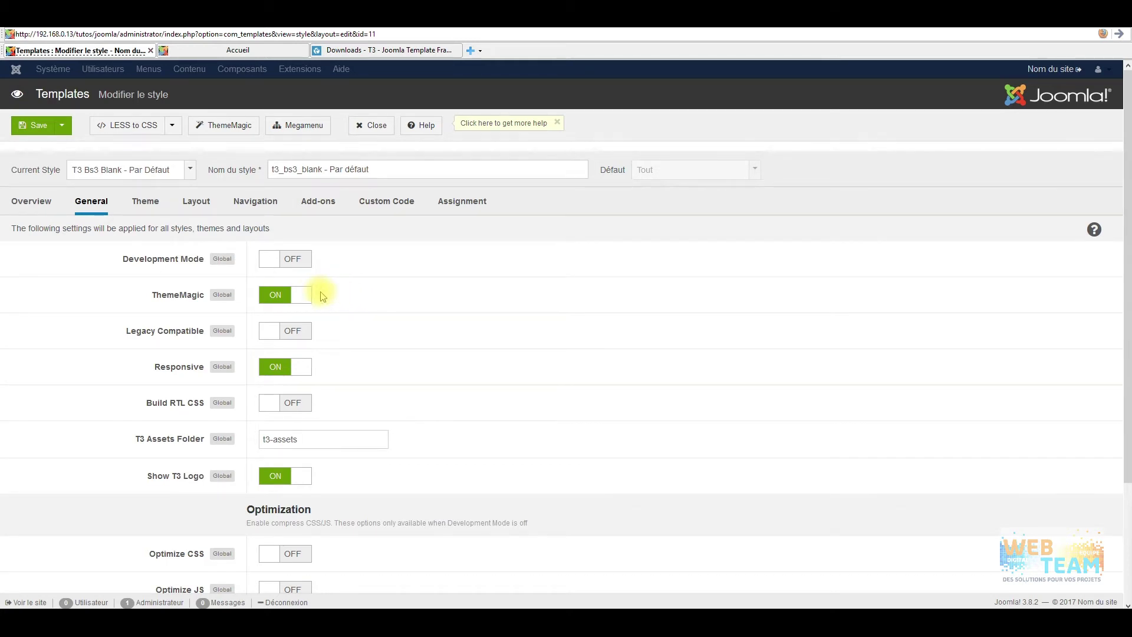
scroll(330, 289, down, 1)
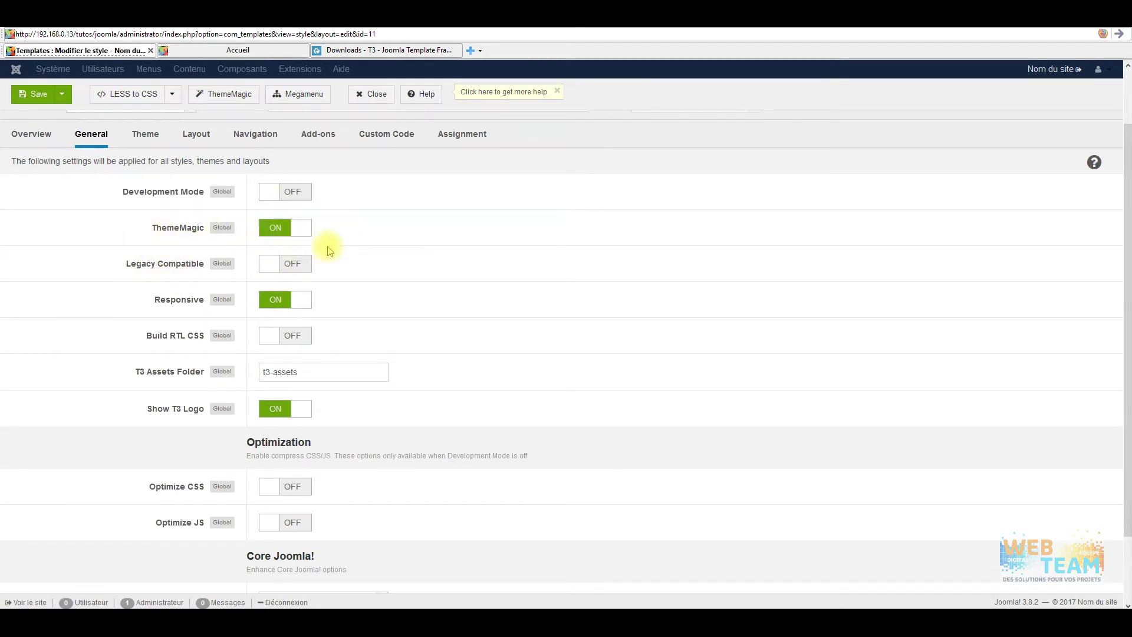
scroll(321, 267, up, 2)
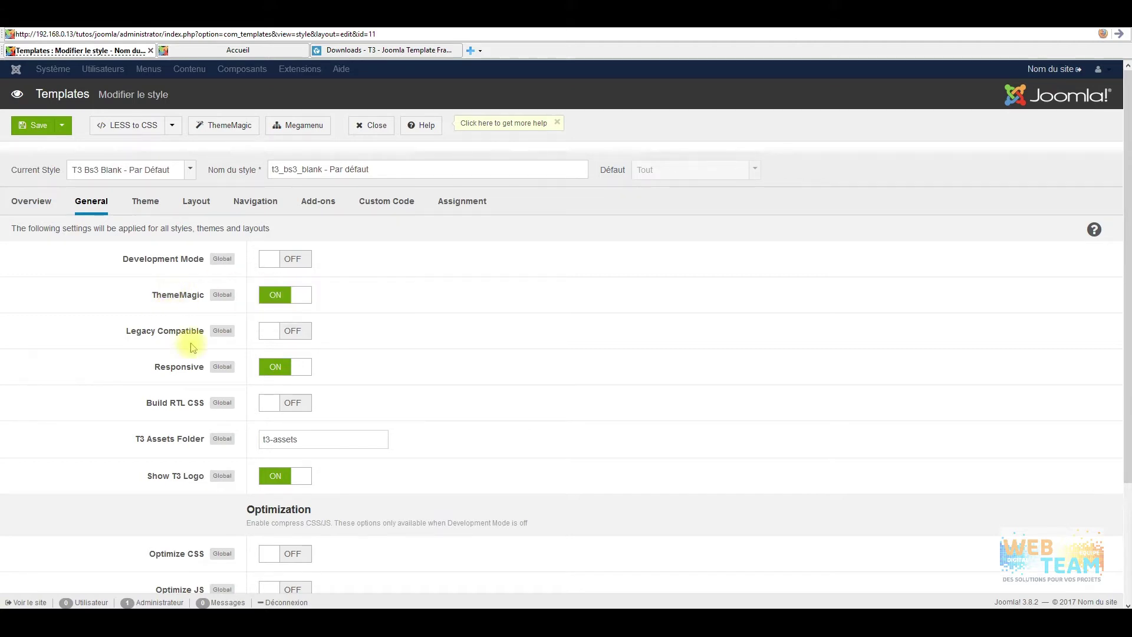
mouse_move(175, 300)
scroll(348, 333, down, 2)
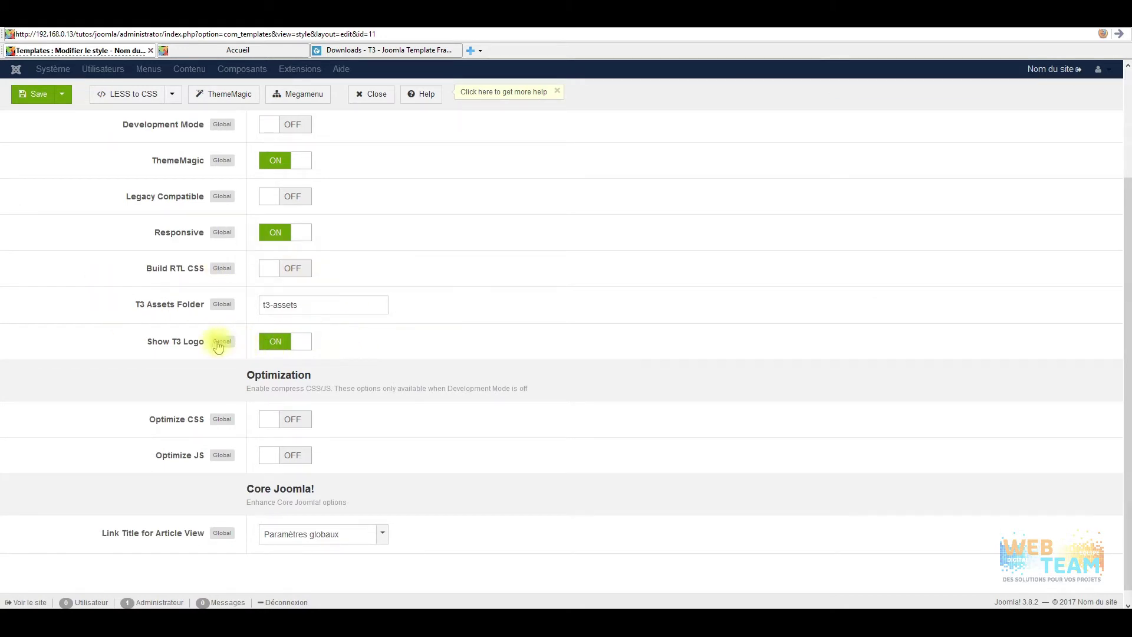
mouse_move(194, 269)
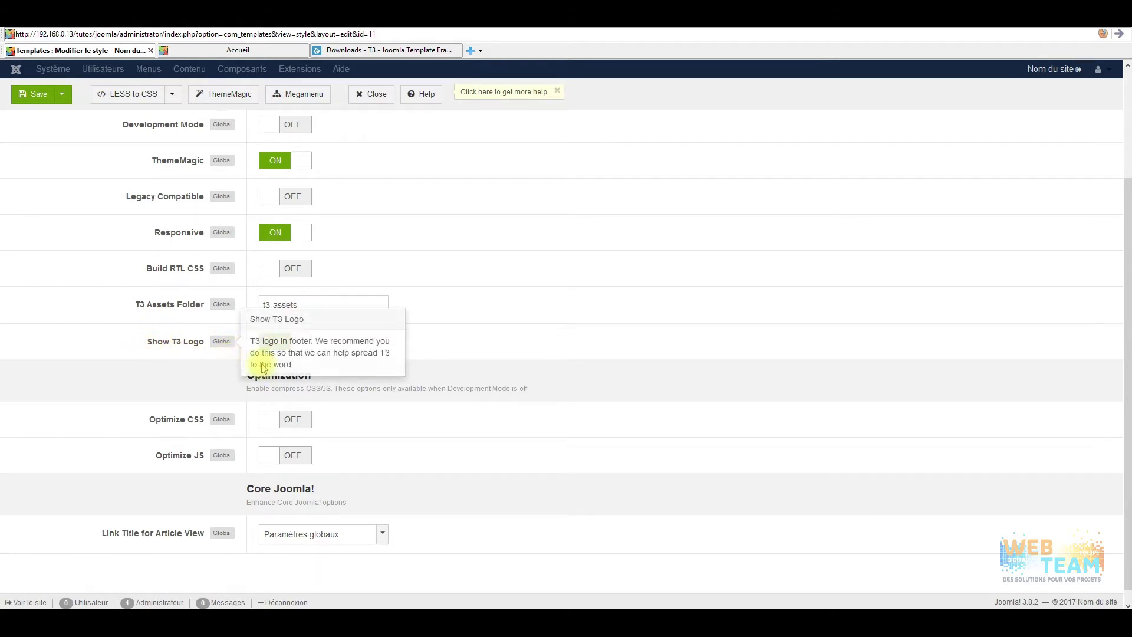
- Turn off Show T3 Logo in the general settings and locate the affected logo in the home page footer
click(222, 50)
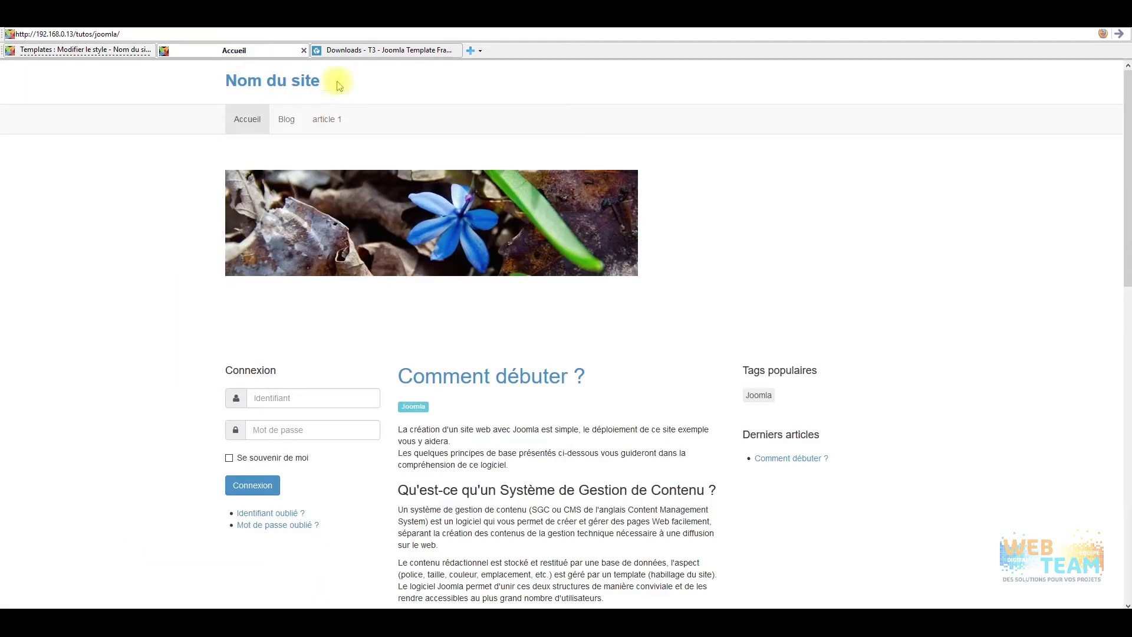
click(89, 50)
click(301, 346)
click(248, 50)
scroll(666, 509, down, 10)
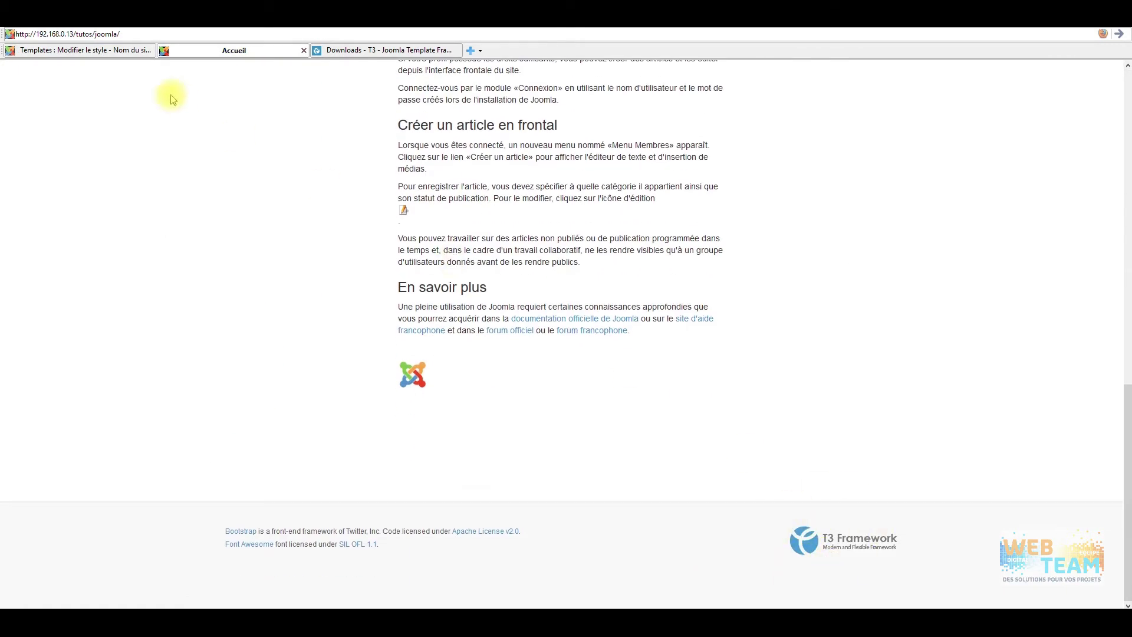
click(105, 50)
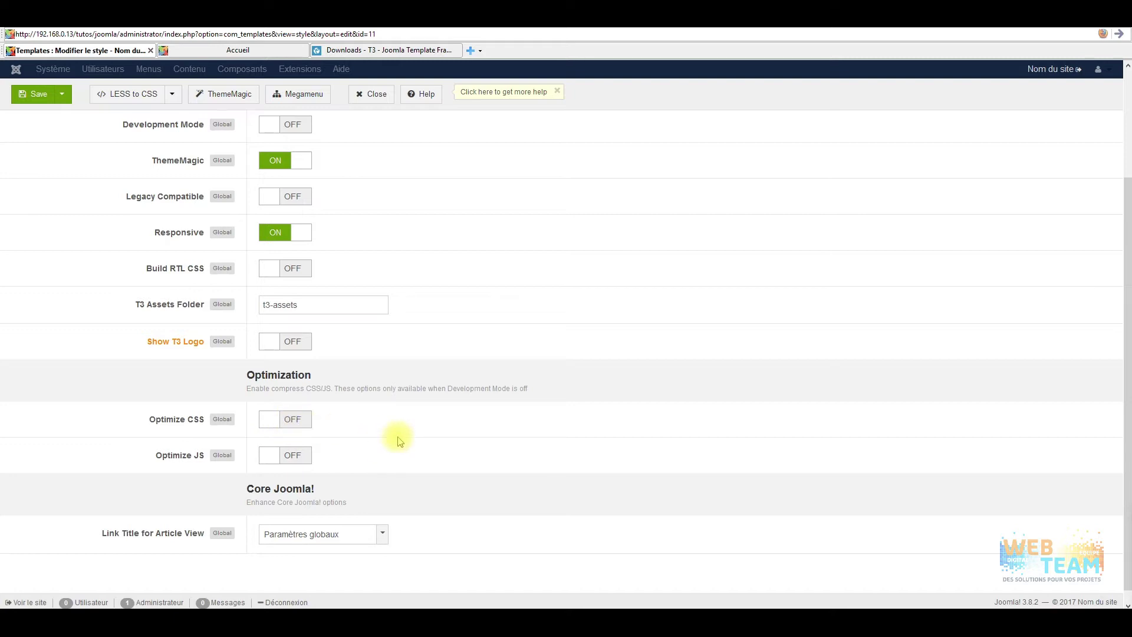
- Look over the remaining general settings, then the choices available for Theme and Logo Type in the theme settings
scroll(383, 433, down, 1)
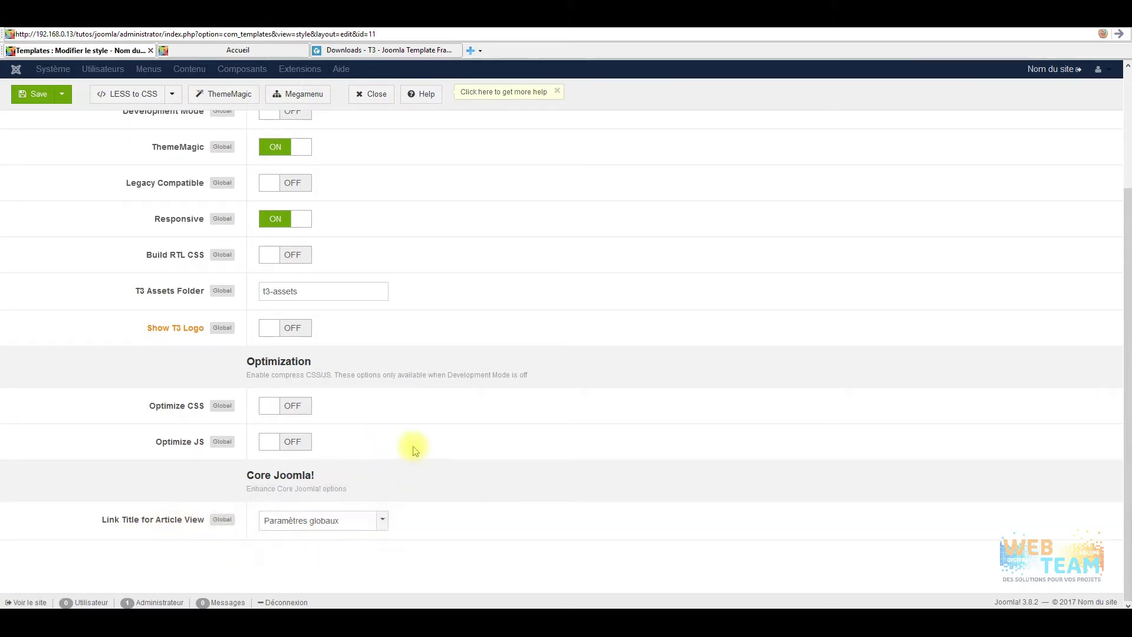
scroll(356, 434, up, 3)
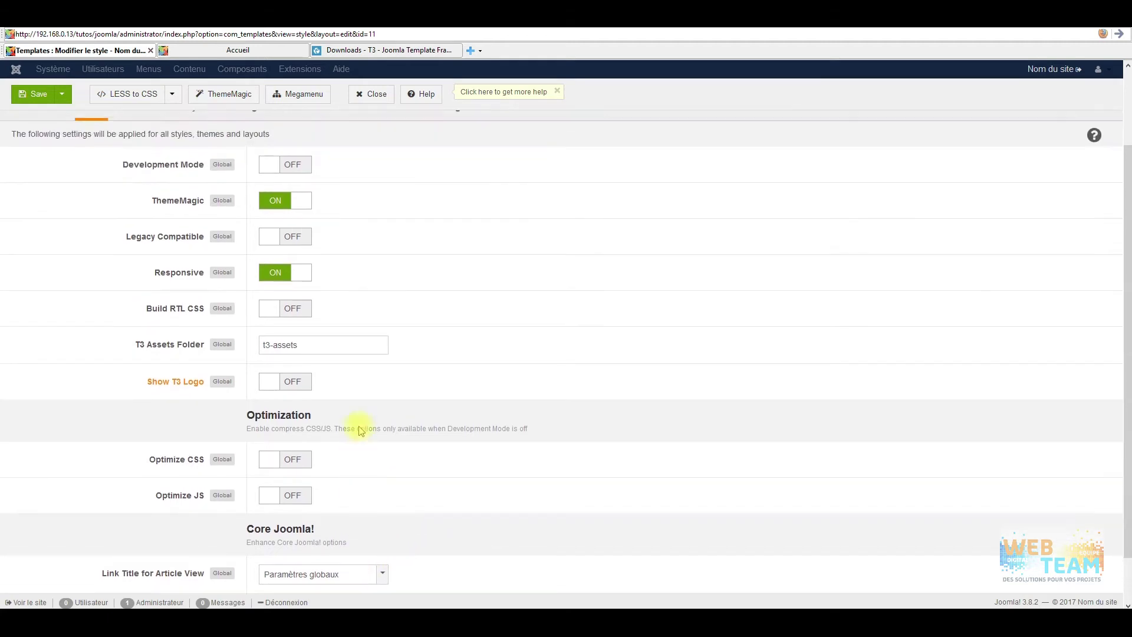
click(148, 207)
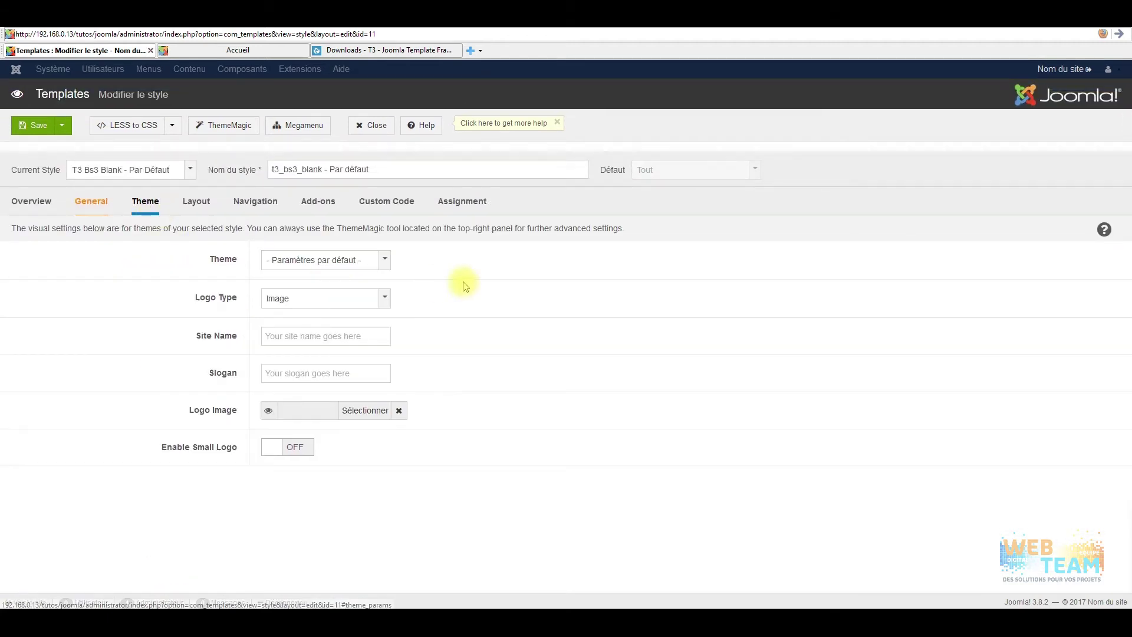
click(353, 262)
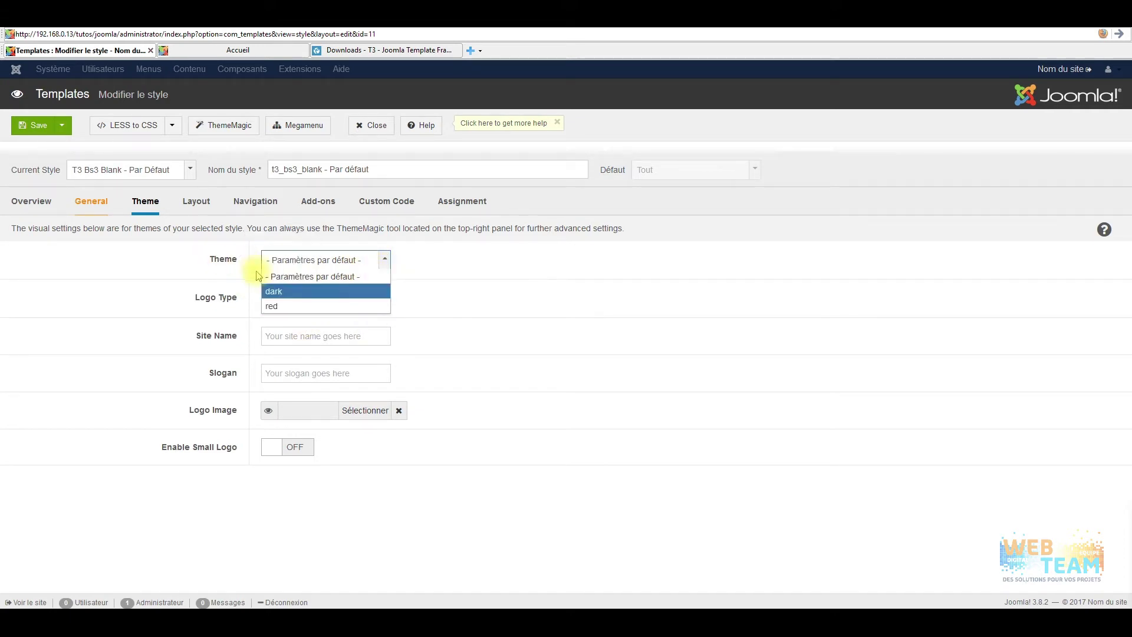
click(455, 505)
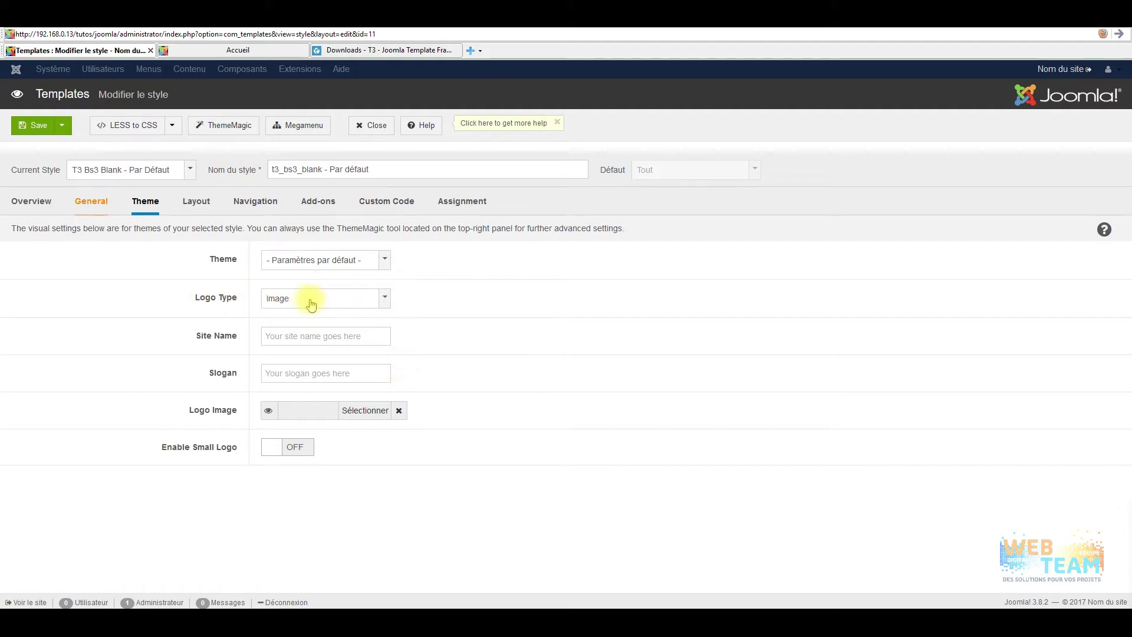
click(339, 304)
click(470, 361)
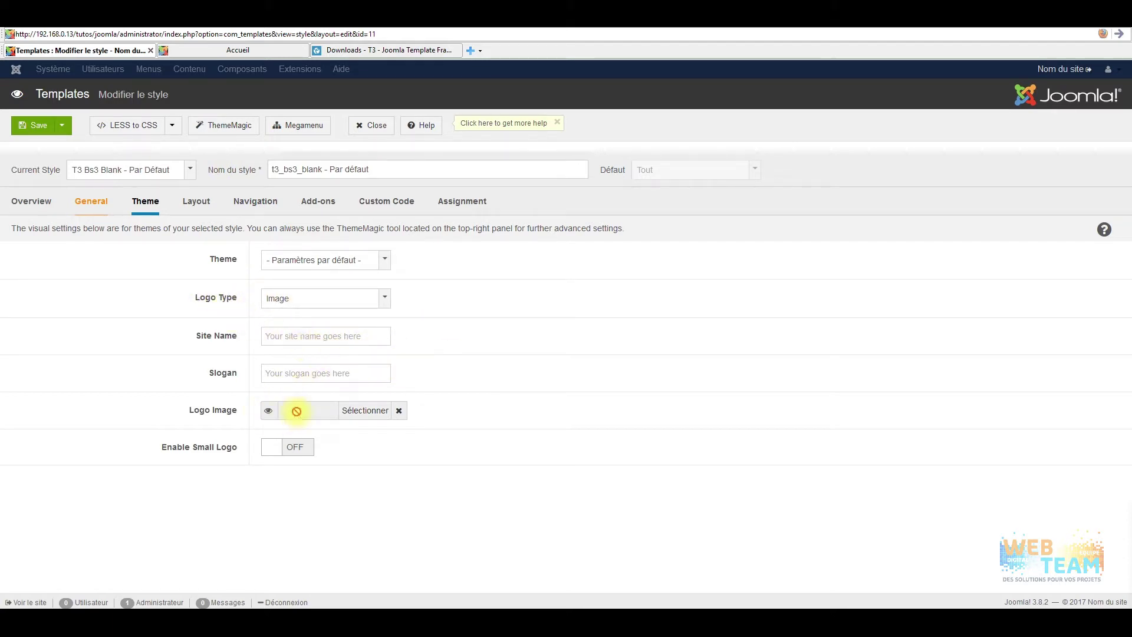
- After checking the home page header, insert the Joomla logo picture from the root image folder as the Logo Image and save the style
click(264, 54)
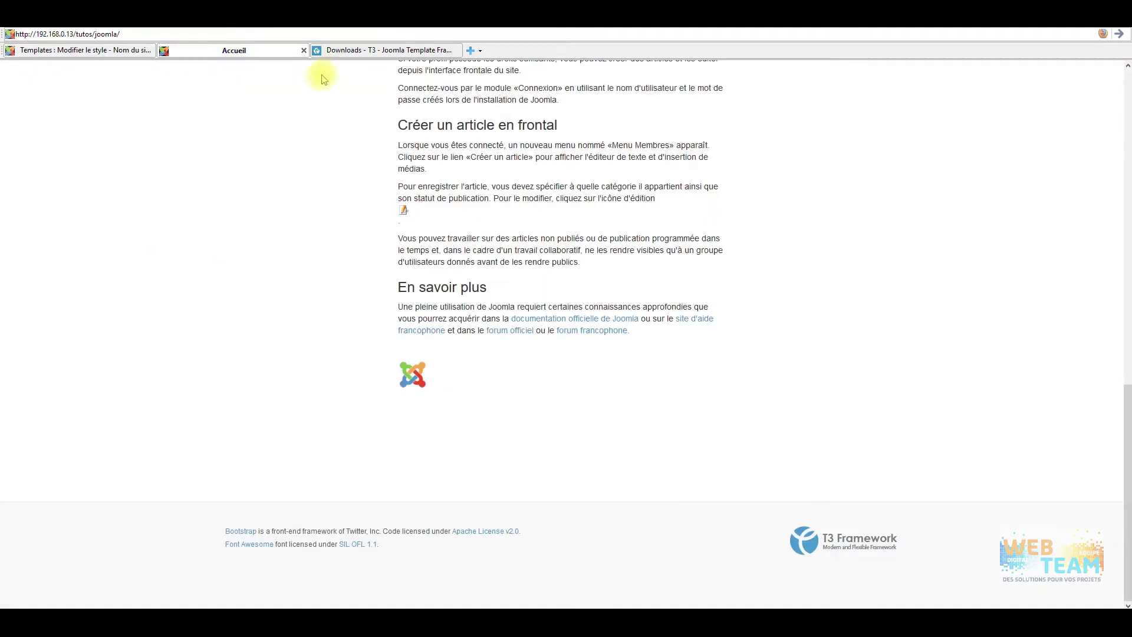
scroll(787, 354, up, 10)
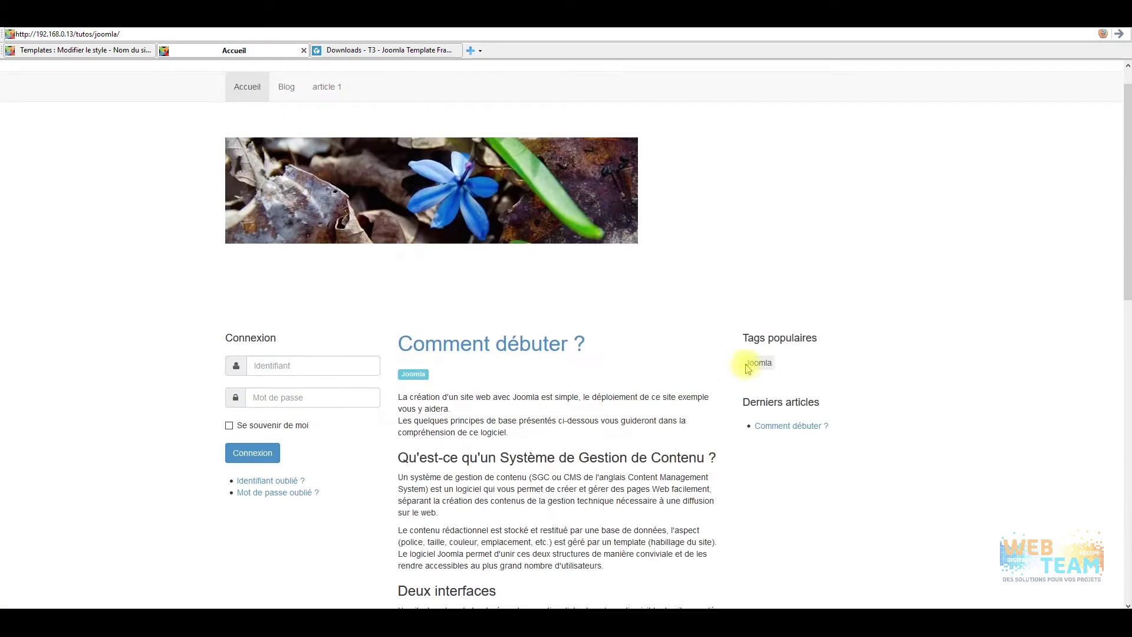
click(76, 51)
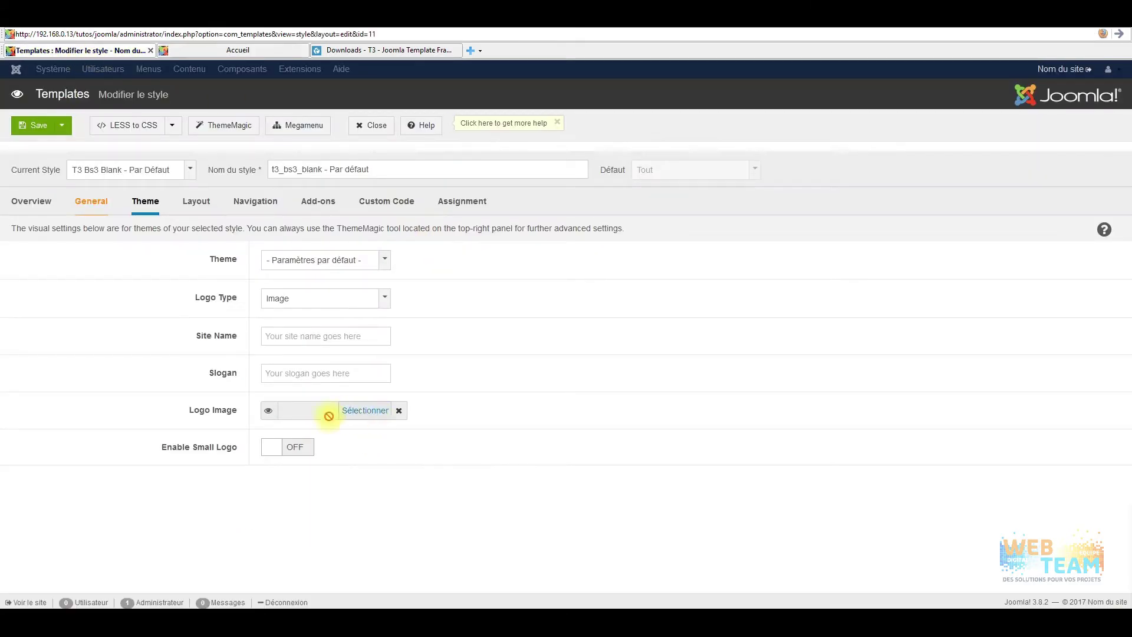
click(361, 412)
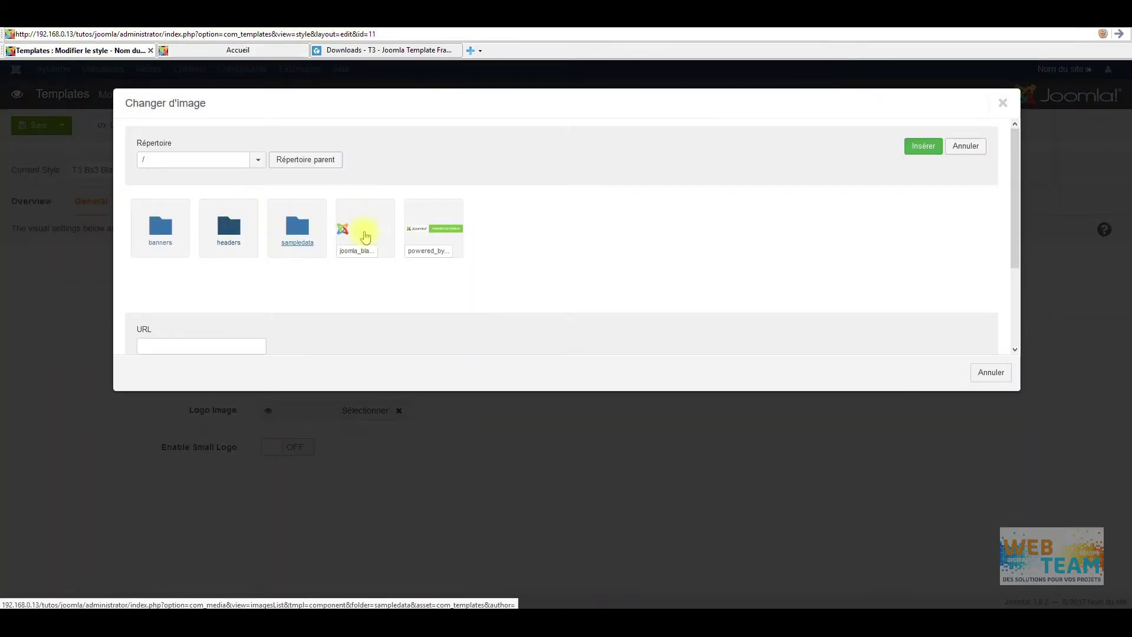
click(345, 235)
click(923, 146)
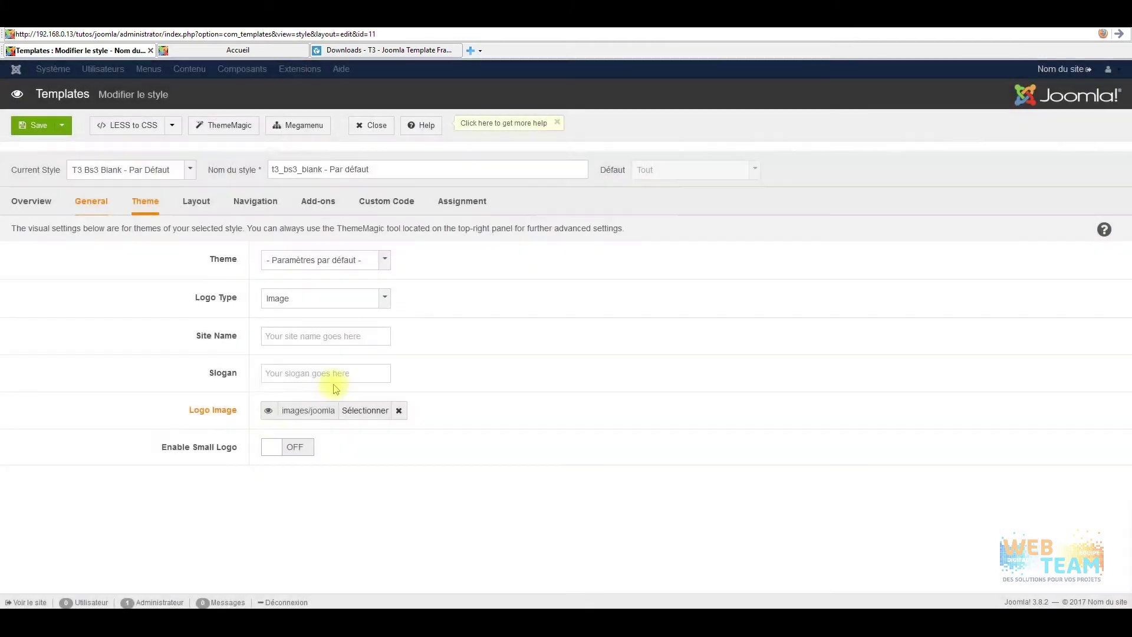
click(36, 125)
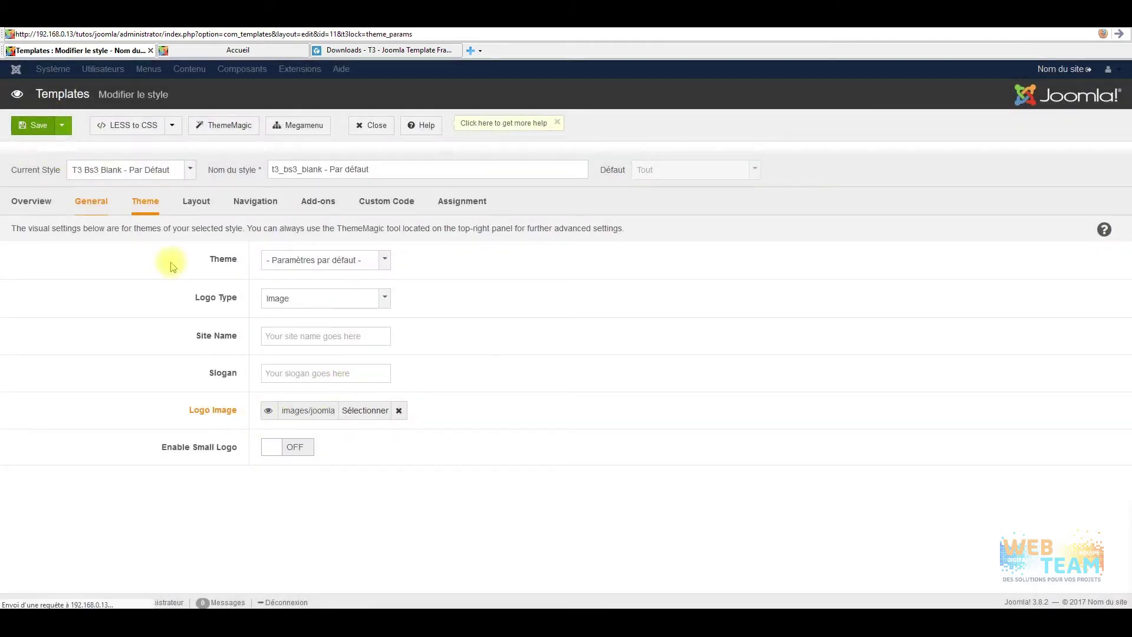
- Reload the home page to check the logo in its header, and return to the style settings
click(235, 51)
click(1117, 35)
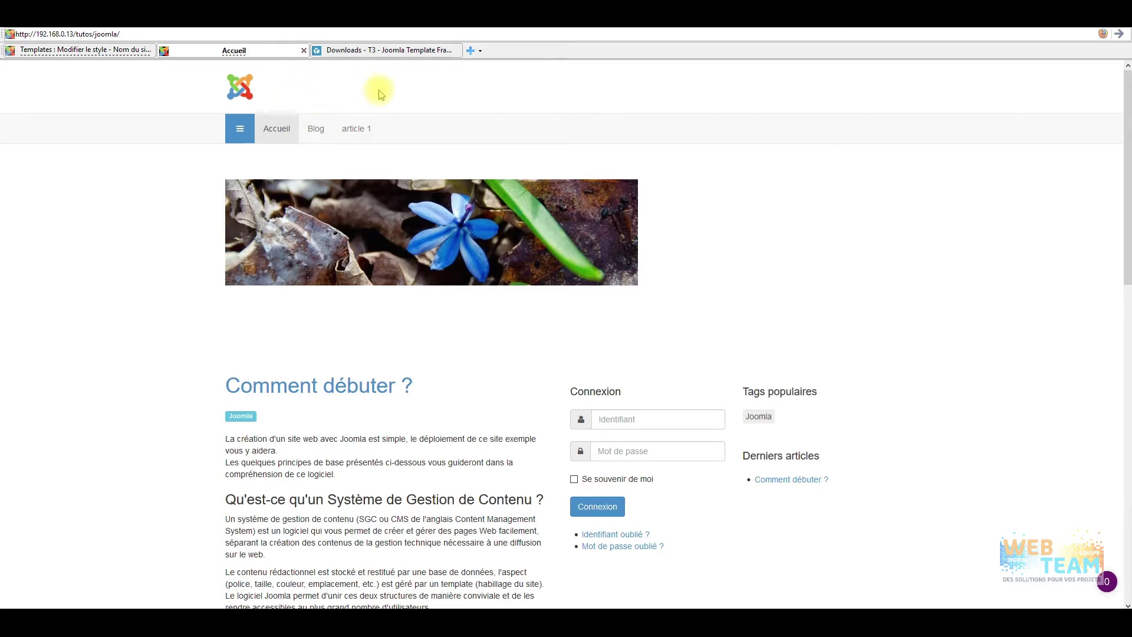
click(80, 52)
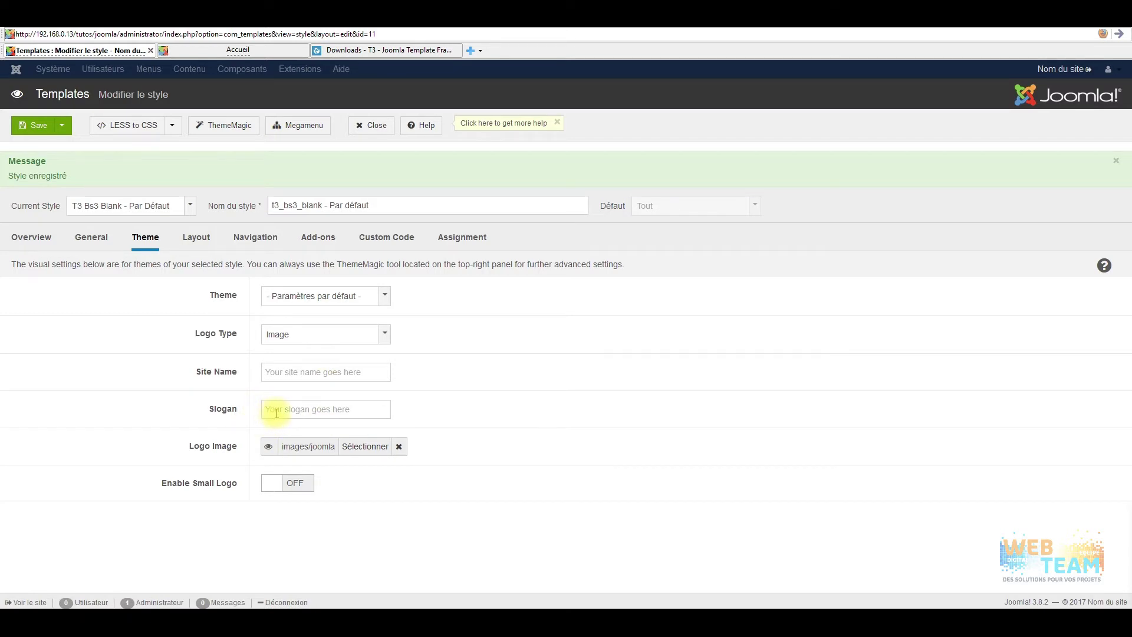
- Set the Site Name to "Mon site" and the Slogan to "Mon slogan" in the theme settings
click(278, 368)
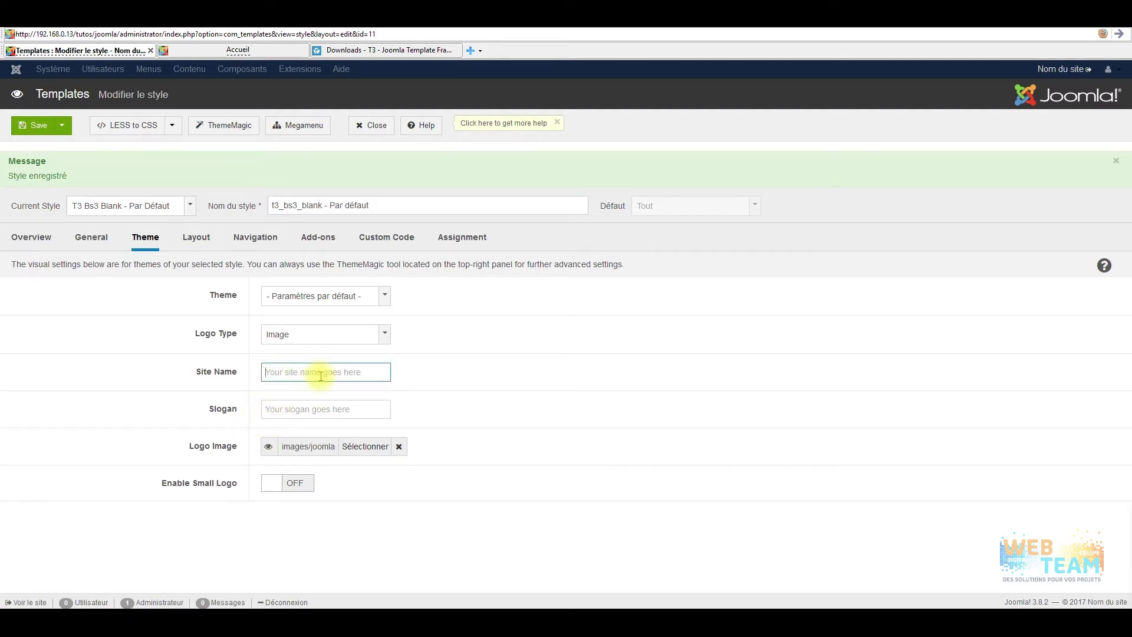
click(318, 412)
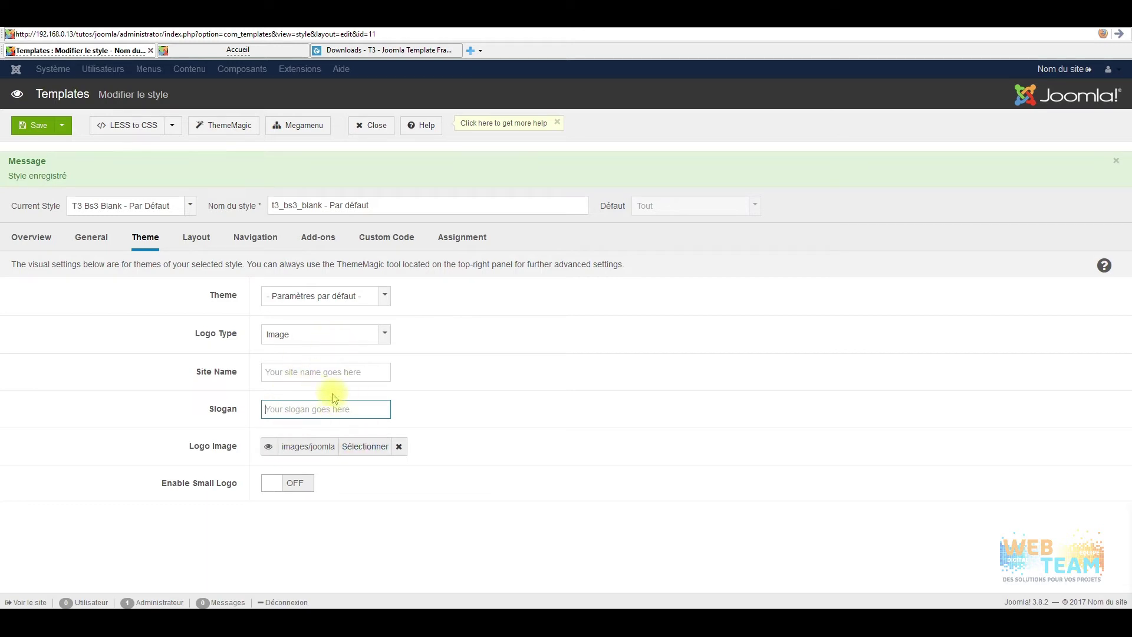
click(279, 373)
text(Mon site)
click(291, 416)
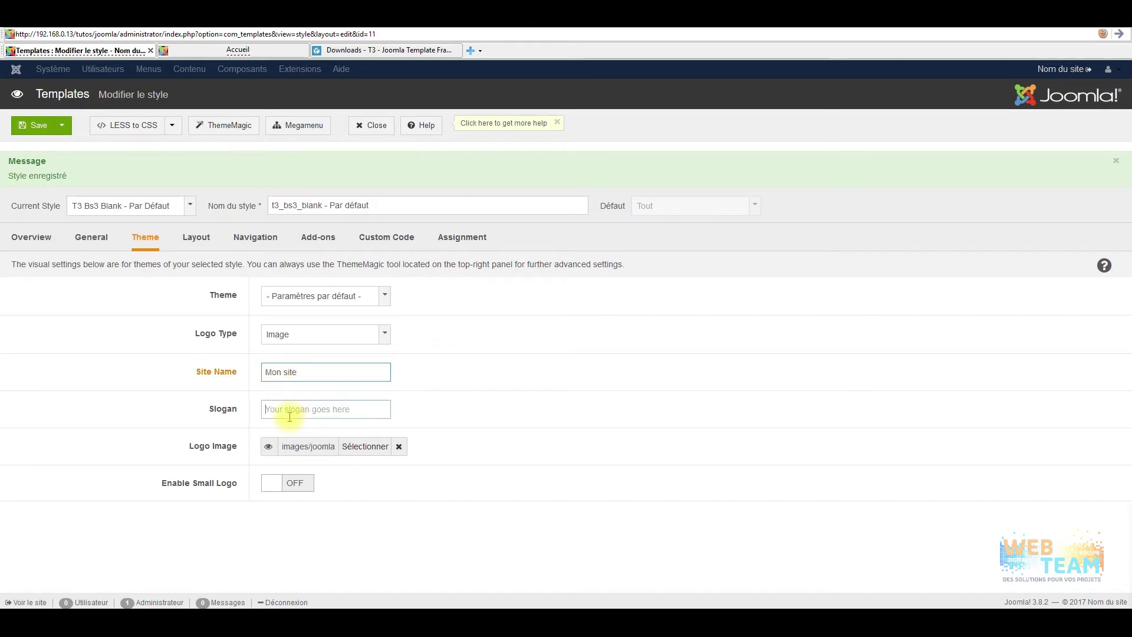
text(Mon slogn)
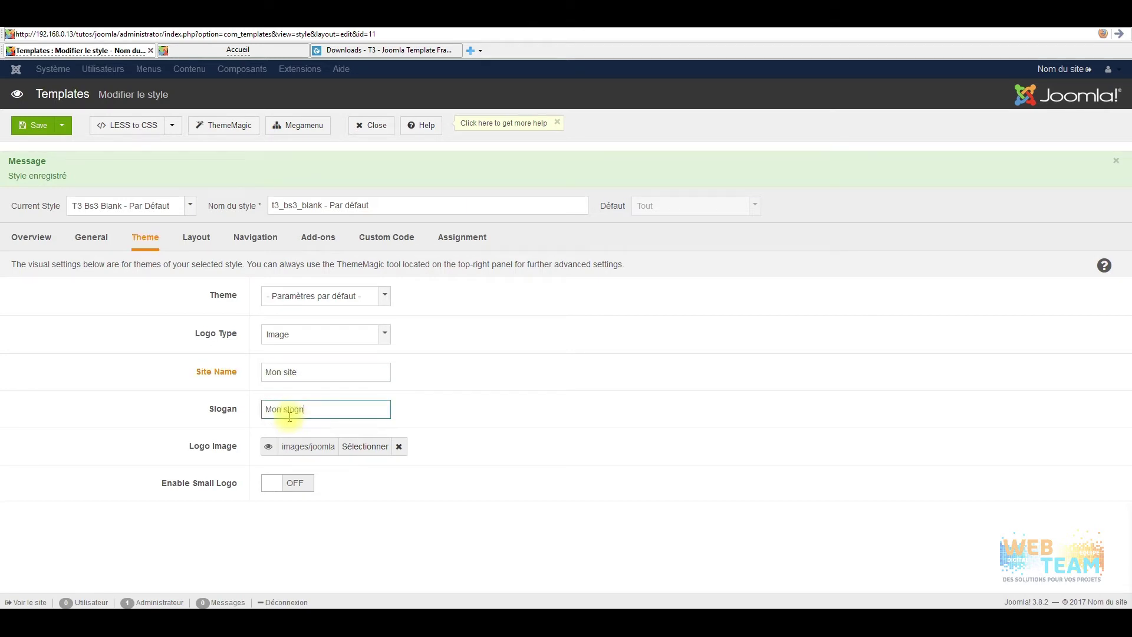
text(a)
key(BackSpace)
key(BackSpace)
text(an)
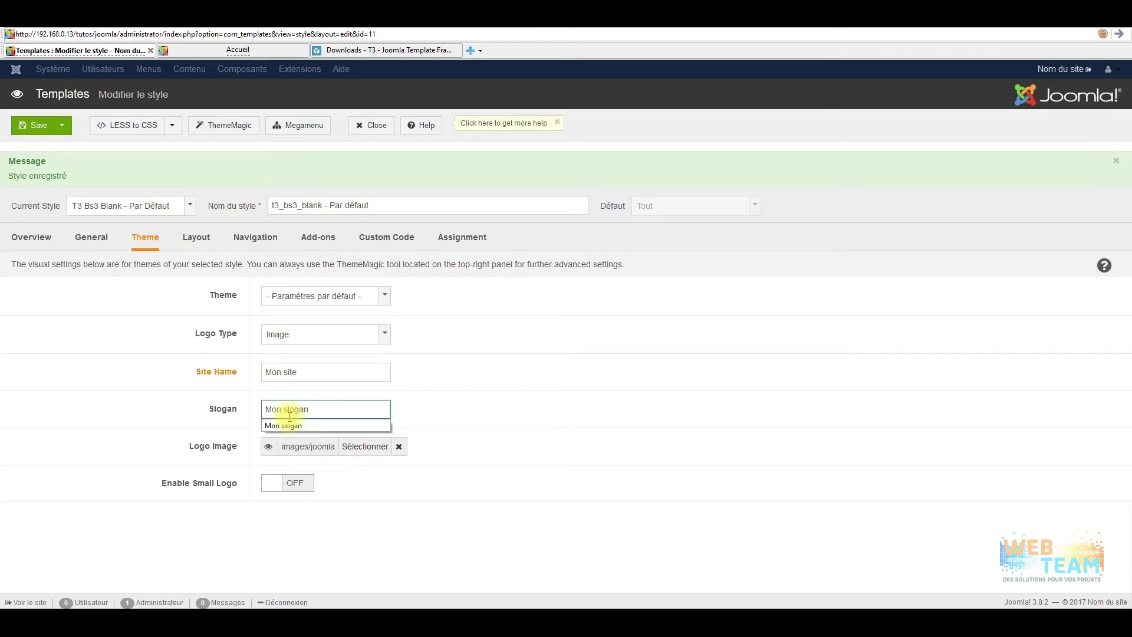
- Clear the Logo Image, save the style and check the header on the reloaded home page
click(399, 447)
click(37, 133)
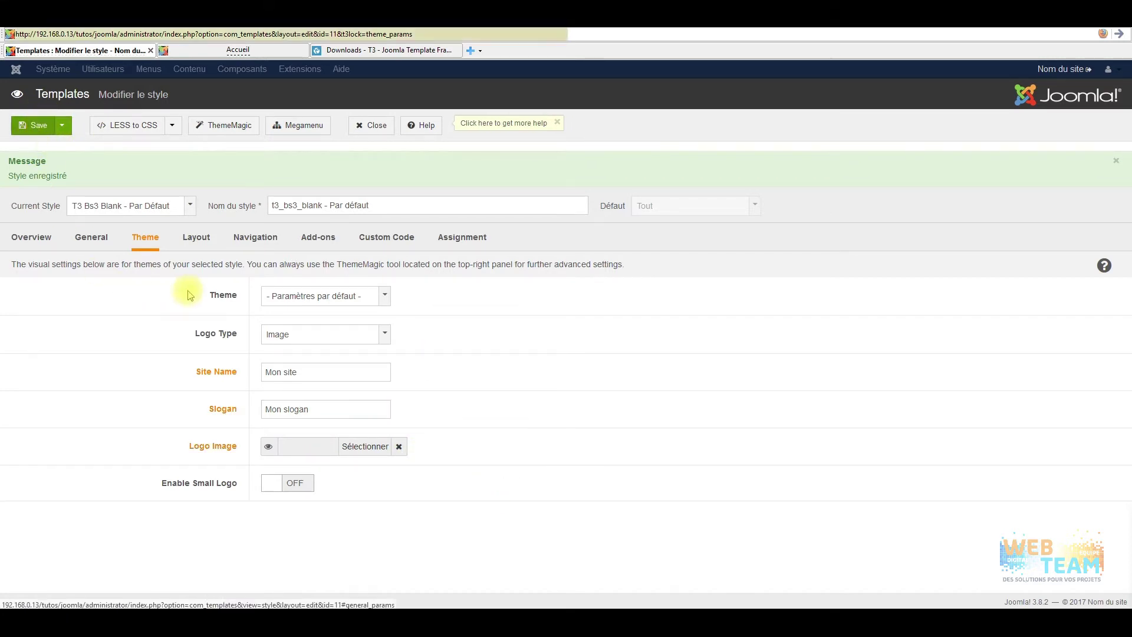
click(248, 53)
click(1121, 36)
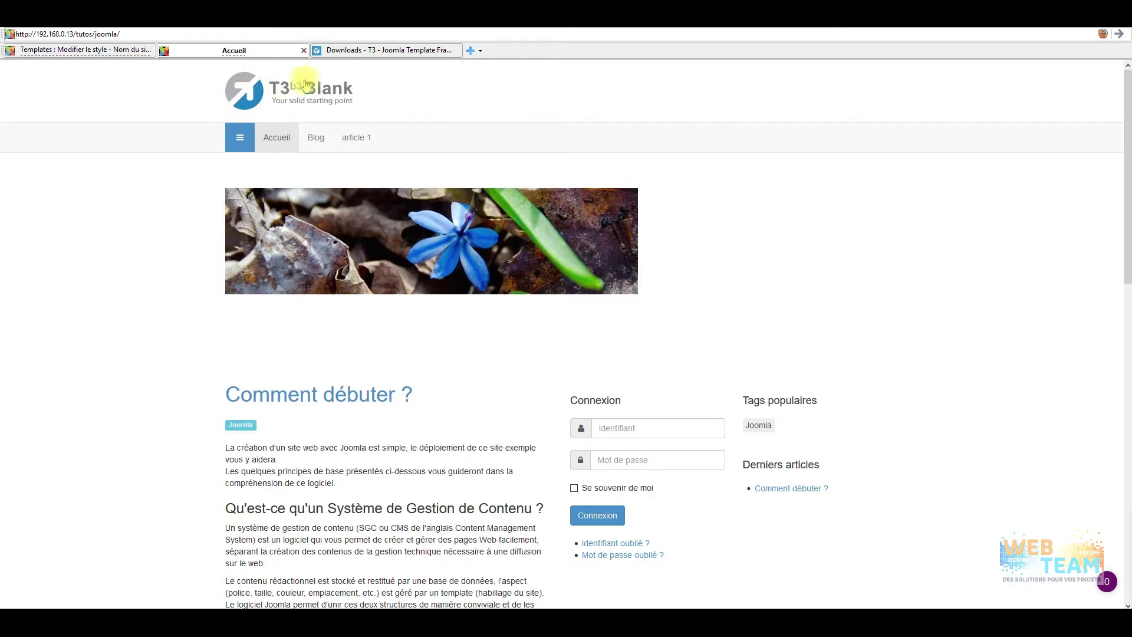
click(98, 51)
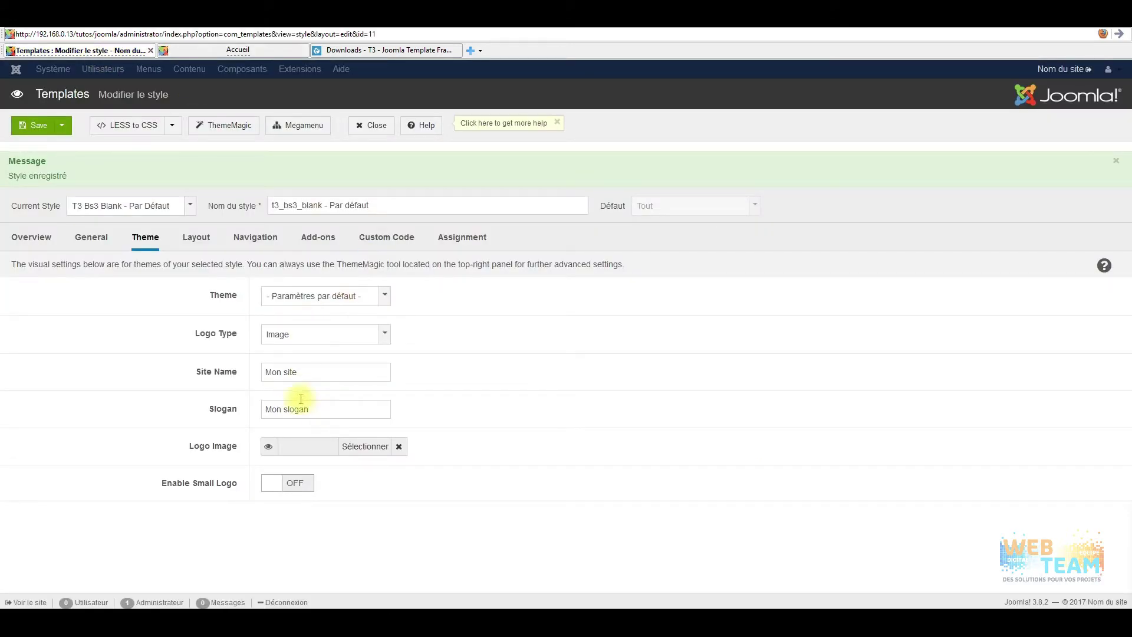
- Change the Logo Type to Text and save the style
click(366, 336)
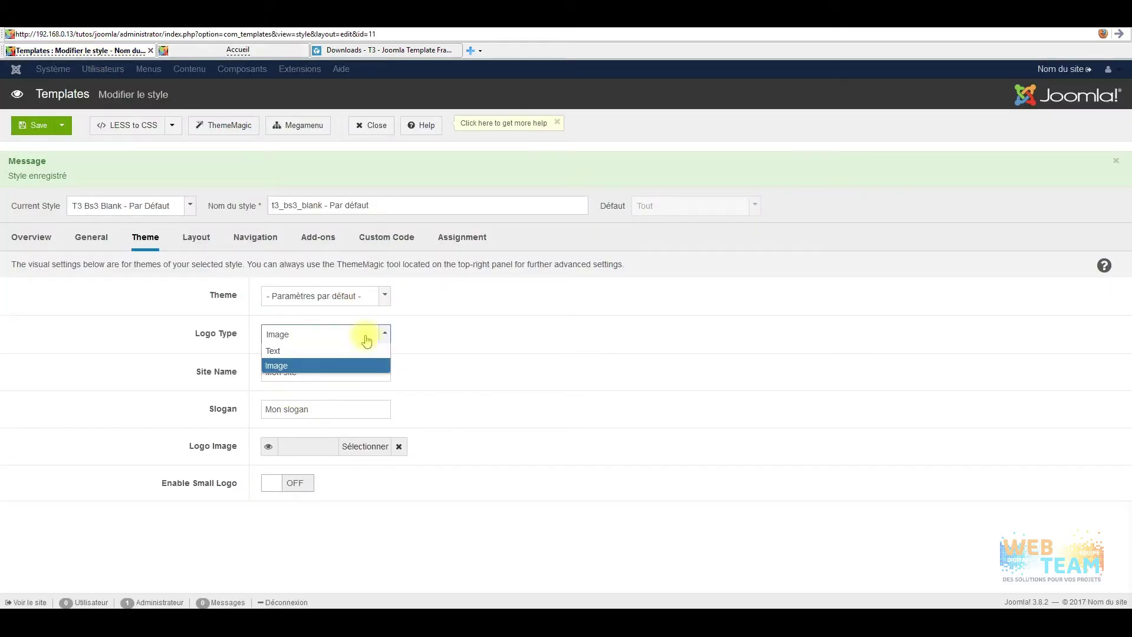
click(319, 361)
click(308, 341)
click(303, 352)
click(39, 125)
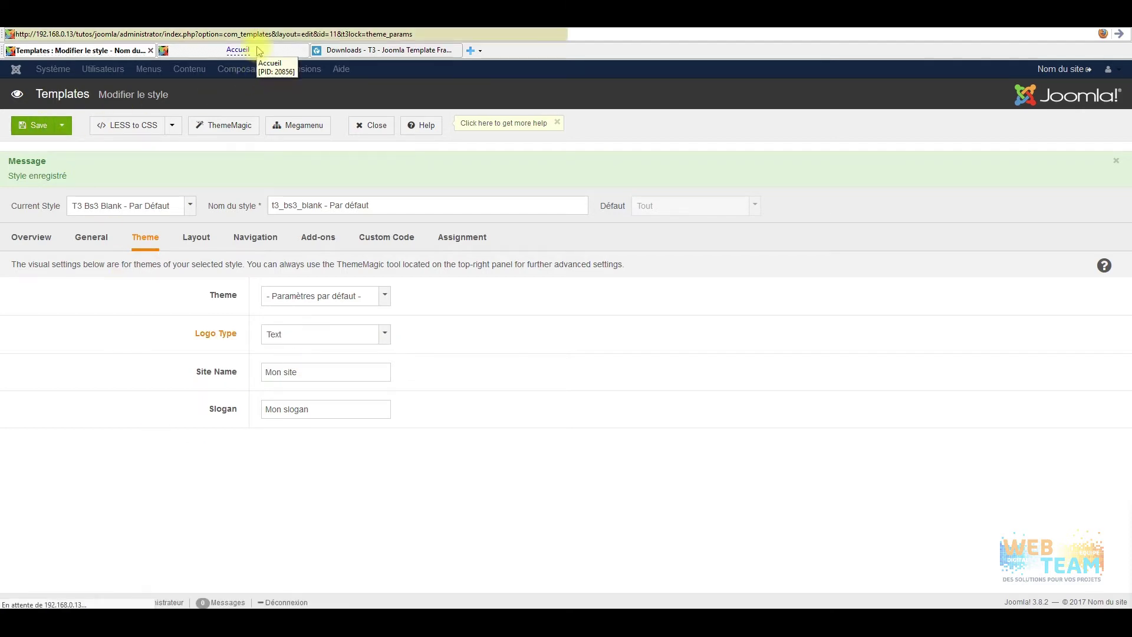
- Reload the home page to check the text logo and slogan in its header, and return to the style settings
click(260, 52)
key(F5)
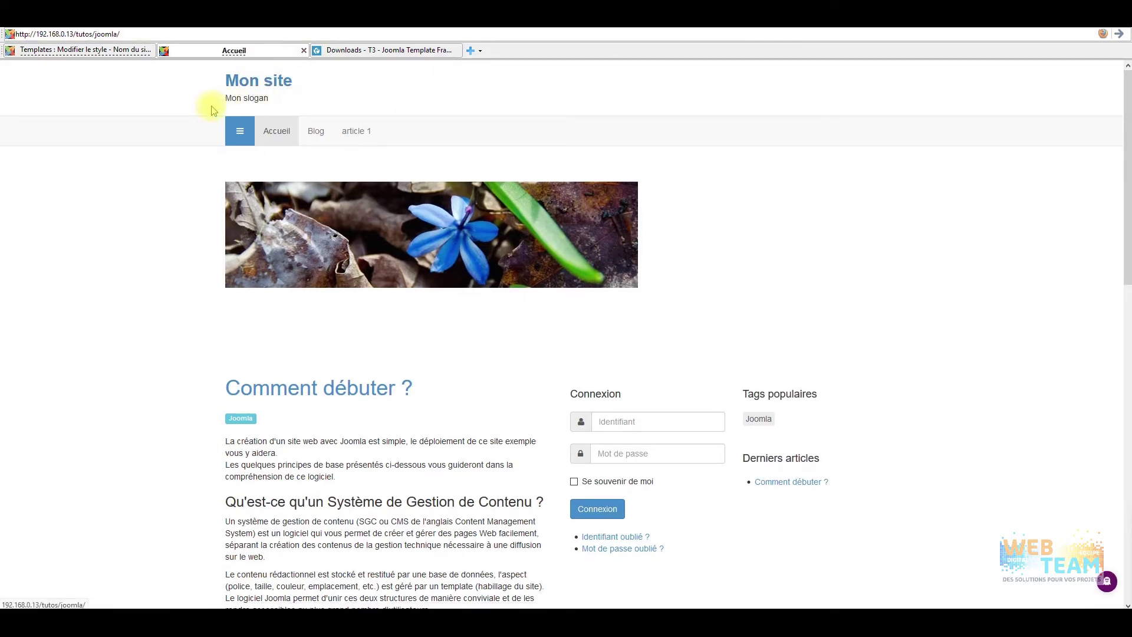
click(89, 50)
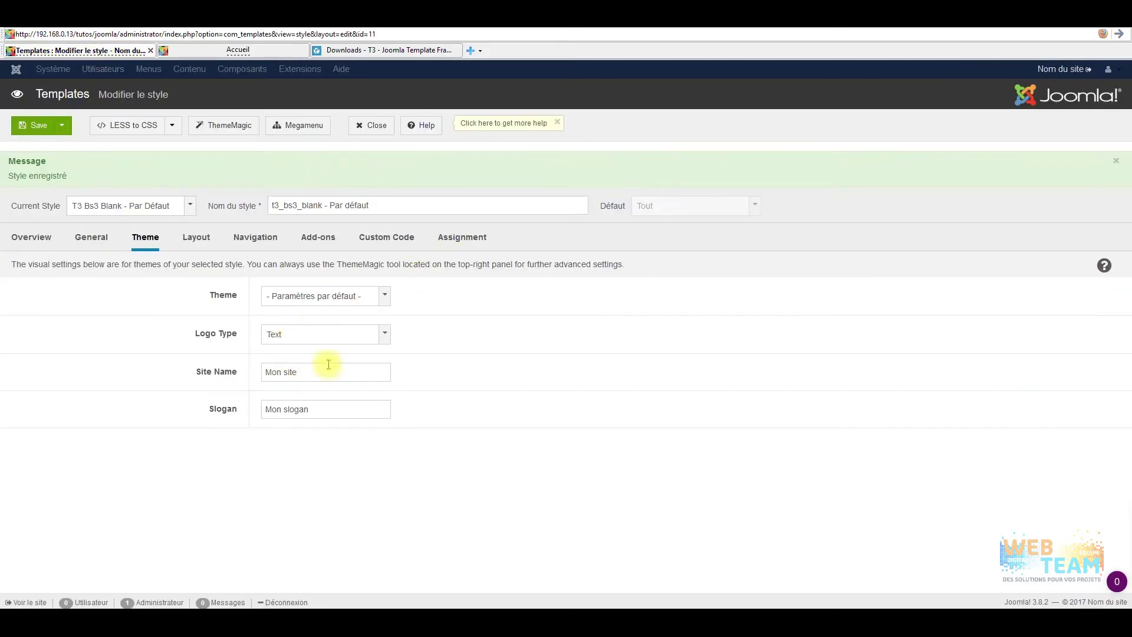
- Set the Logo Type to Image, insert joomla_black.png as the Logo Image and save the style
click(290, 334)
click(292, 365)
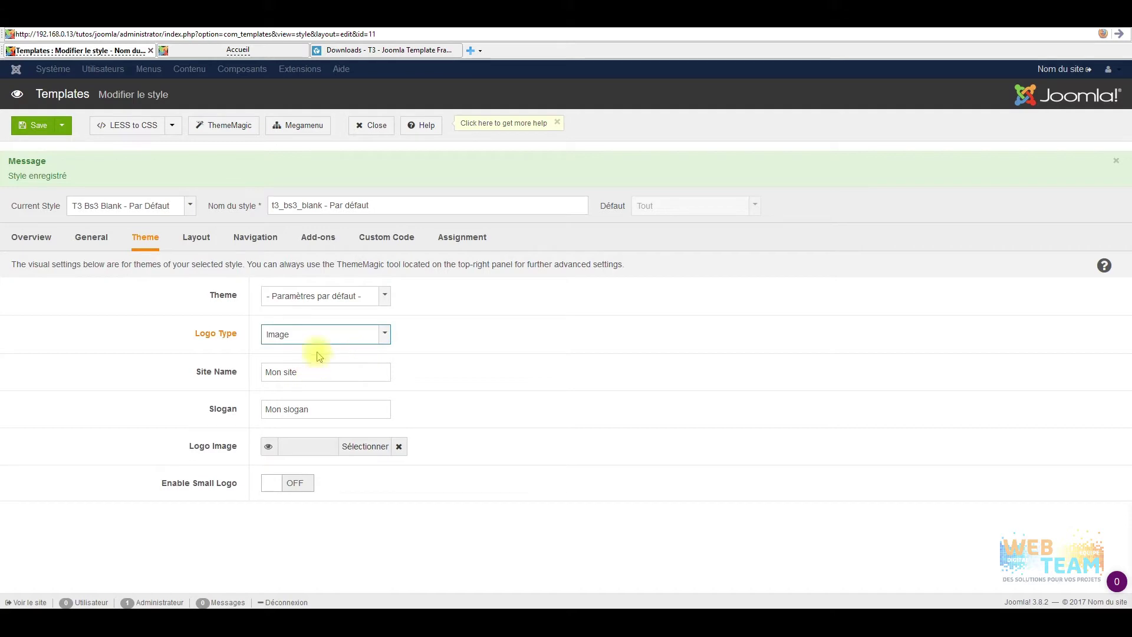
triple_click(285, 372)
triple_click(322, 410)
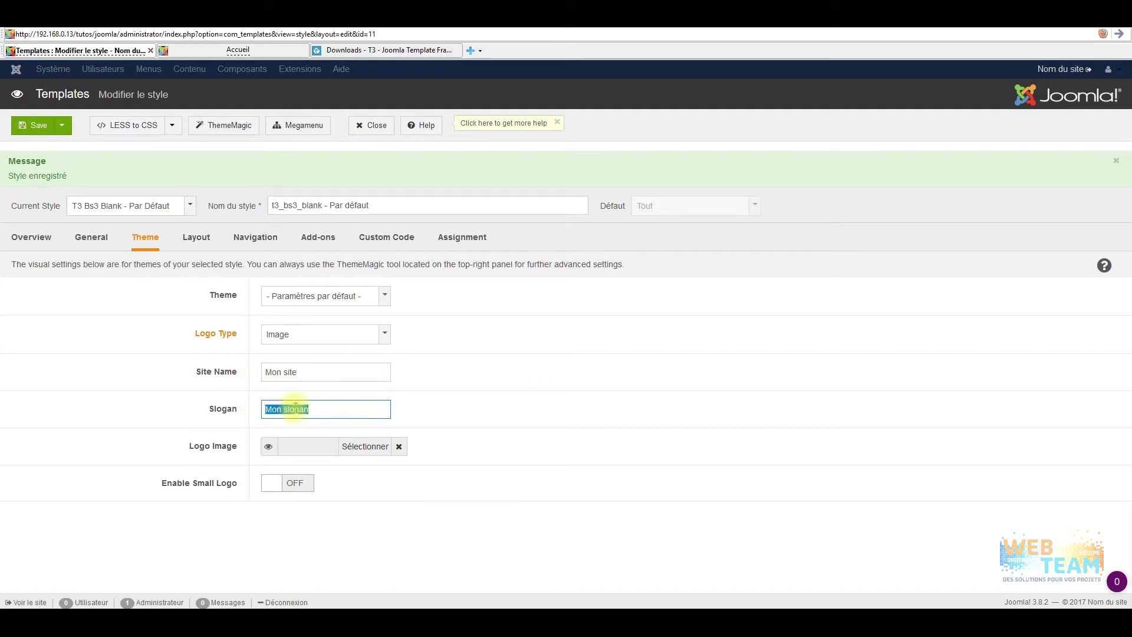
click(366, 446)
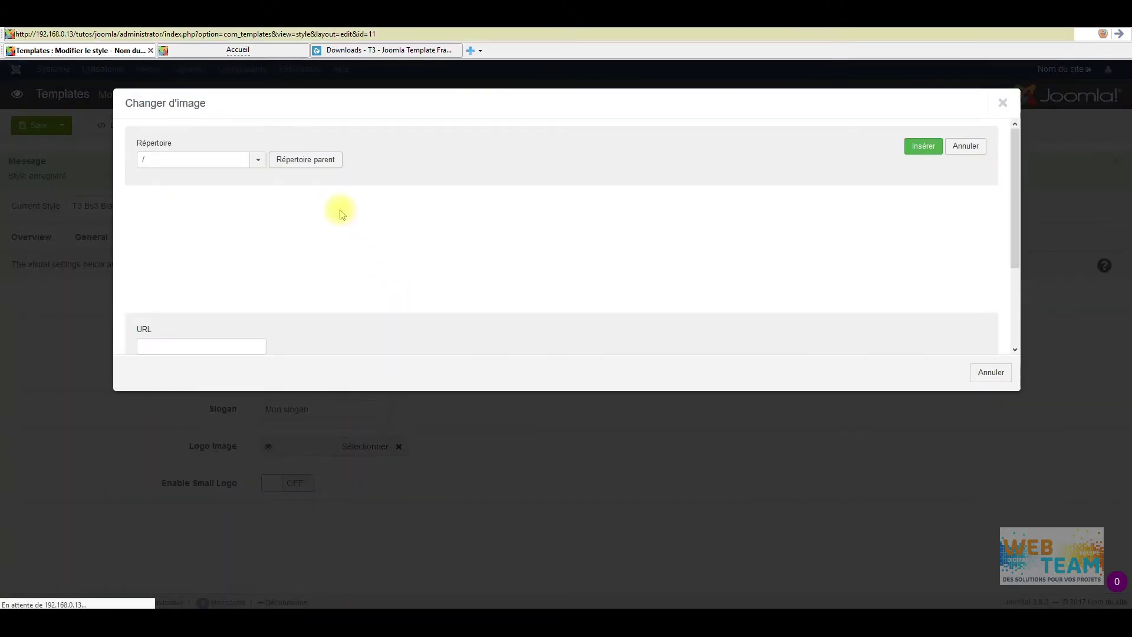
click(354, 228)
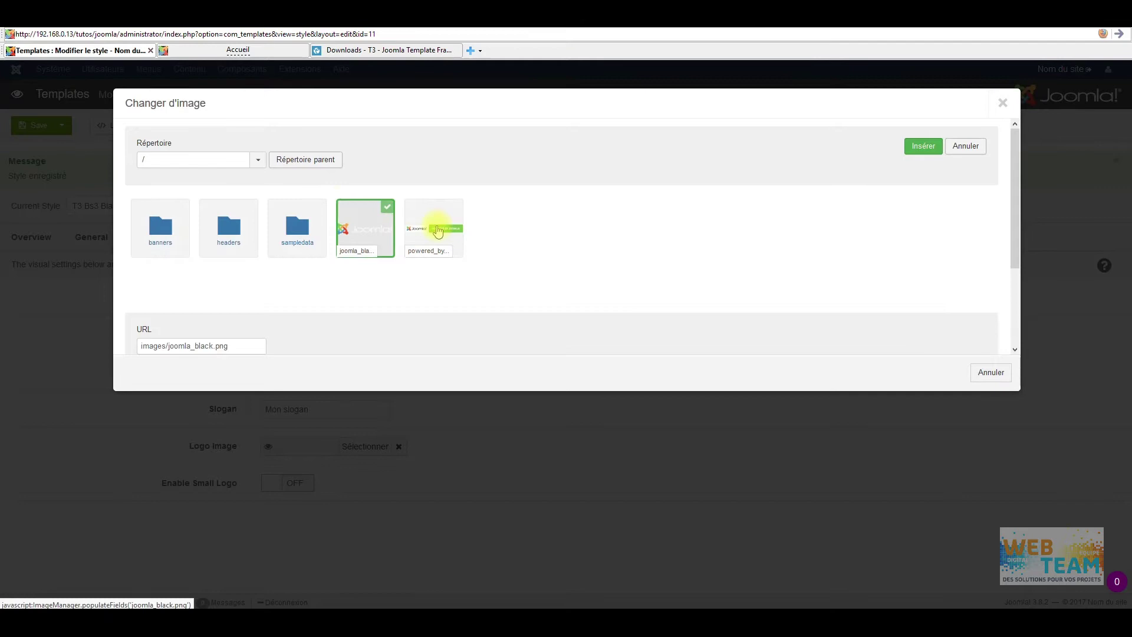
click(920, 146)
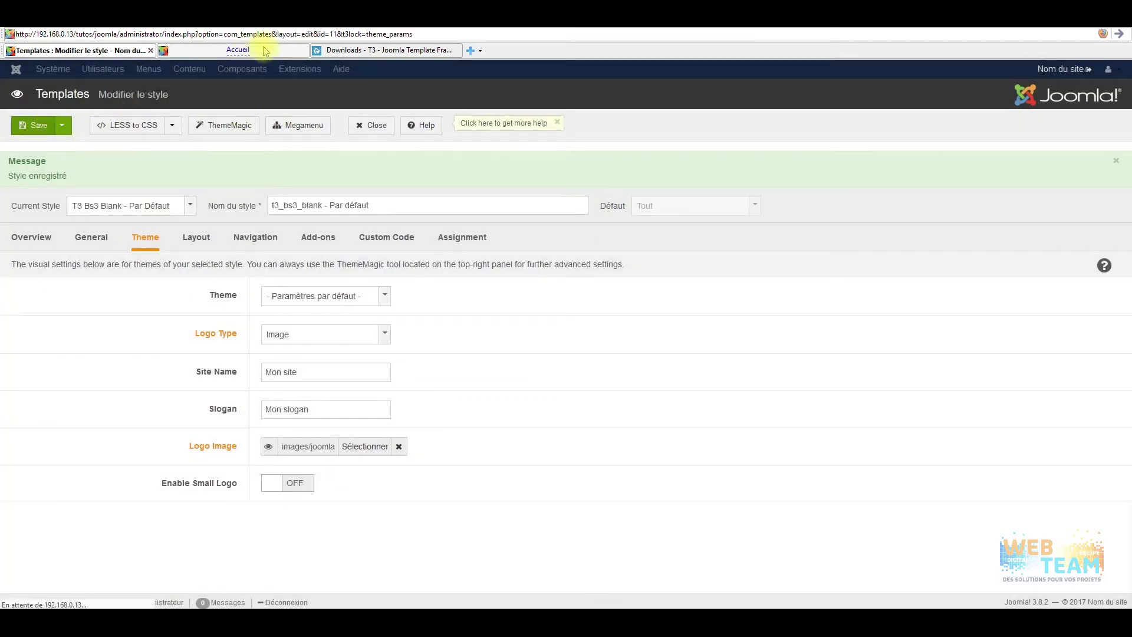
- Reload the home page to check the image logo in its header, and go back to the style settings
click(253, 52)
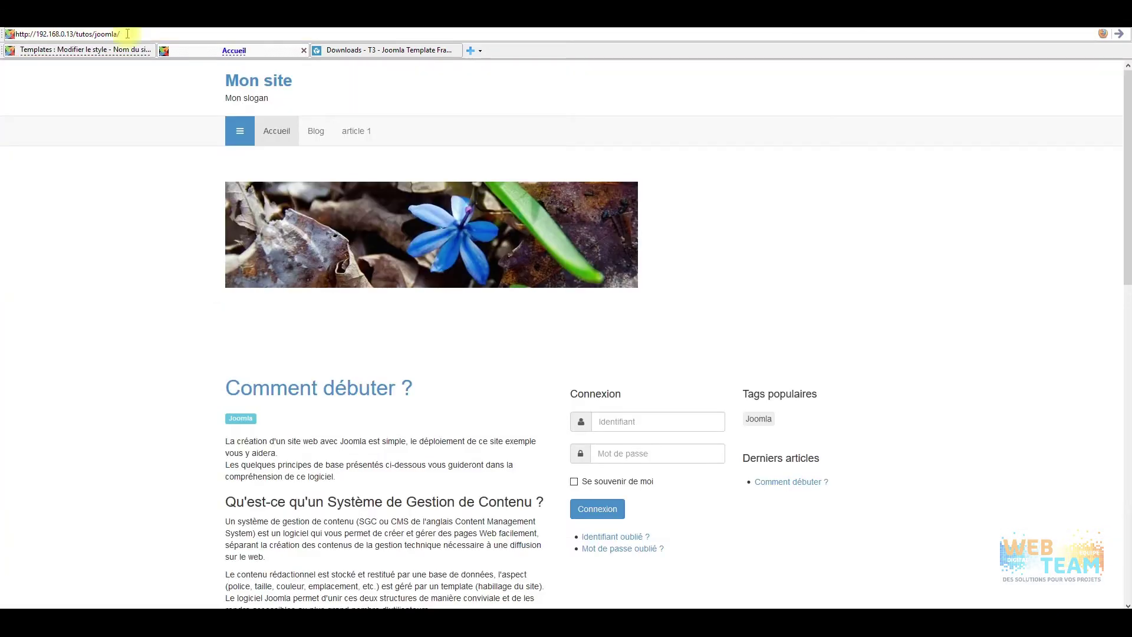
click(1118, 35)
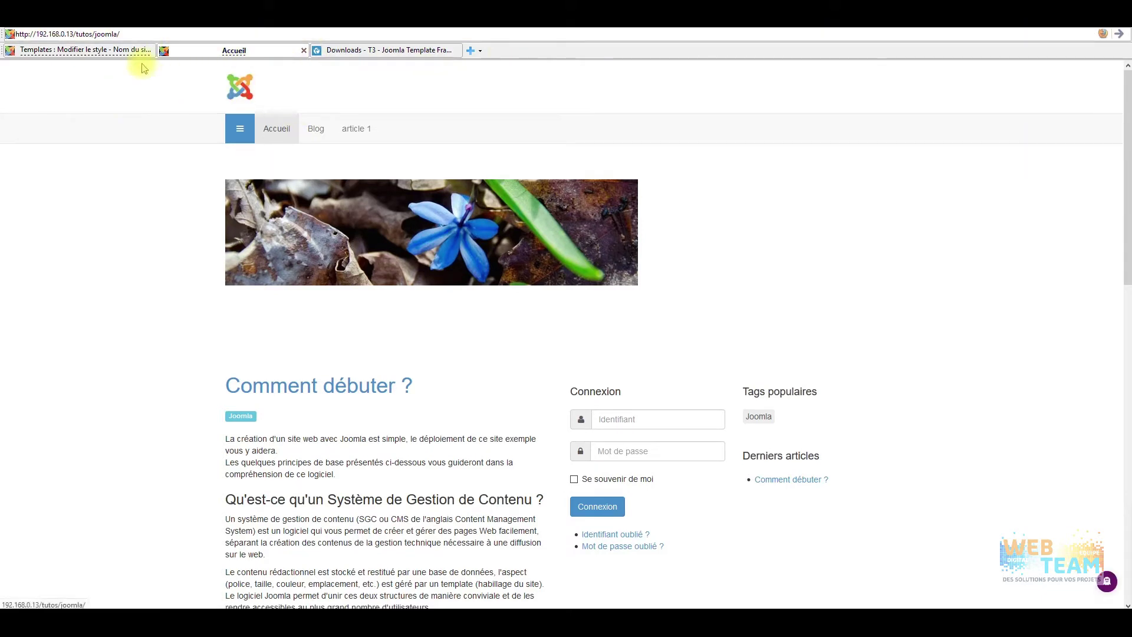
click(123, 52)
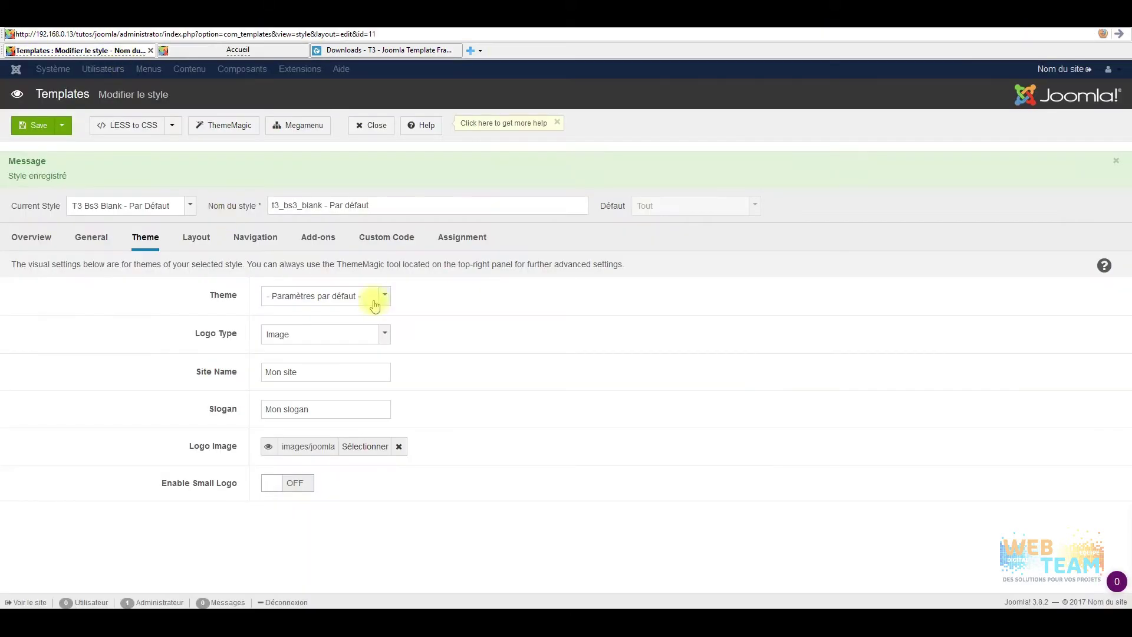
- Turn on Enable Small Logo in the theme settings, and review the module positions in the layout settings
click(291, 485)
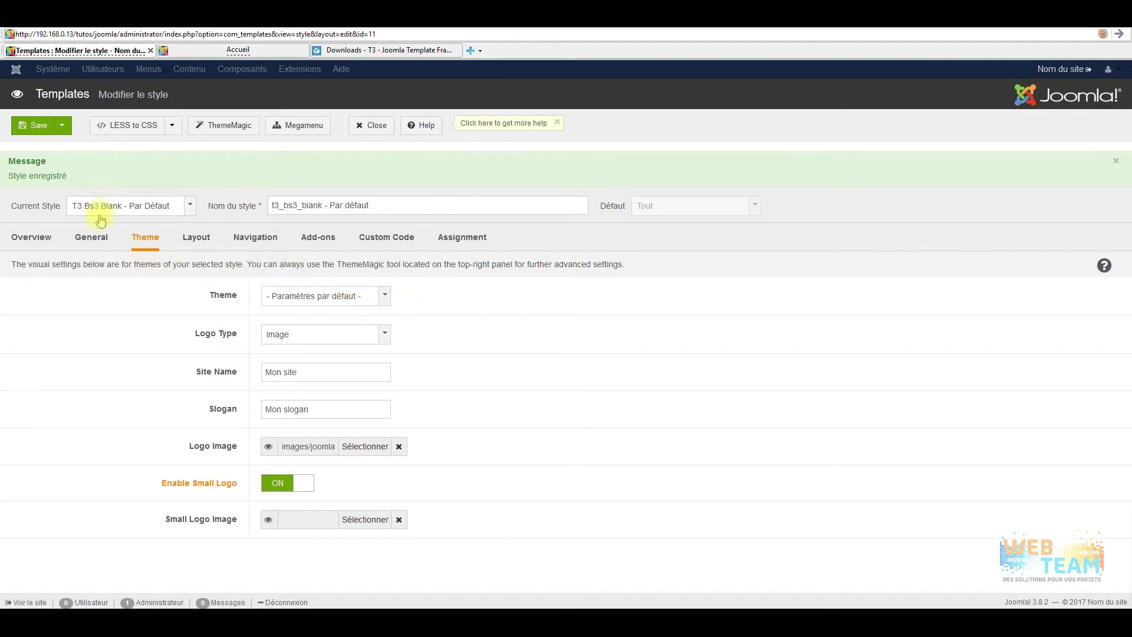
click(201, 239)
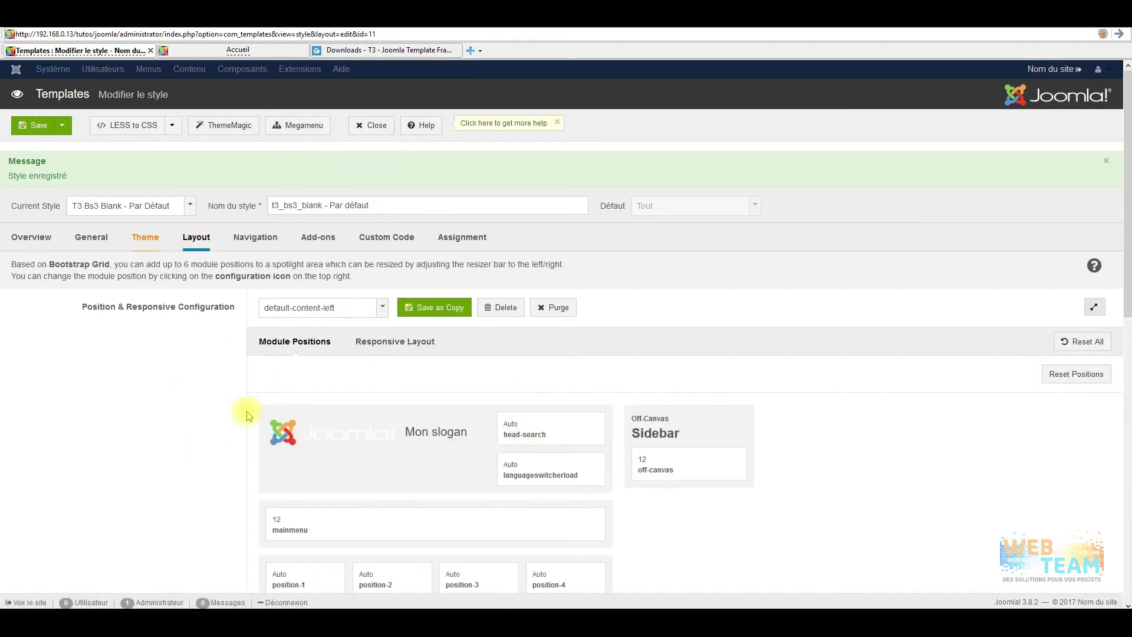
scroll(468, 341, down, 3)
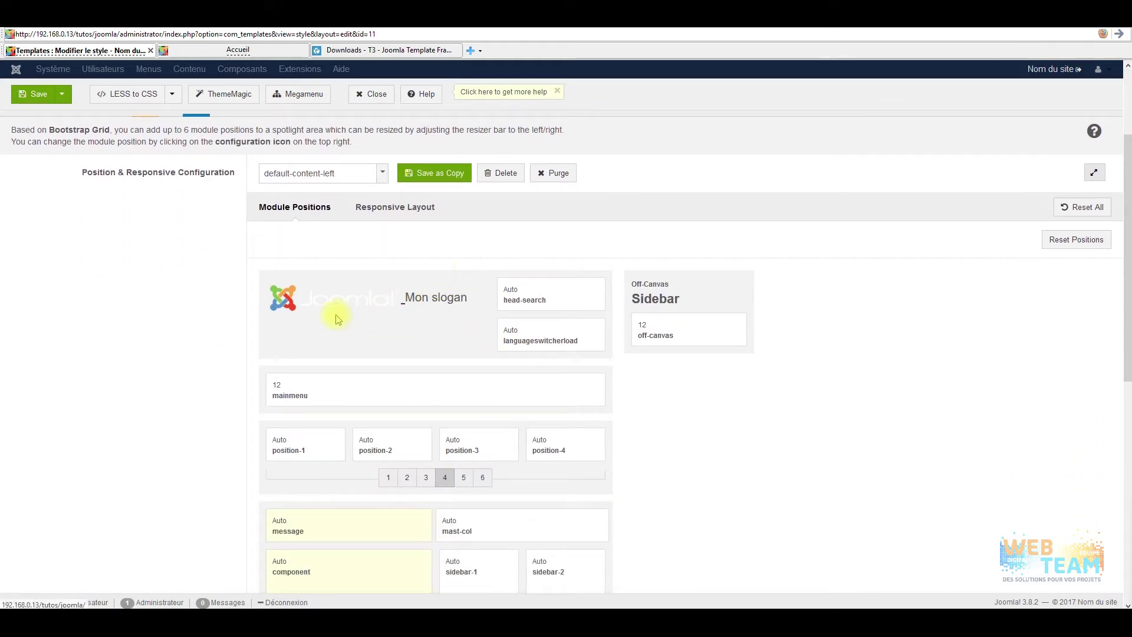
scroll(247, 339, down, 3)
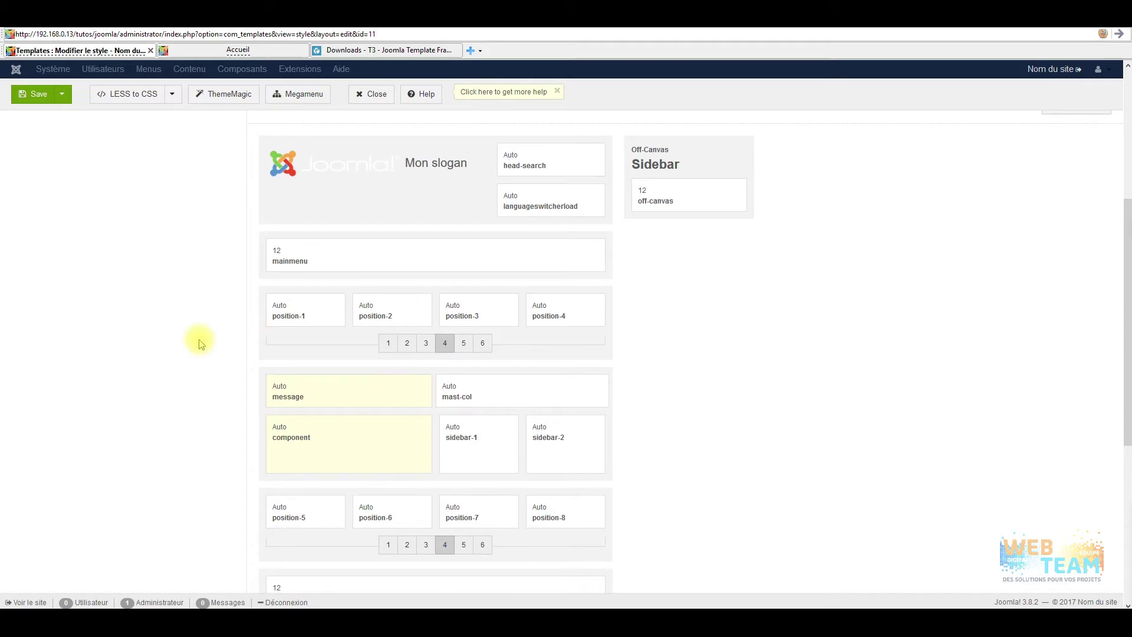
scroll(224, 301, up, 3)
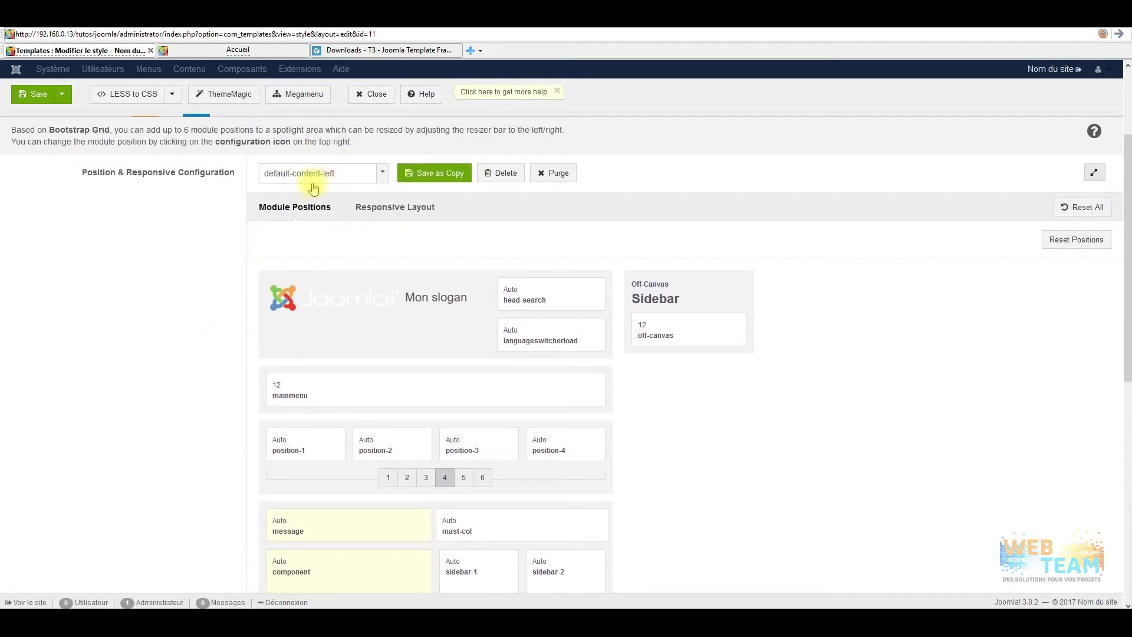
- Switch the position configuration to the default and home-1 layouts in turn to compare their module positions
click(348, 177)
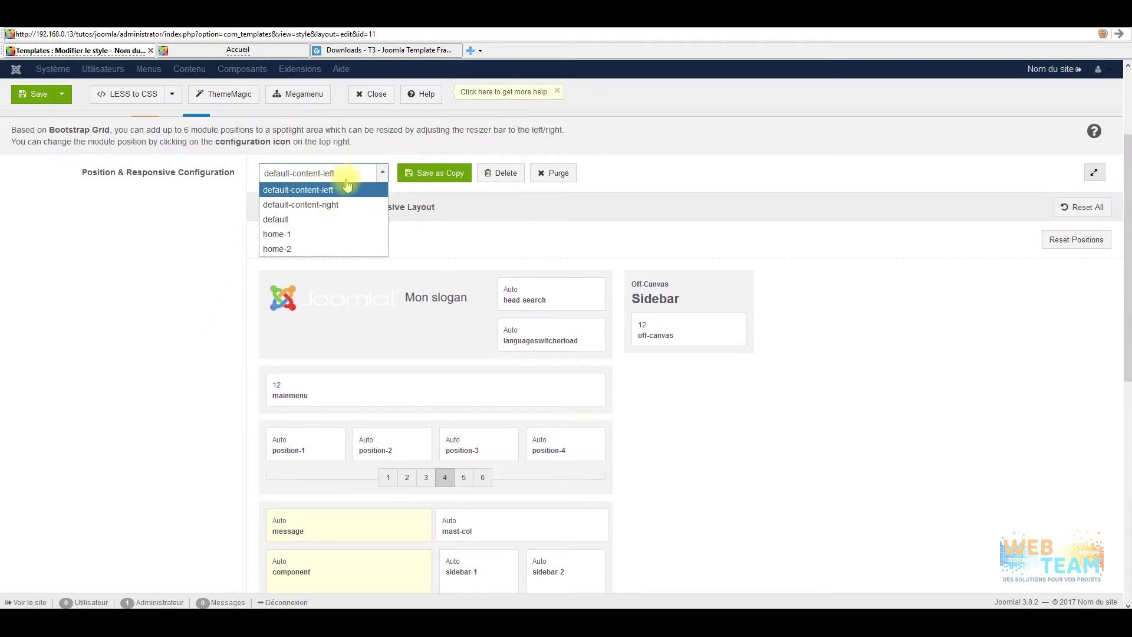
click(290, 219)
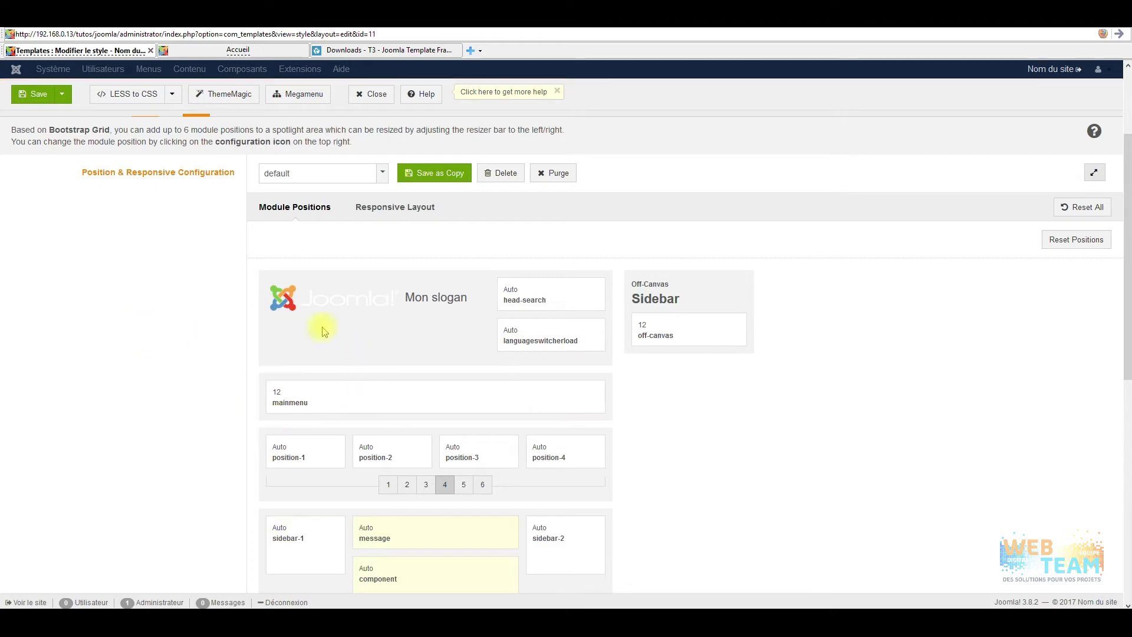
click(344, 177)
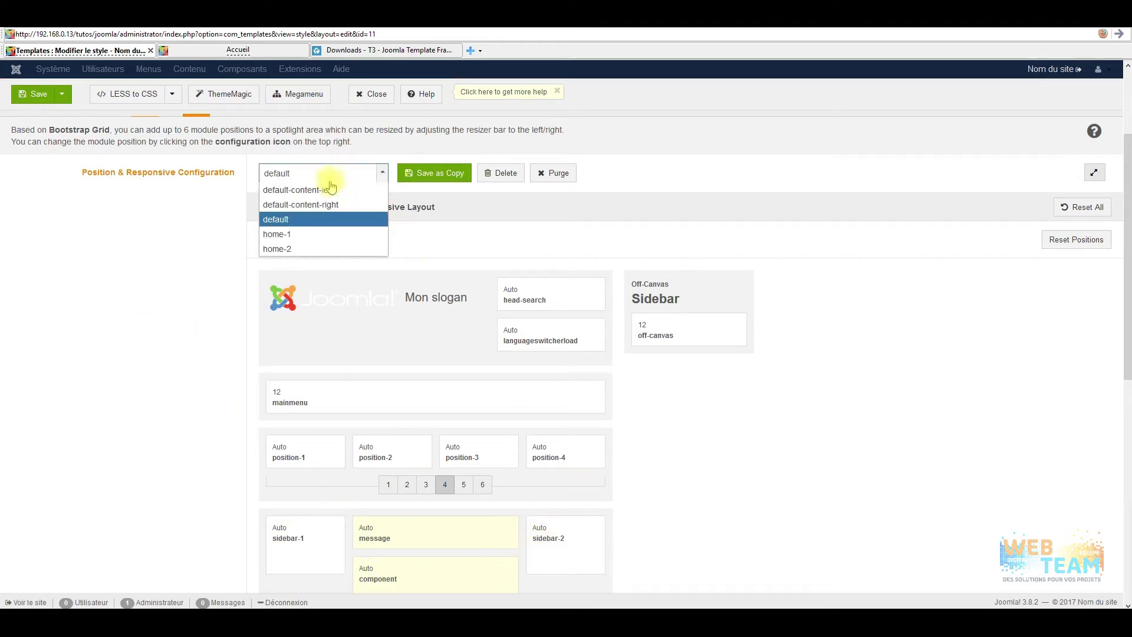
click(289, 233)
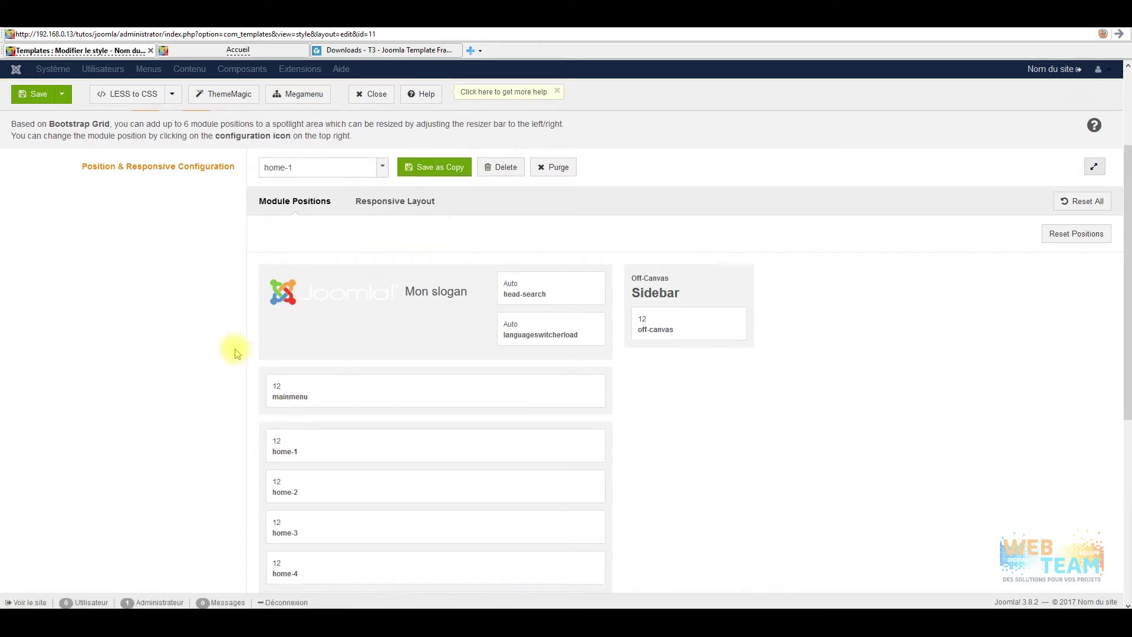
scroll(232, 349, down, 6)
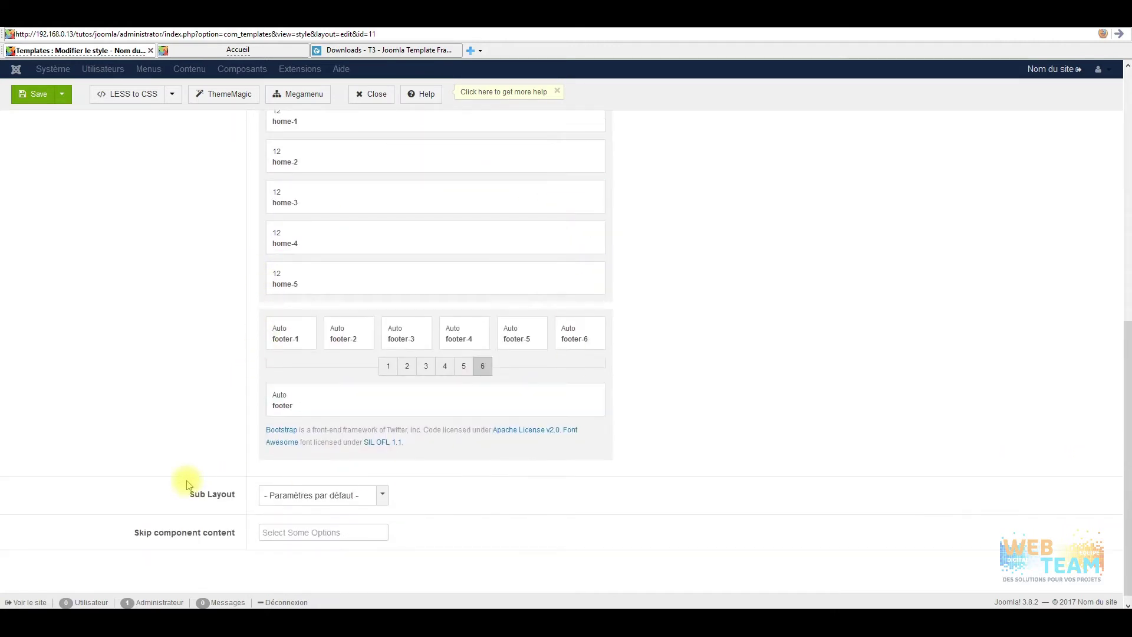
scroll(184, 480, up, 8)
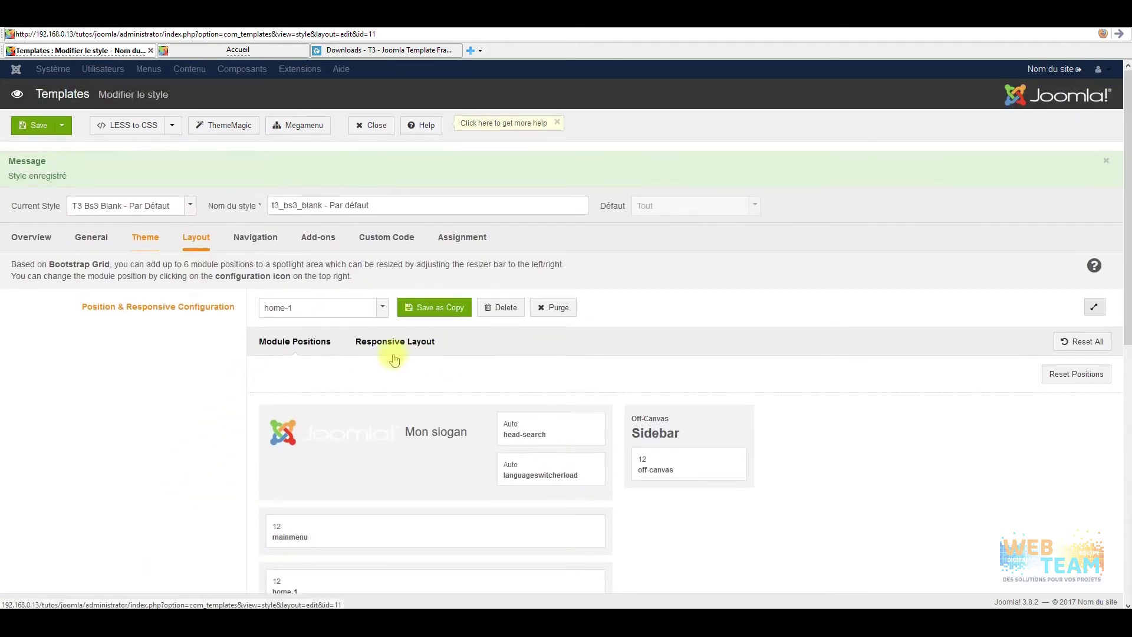
- Choose the default layout for the position configuration and review its module positions down to the footer
click(335, 308)
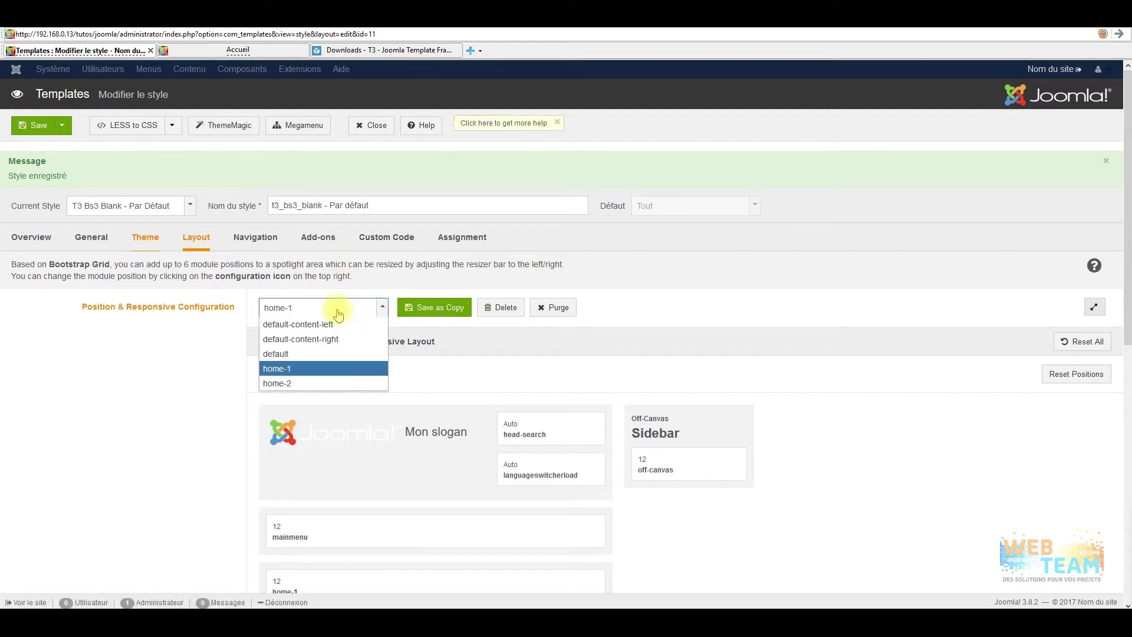
click(316, 354)
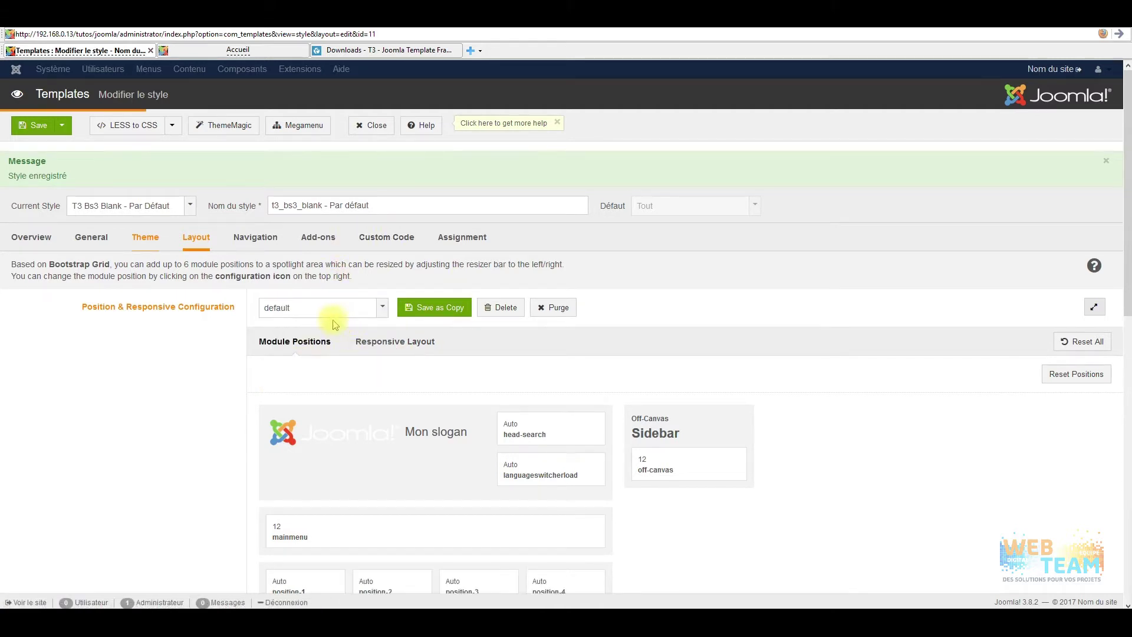
scroll(229, 412, down, 2)
scroll(228, 412, down, 3)
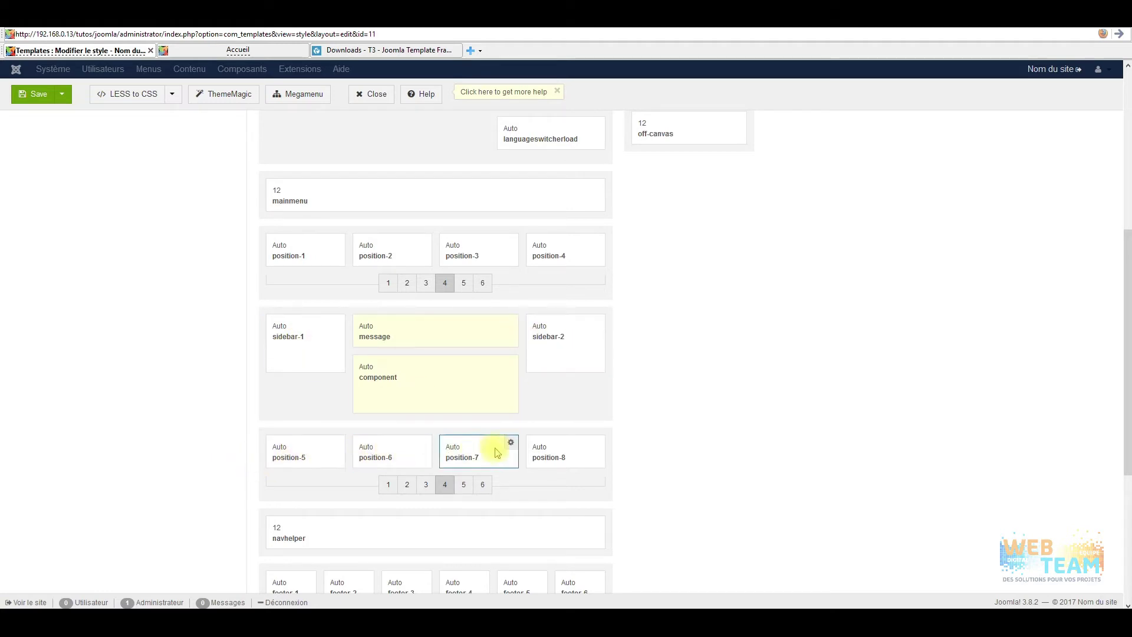
scroll(576, 451, down, 3)
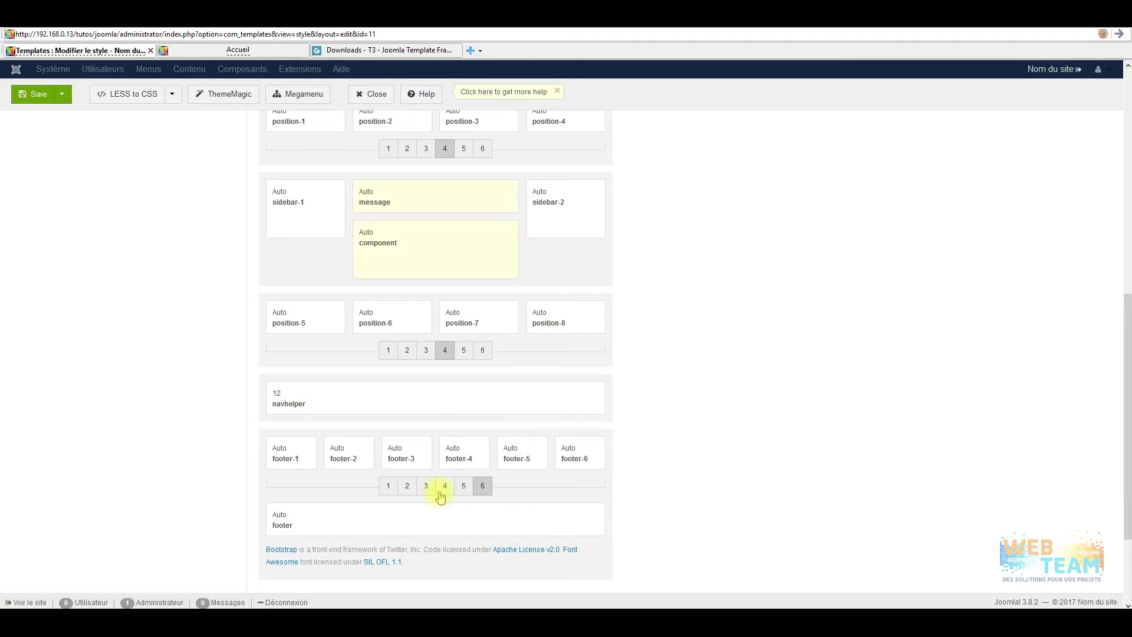
scroll(477, 472, up, 3)
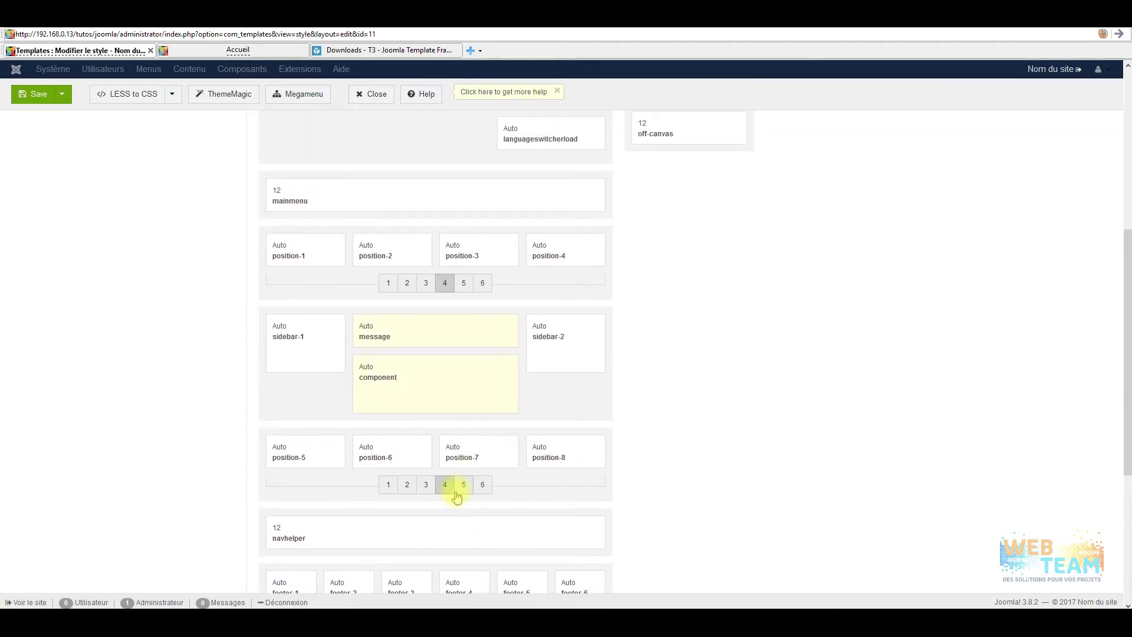
scroll(457, 498, up, 5)
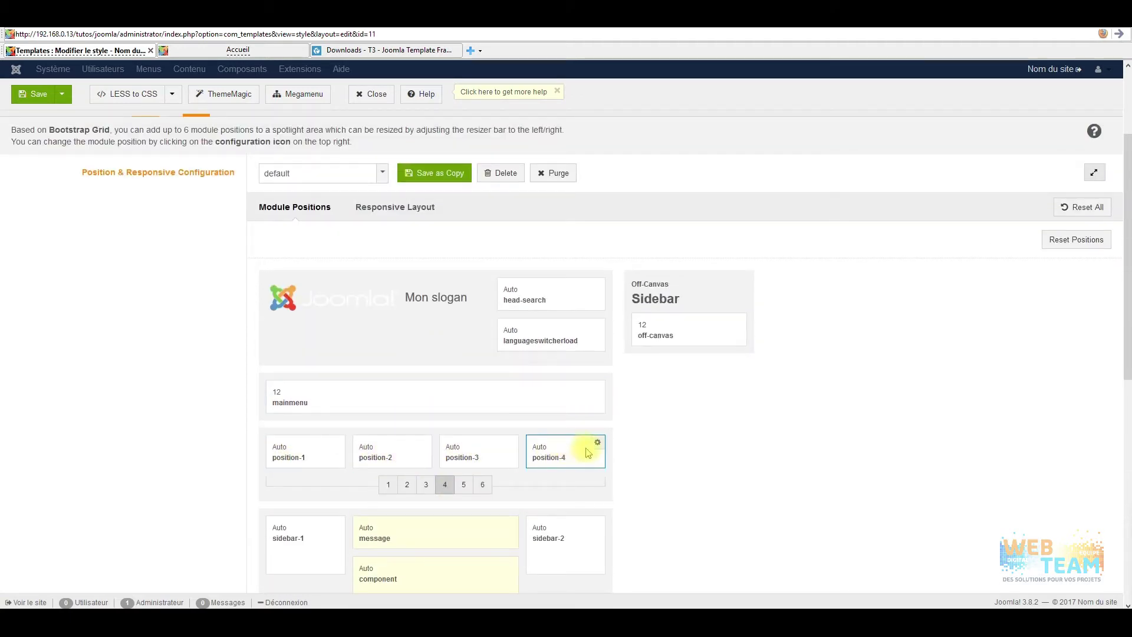
- Expand the row holding position-1 to position-4 to five module positions and assign position-7 to the fifth
click(469, 484)
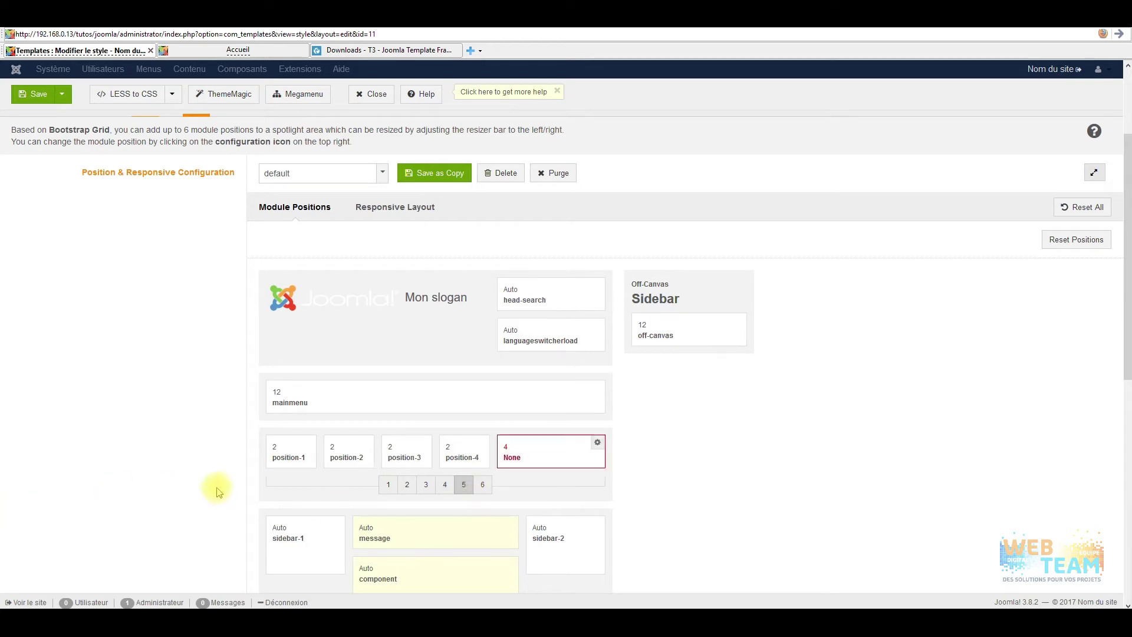
click(598, 443)
click(648, 444)
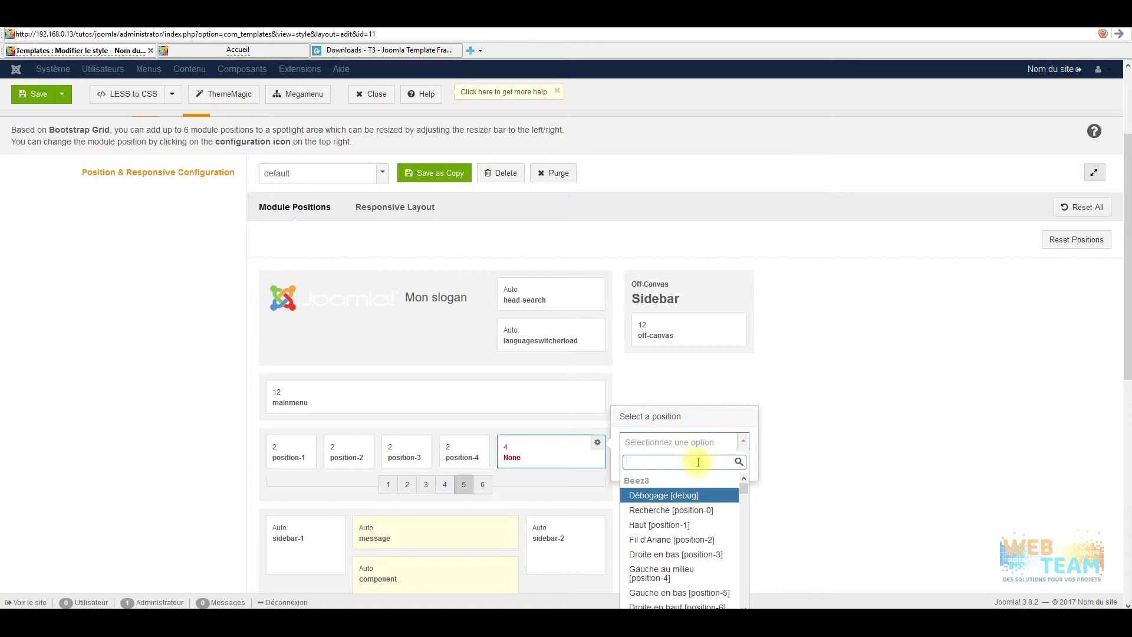
text(position)
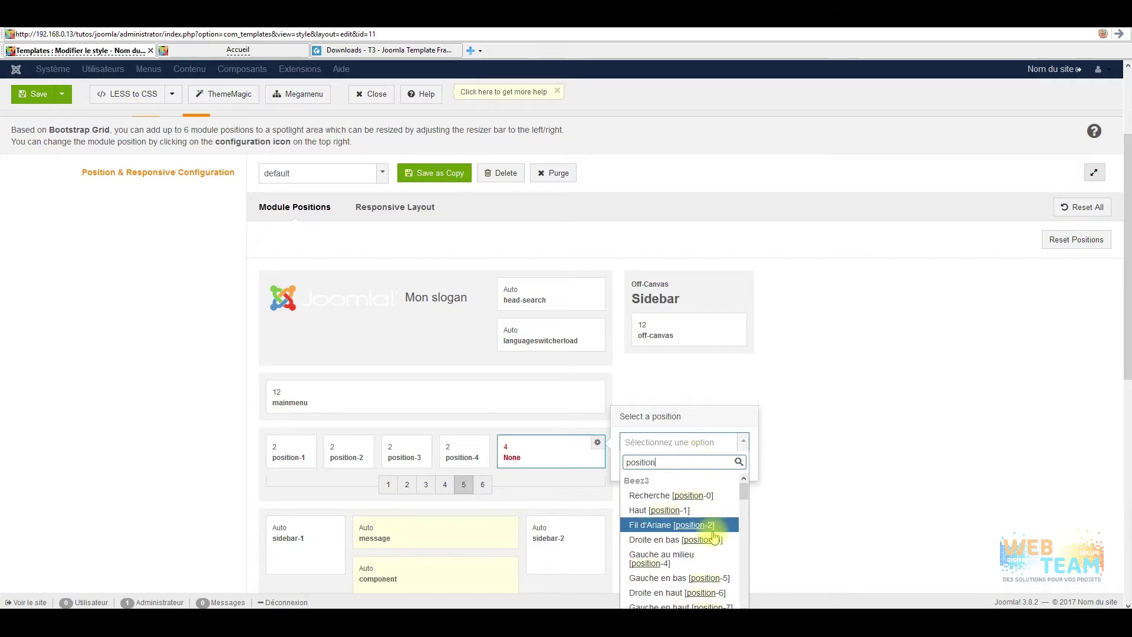
scroll(723, 534, down, 2)
click(734, 544)
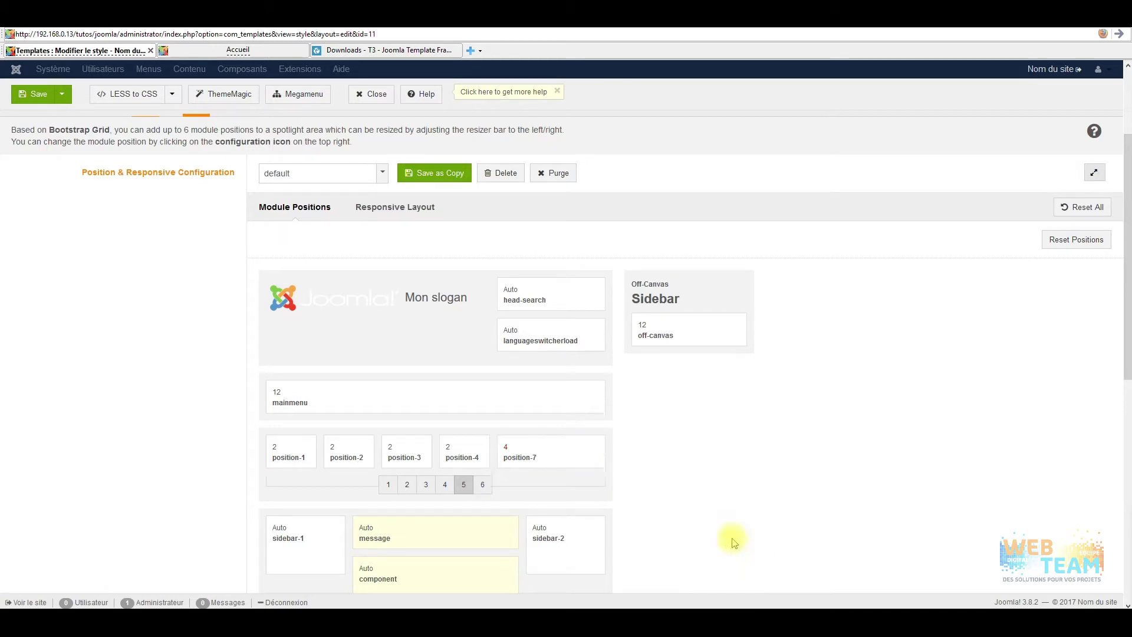
- Set the footer row to four module positions, footer-1 to footer-4, and open the Responsive Layout view
scroll(572, 451, down, 4)
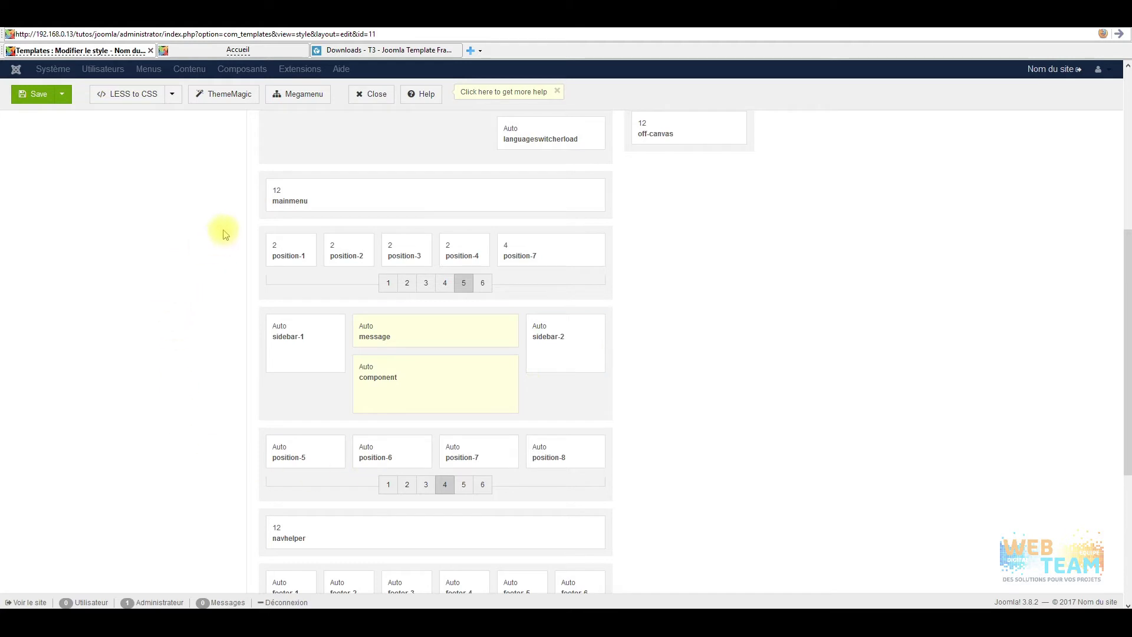
scroll(450, 354, down, 5)
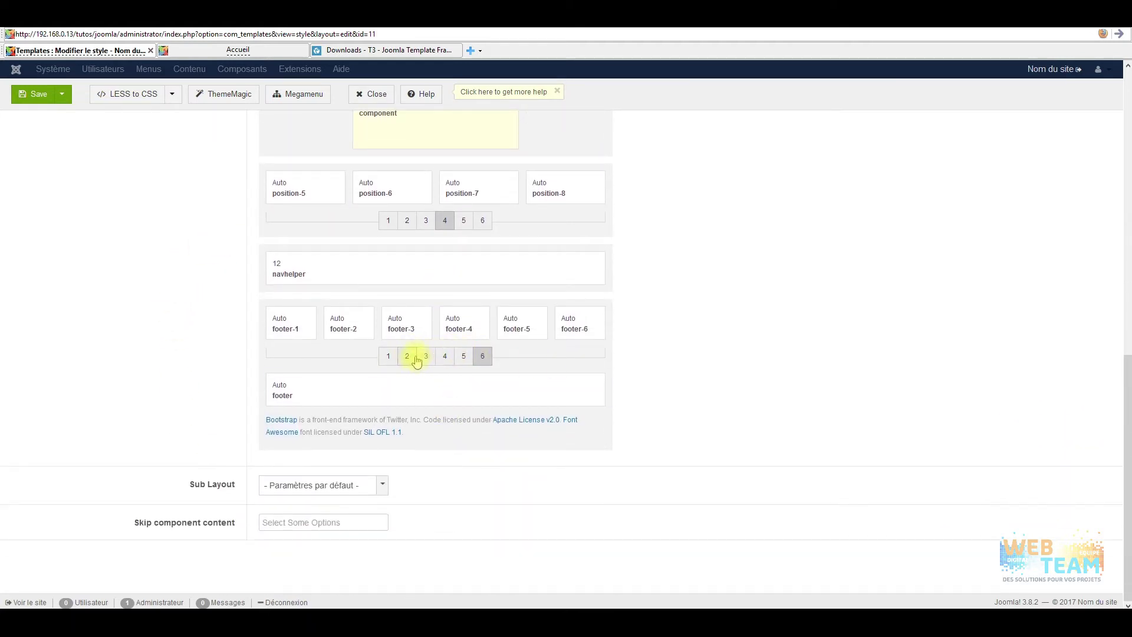
click(390, 357)
click(407, 357)
click(444, 356)
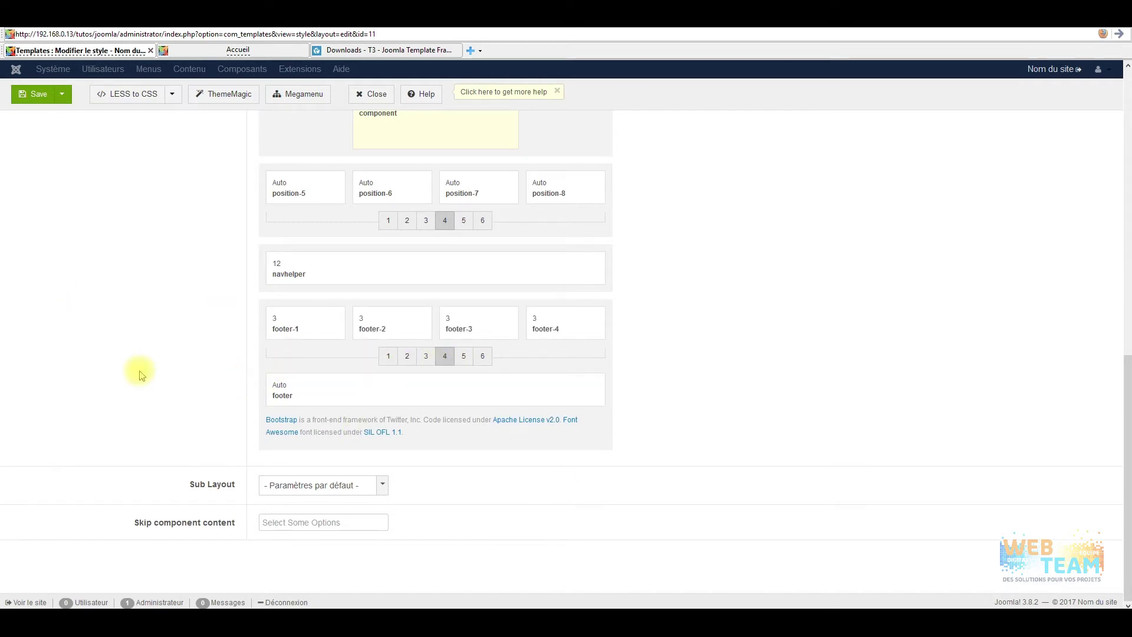
scroll(222, 422, up, 8)
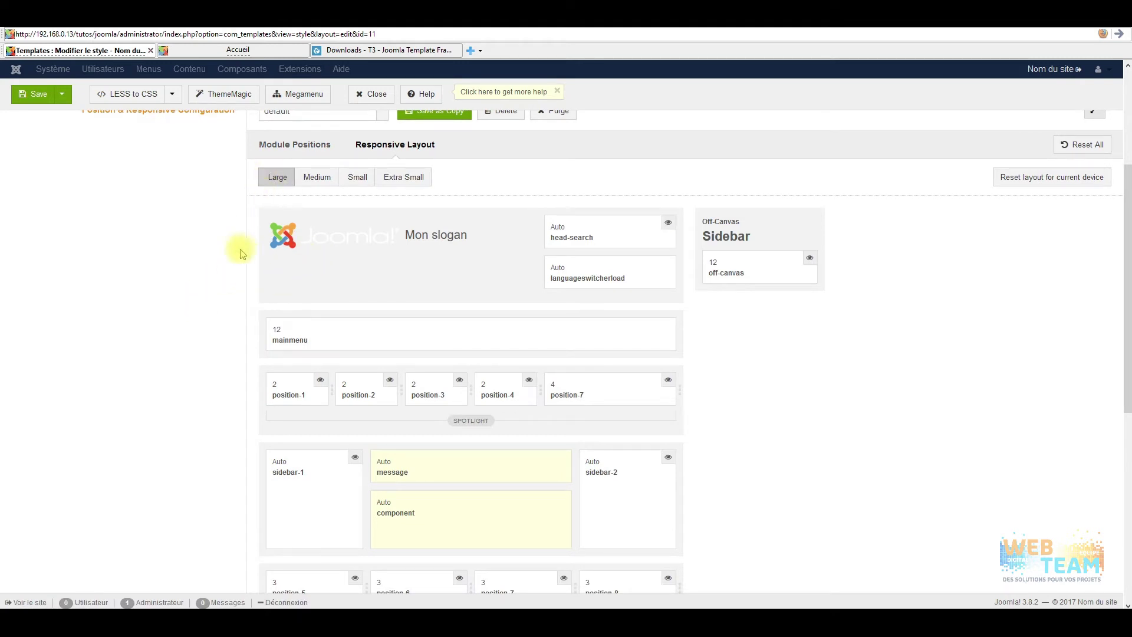
- Review the module positions of the Large responsive layout down to the footer and switch to the Medium layout
scroll(262, 383, down, 3)
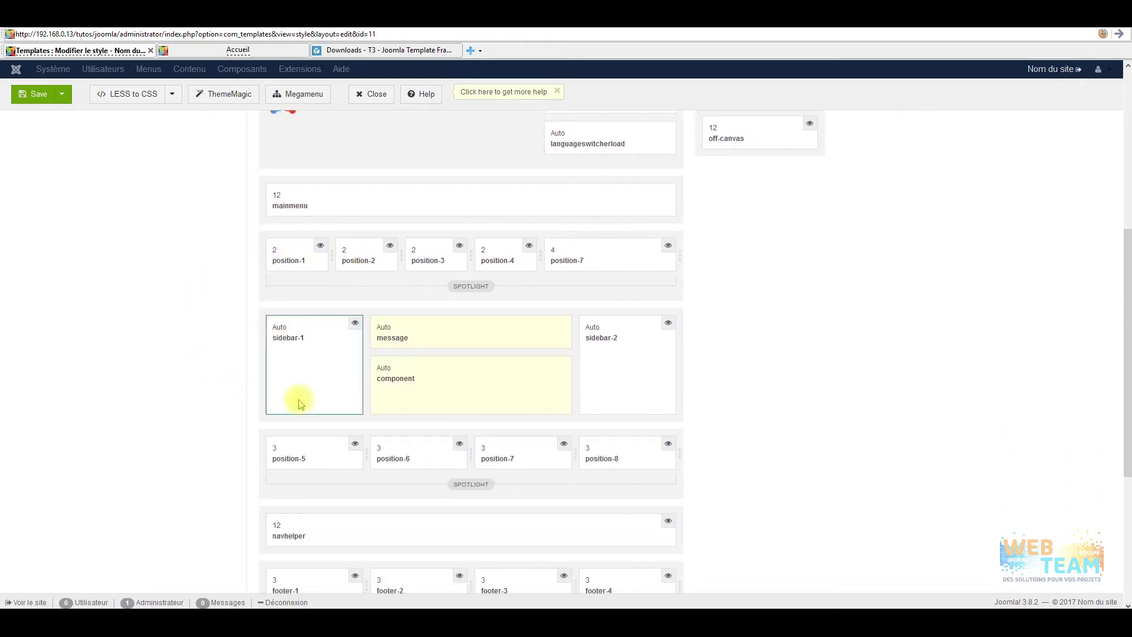
scroll(328, 349, down, 3)
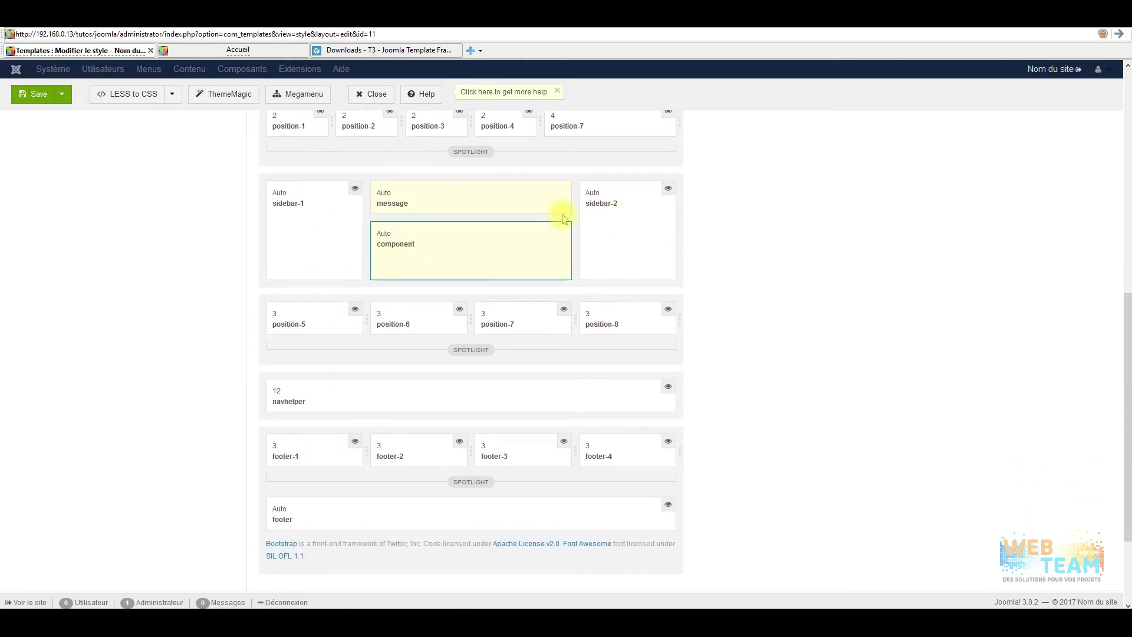
scroll(248, 315, up, 2)
scroll(230, 305, up, 4)
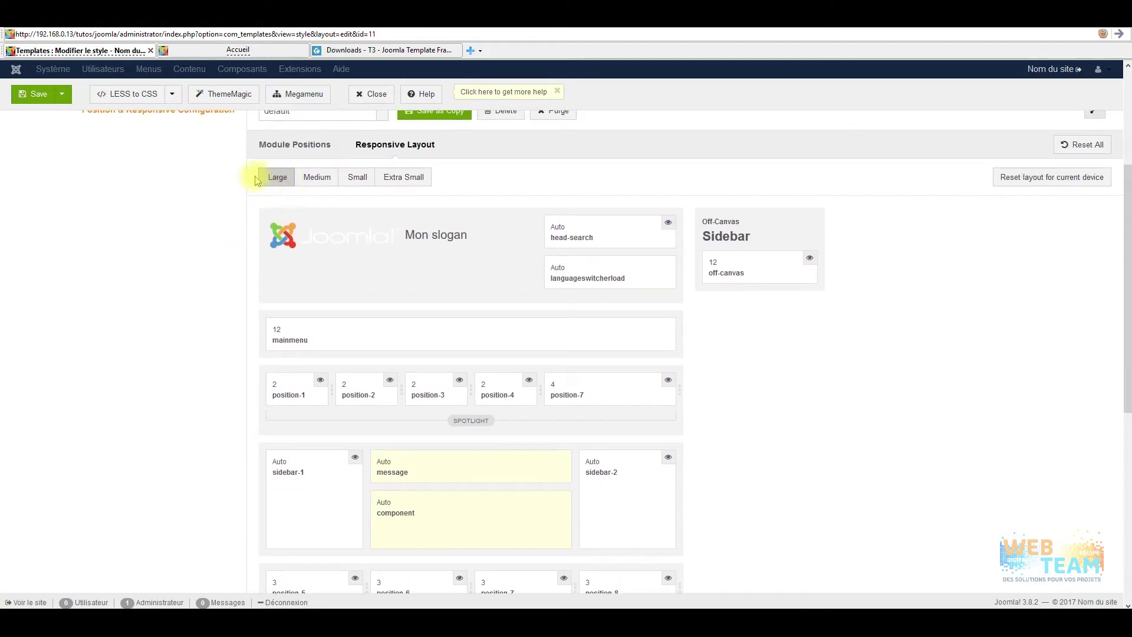
click(317, 176)
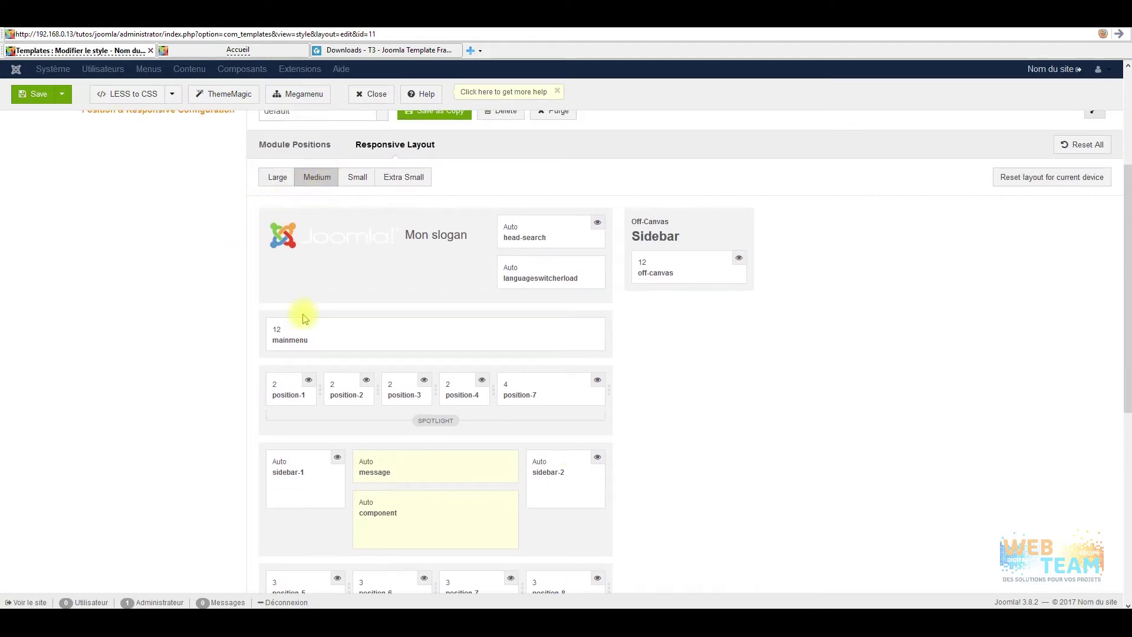
- Hide sidebar-1 and sidebar-2 in the Small responsive layout
click(358, 178)
scroll(234, 361, down, 4)
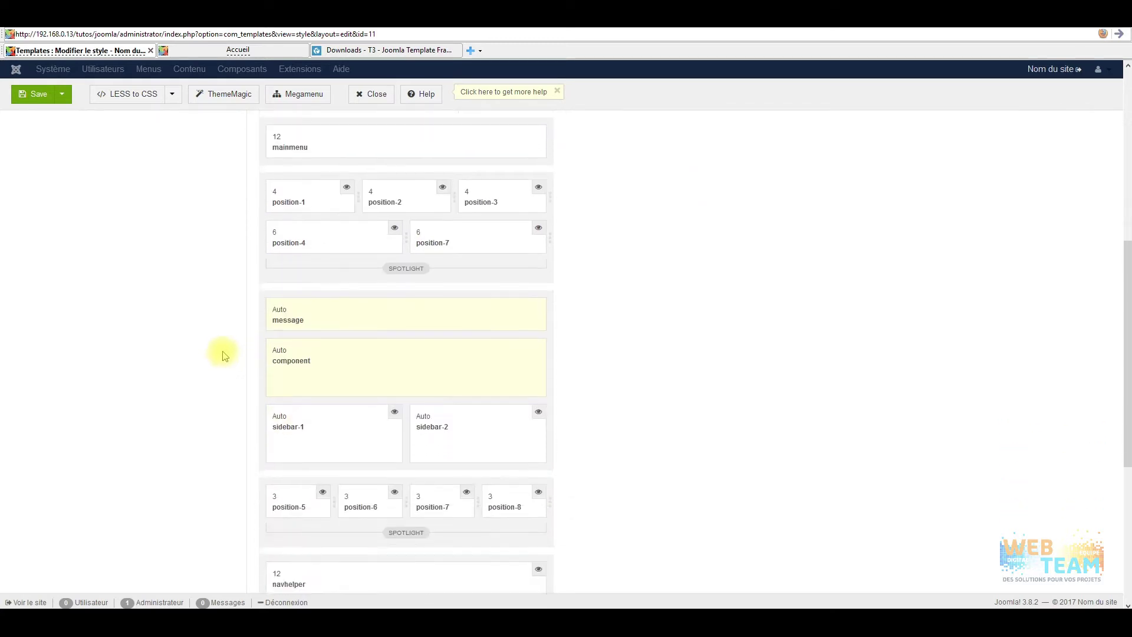
scroll(224, 356, down, 2)
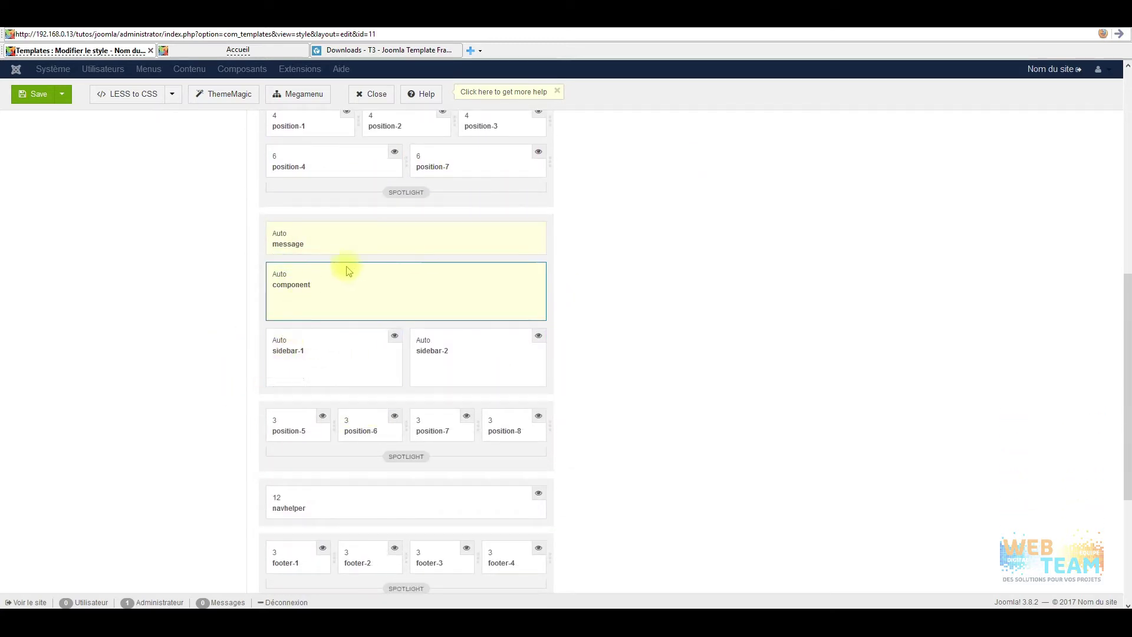
click(394, 335)
click(539, 336)
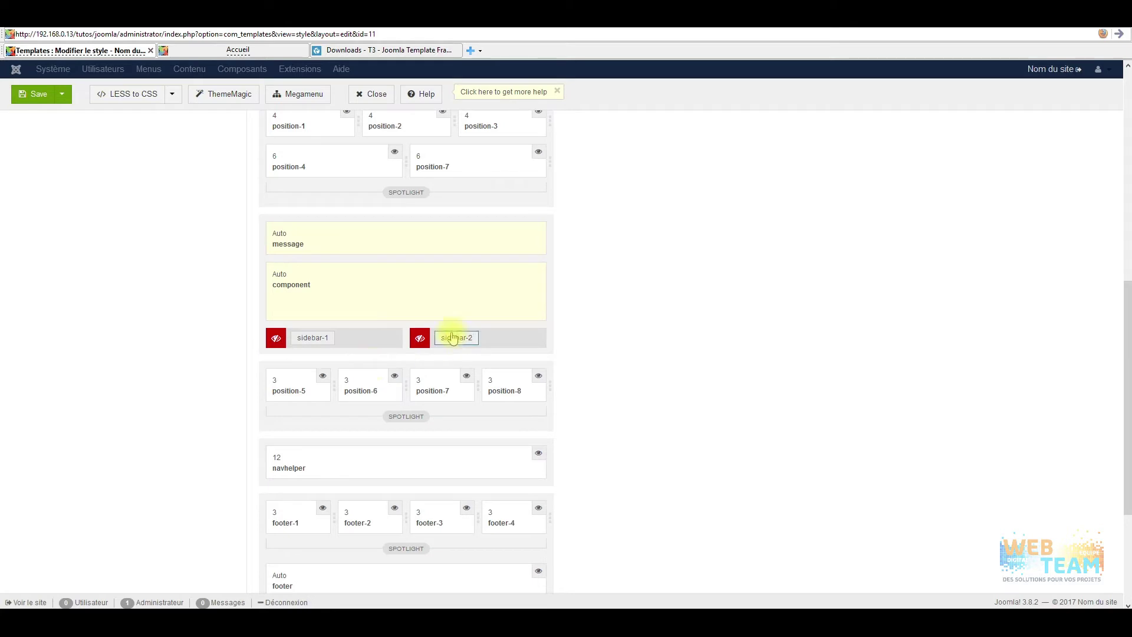
- Hide sidebar-1 and sidebar-2 in the Extra Small responsive layout
scroll(484, 351, up, 3)
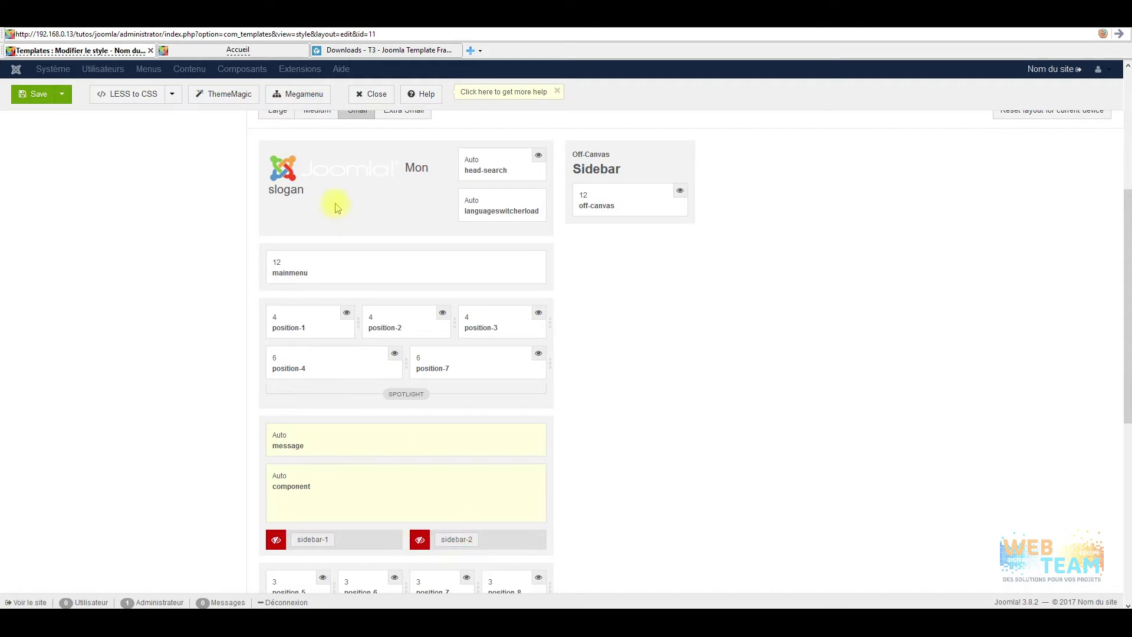
scroll(335, 209, up, 1)
click(400, 185)
scroll(317, 356, down, 3)
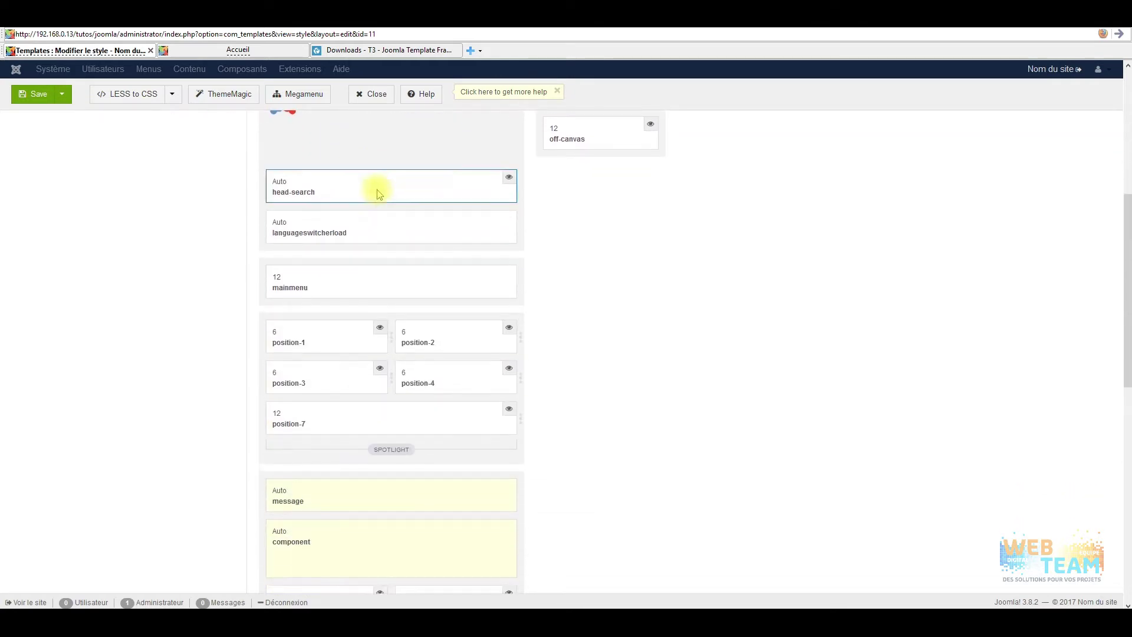
click(379, 458)
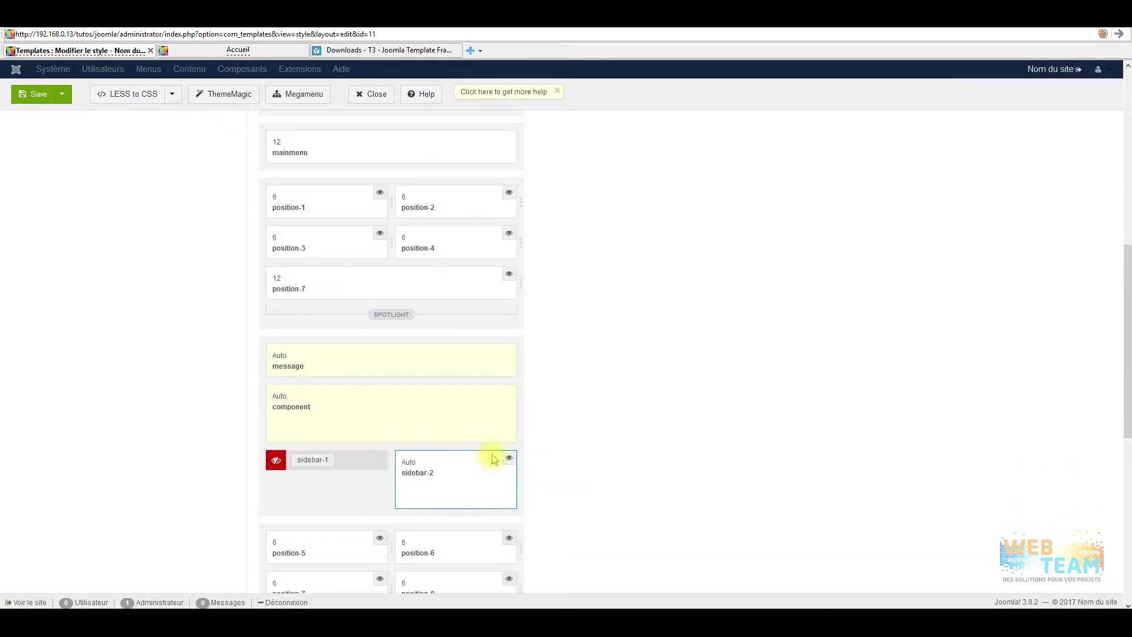
click(509, 459)
scroll(361, 290, up, 4)
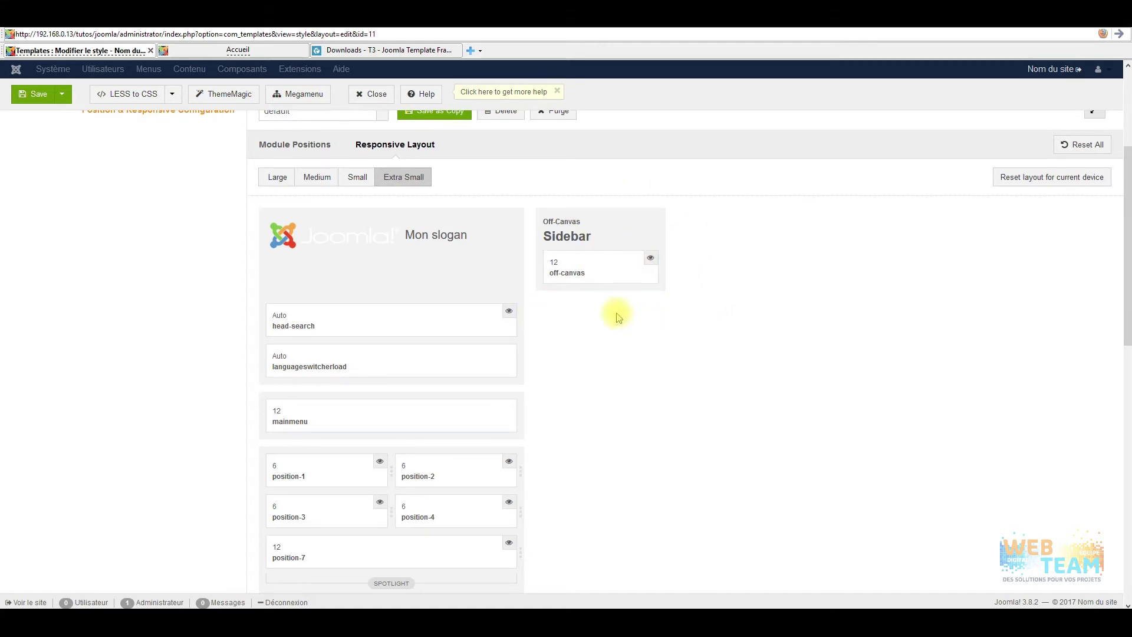
- View the off-canvas sidebar on the site's home page and return to the template style settings
click(253, 51)
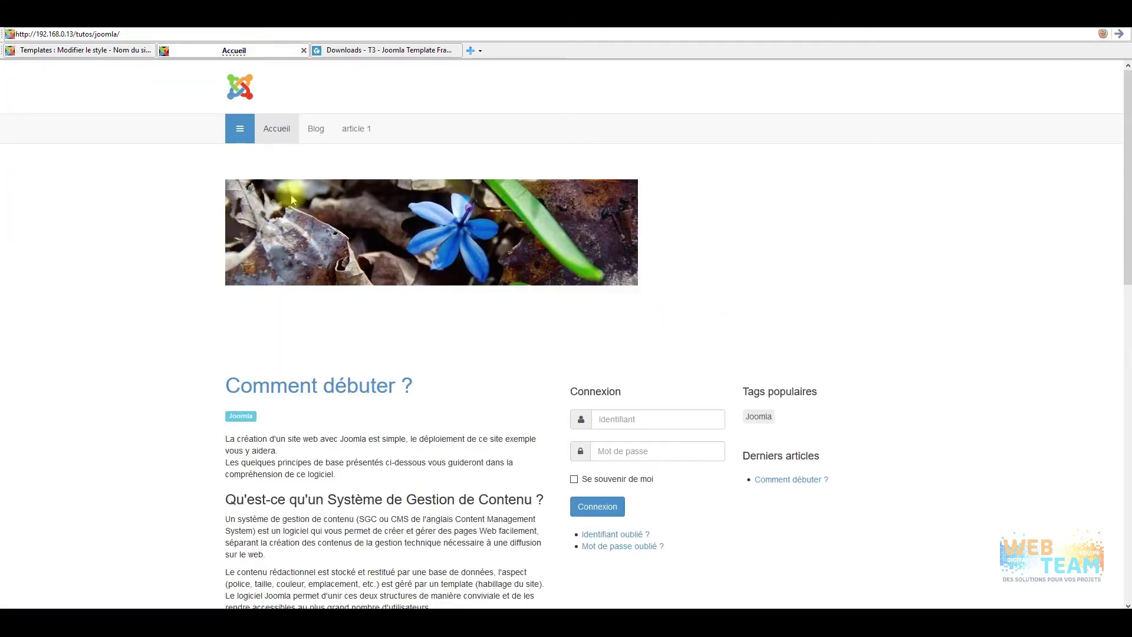
click(239, 129)
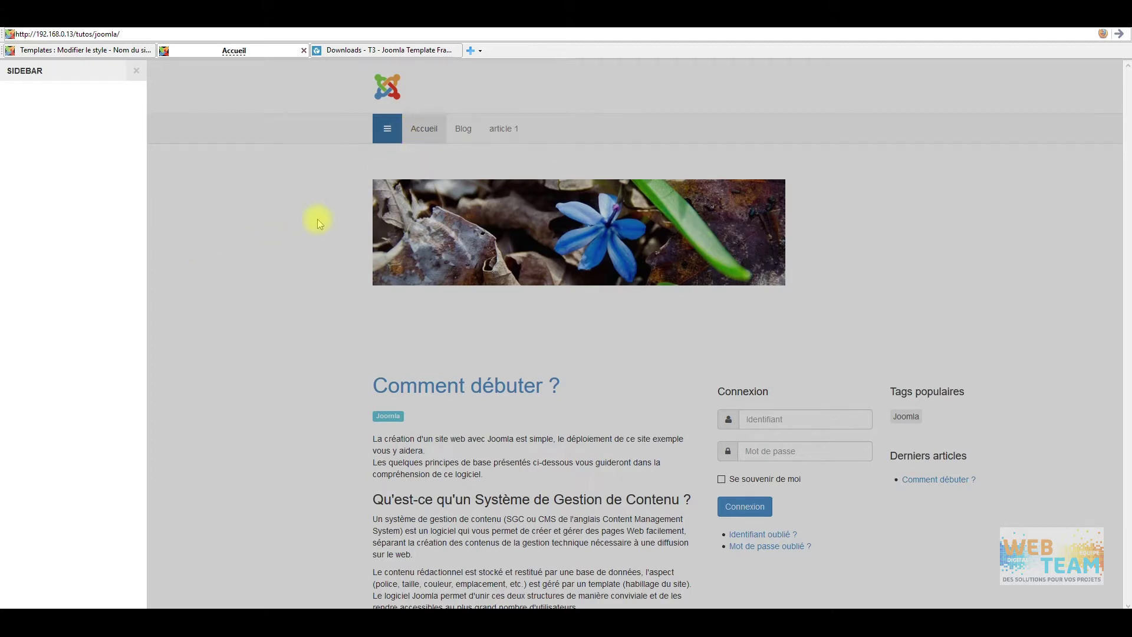
click(118, 50)
- Hide position-5, position-6, position-7 and position-8 in the Extra Small responsive layout
scroll(454, 452, down, 2)
scroll(454, 452, down, 3)
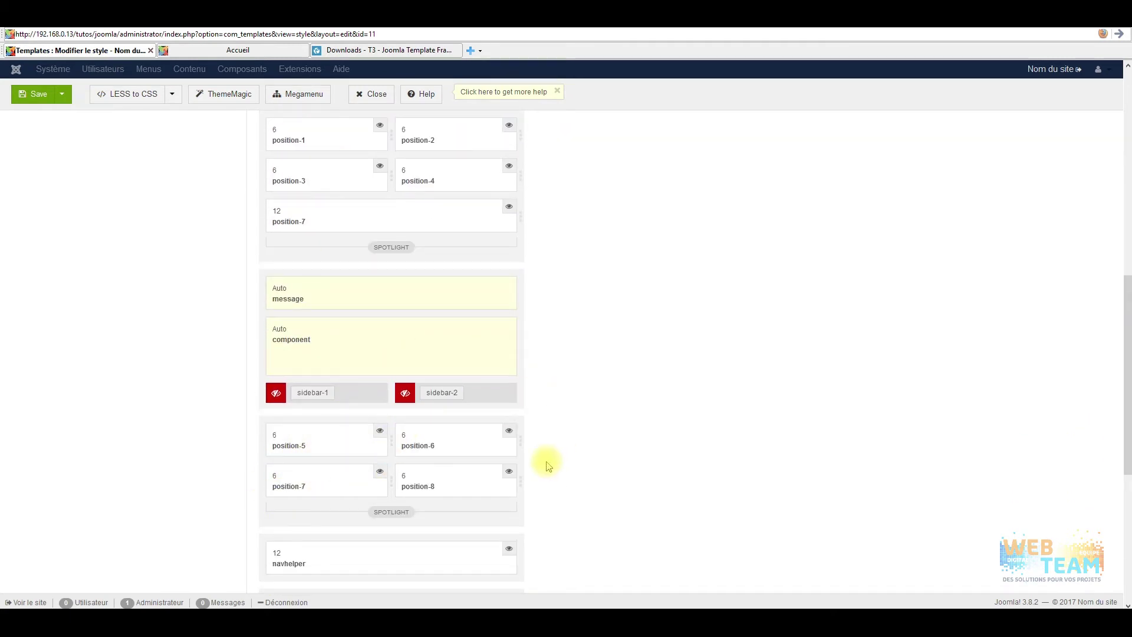
click(381, 432)
click(506, 433)
click(381, 433)
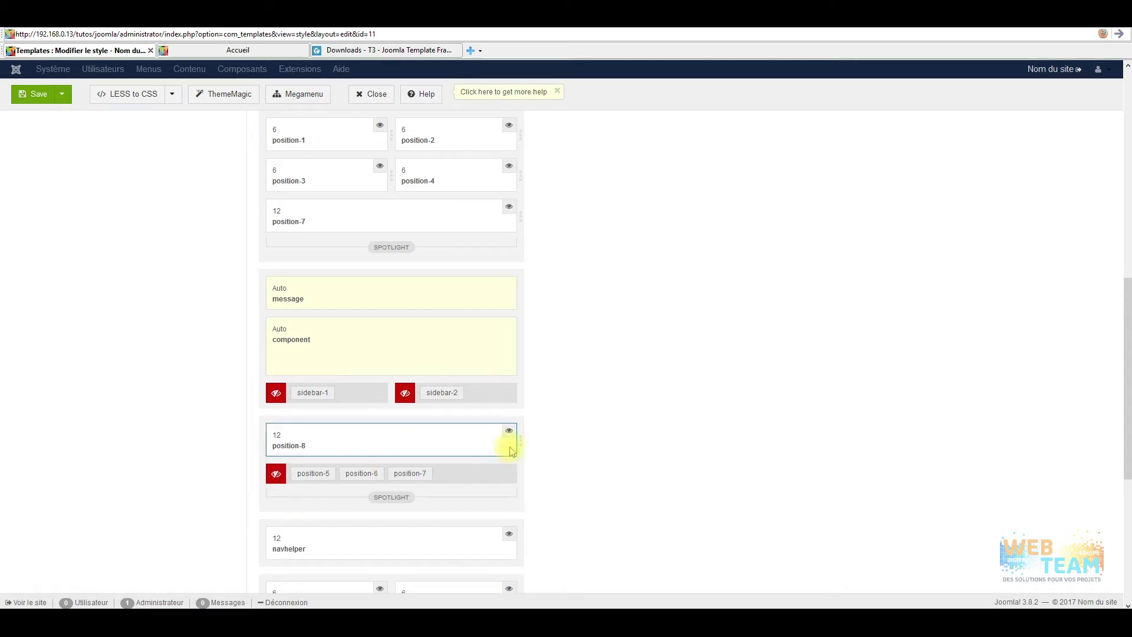
click(509, 435)
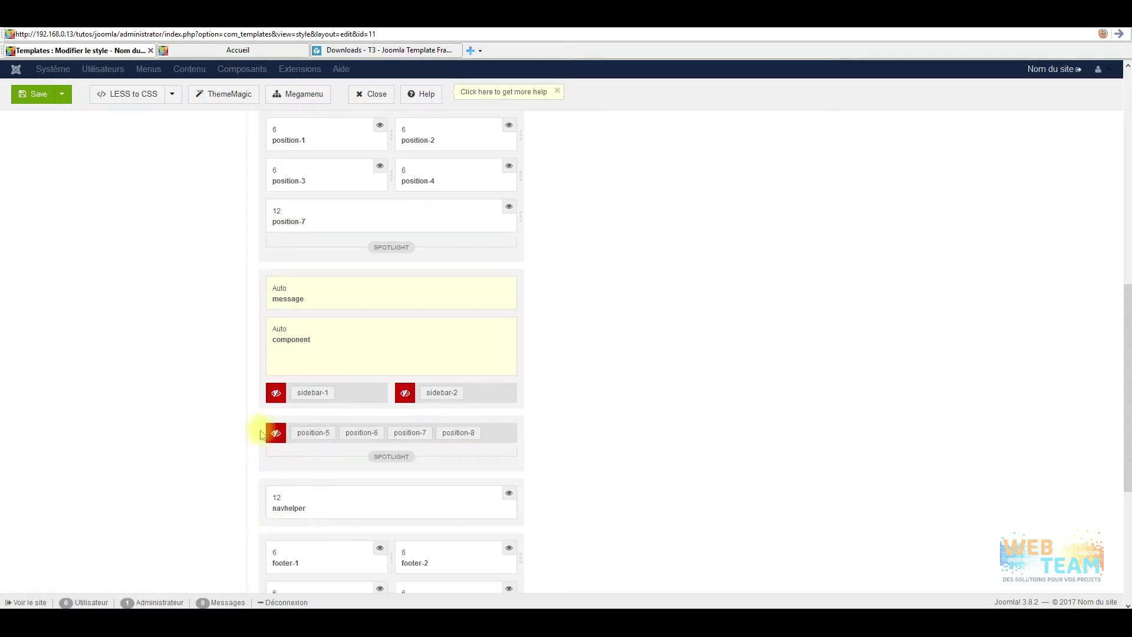
- Check the rest of the Extra Small layout down to the footer and save the template style
scroll(347, 453, down, 3)
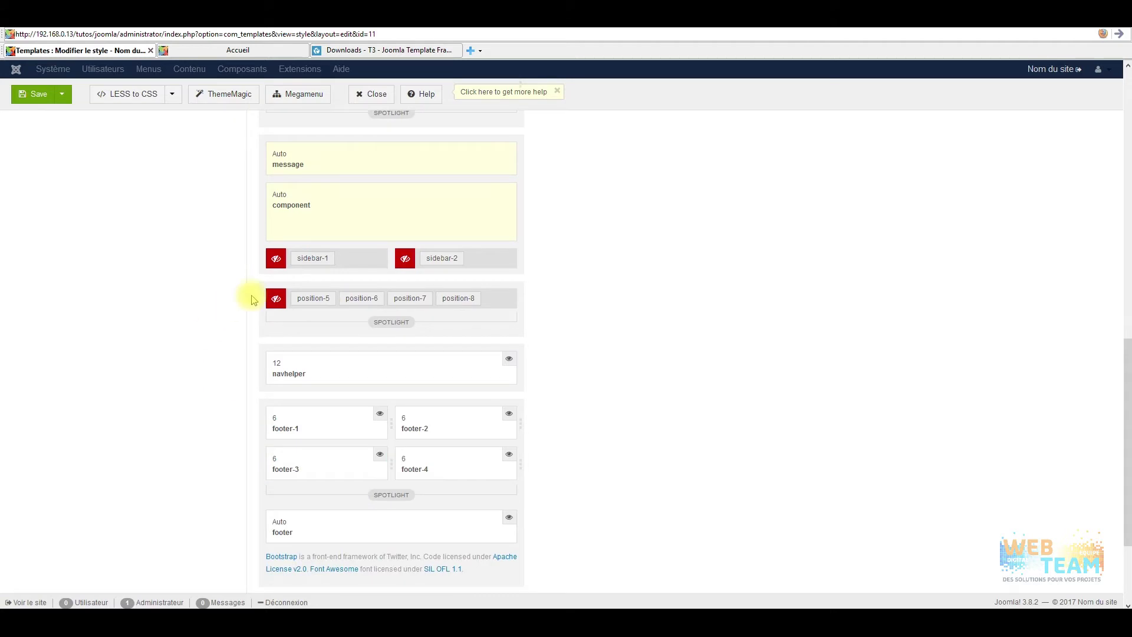
scroll(435, 513, up, 12)
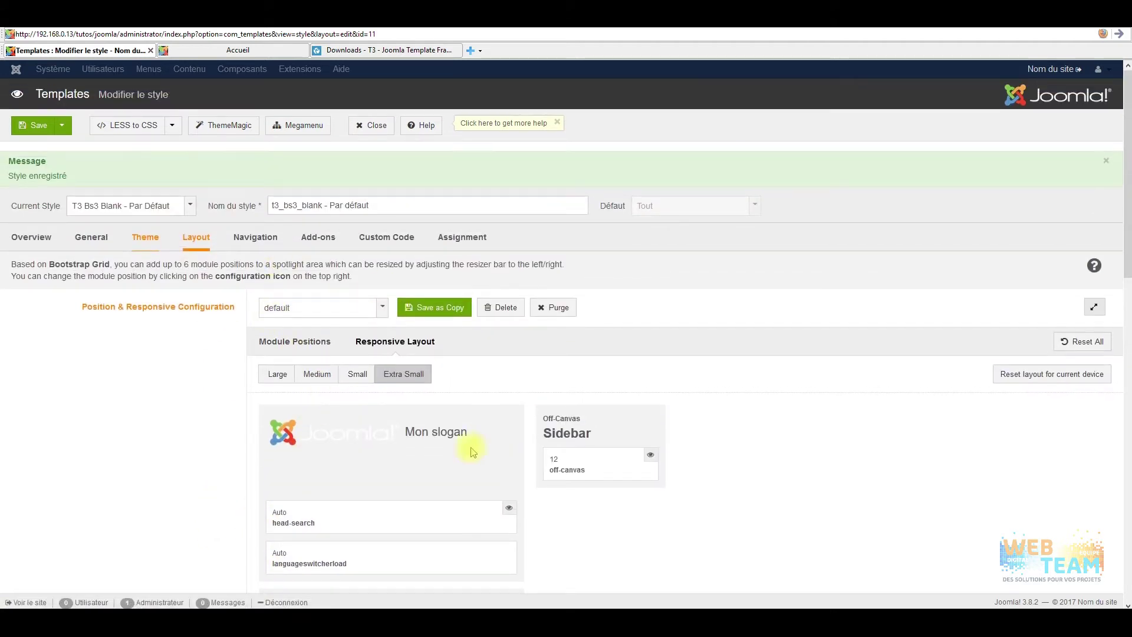
click(42, 132)
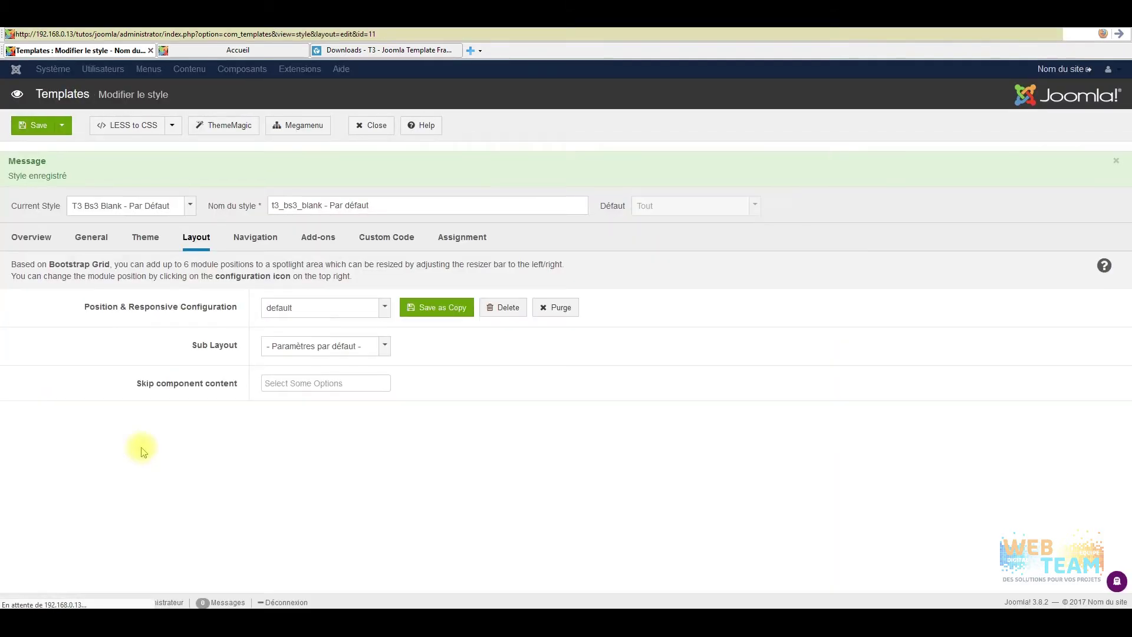
scroll(439, 453, down, 3)
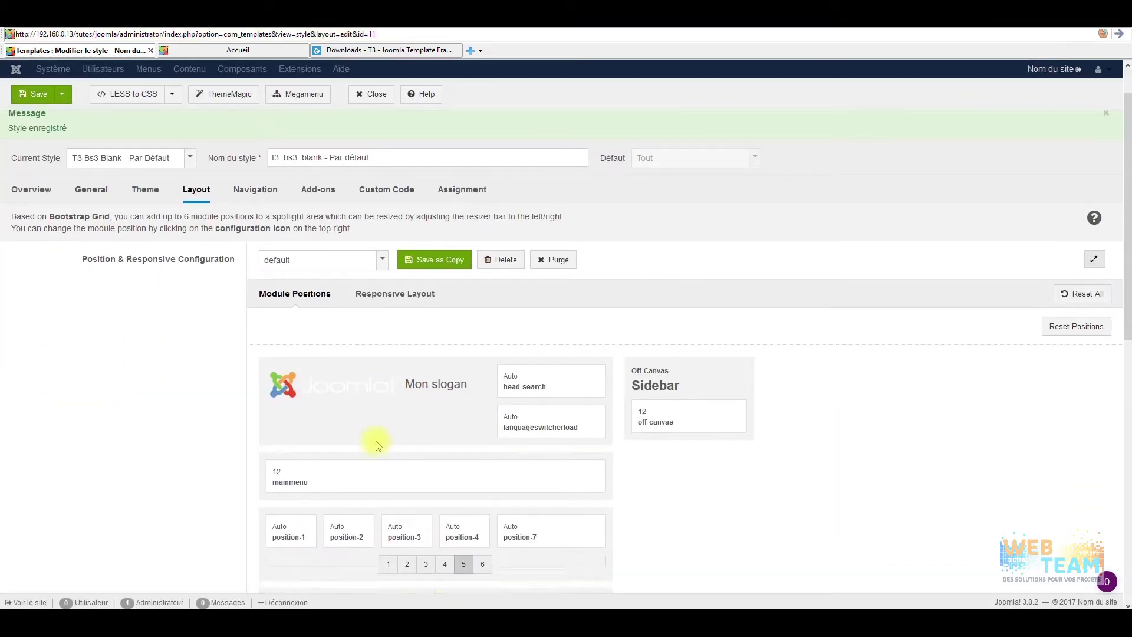
scroll(345, 245, up, 3)
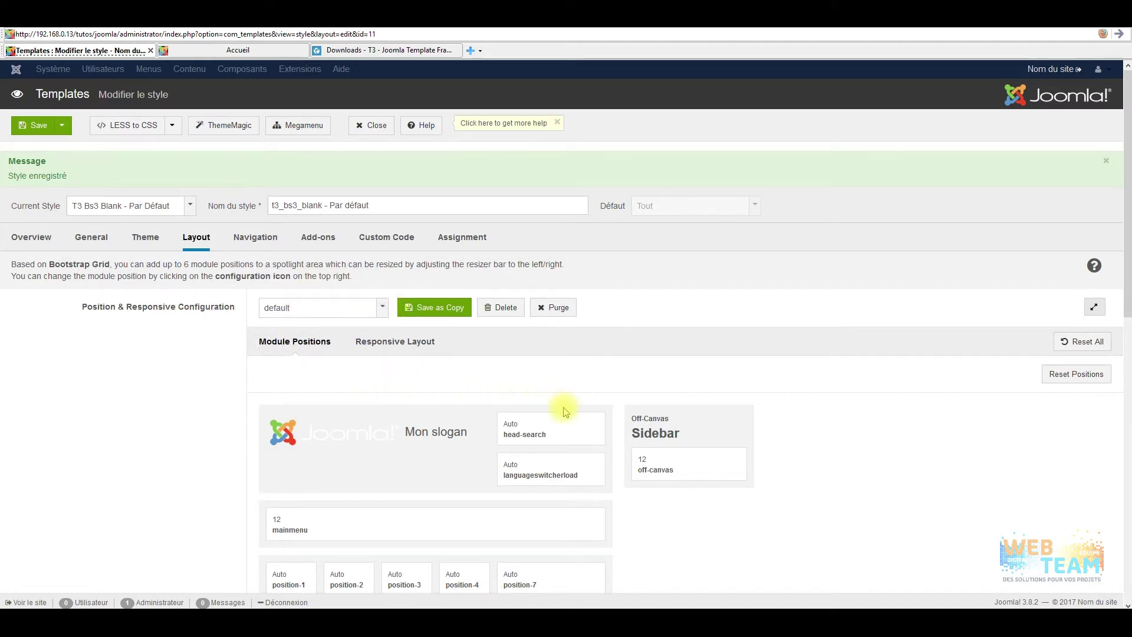
scroll(519, 387, down, 2)
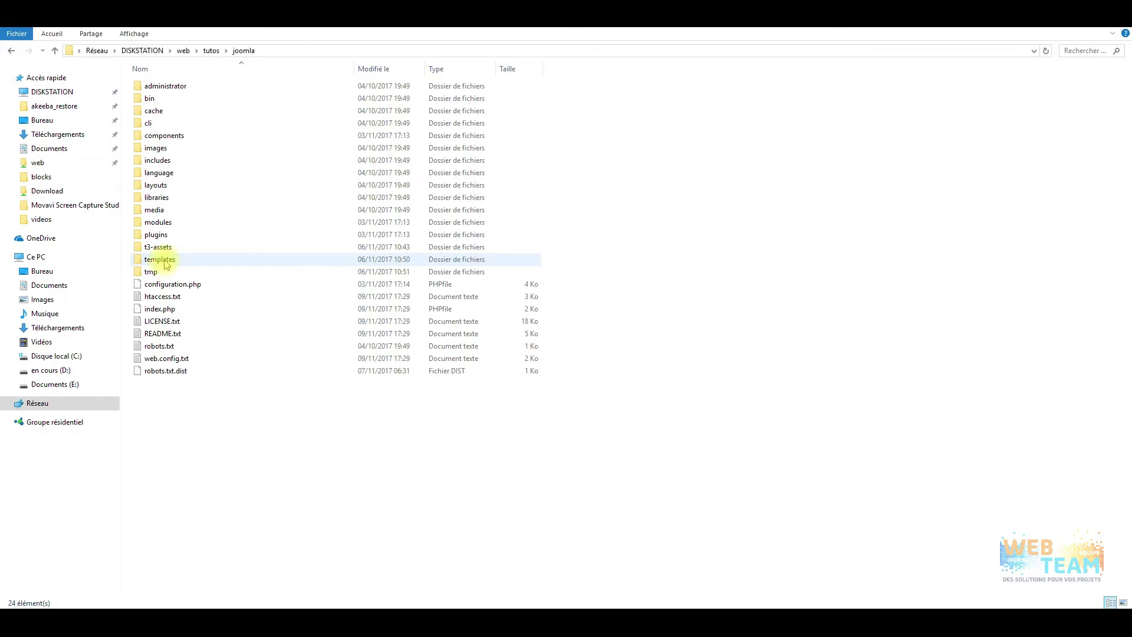
- In File Explorer, view the t3_bs3_blank folder inside the Joomla templates folder and return to templates
double_click(166, 262)
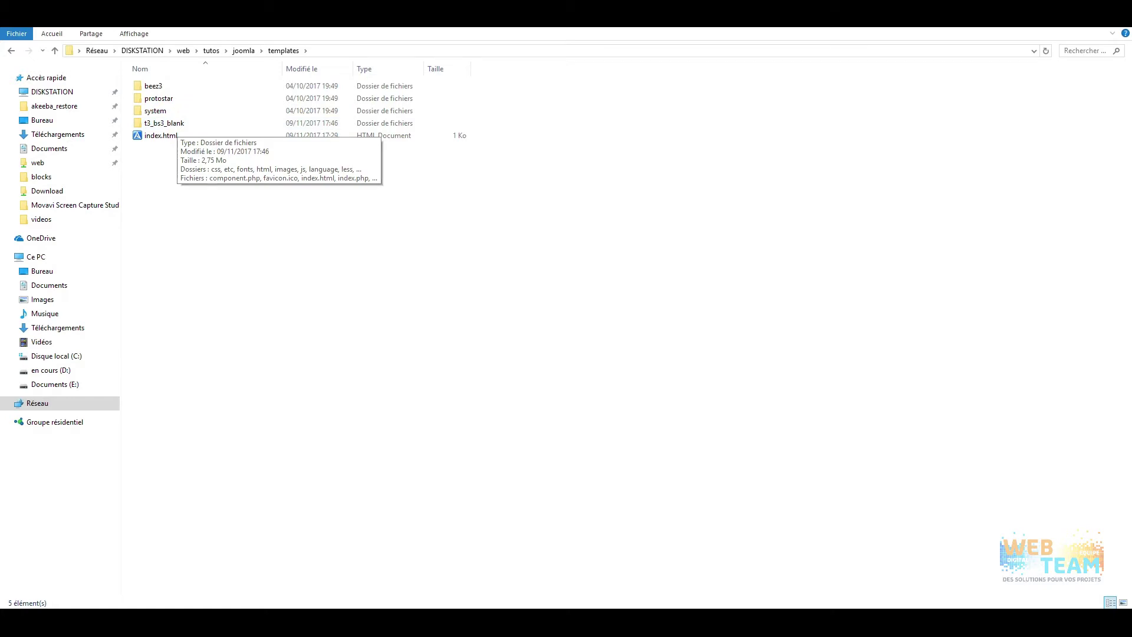
double_click(172, 123)
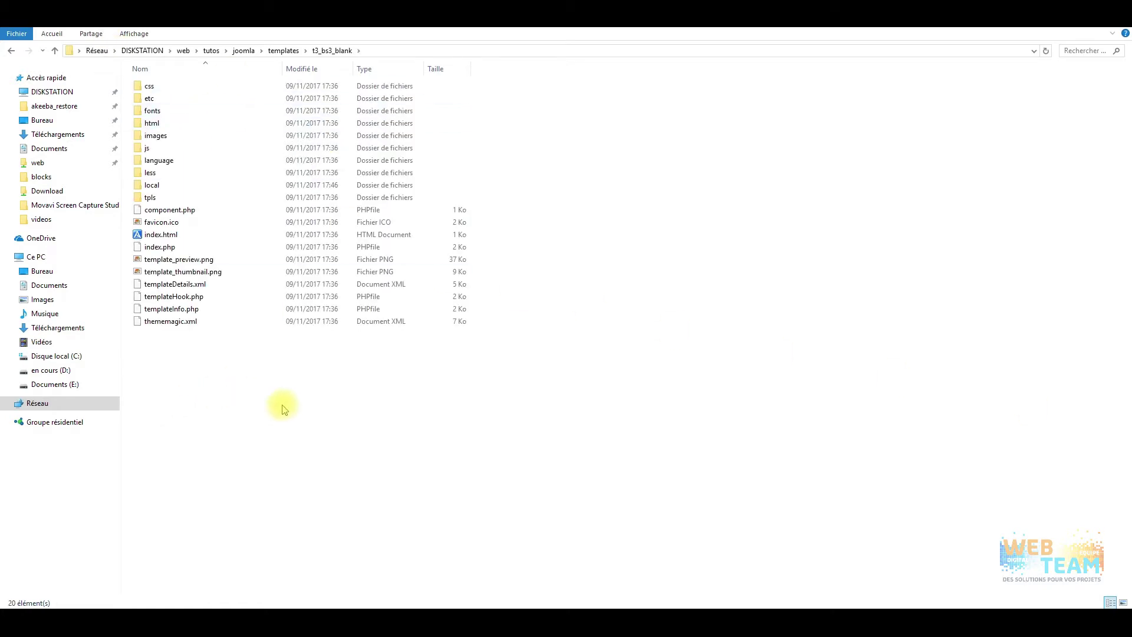
click(283, 51)
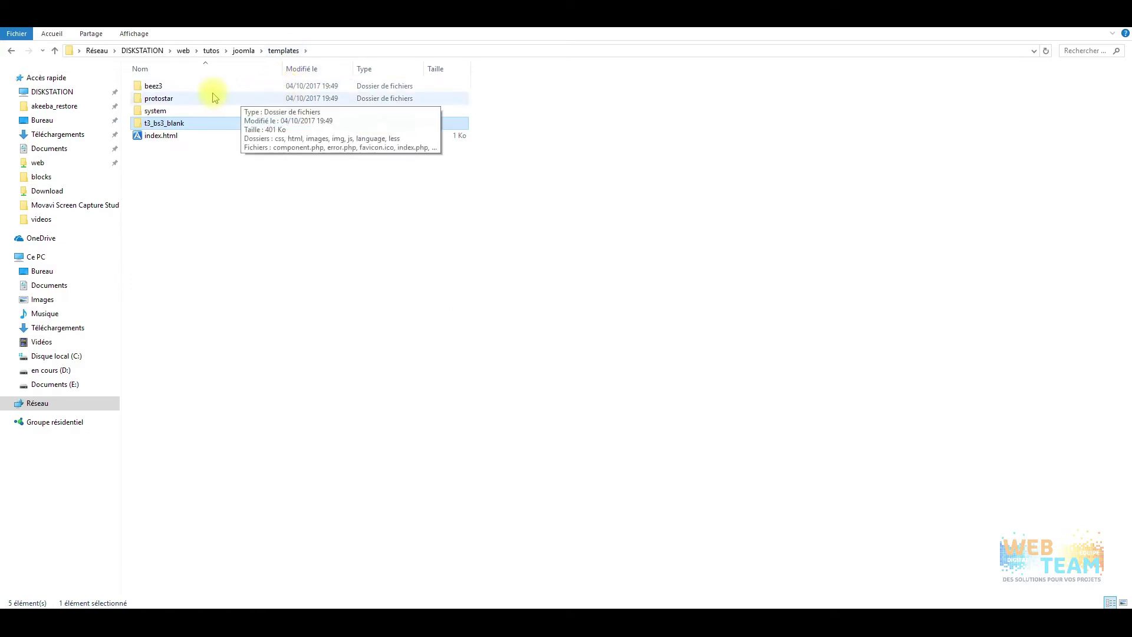
- Inspect the css and html folders of the beez3 template and return to the templates folder
double_click(155, 87)
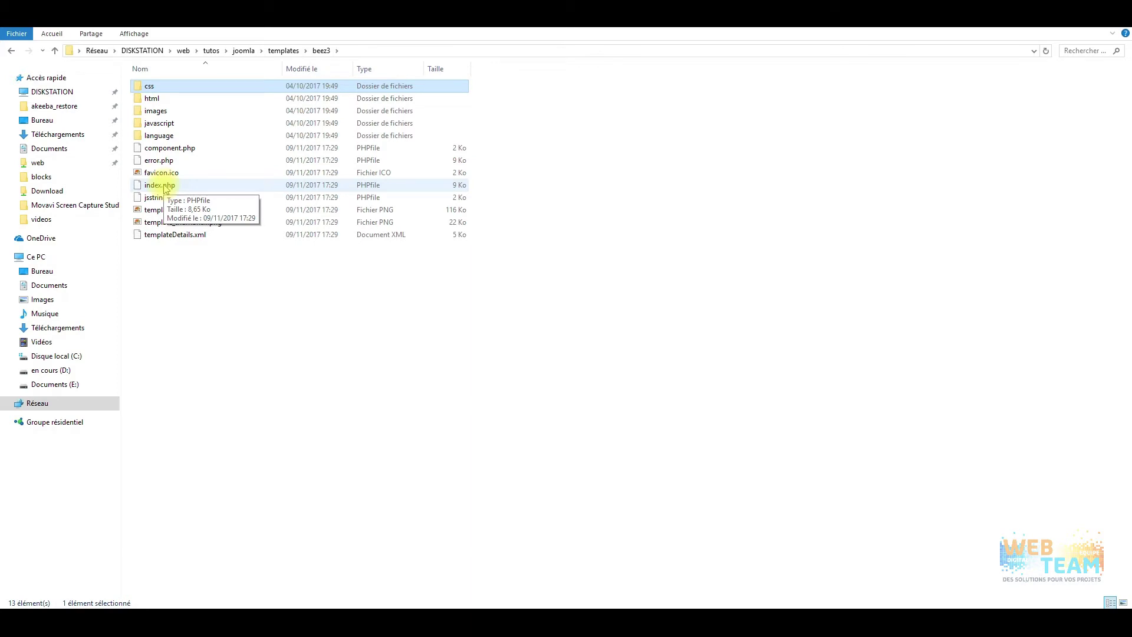
double_click(158, 89)
click(321, 50)
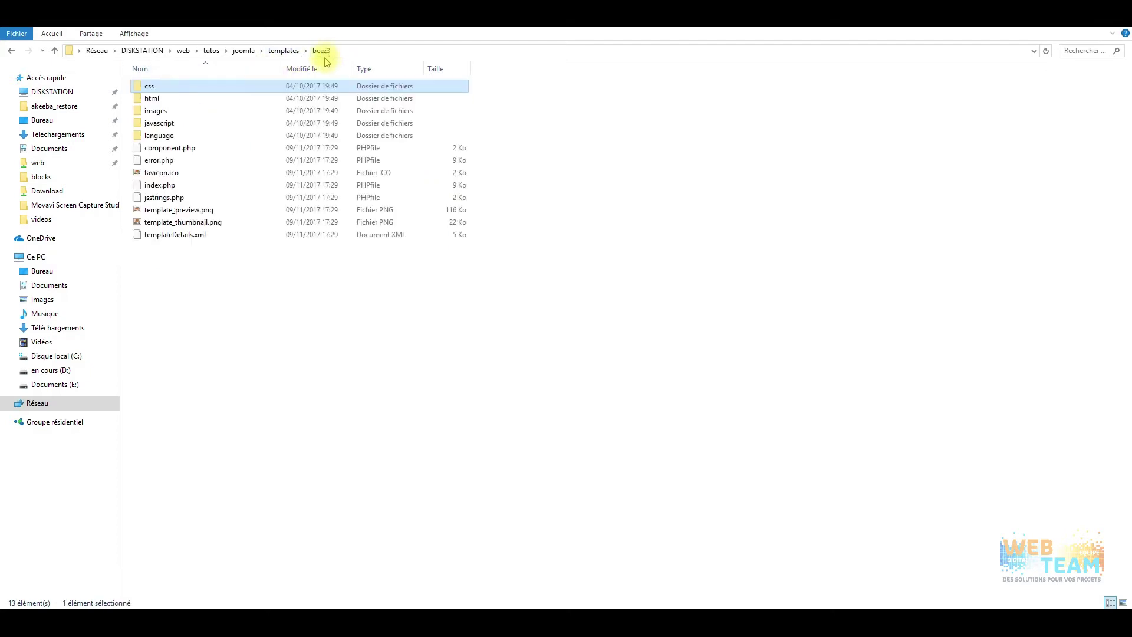
double_click(155, 97)
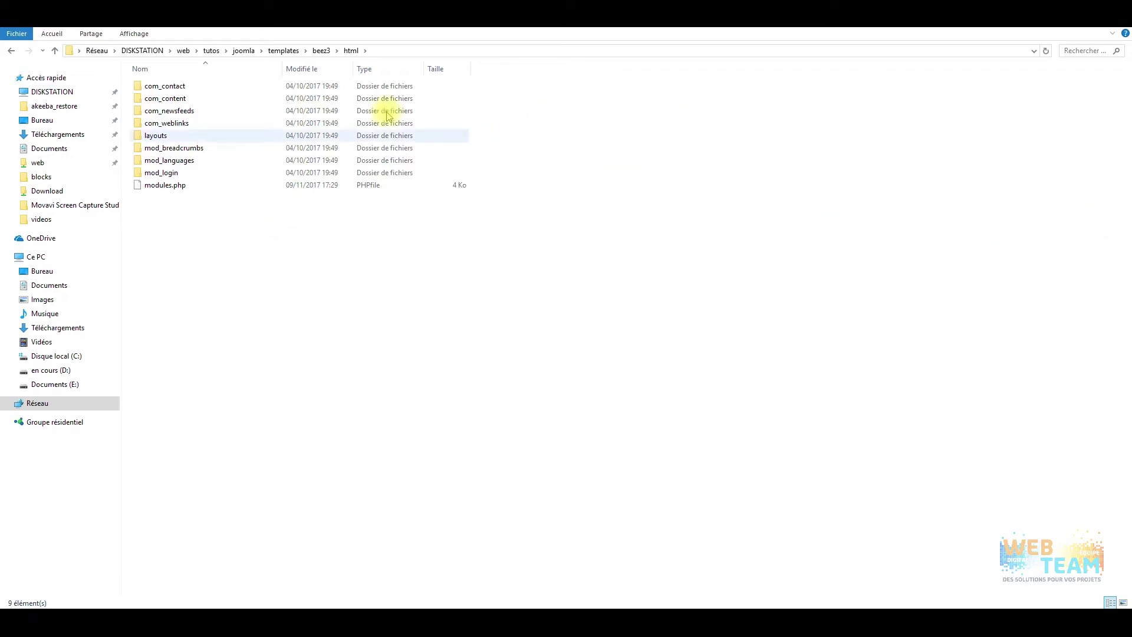
click(324, 51)
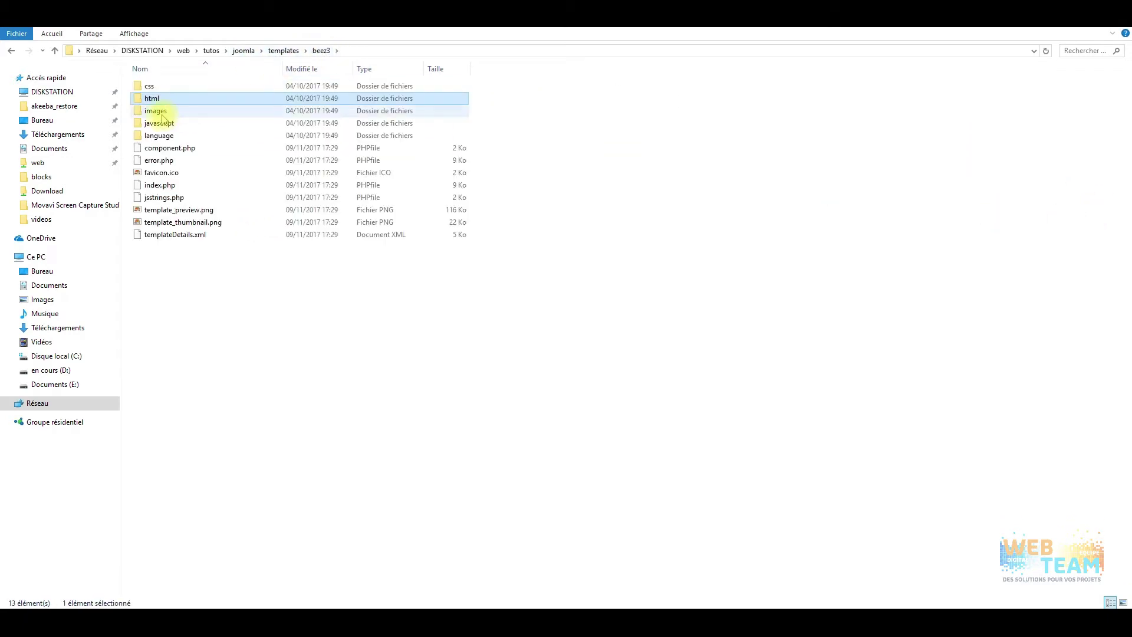
click(281, 51)
- Open the tpls folder of the t3_bs3_blank template to examine its layout files
click(181, 124)
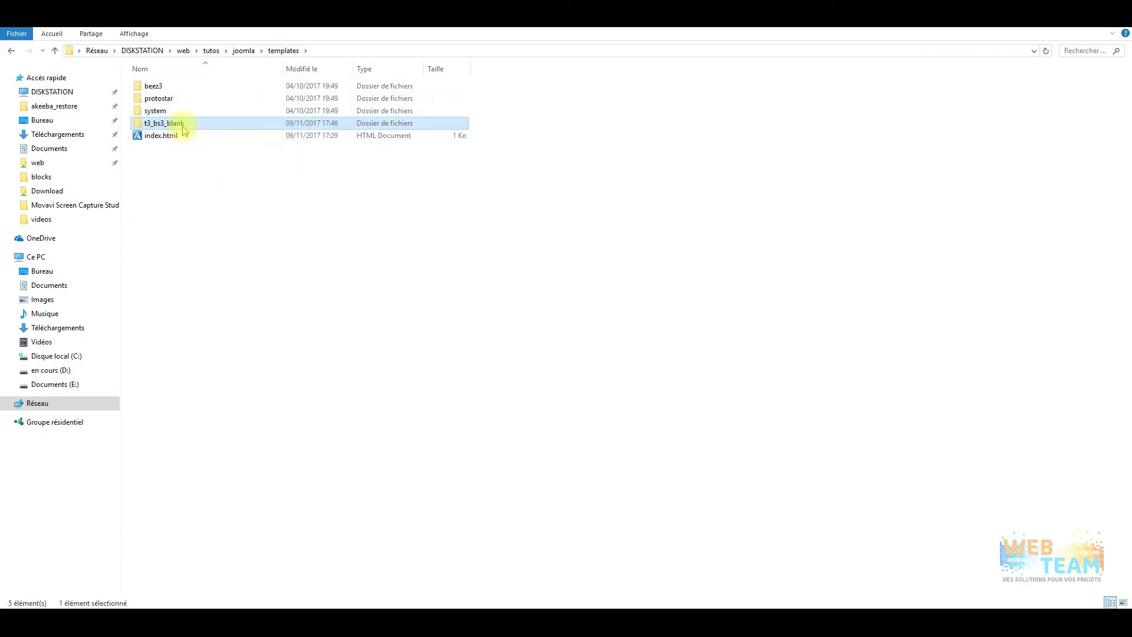
double_click(183, 127)
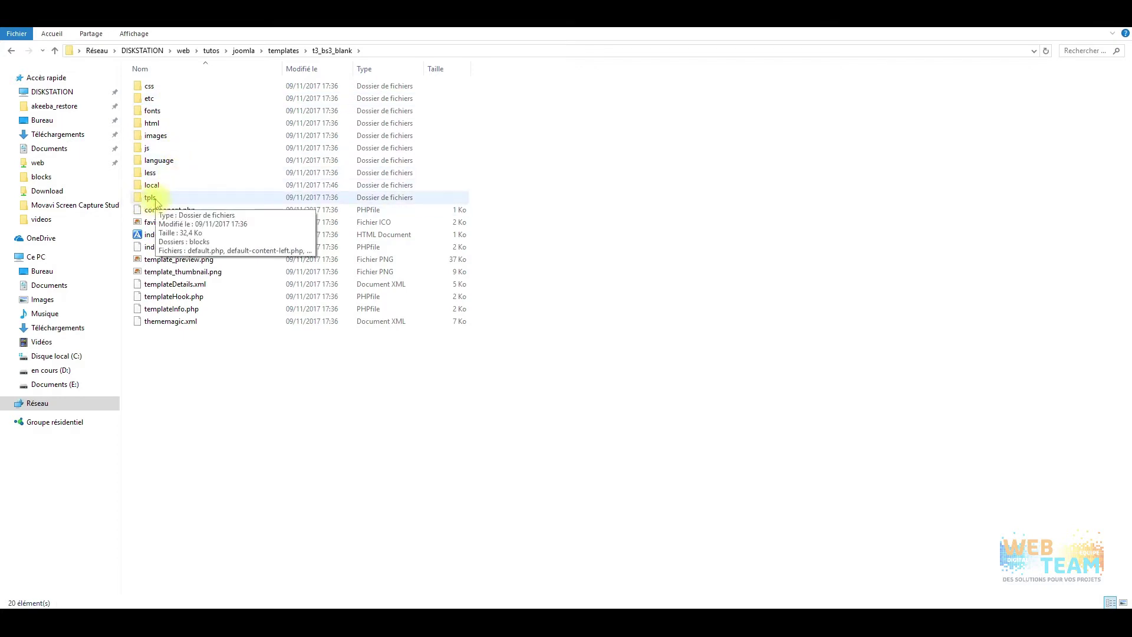
double_click(151, 198)
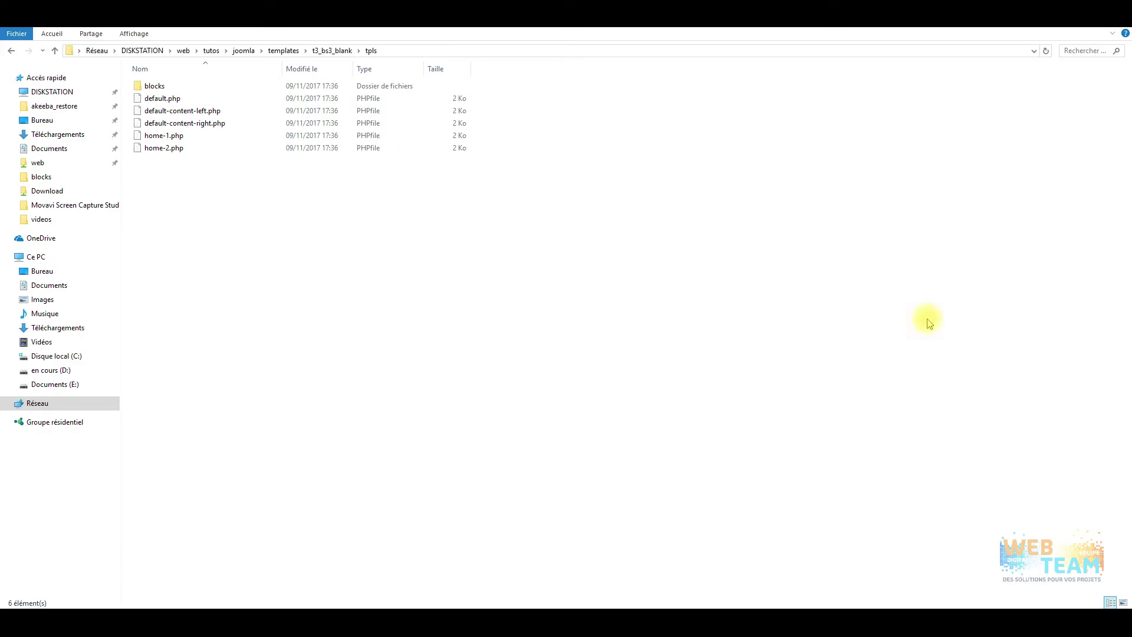
- Examine the local folder of the t3_bs3_blank template, followed by its css folder
click(333, 52)
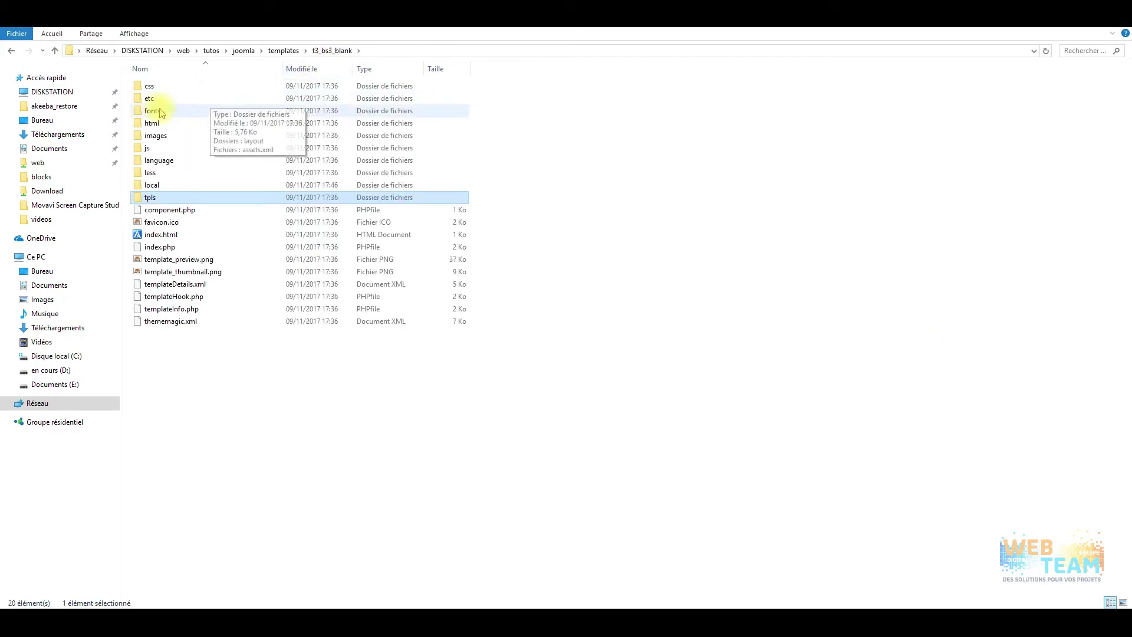
double_click(163, 189)
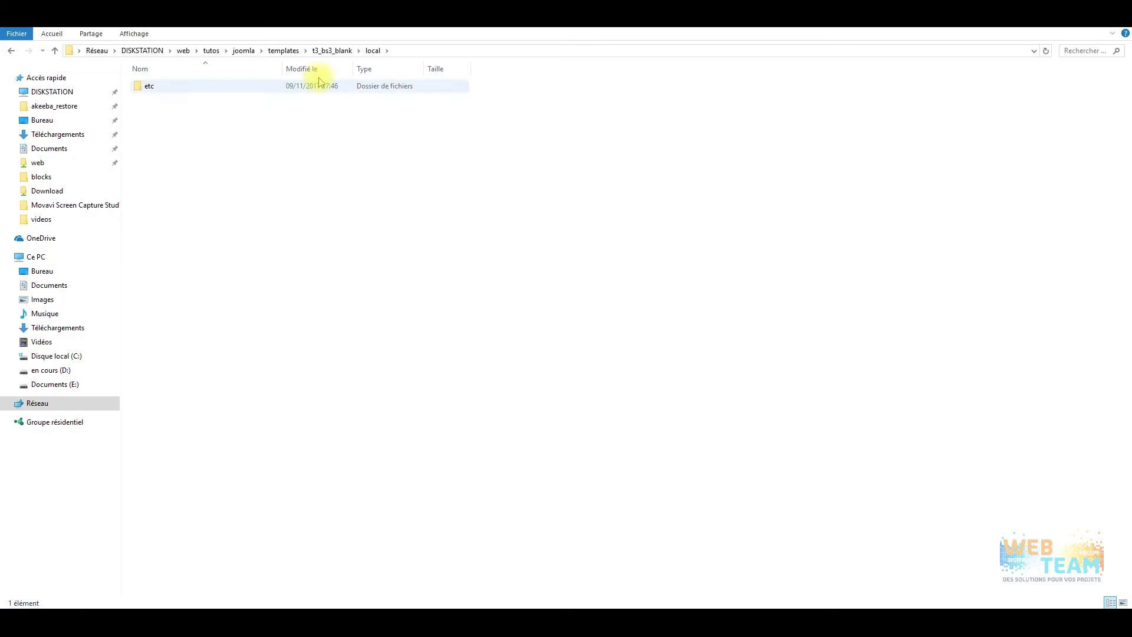
click(342, 50)
click(168, 90)
double_click(168, 90)
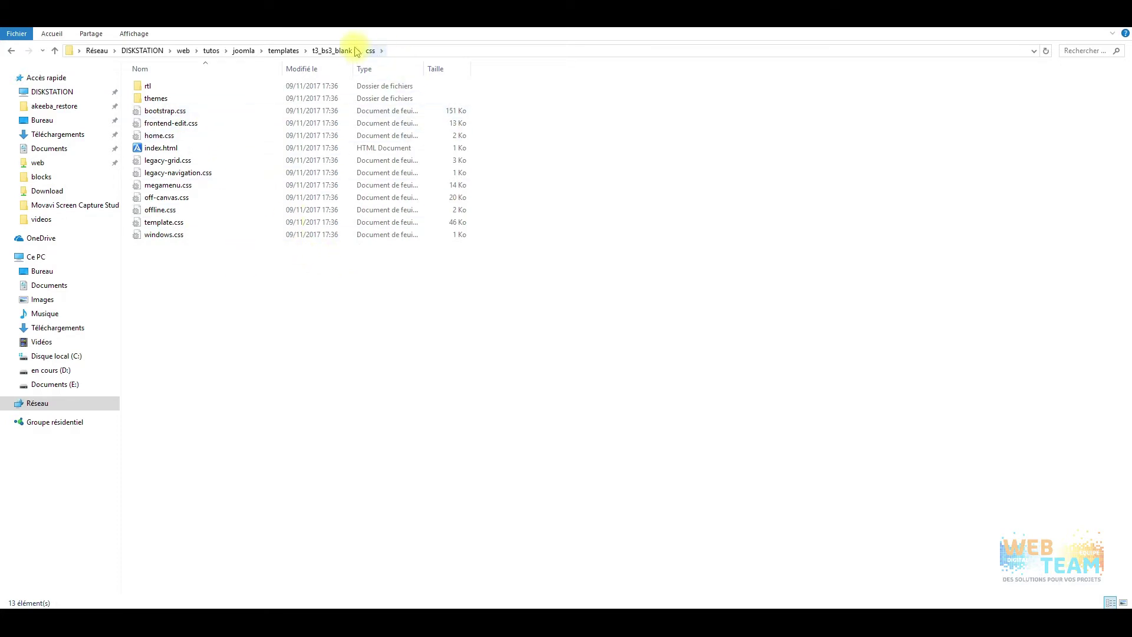
- Examine the t3_bs3_blank template folder and its css folder once more
click(332, 51)
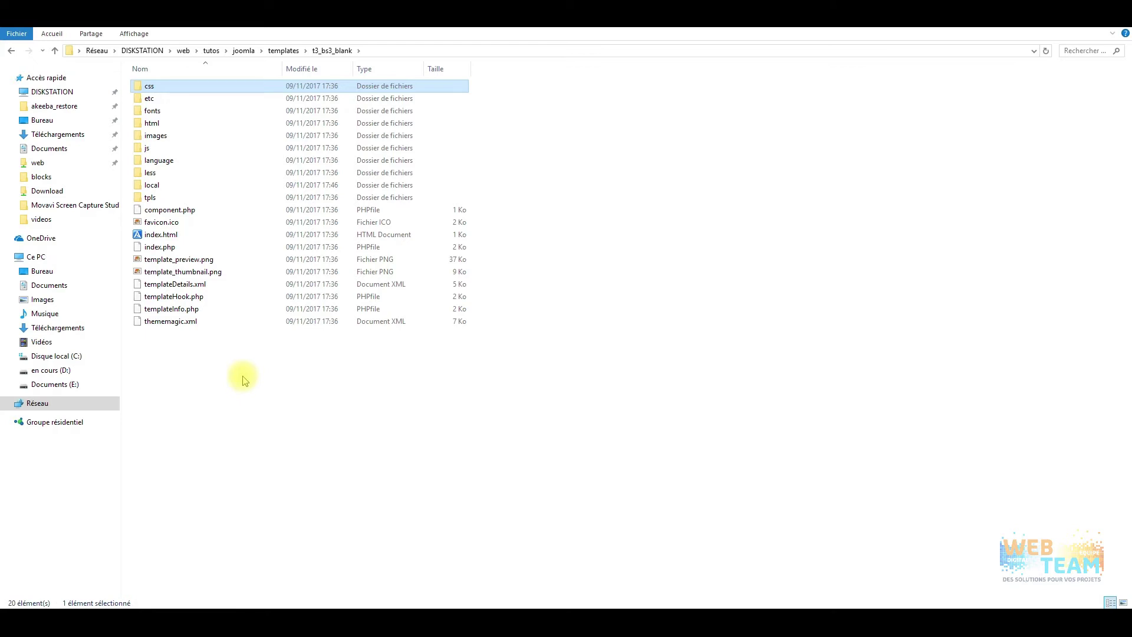
double_click(171, 88)
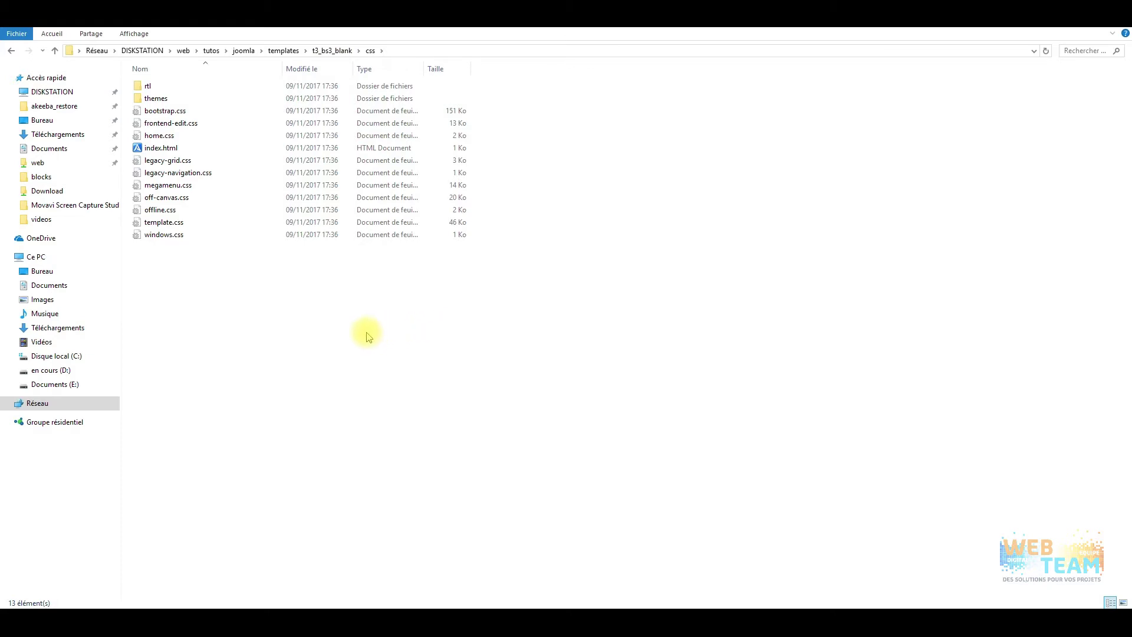
click(331, 50)
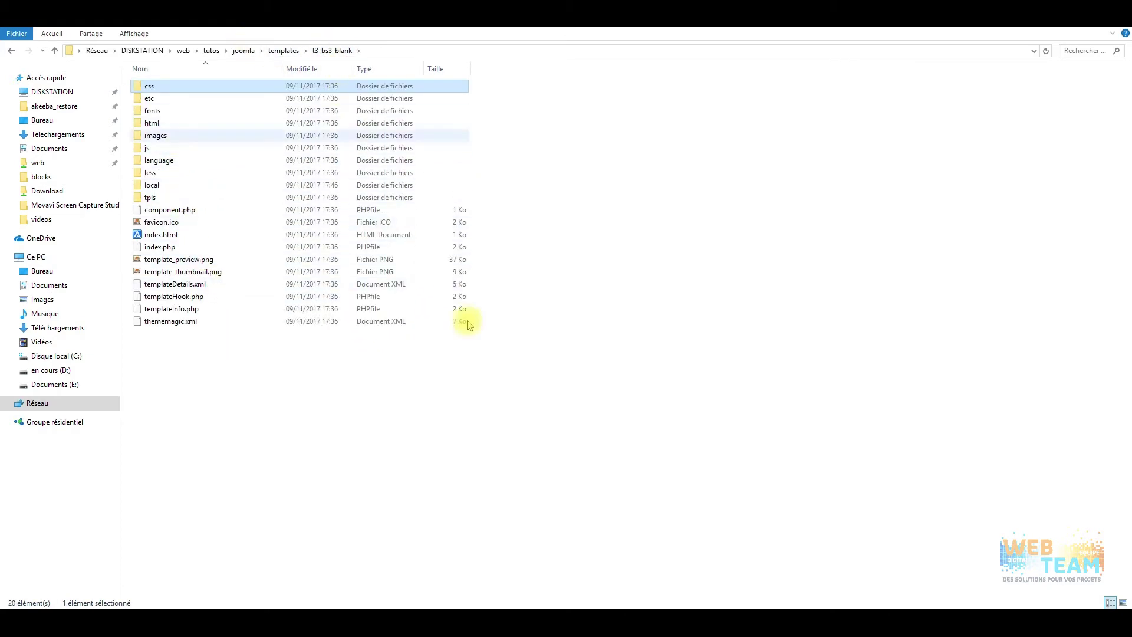
- Switch to the Joomla administrator and clone the default layout under the name mon_site_layout
click(741, 617)
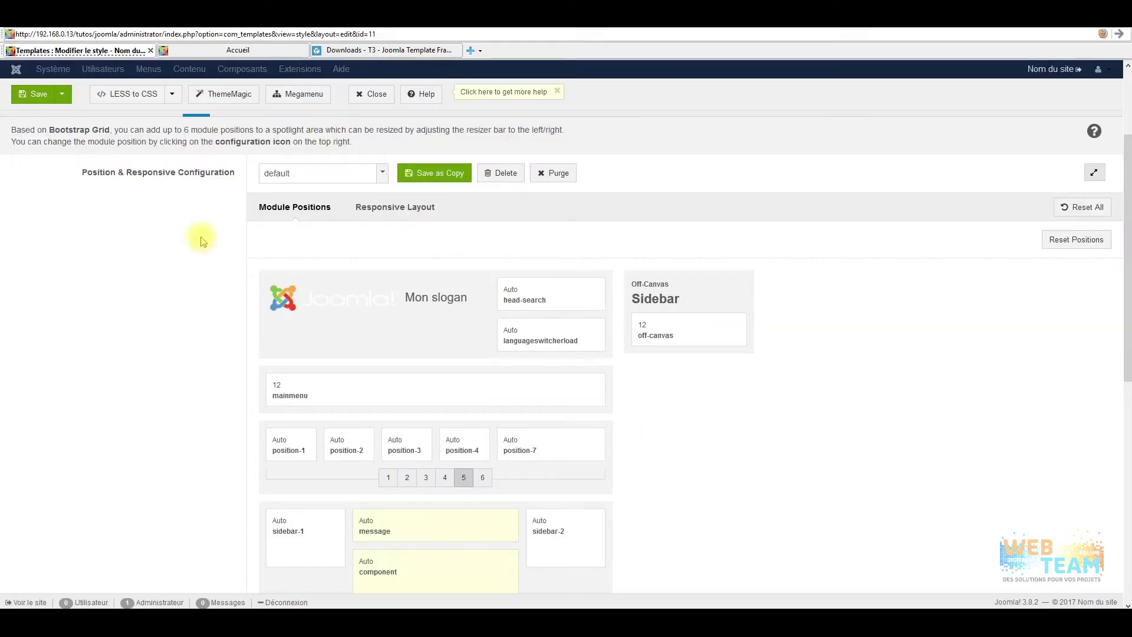
scroll(154, 327, up, 2)
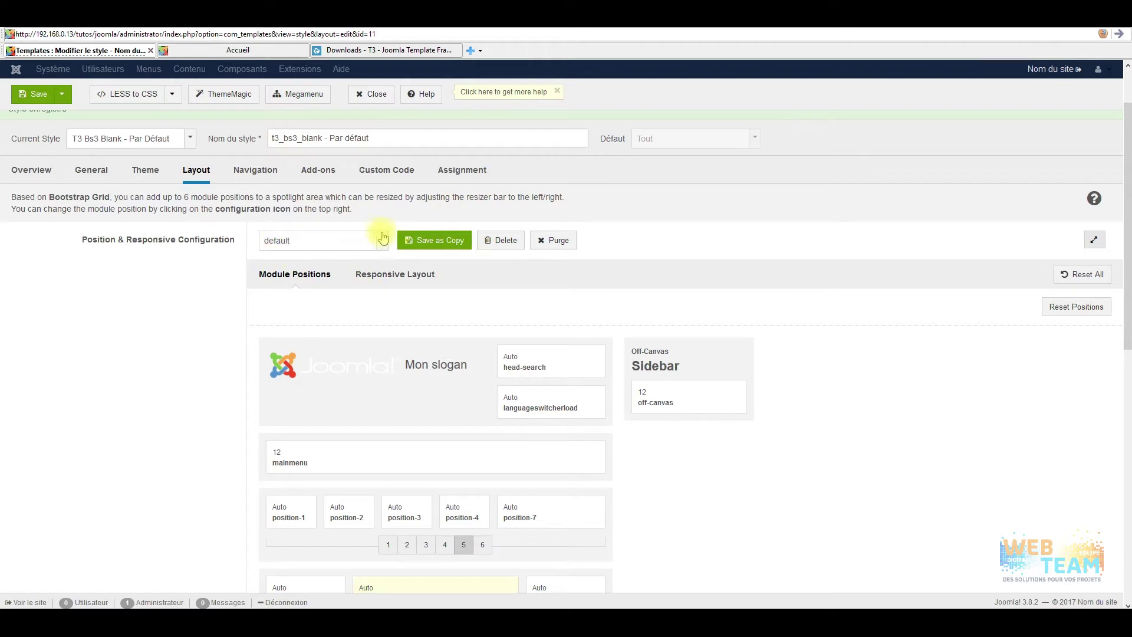
scroll(407, 239, up, 2)
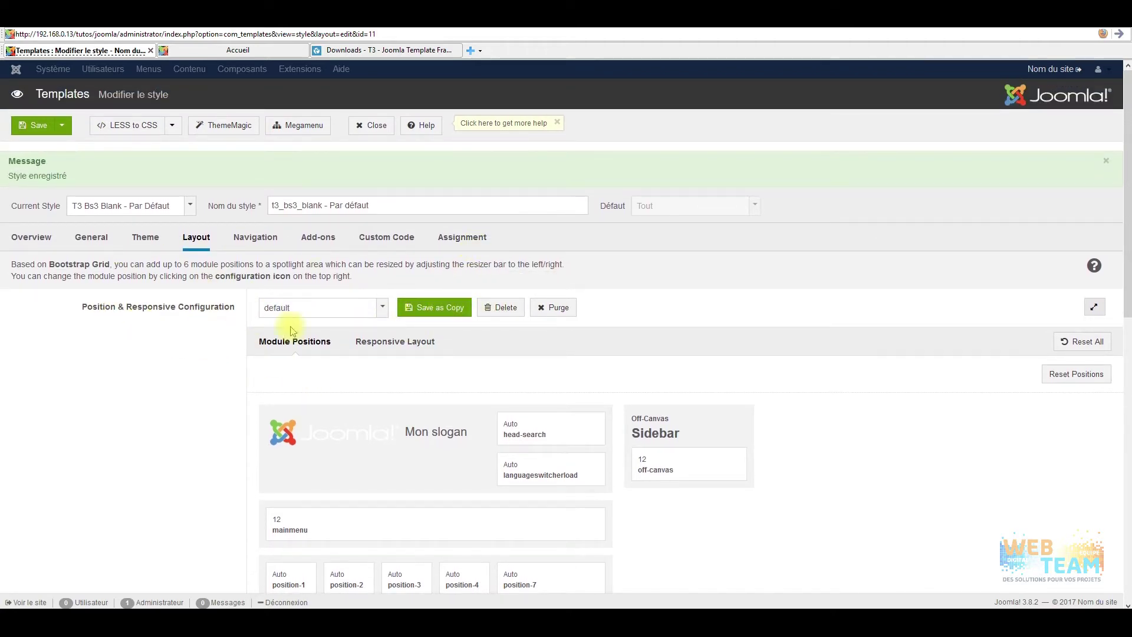
click(445, 314)
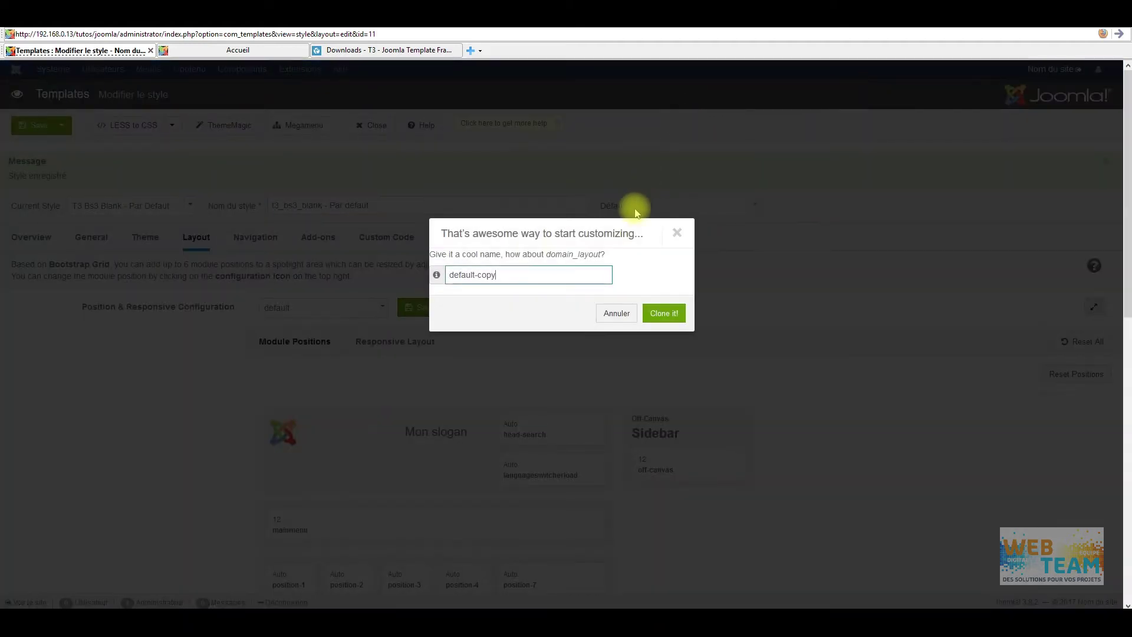
drag(536, 274, 404, 272)
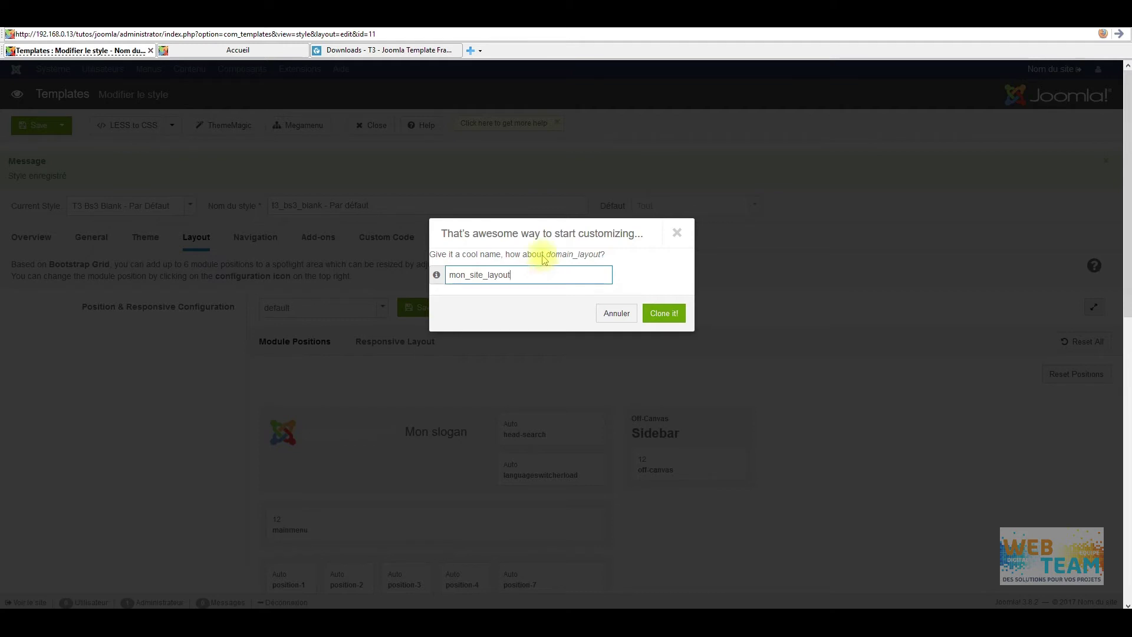
click(664, 313)
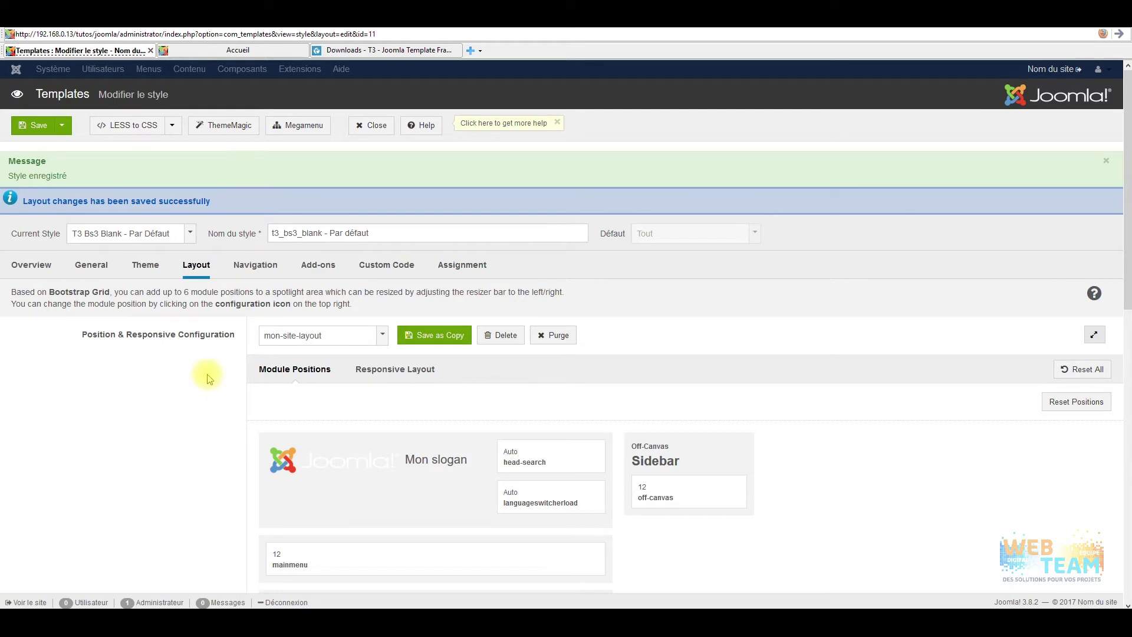
- Review the available layouts of the template style and the available choices for its theme
scroll(187, 377, down, 2)
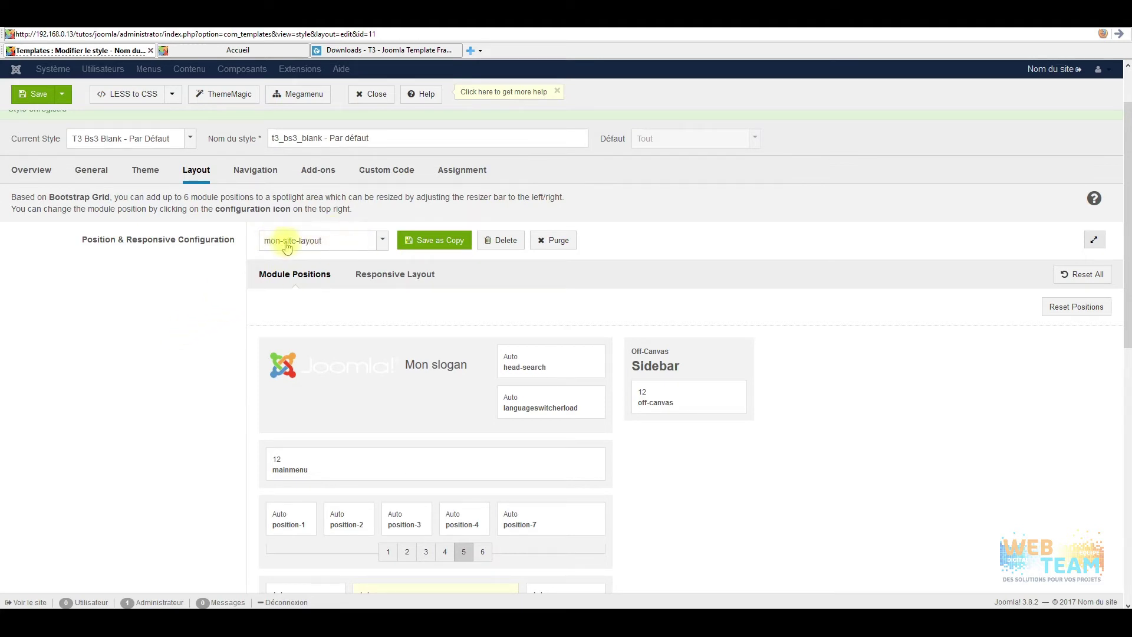
click(312, 243)
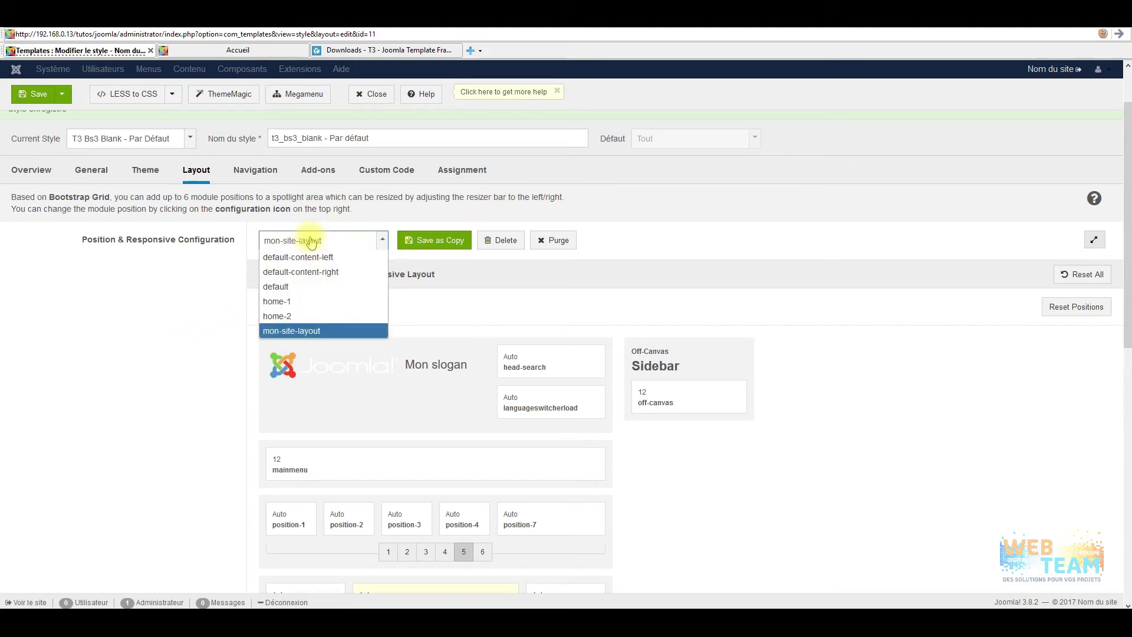
click(142, 313)
scroll(144, 321, up, 2)
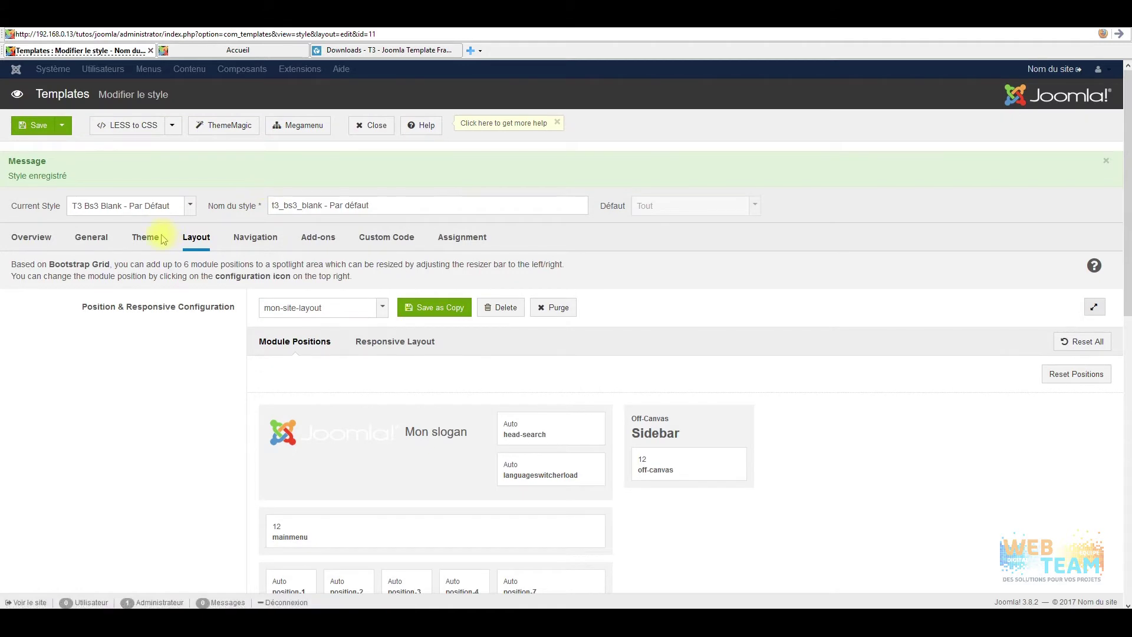
click(147, 237)
click(319, 295)
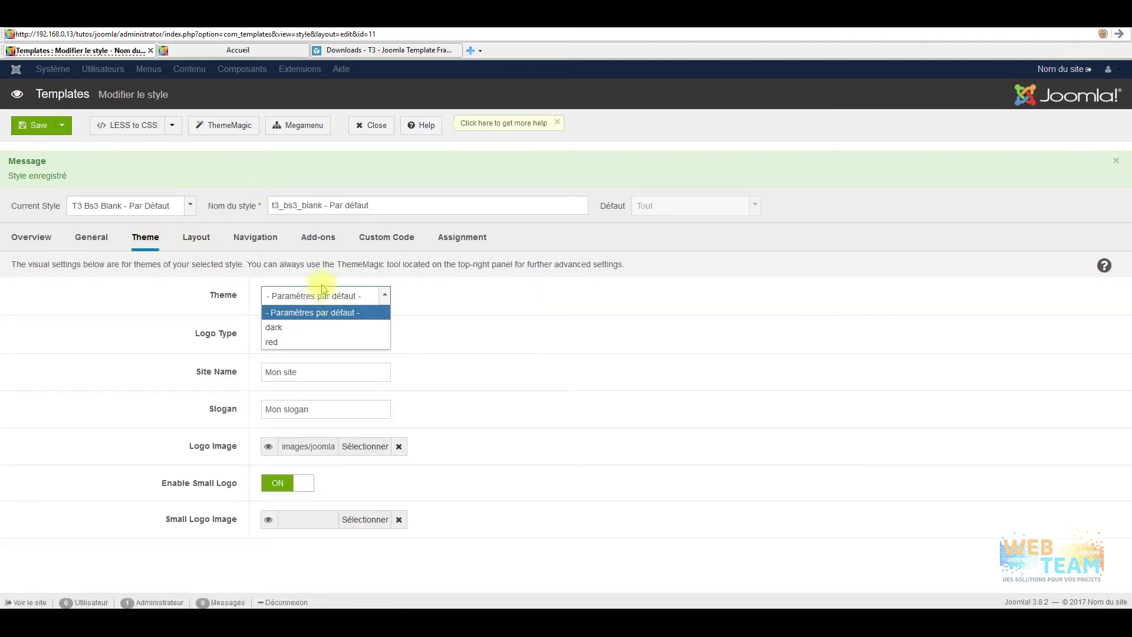
click(507, 306)
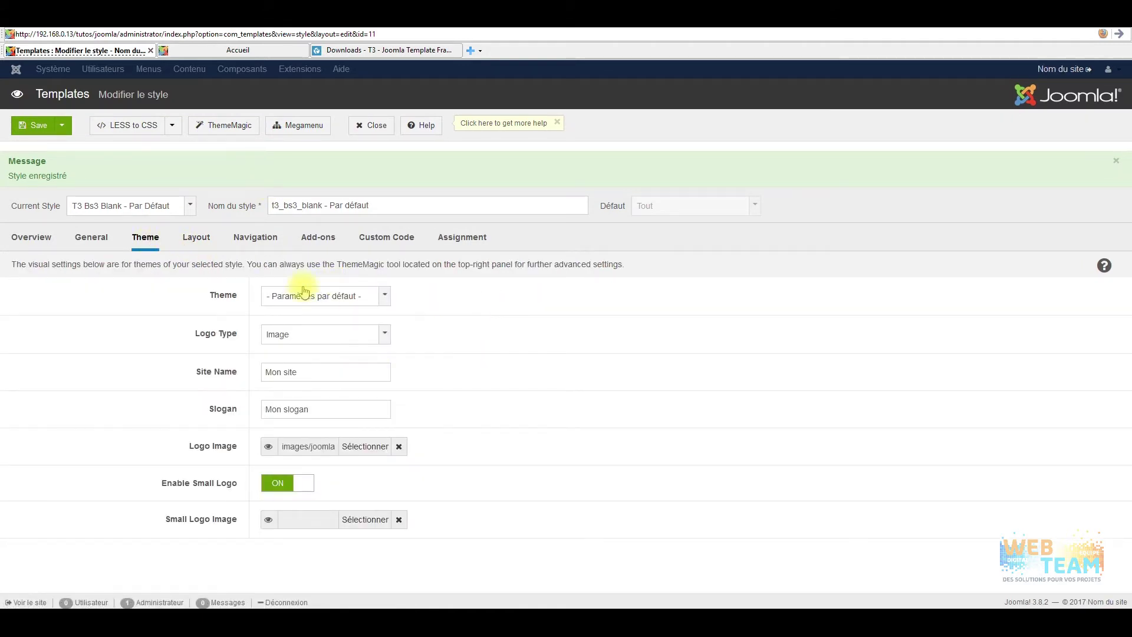
- Open ThemeMagic for the template, set the Background Color to #c25151 and preview the site
click(224, 131)
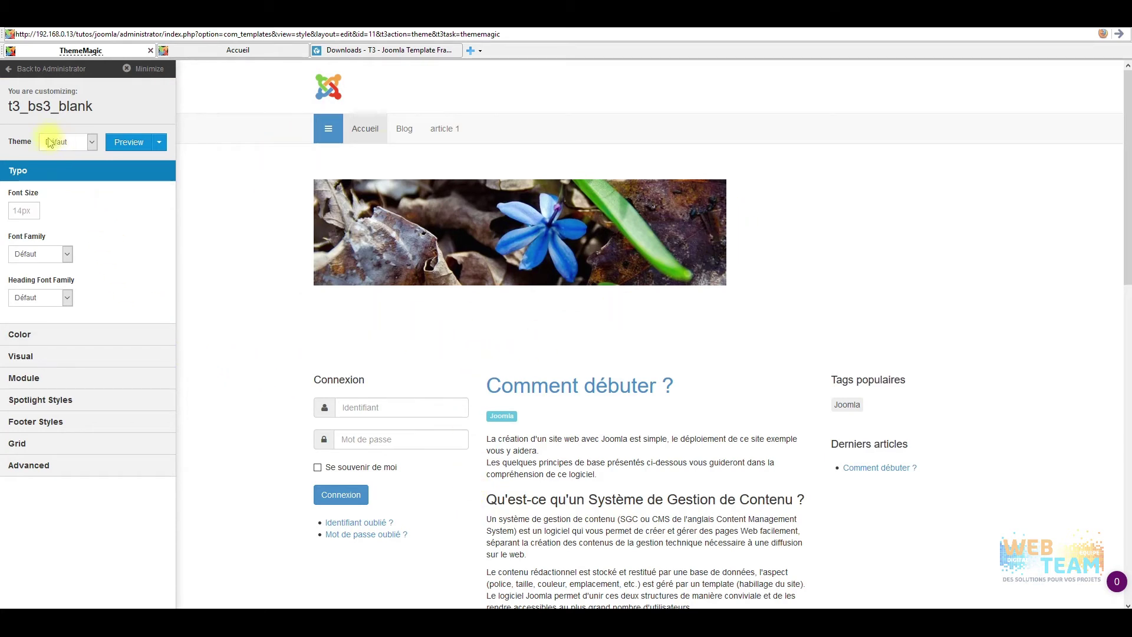
click(51, 335)
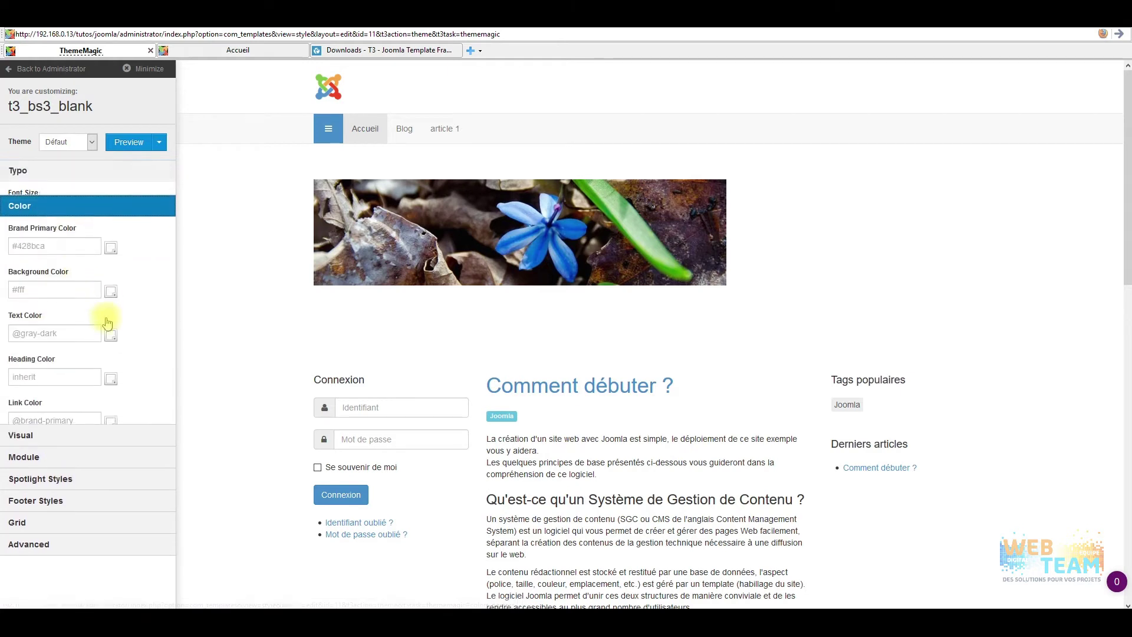
click(110, 279)
click(144, 257)
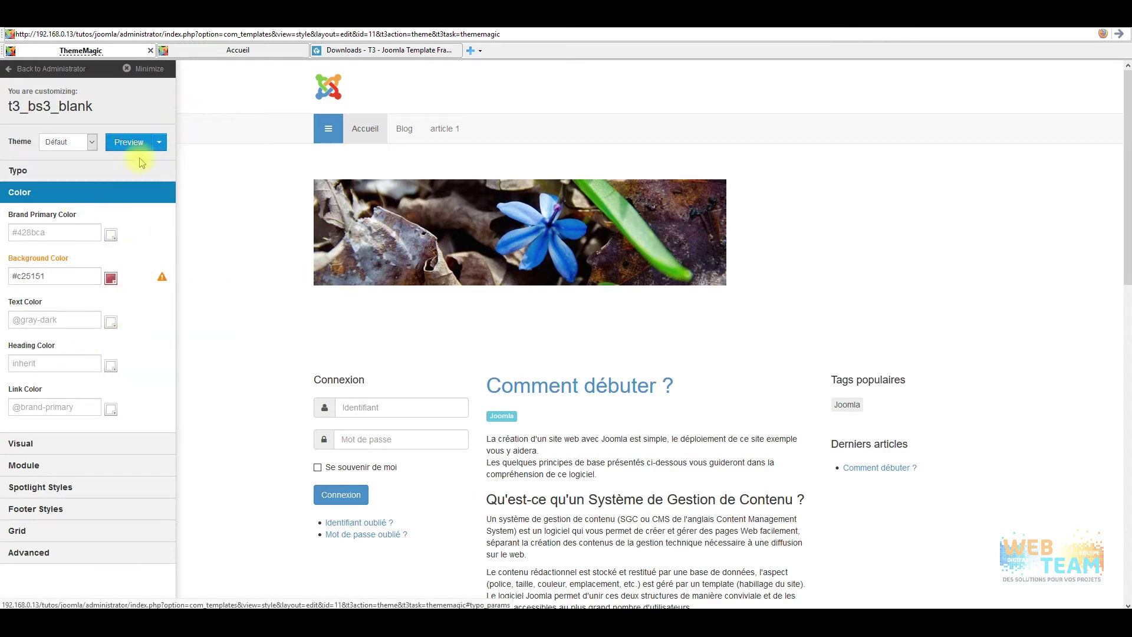
click(127, 142)
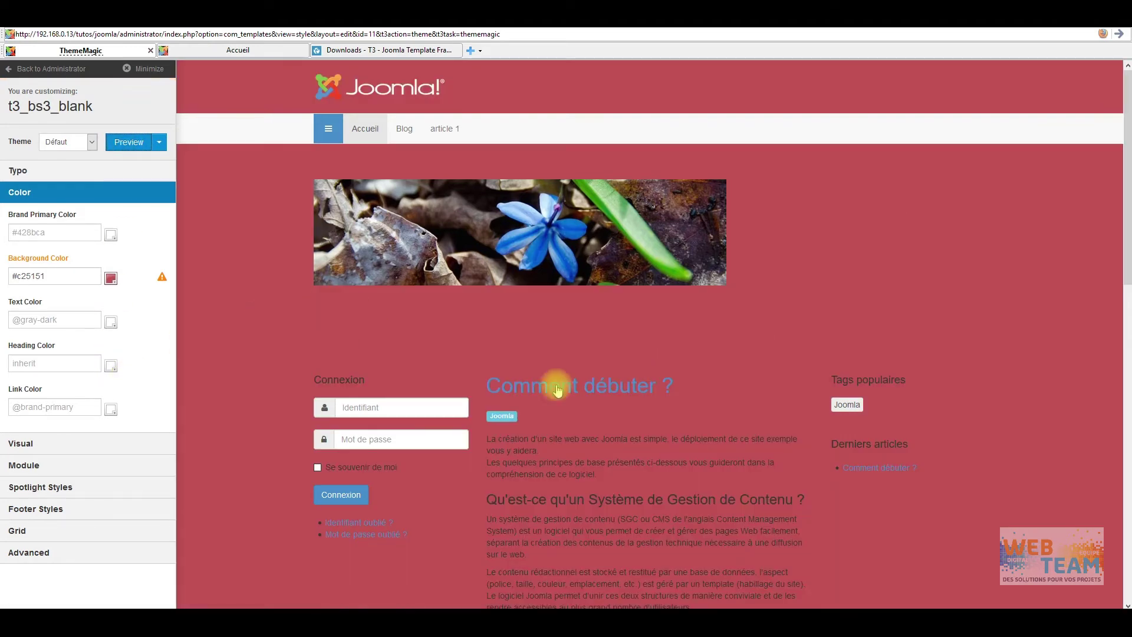
- Set the theme's Text Color to white (#ffffff) and preview the site
click(113, 323)
drag(135, 407, 111, 281)
click(159, 236)
click(128, 142)
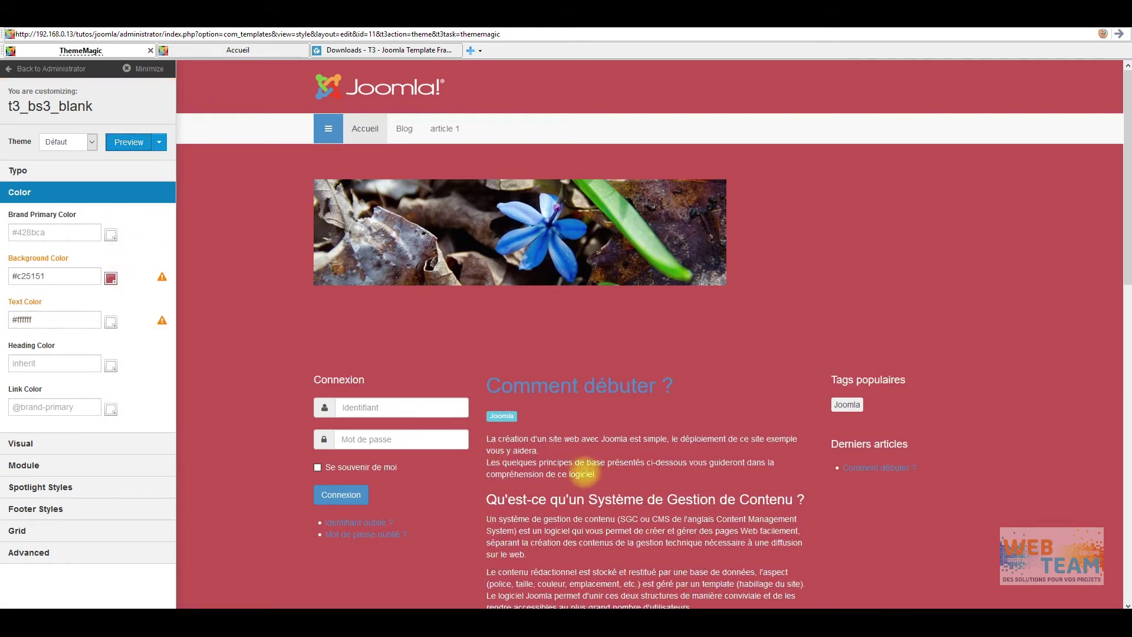
- Set the theme's Heading Color to blue (#2059f5) and preview the site
click(110, 367)
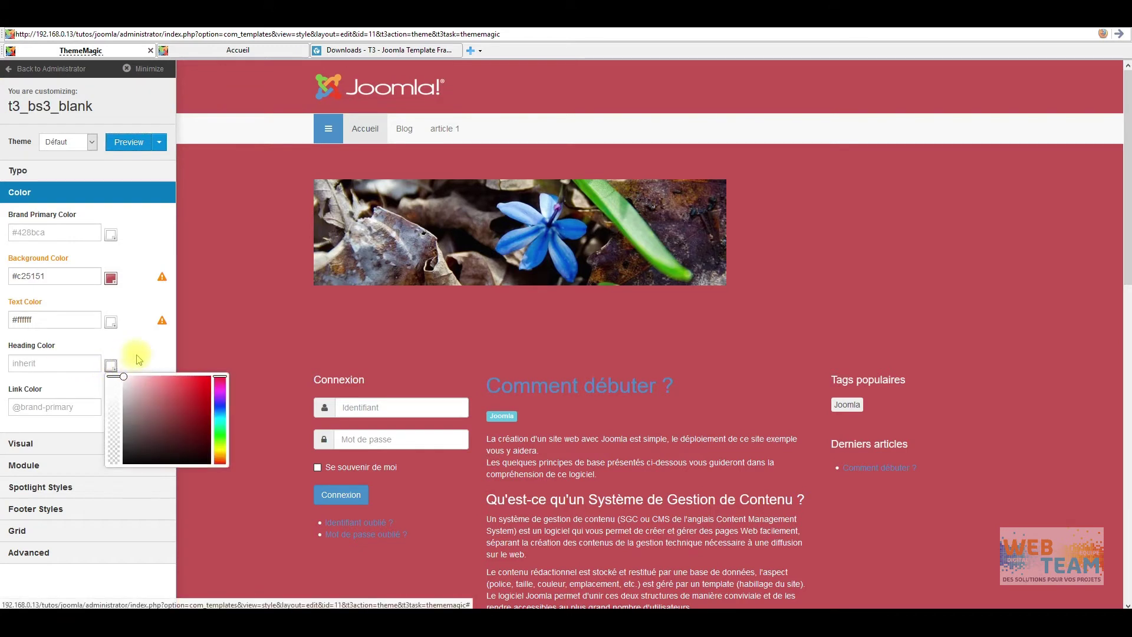
mouse_move(185, 402)
mouse_down()
mouse_move(210, 358)
mouse_move(116, 362)
mouse_move(109, 223)
mouse_move(128, 357)
mouse_up()
click(200, 379)
click(153, 143)
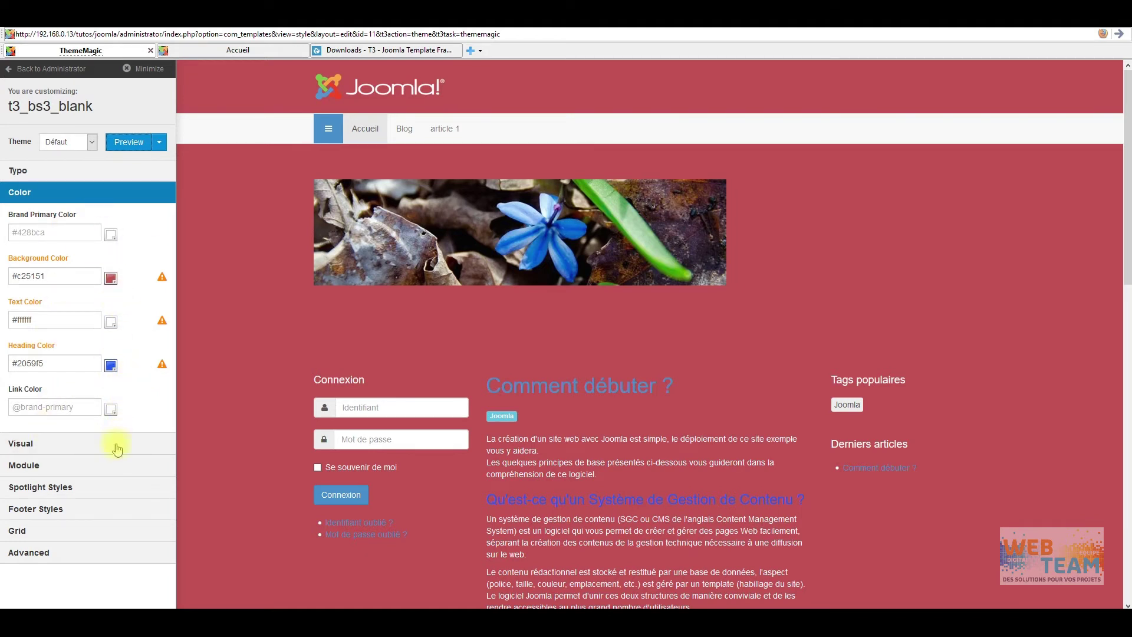
- Examine the Visual, Module, Spotlight Styles, Footer Styles, Grid and Advanced settings in ThemeMagic, and the list of existing themes
click(66, 446)
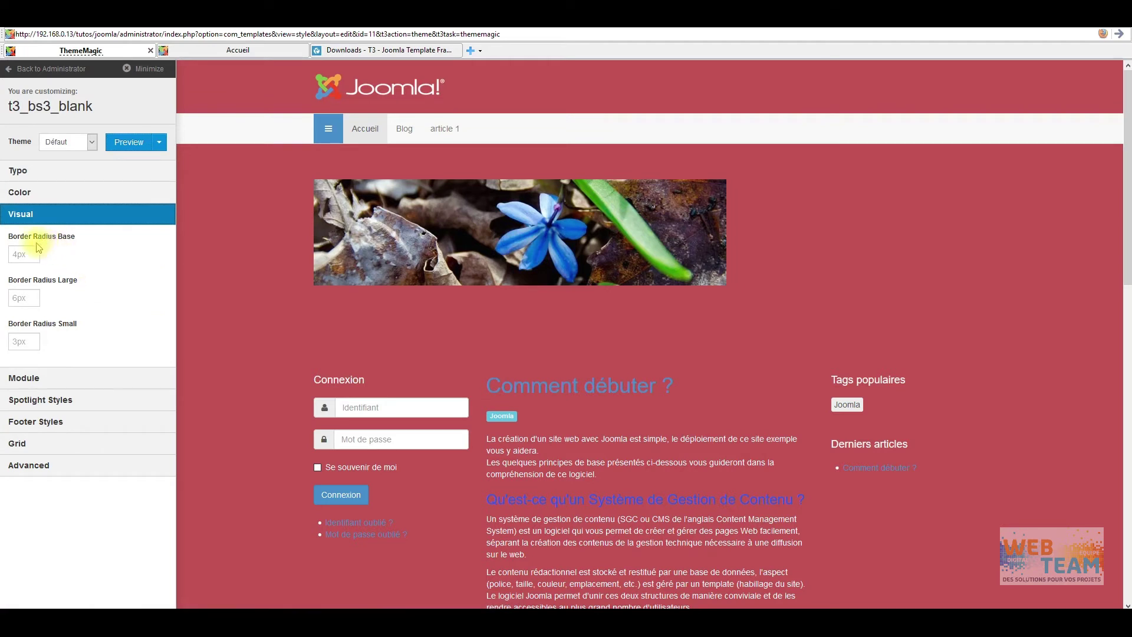
click(72, 379)
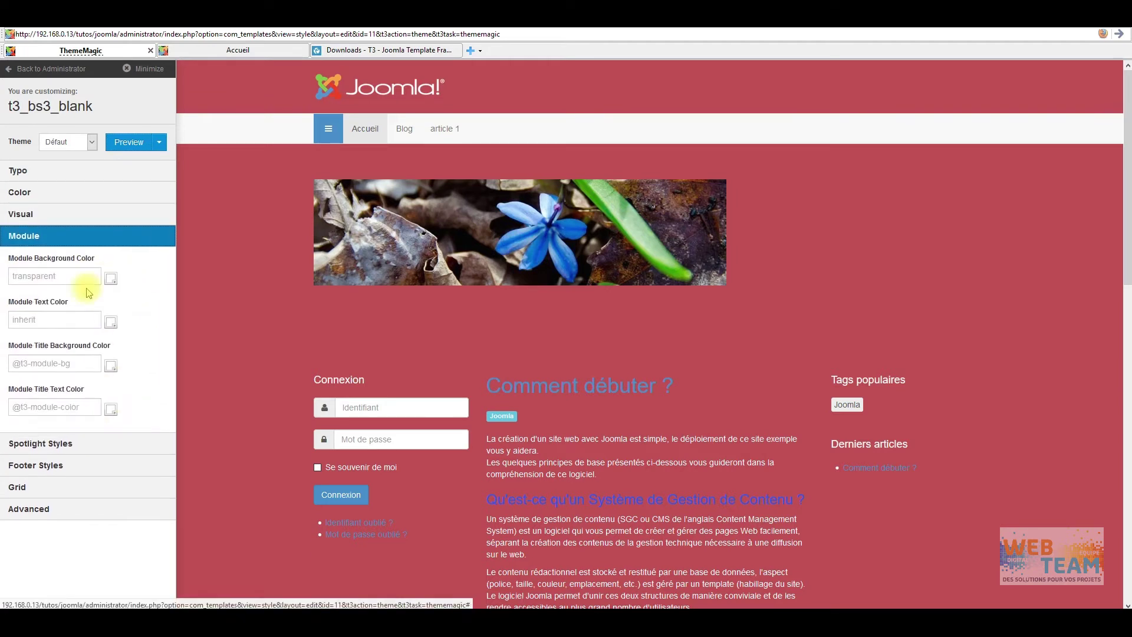
click(96, 444)
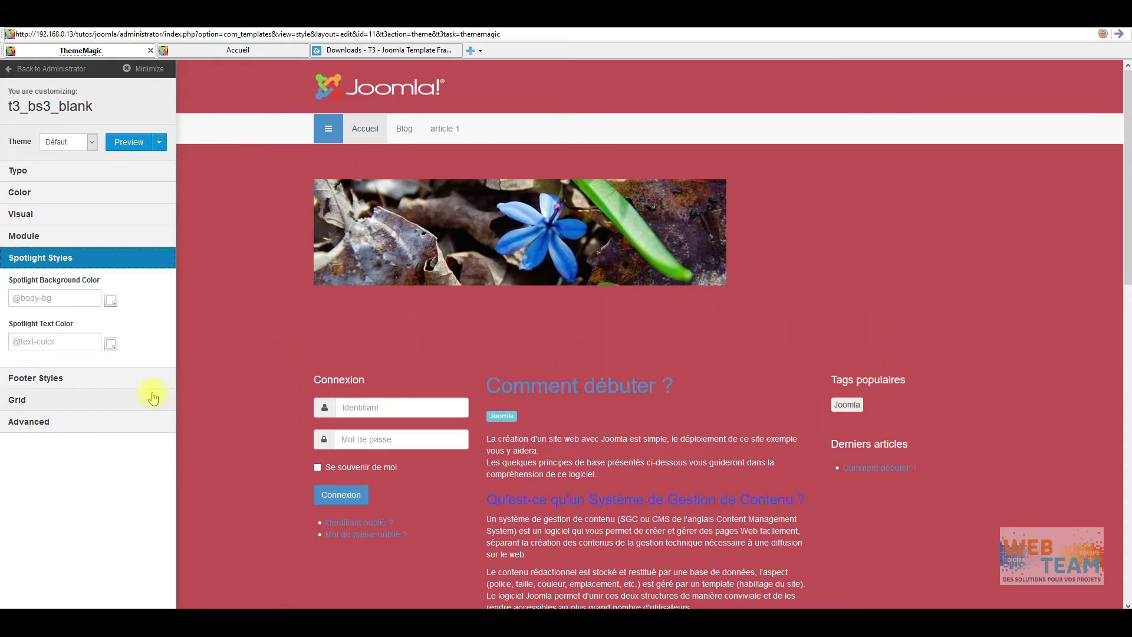
click(76, 377)
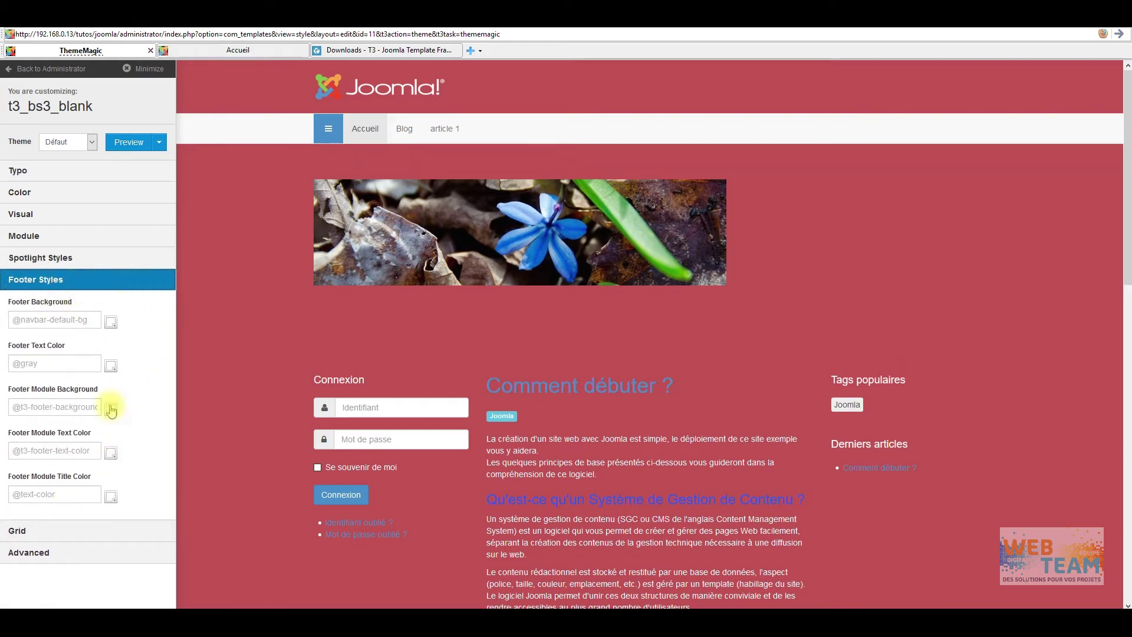
click(73, 530)
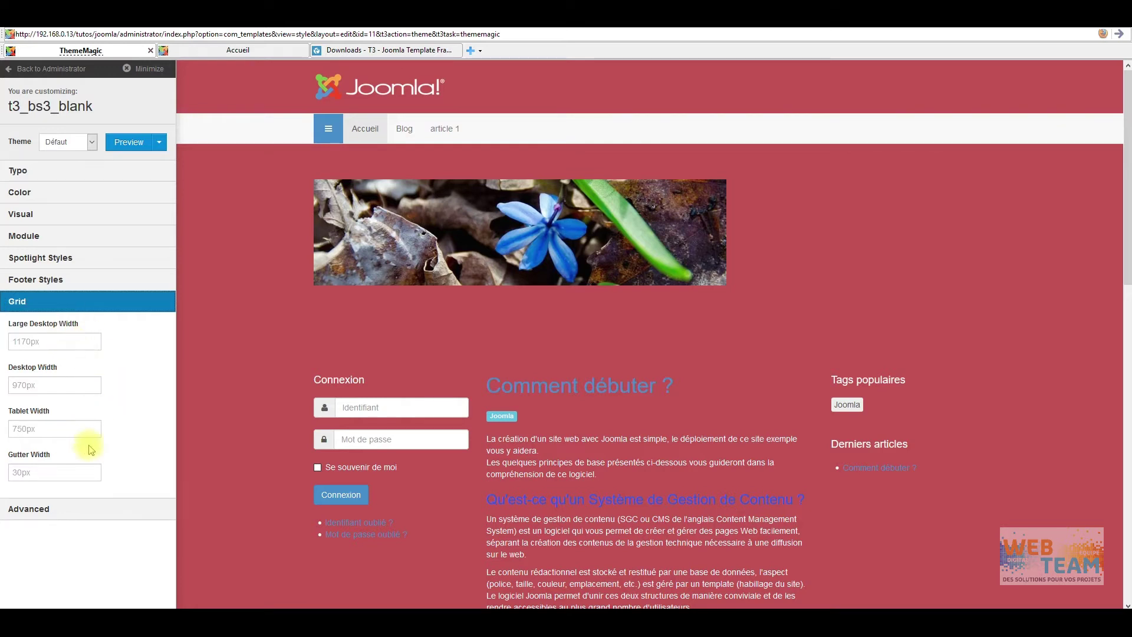
click(89, 512)
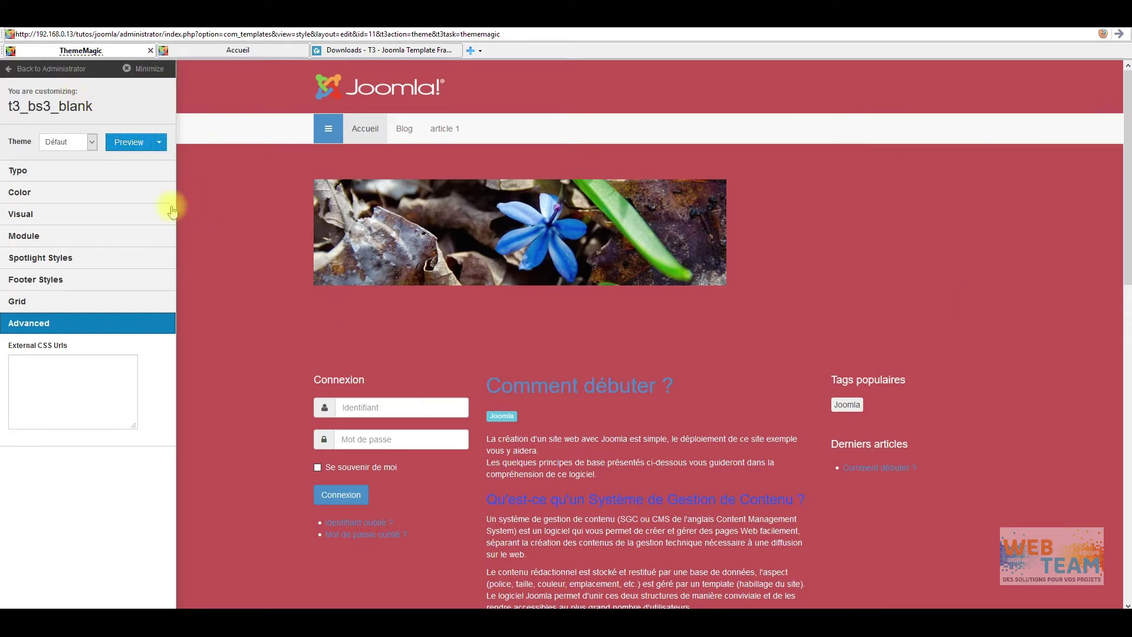
click(93, 143)
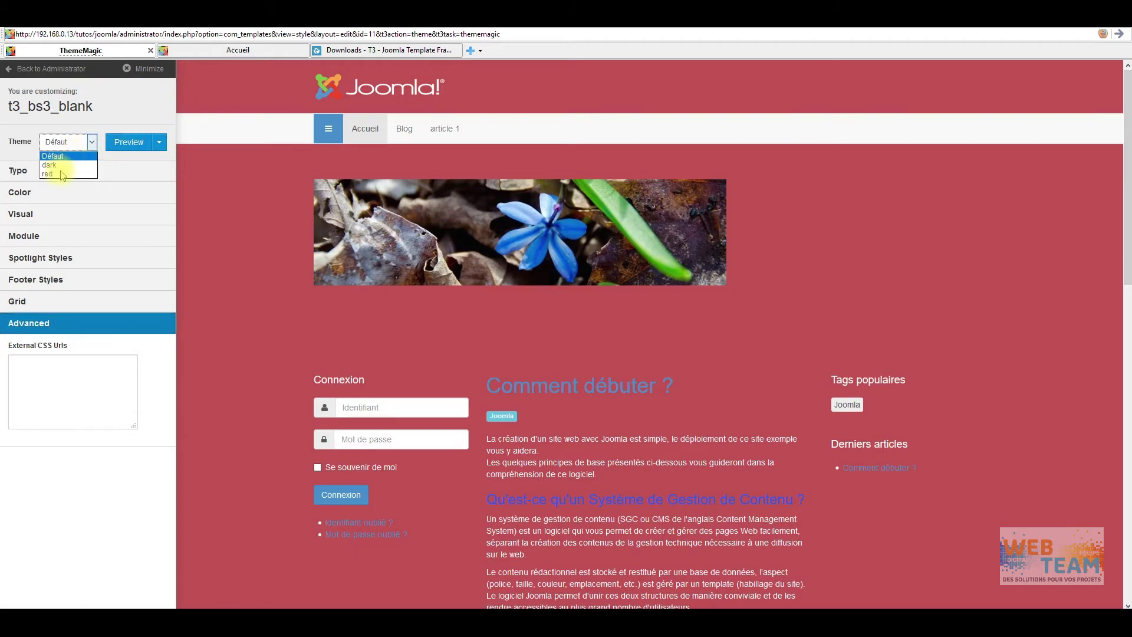
click(184, 110)
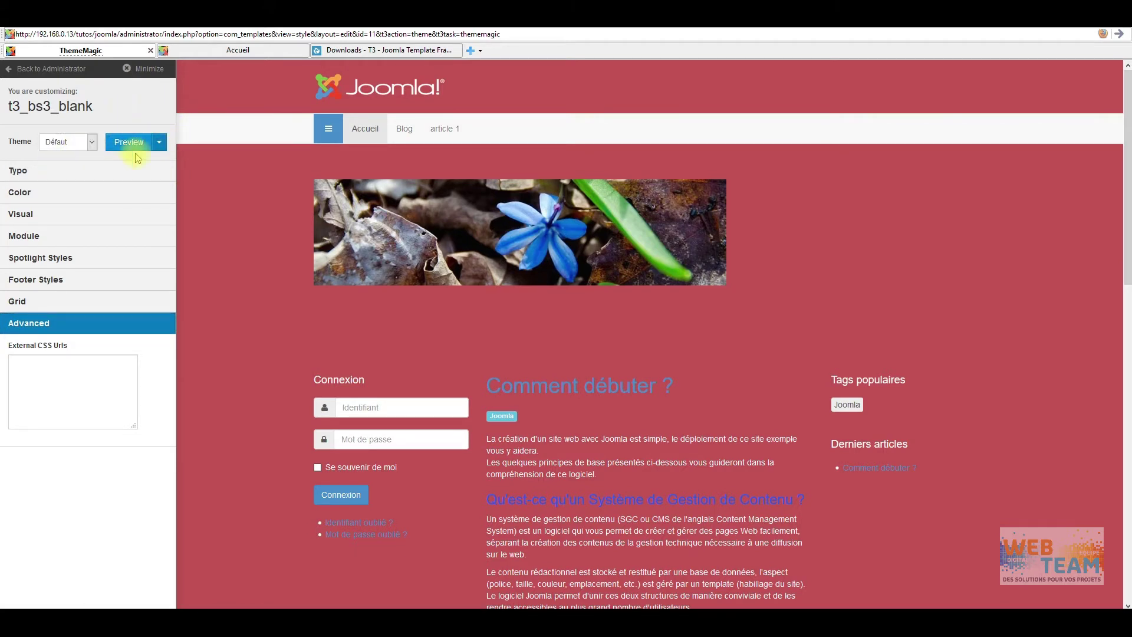
- Save the customized colours as a new theme named mon_site
click(160, 142)
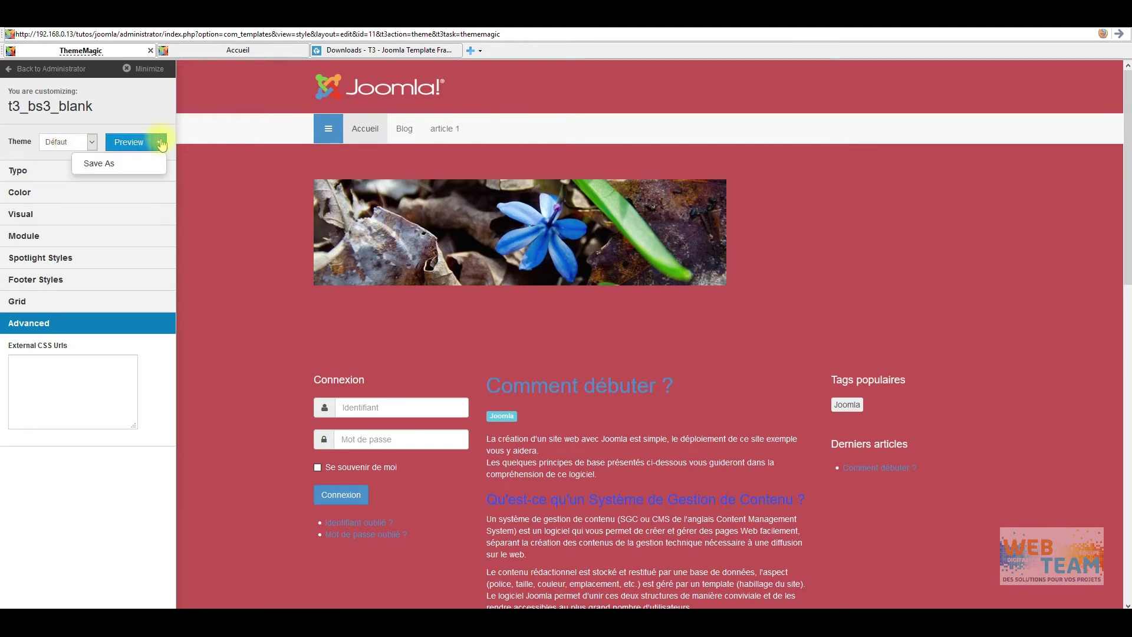
click(115, 167)
text(mon_site)
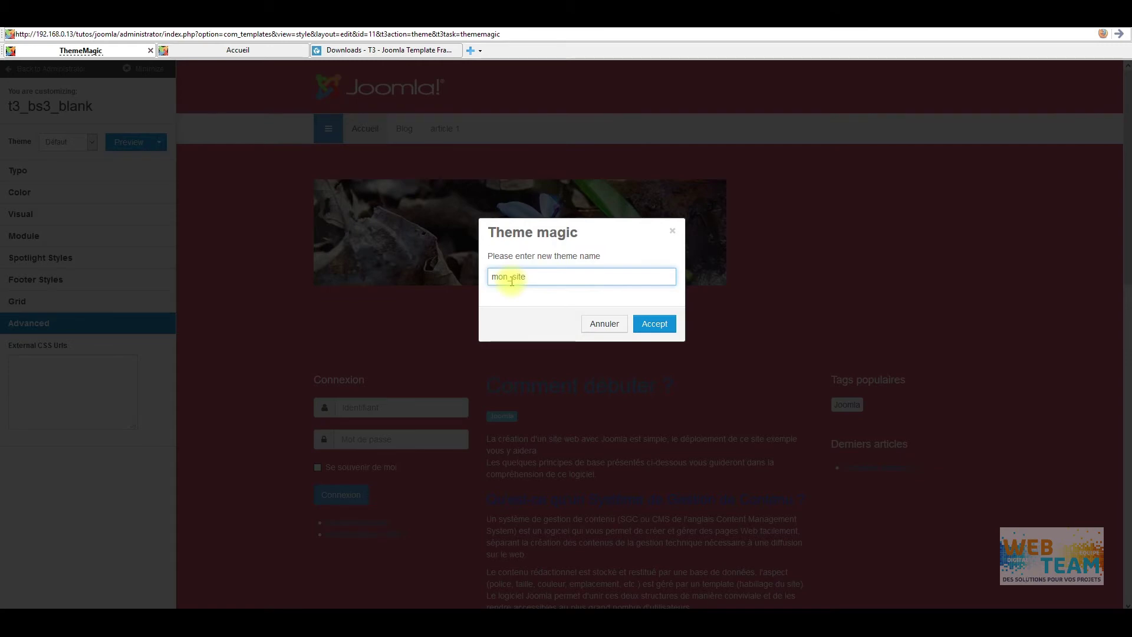
click(658, 323)
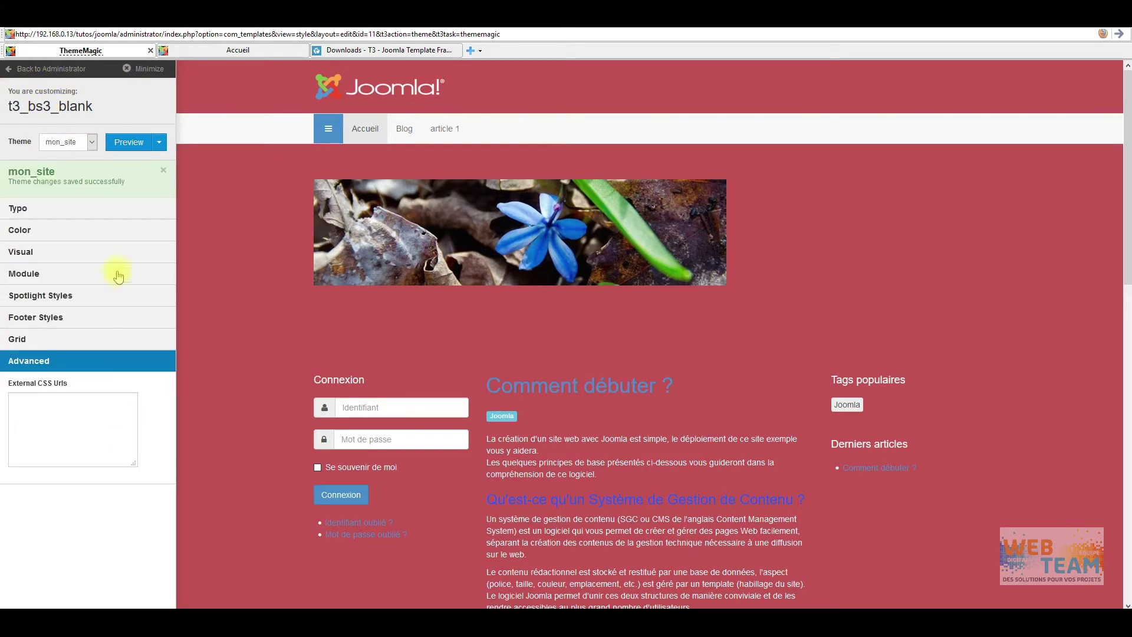
- Return to the template style in the administrator and set its Theme to mon_site
click(54, 70)
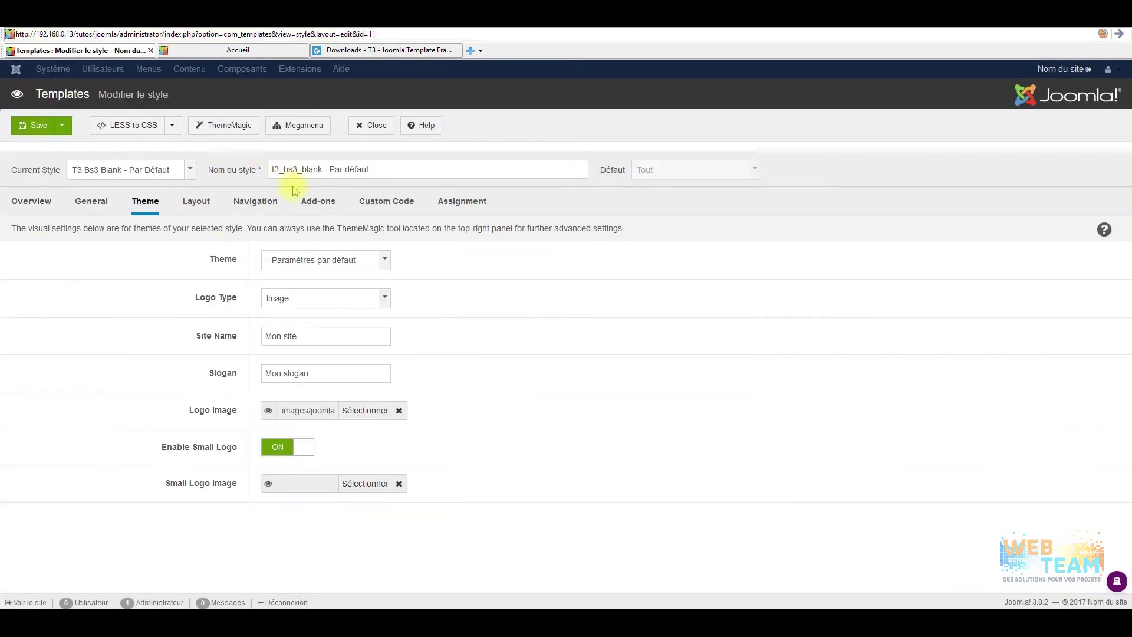
click(356, 262)
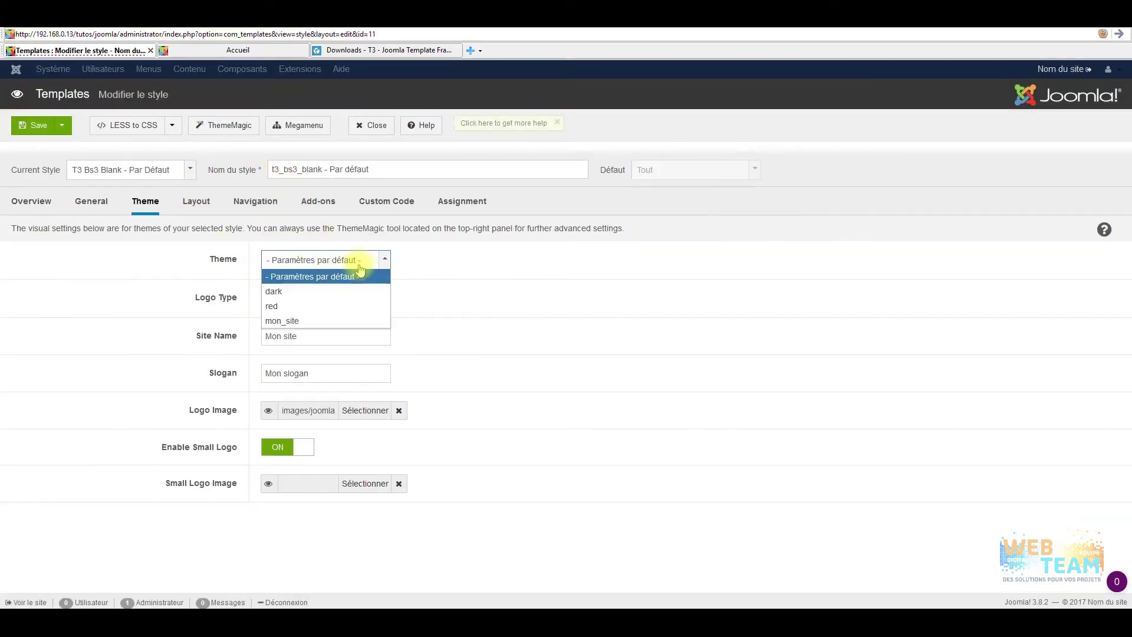
click(310, 321)
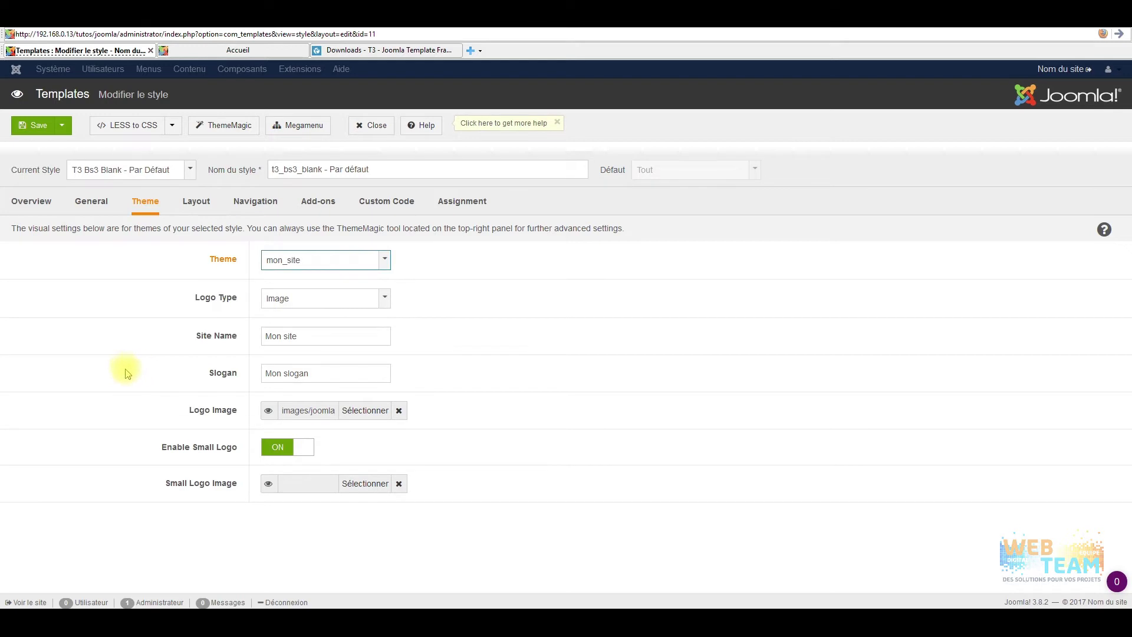
- Assign the mon-site-layout (local) layout to the template style and save the style
click(197, 203)
click(324, 271)
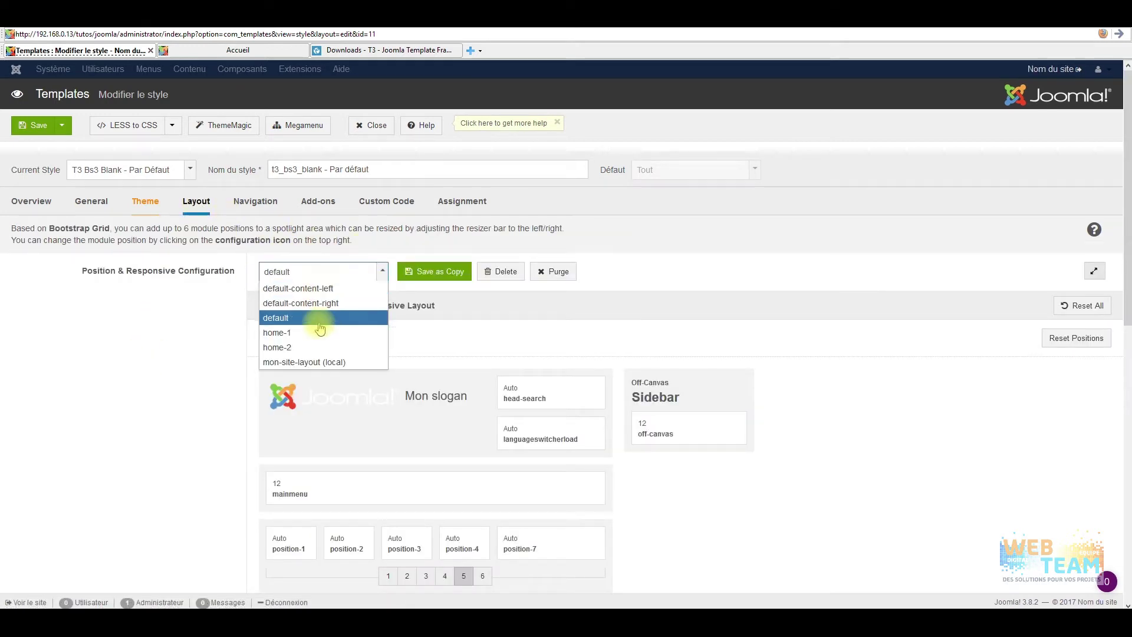
click(307, 362)
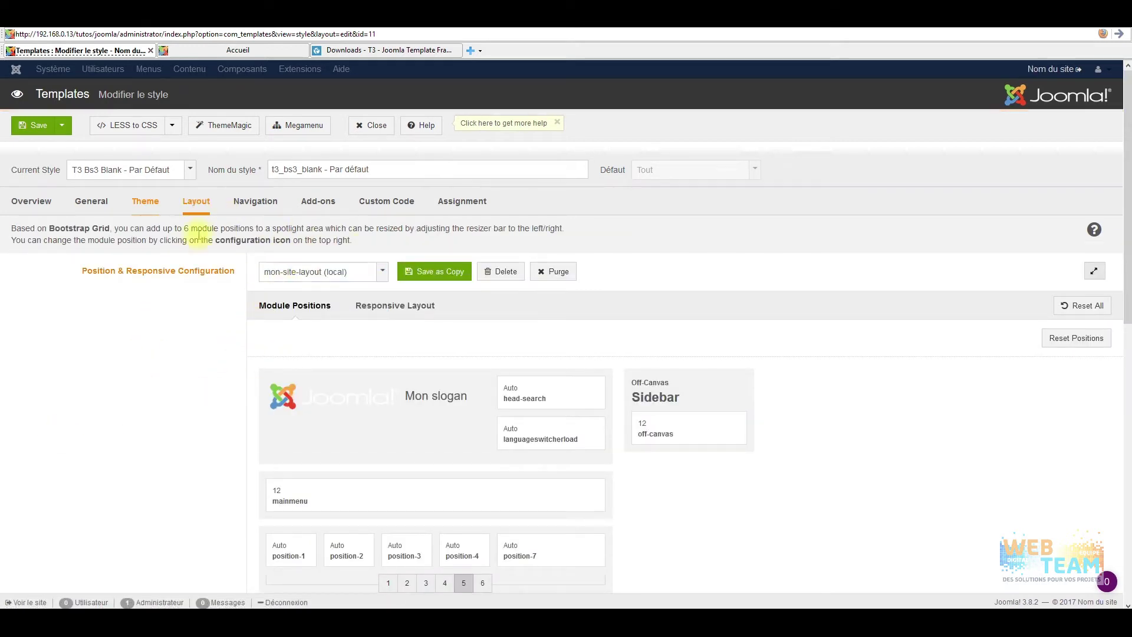
click(37, 125)
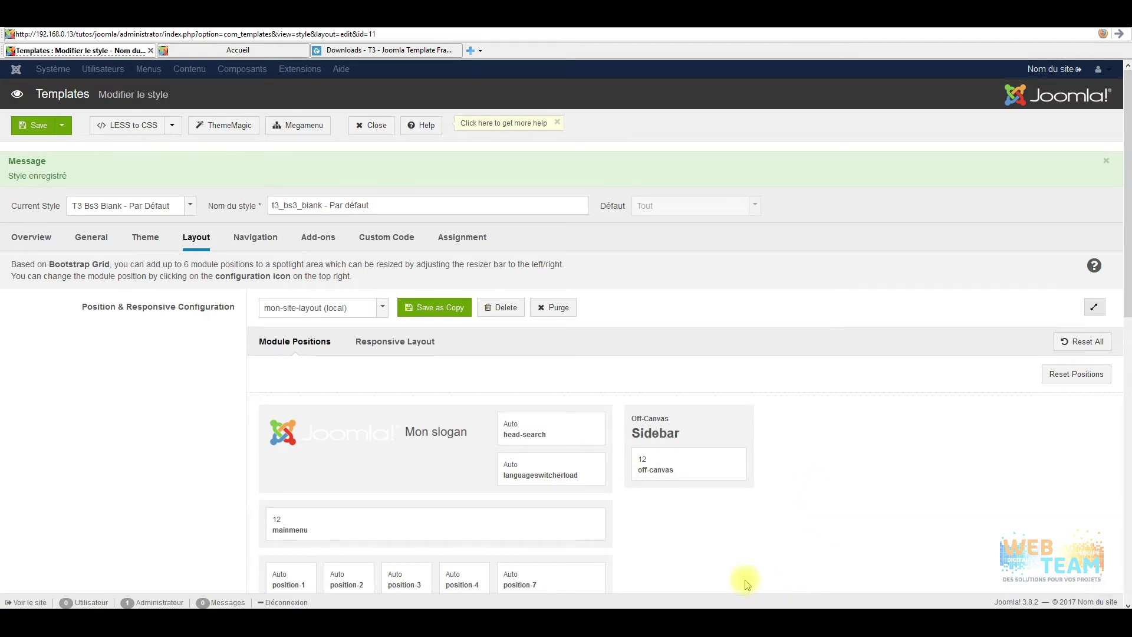
- Switch to the file explorer and compare the layout files in t3_bs3_blank's tpls folder with those in local/tpls
mouse_move(595, 606)
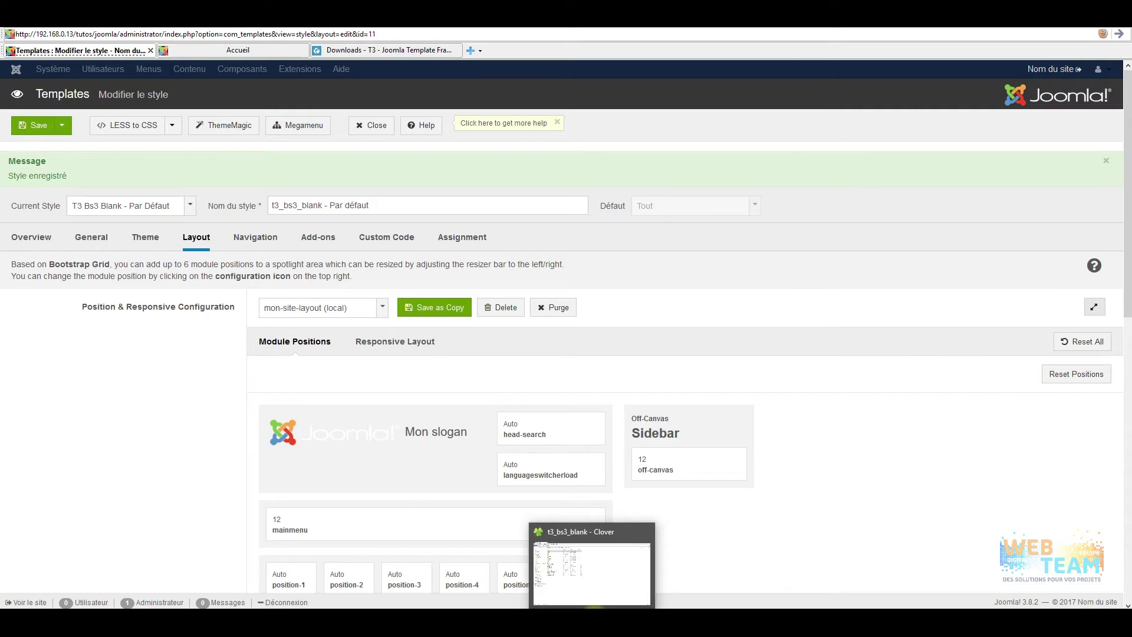
click(590, 560)
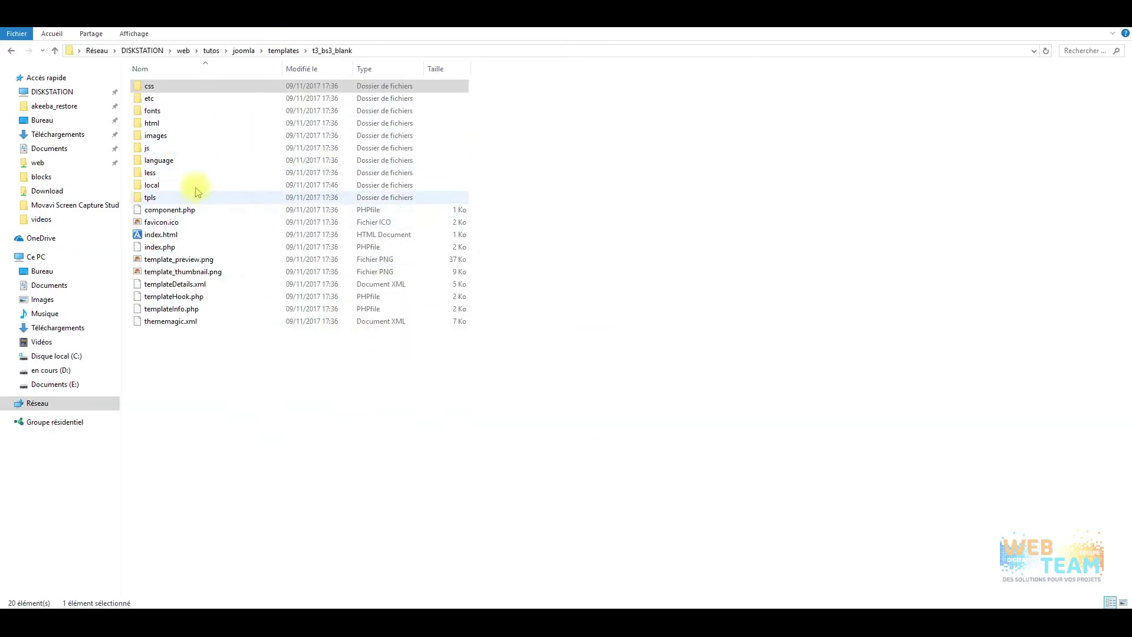
double_click(161, 199)
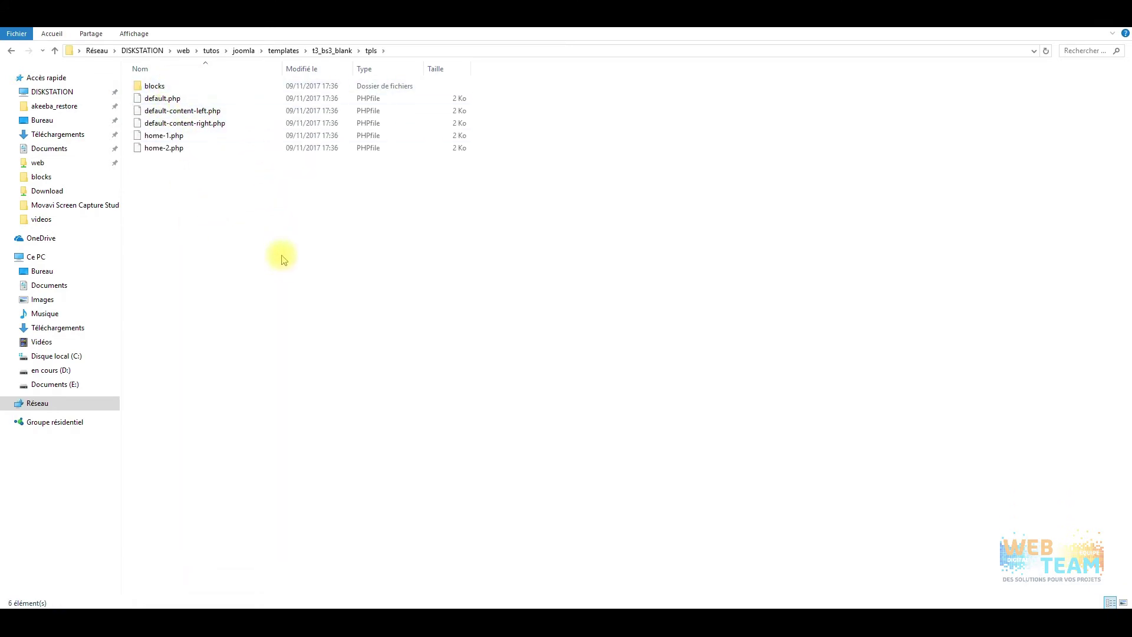
click(332, 51)
double_click(162, 188)
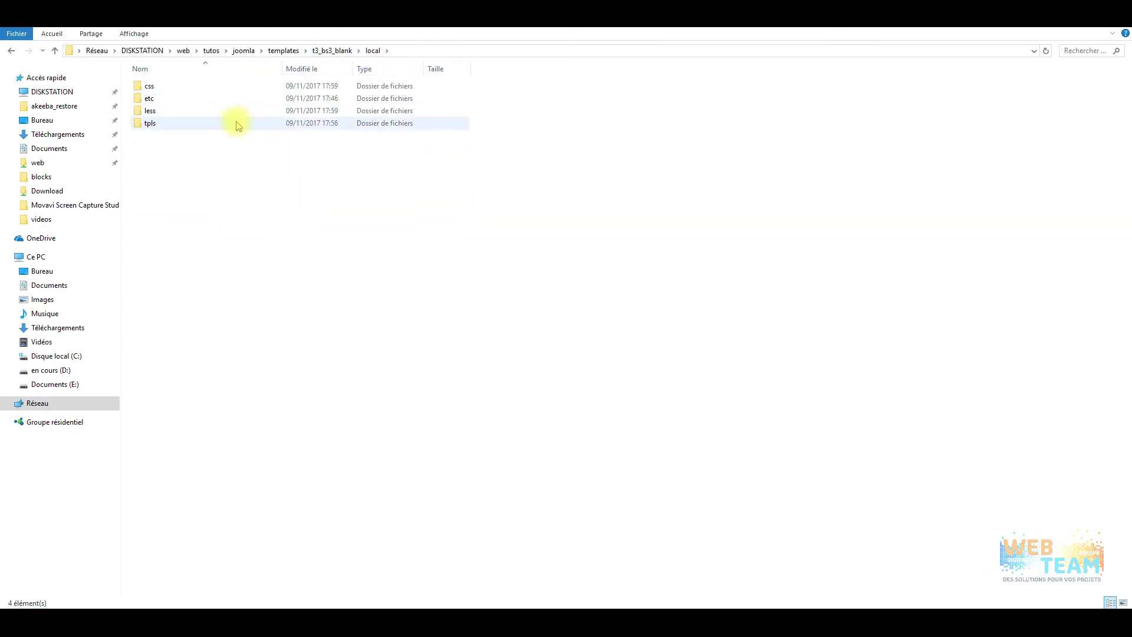
double_click(157, 123)
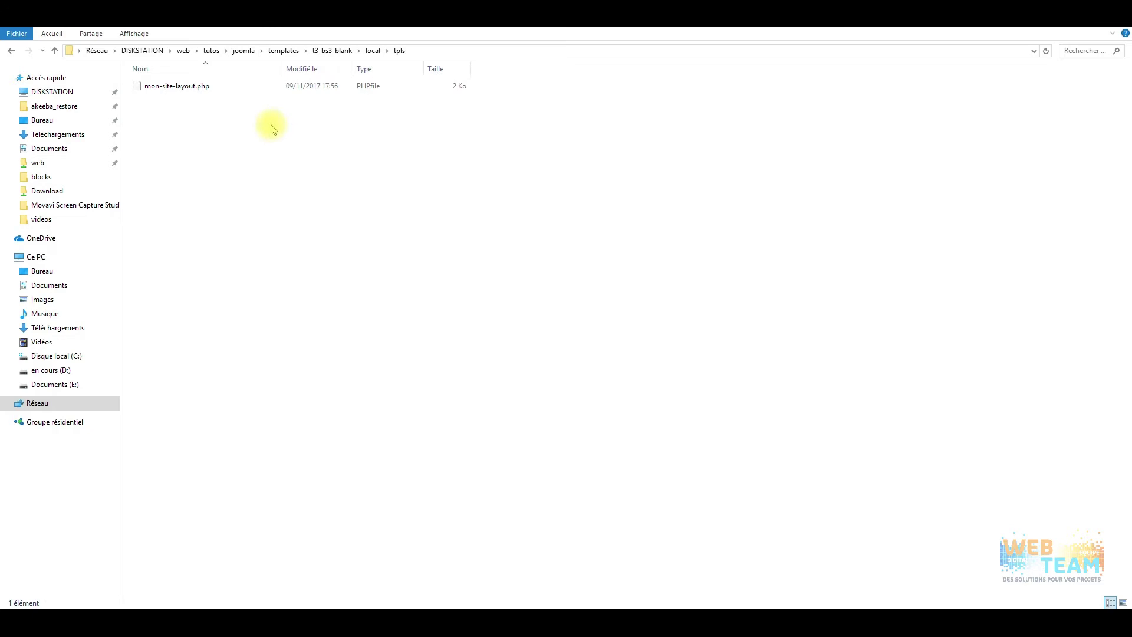
click(373, 50)
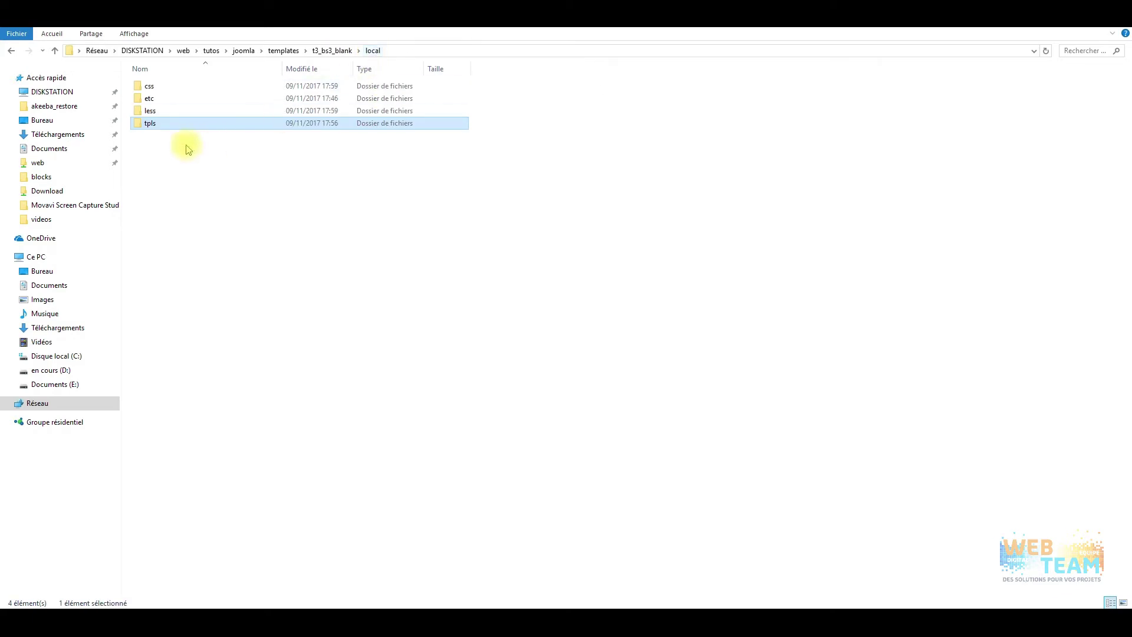
click(347, 53)
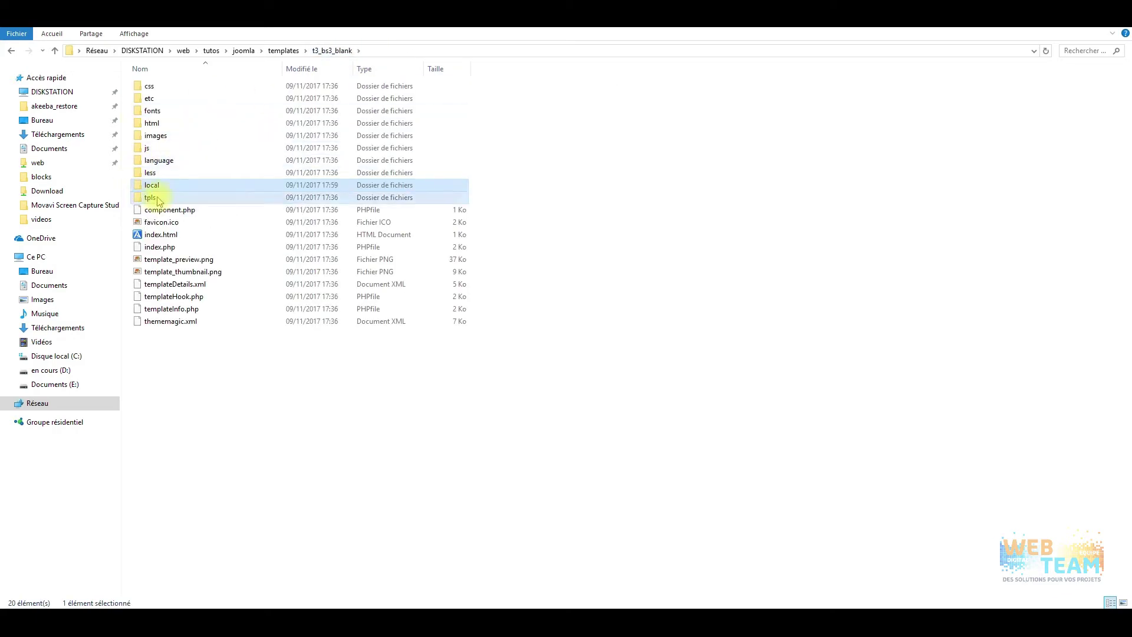
- Copy footer.php from the template's original tpls/blocks folder
click(158, 198)
double_click(158, 199)
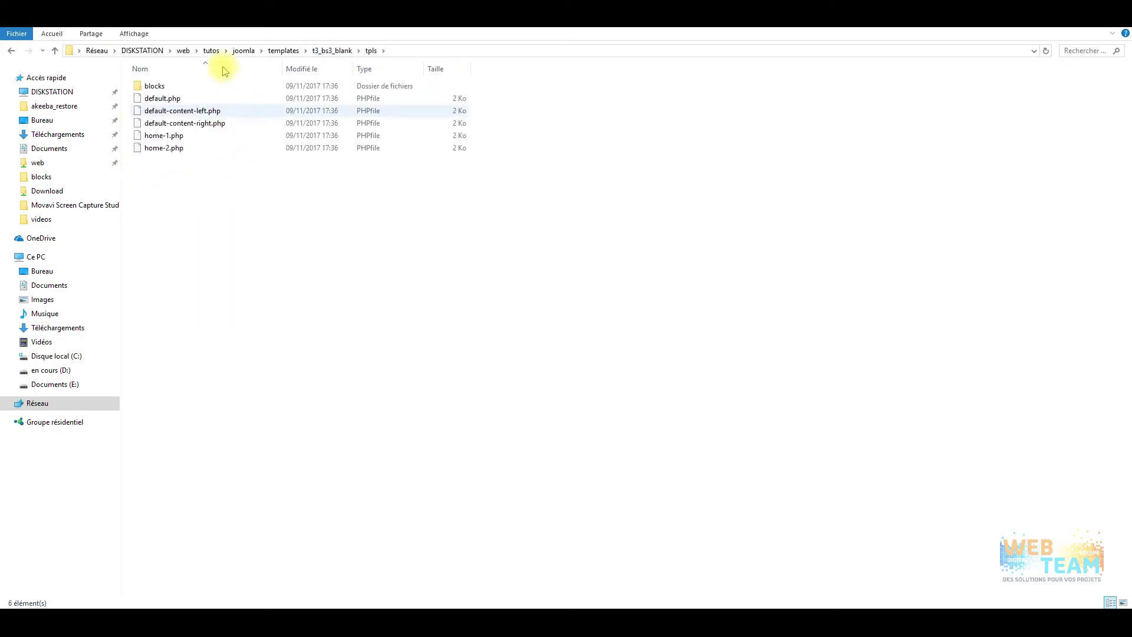
double_click(152, 87)
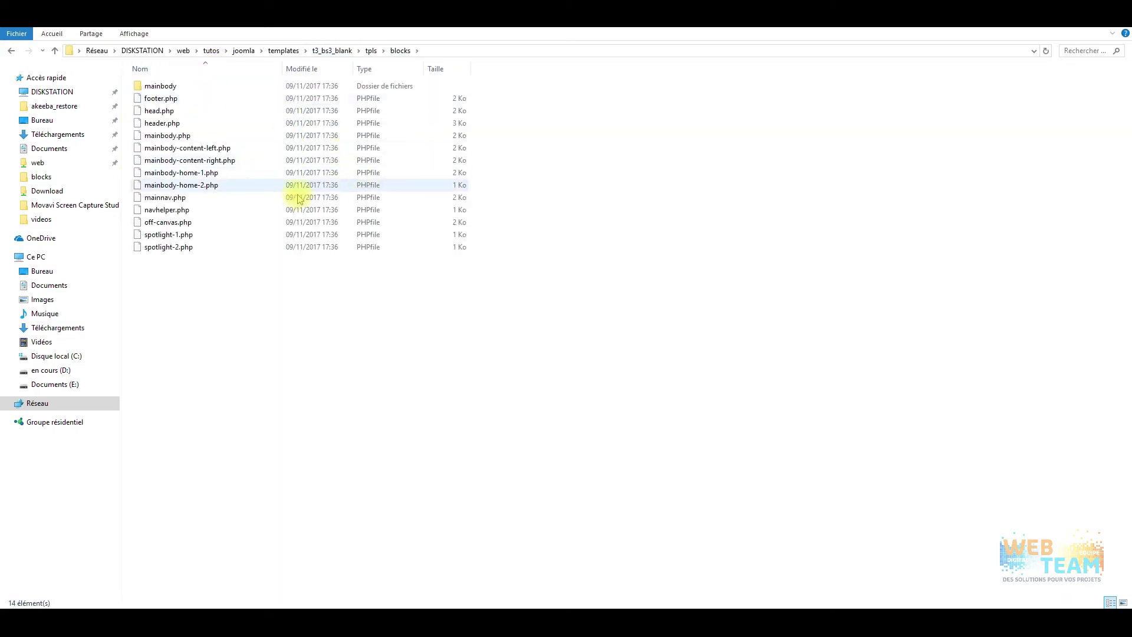
right_click(164, 103)
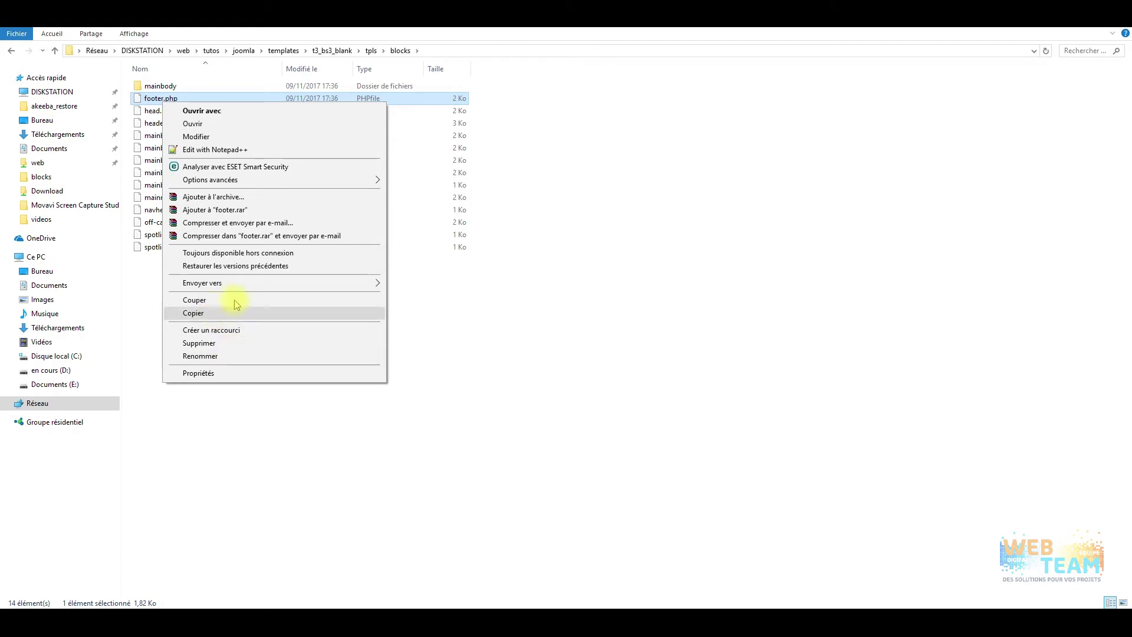
click(202, 314)
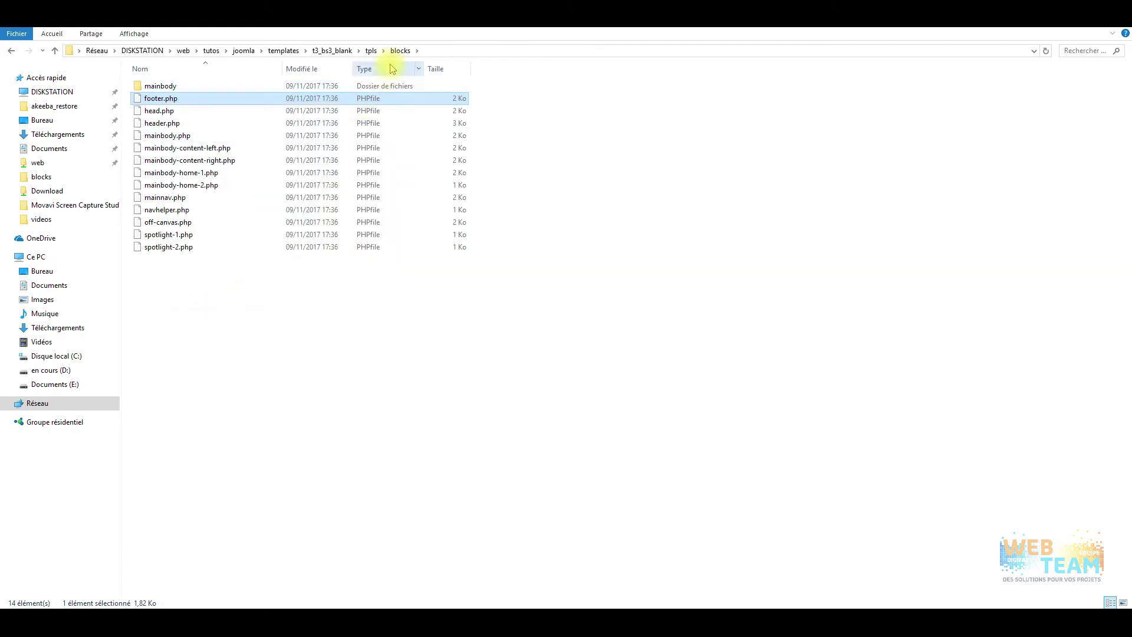
- Create a folder named blocks inside the template's local/tpls folder and open it
click(332, 50)
double_click(152, 186)
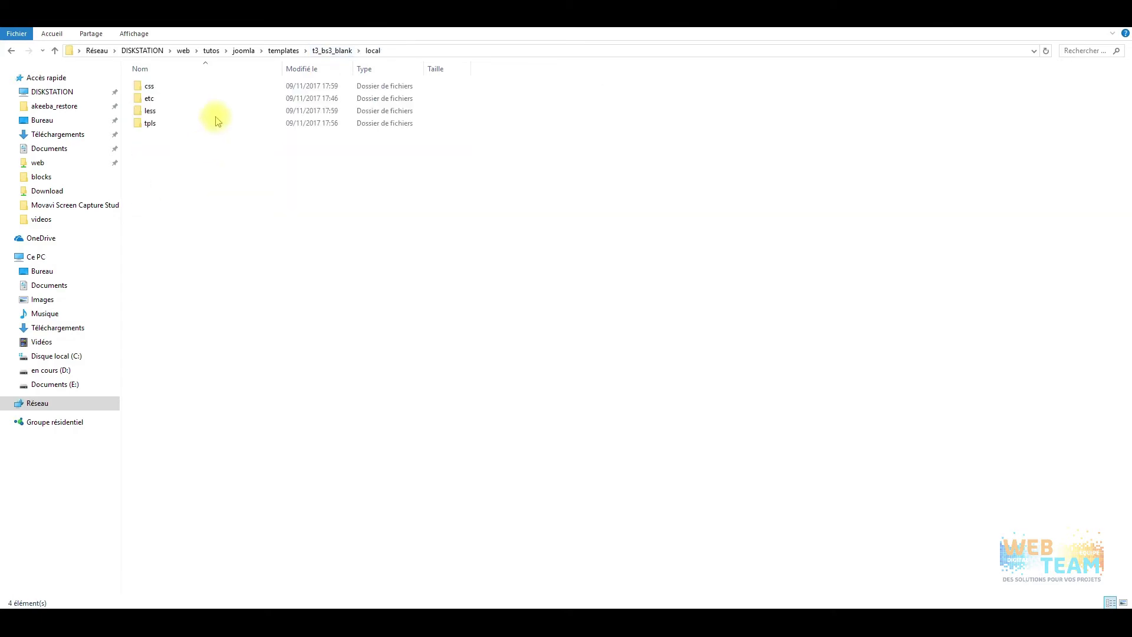
double_click(151, 112)
right_click(194, 154)
mouse_move(280, 286)
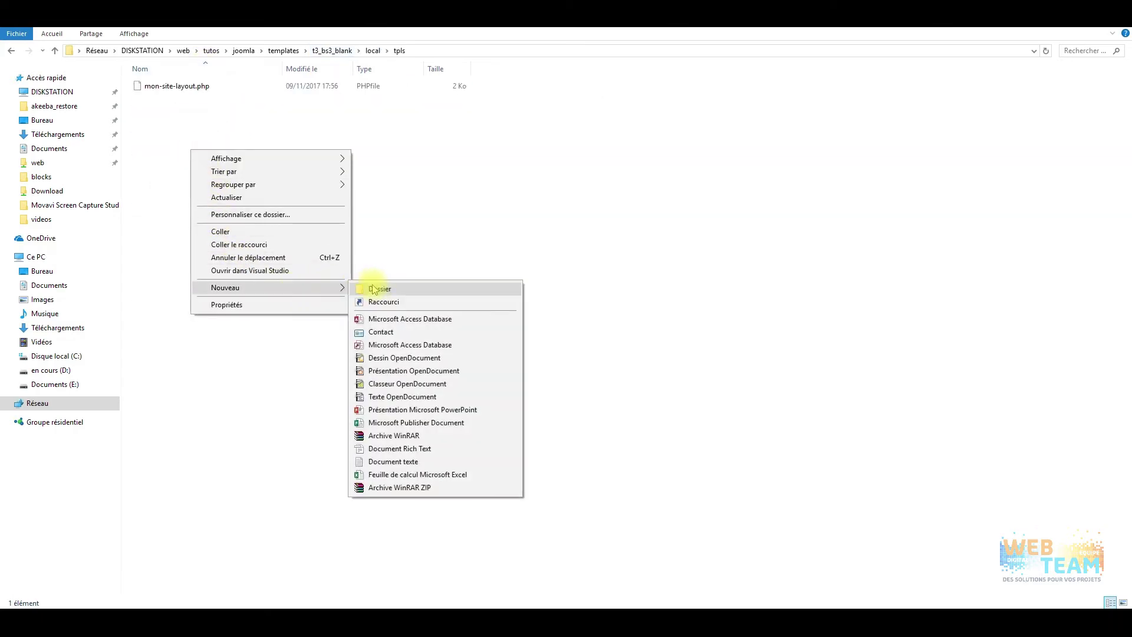
click(380, 287)
text(blocks)
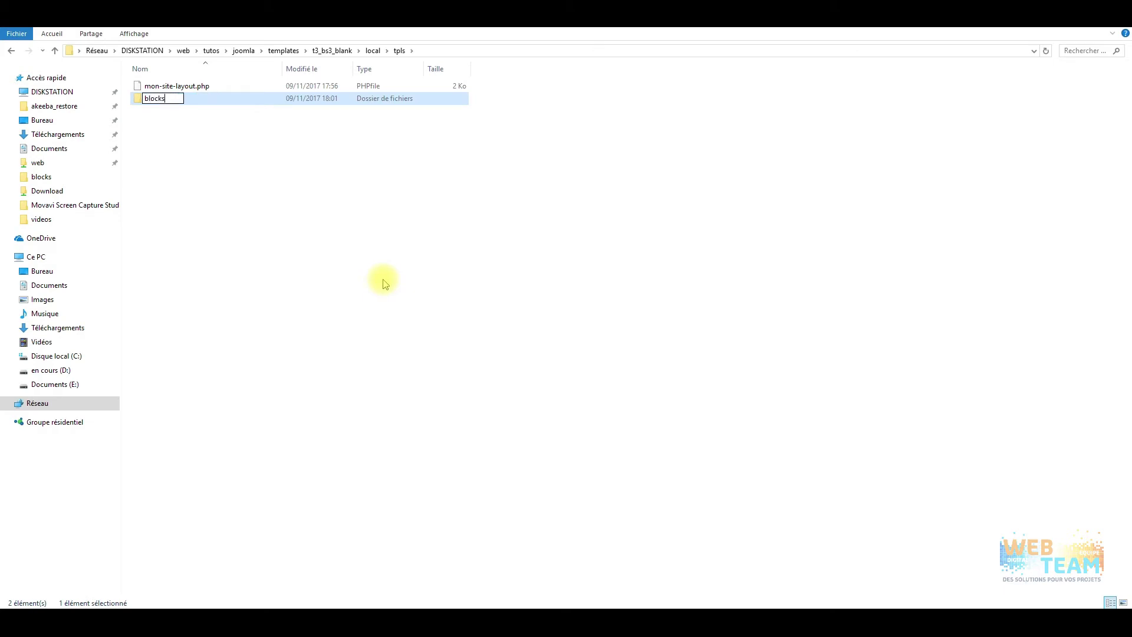
key(Return)
key(Return)
- Paste footer.php into local/tpls/blocks and open the copy in Notepad++
right_click(270, 213)
click(318, 295)
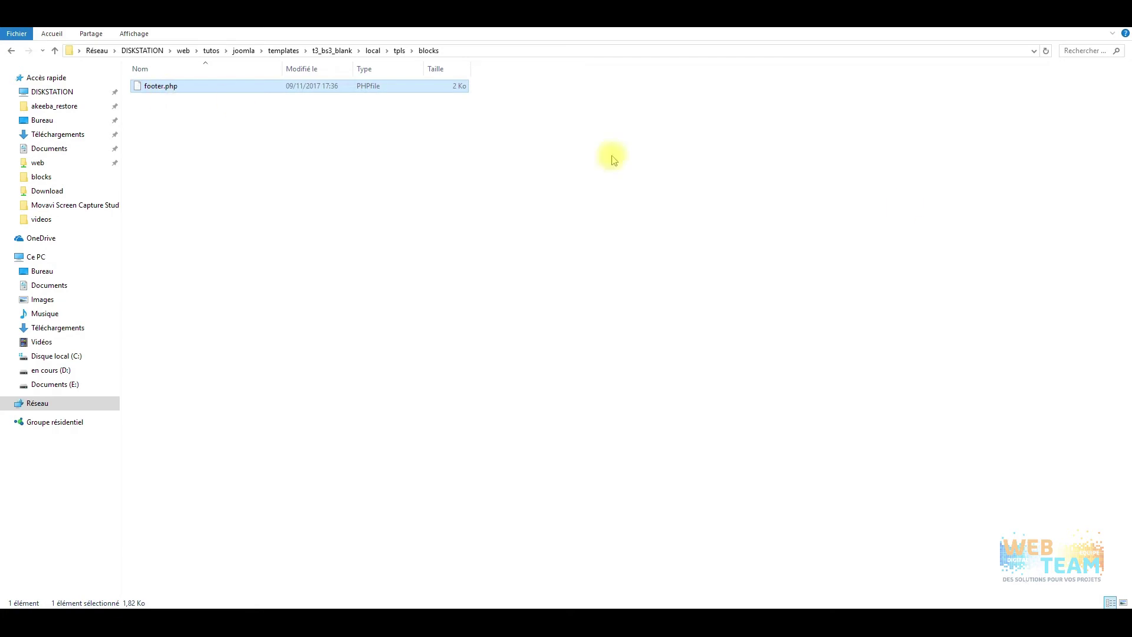
right_click(158, 90)
click(294, 132)
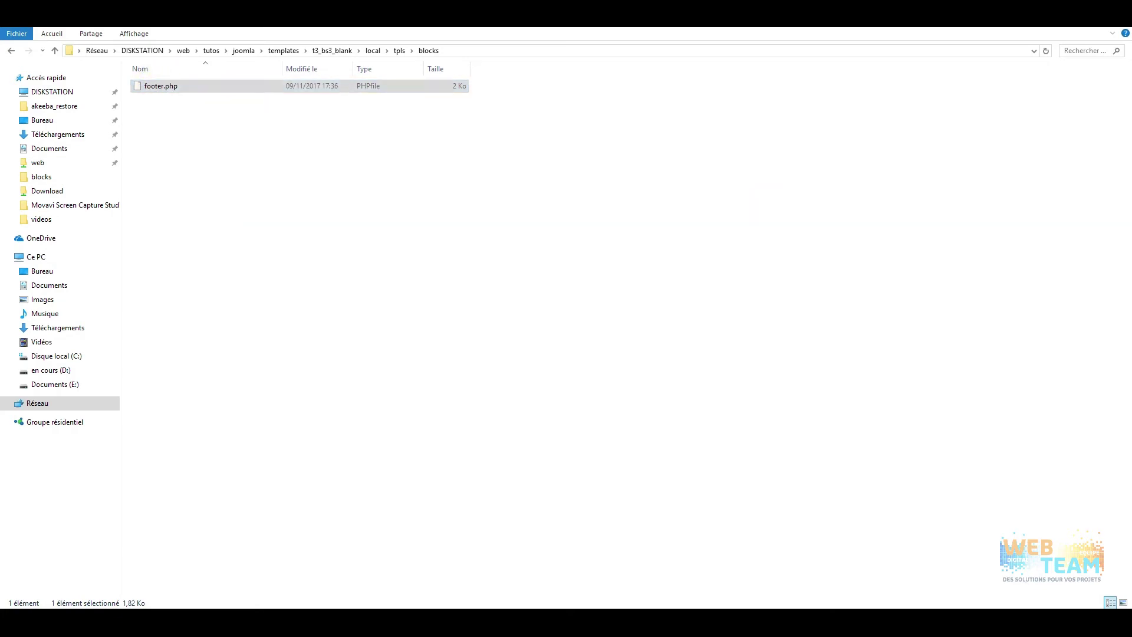
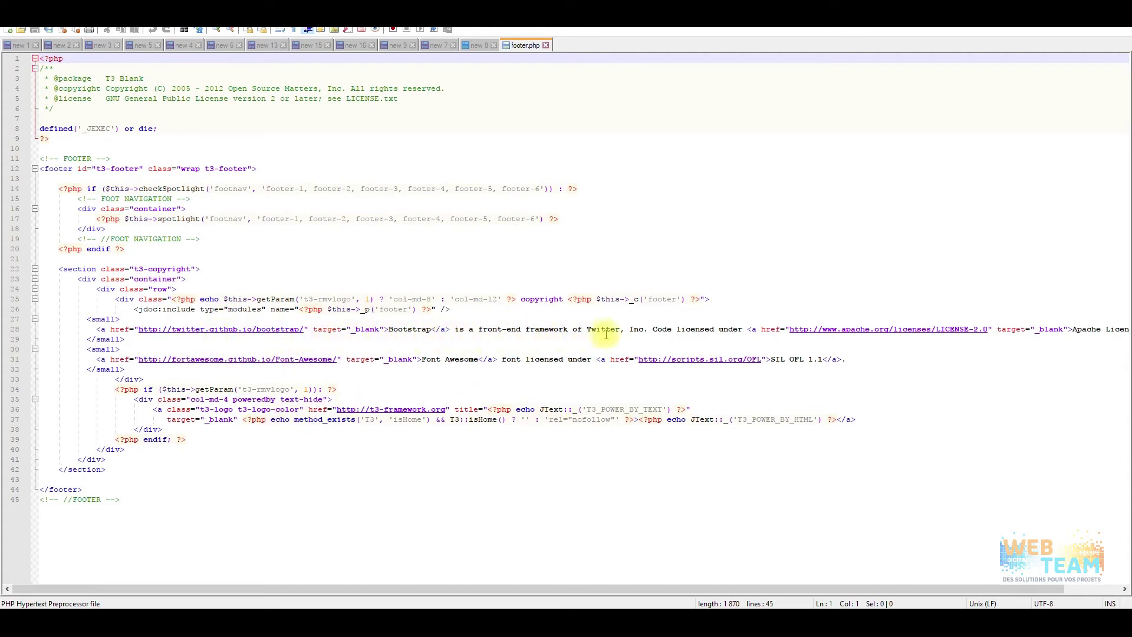
- Examine the Bootstrap and Font Awesome credit code in footer.php and the matching footer on the site's home page
click(738, 329)
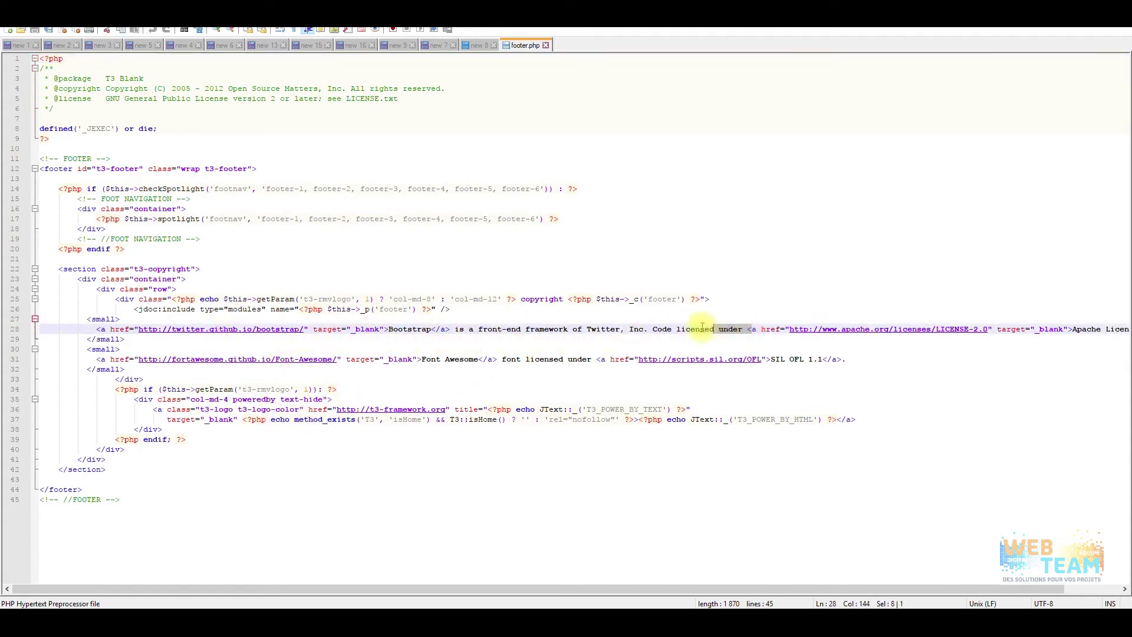
click(111, 319)
drag(77, 320, 229, 364)
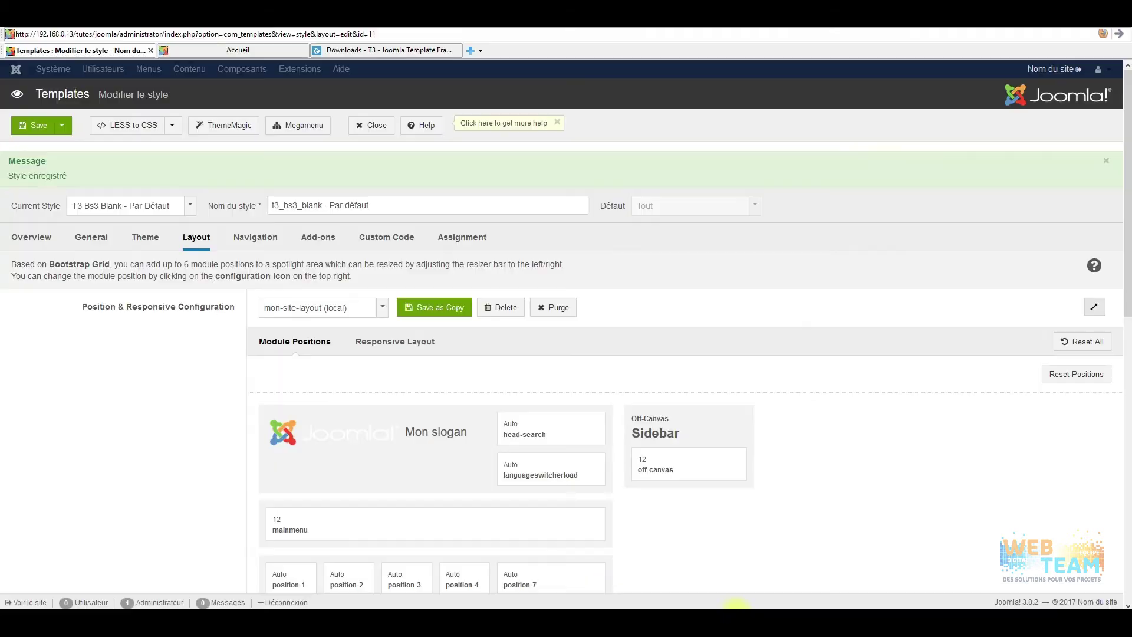
click(240, 44)
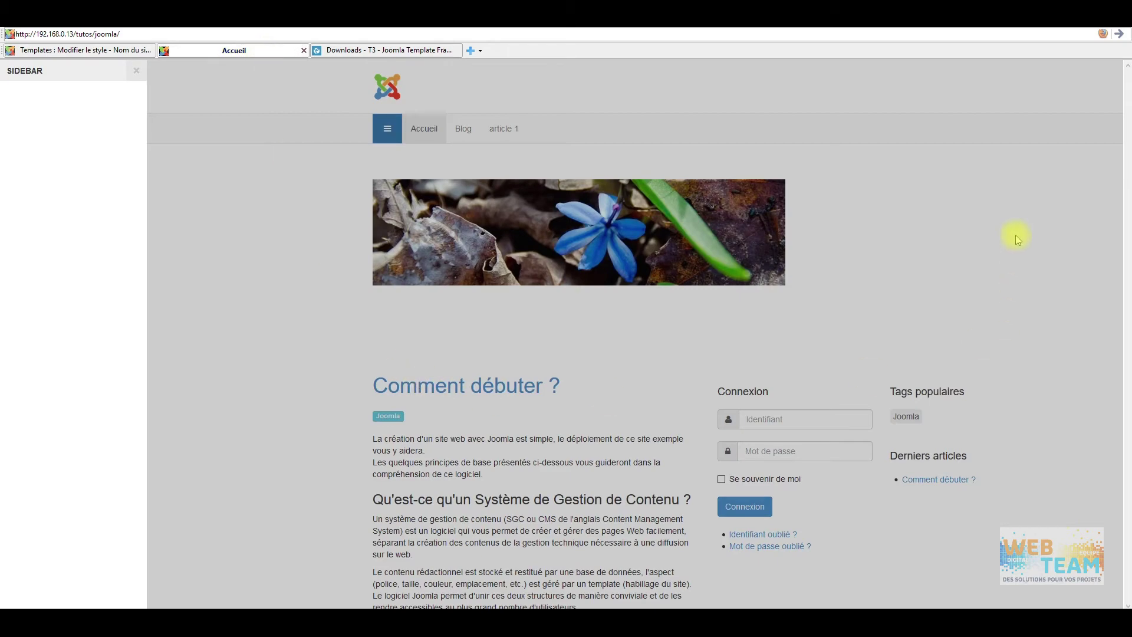
click(136, 70)
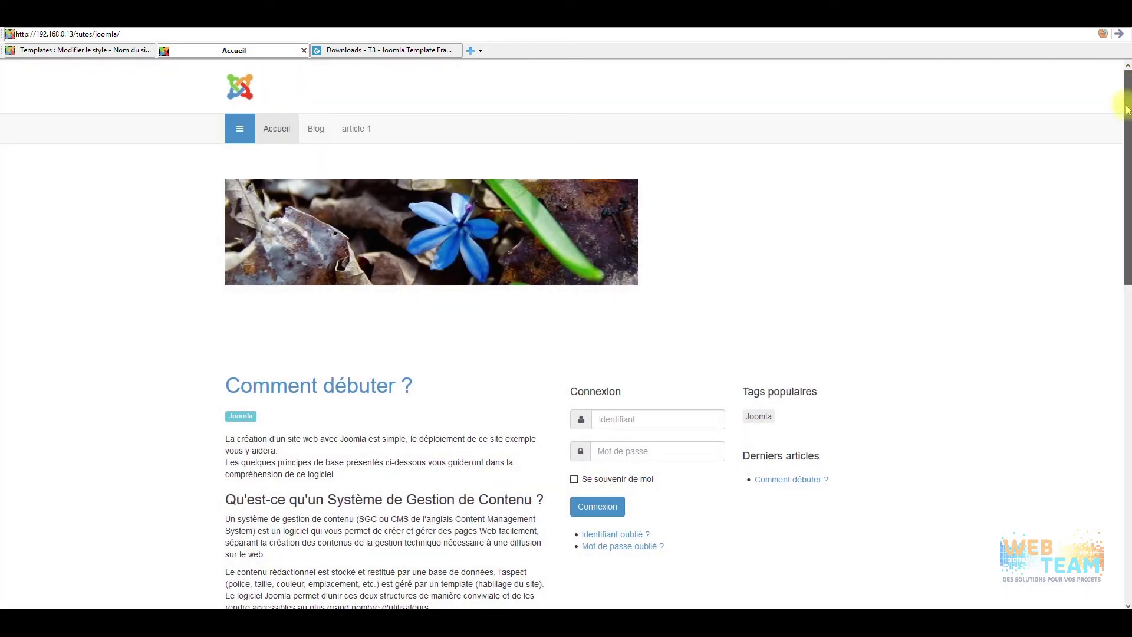
drag(1128, 87, 1112, 518)
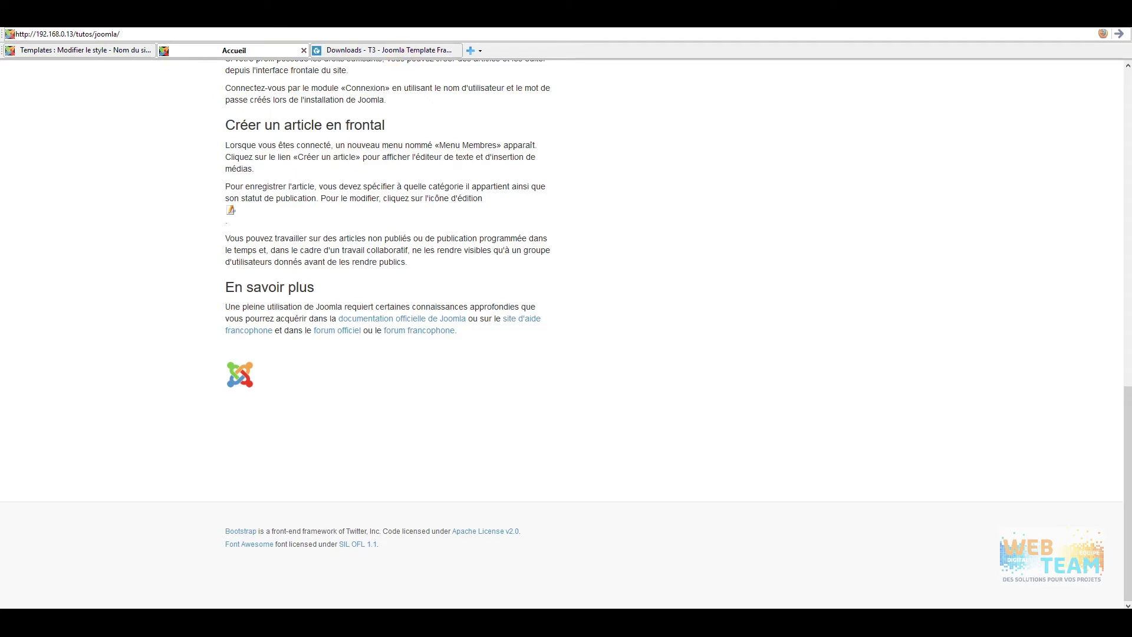
- Return to footer.php and delete the two <small> blocks holding the Bootstrap and Font Awesome licence credits
click(536, 613)
click(233, 271)
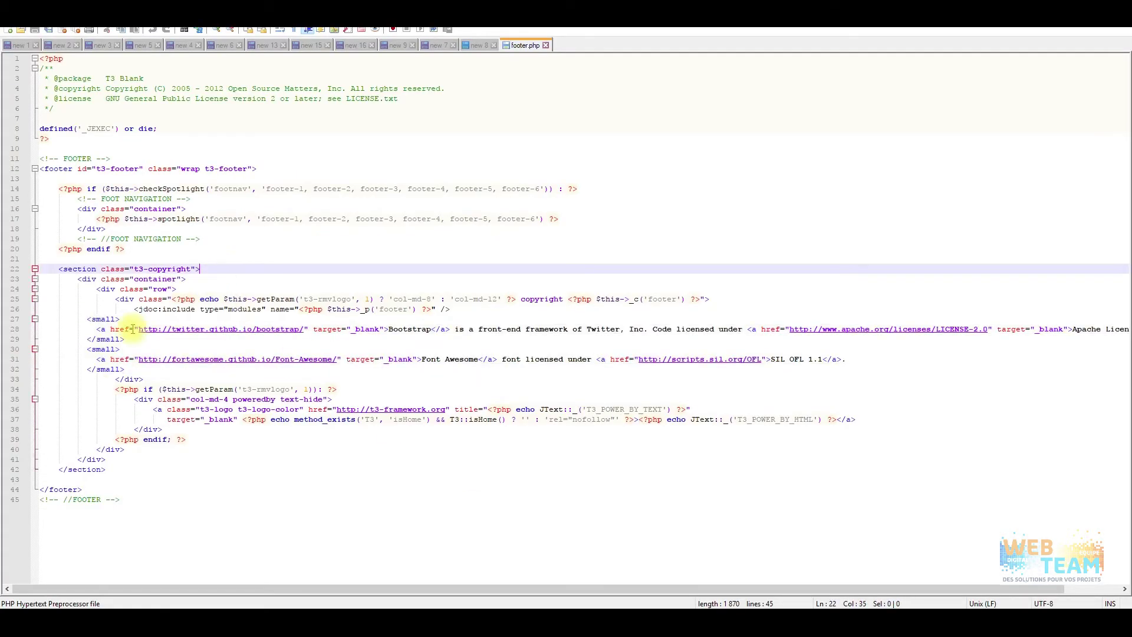
drag(88, 319, 137, 340)
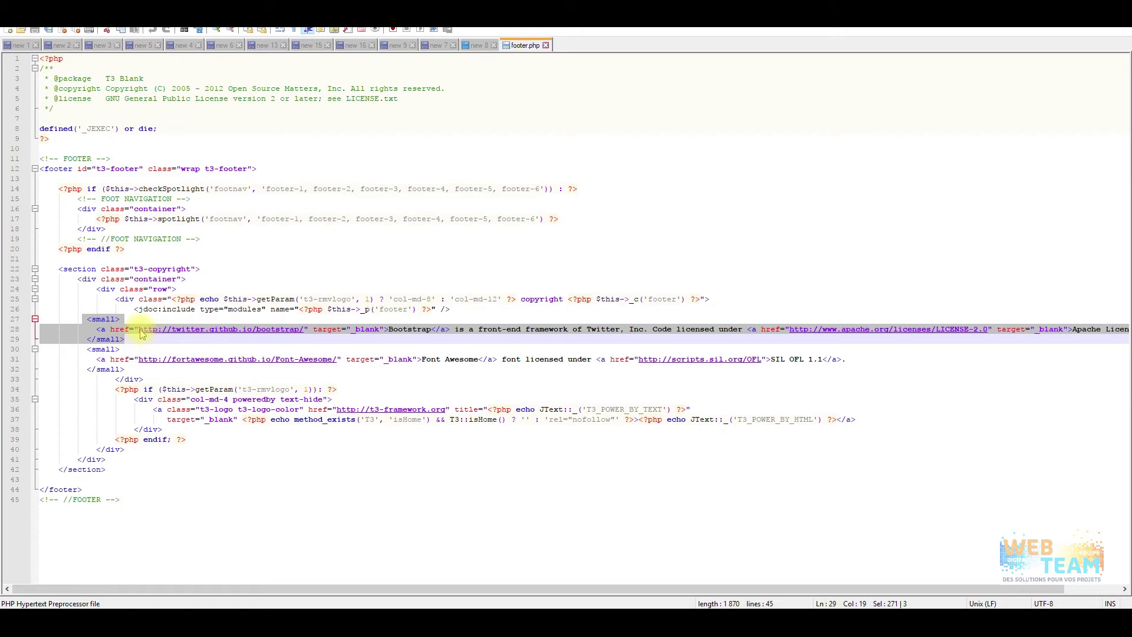
key(Delete)
drag(78, 329, 148, 349)
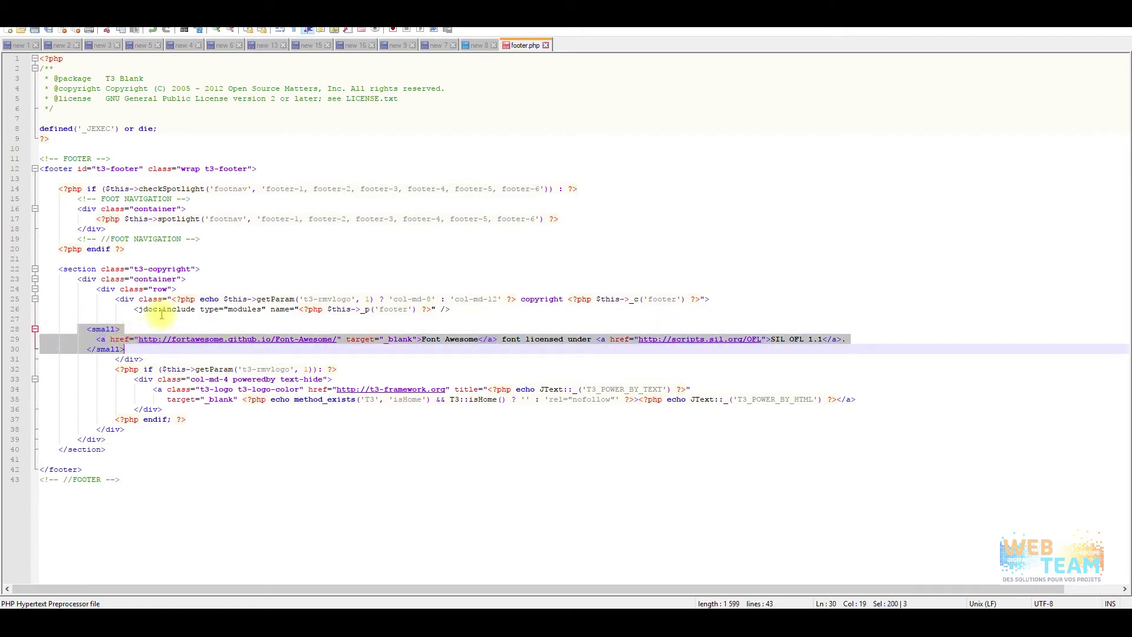
key(Delete)
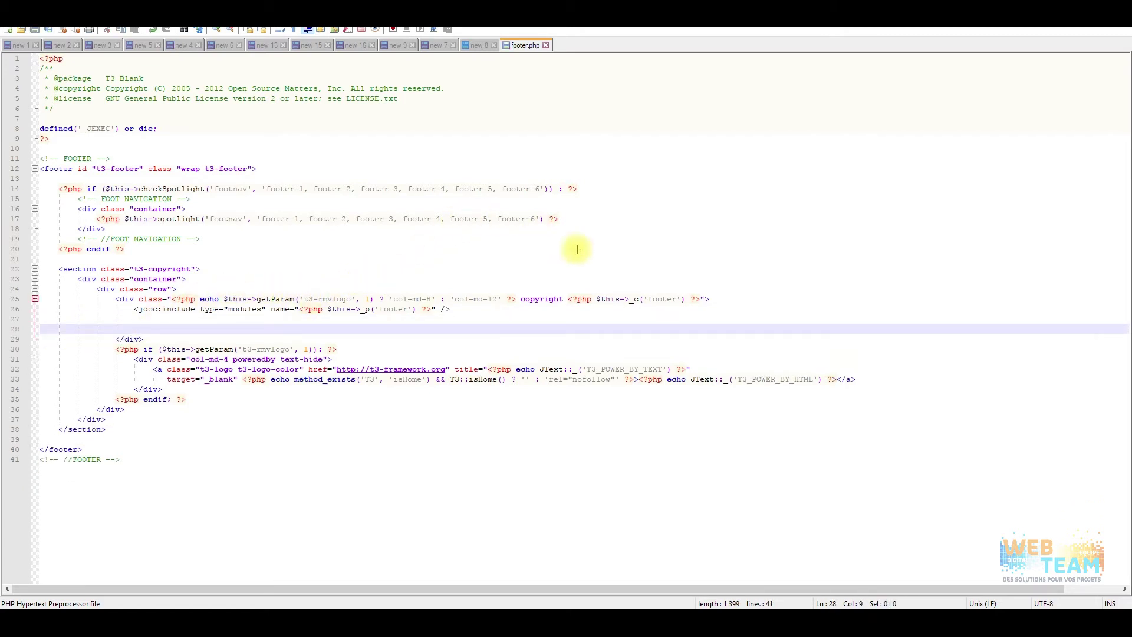
- Reload the site's home page in the browser and check the footer and the applied theme
click(717, 619)
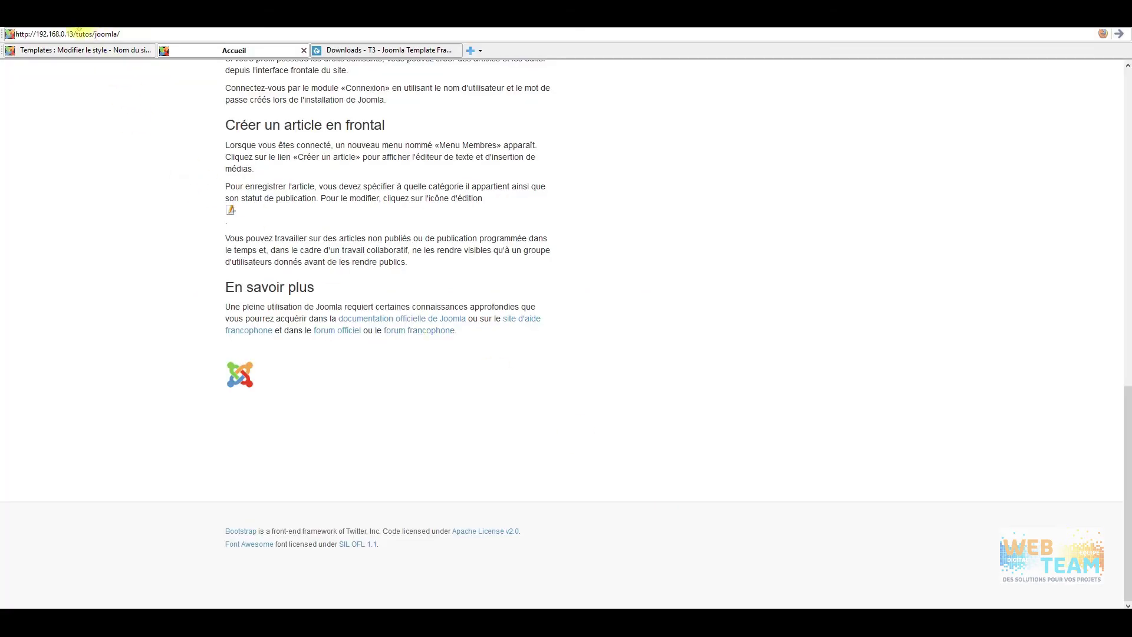
click(1118, 35)
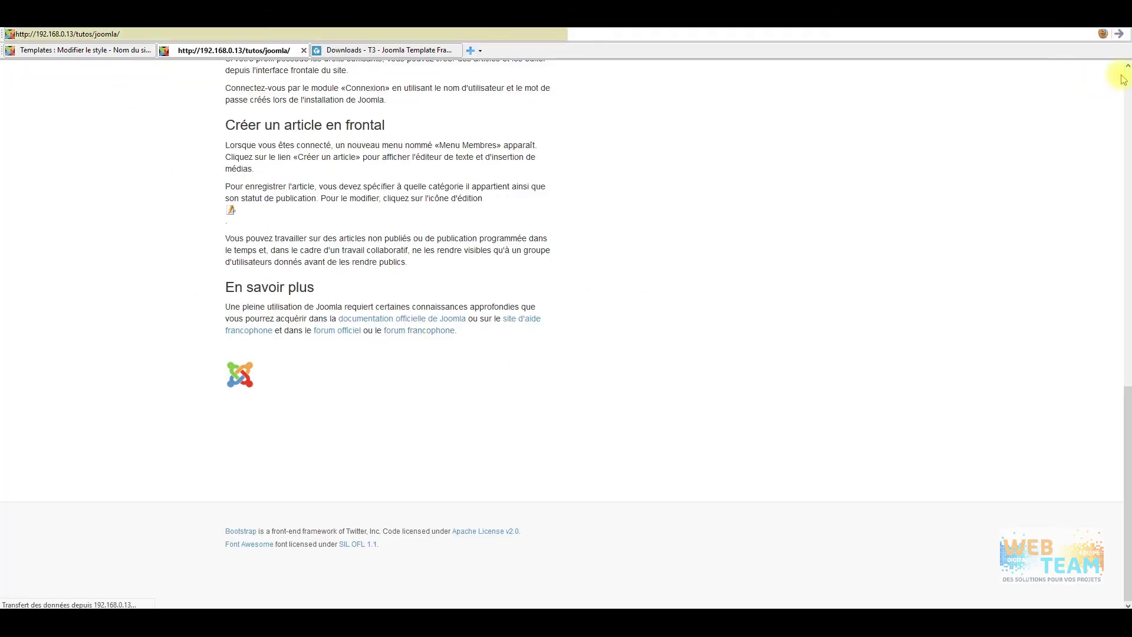
scroll(1116, 171, down, 1)
scroll(1117, 171, down, 15)
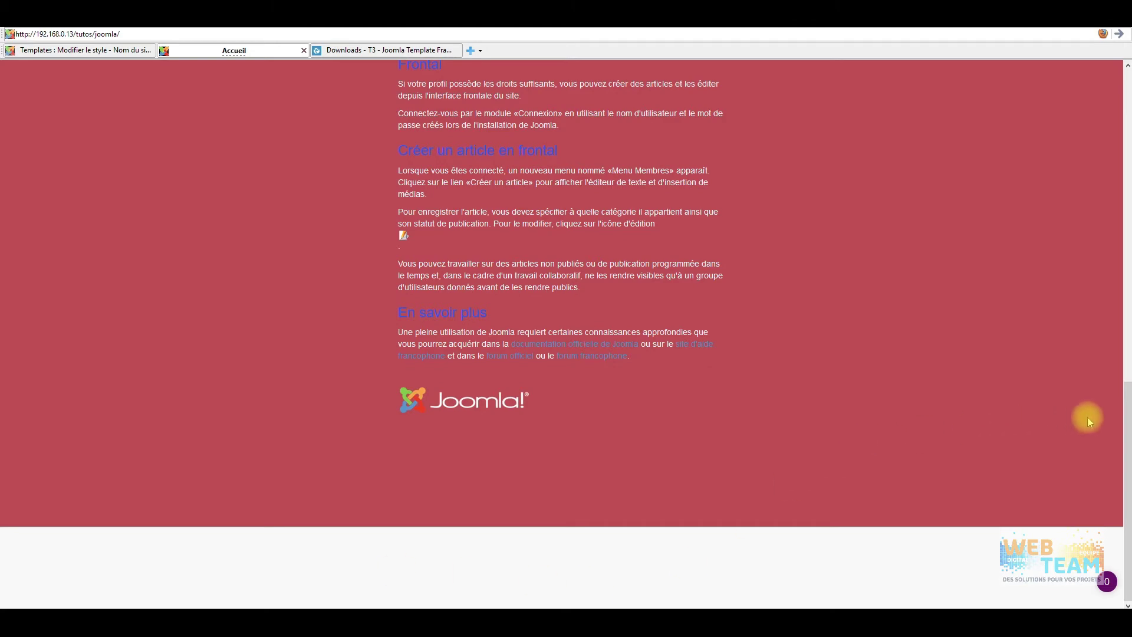
drag(1126, 417, 1064, 100)
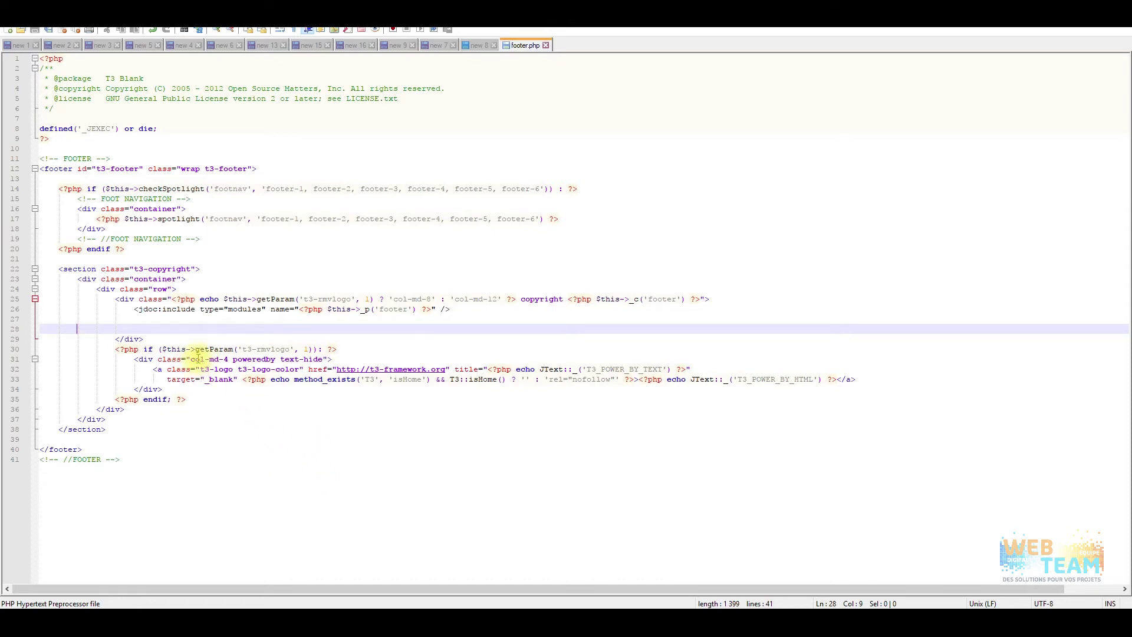
- Add the line "<div> <p> Mon lien ....</p>" below the jdoc:include modules line in footer.php
click(182, 322)
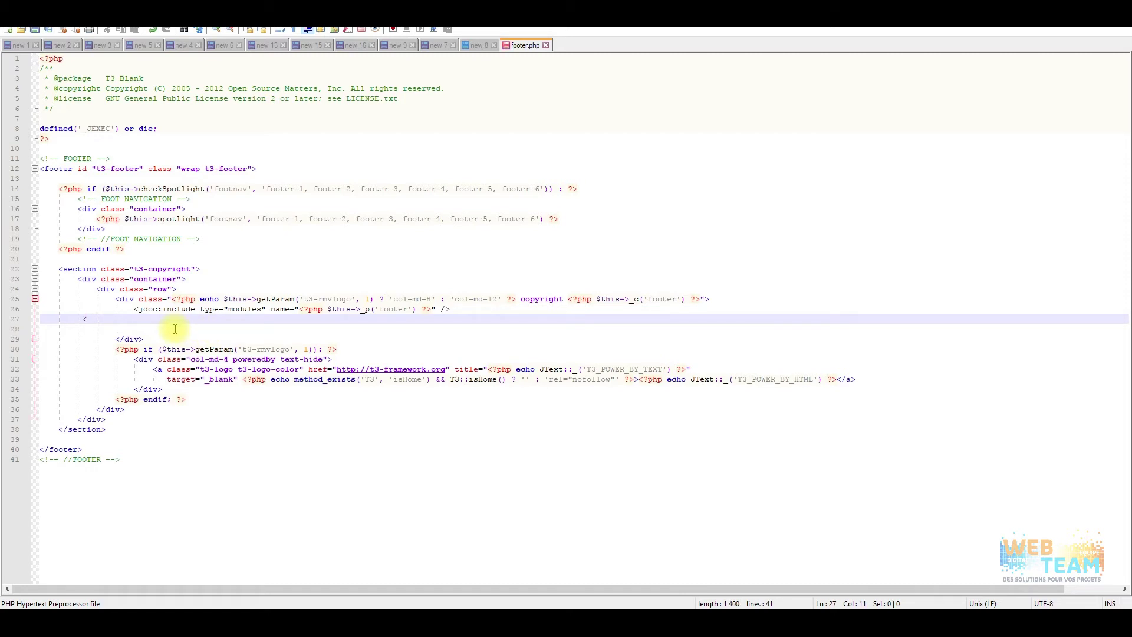
text(div )
text( w)
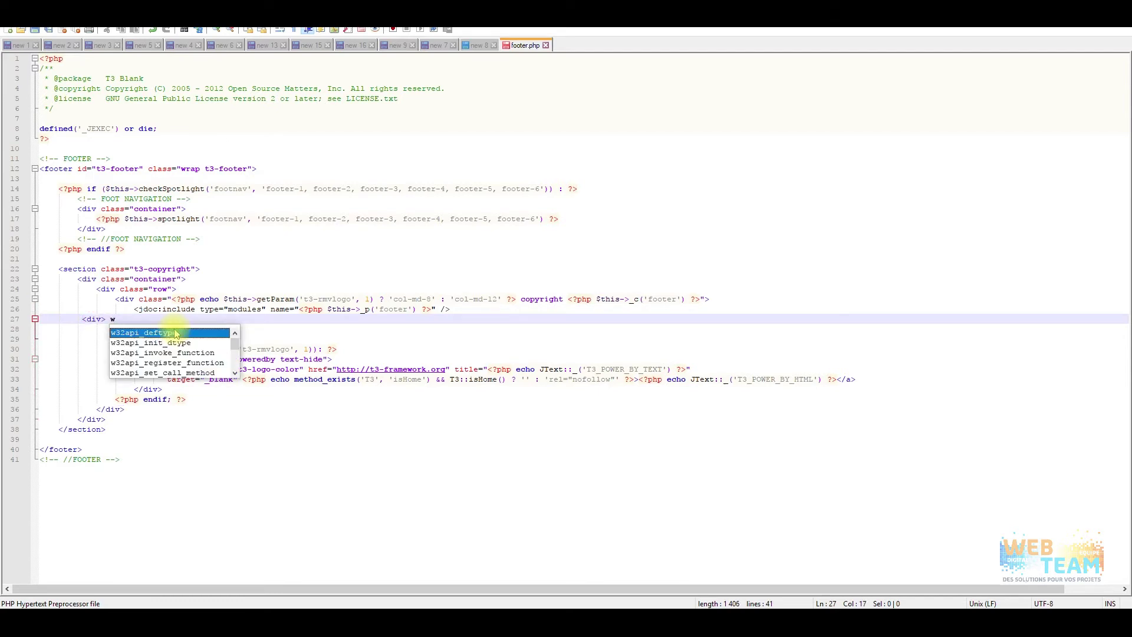
text(p)
text(o)
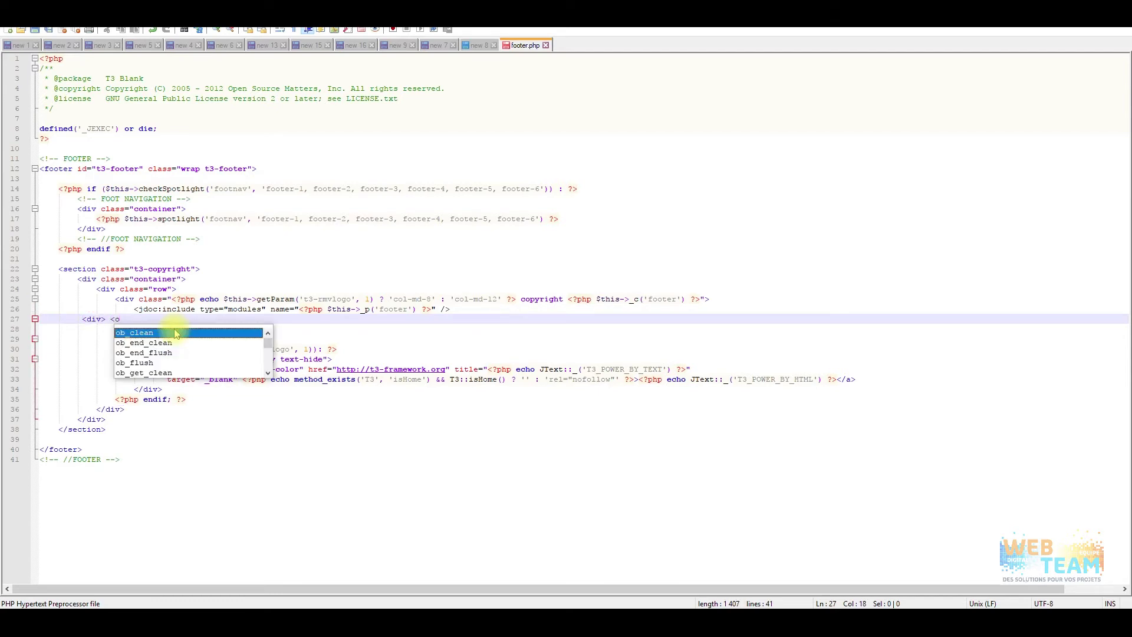
key(BackSpace)
text(pW)
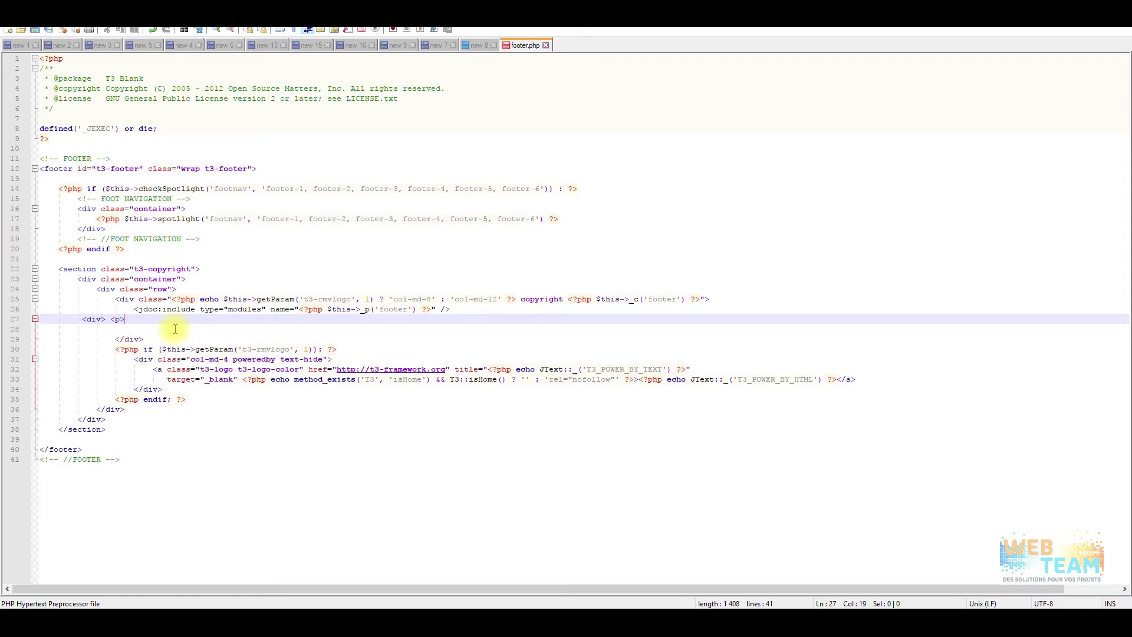
text(Mon lien)
text(....</p>)
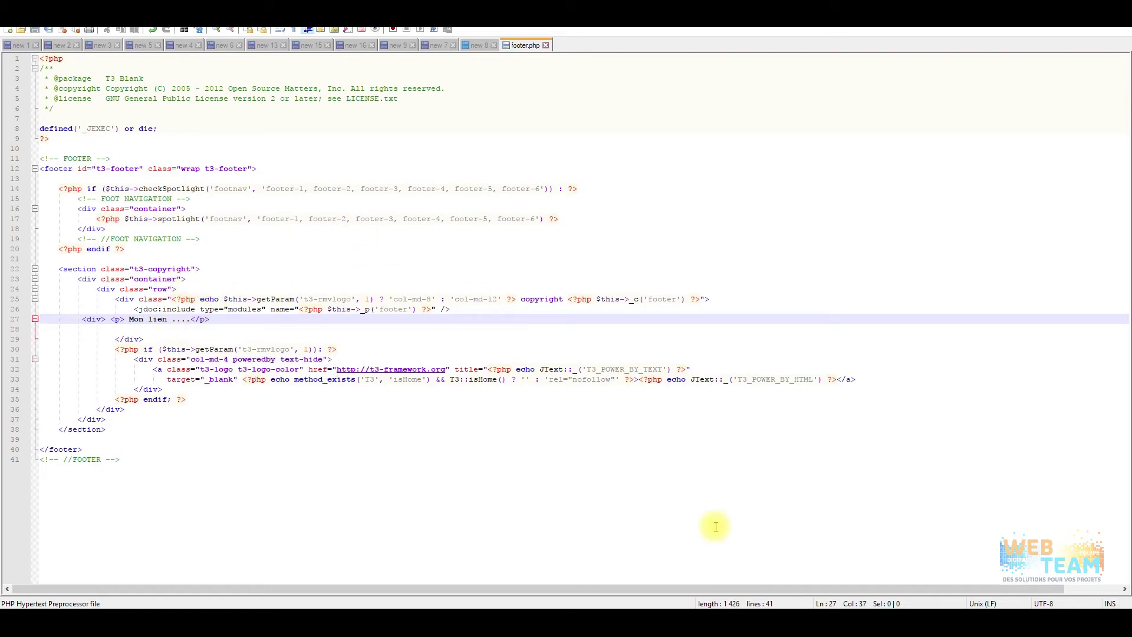
- Close the div around the "Mon lien ...." paragraph in footer.php by adding </div> on line 28
click(745, 617)
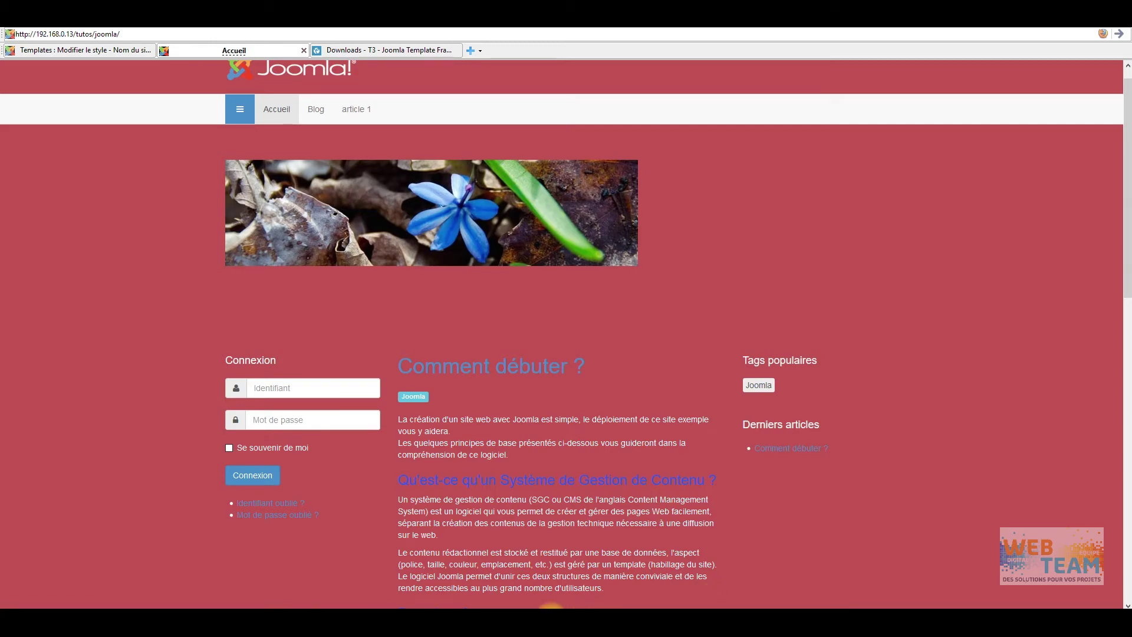
click(532, 614)
double_click(92, 320)
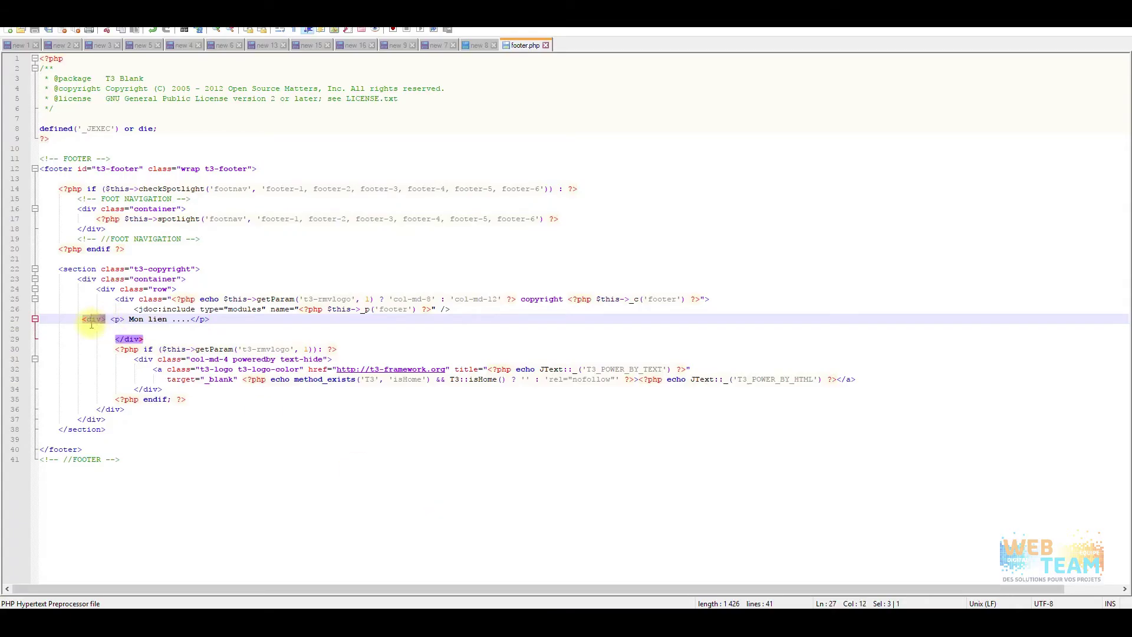
click(152, 331)
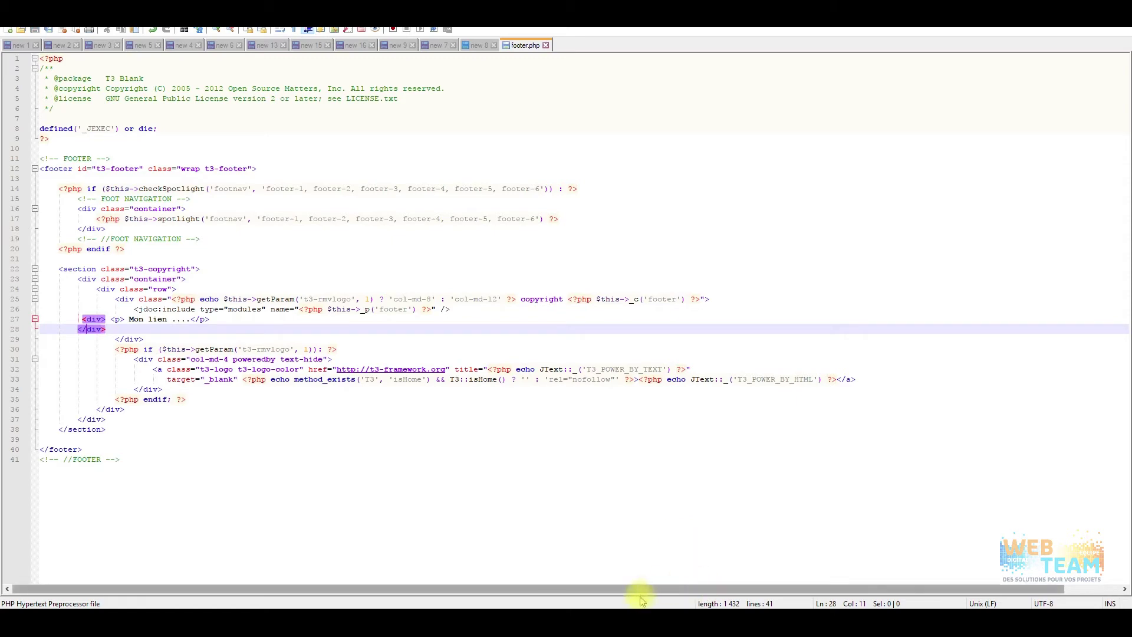
- Switch to the browser, reload the Joomla home page and check the "Mon lien" text in its footer
click(701, 565)
key(alt+Tab)
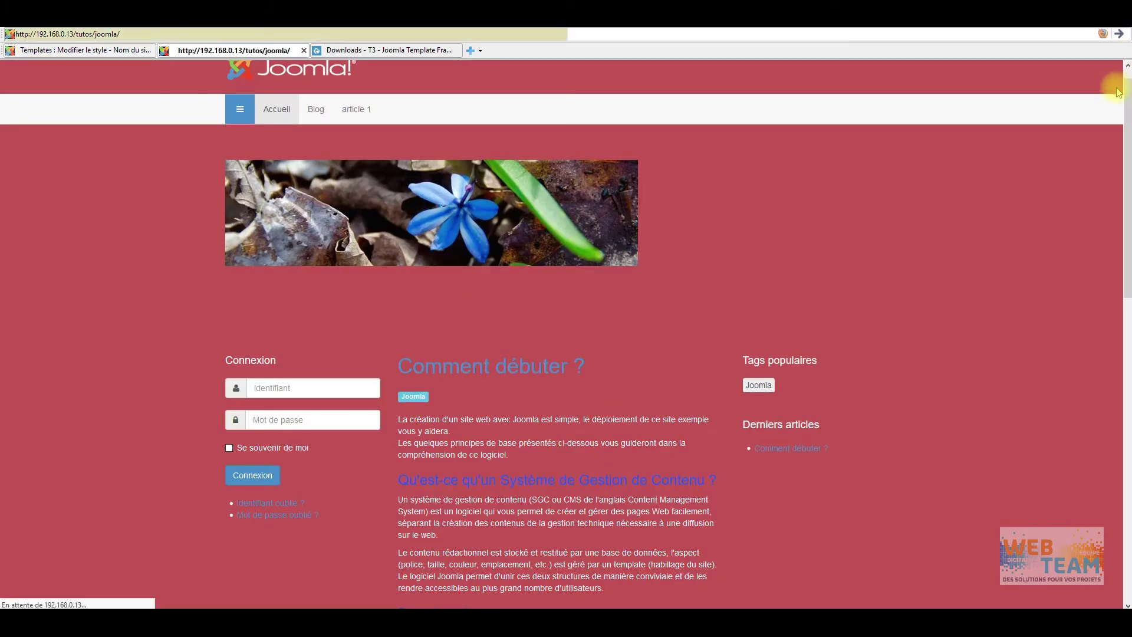
drag(1127, 100, 1106, 464)
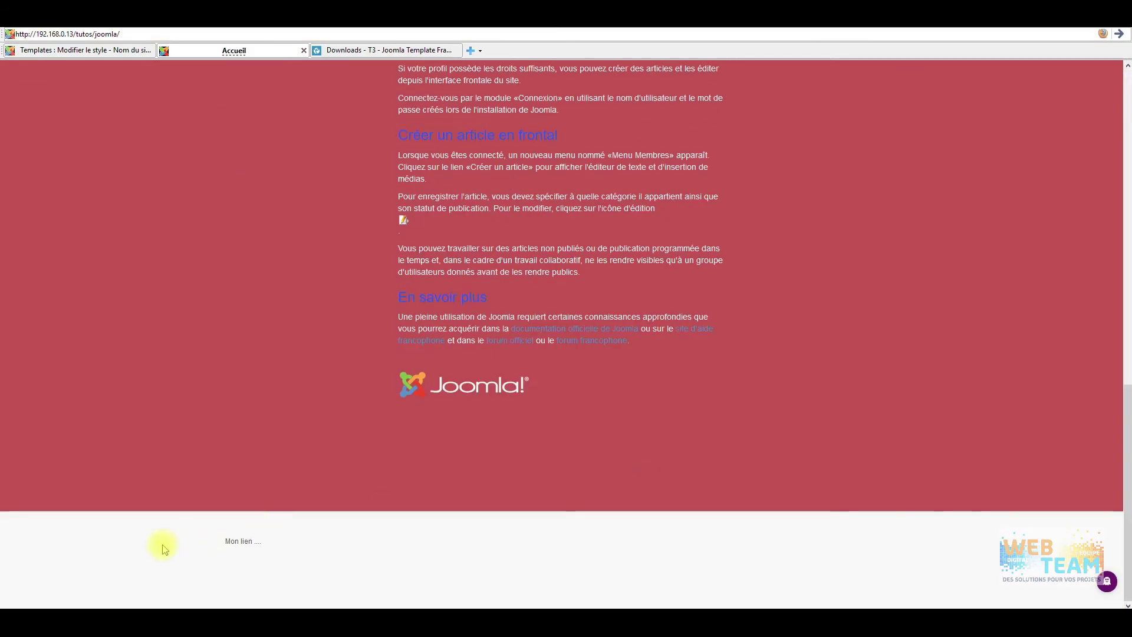
scroll(355, 483, up, 15)
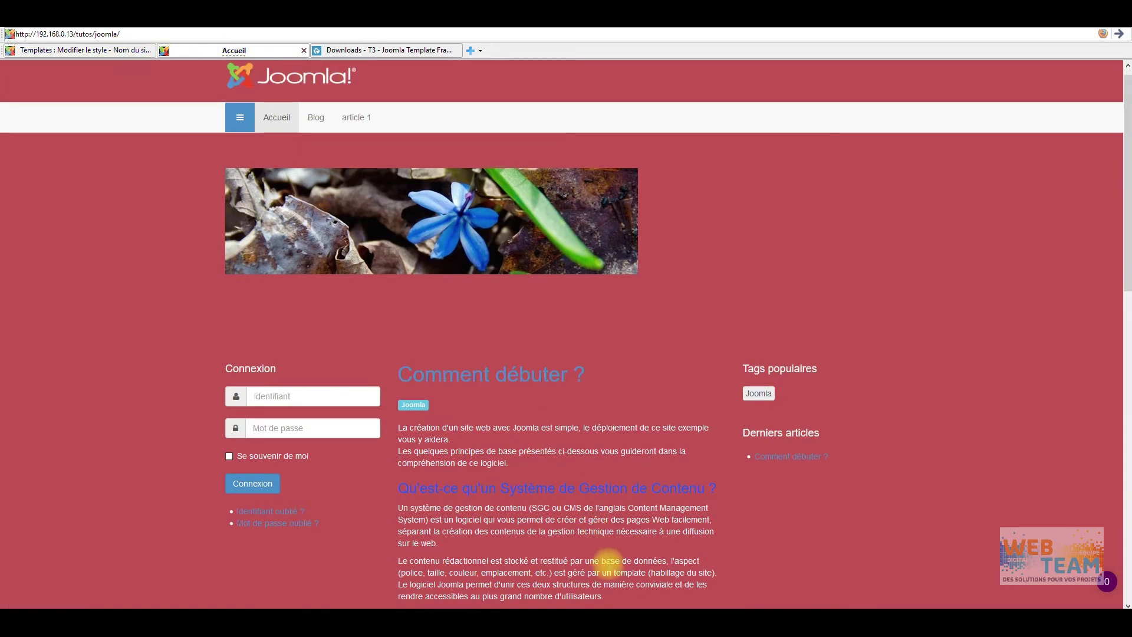
- Open the T3 Framework documentation on the T3 site and go to its Layout width customization guide
click(588, 618)
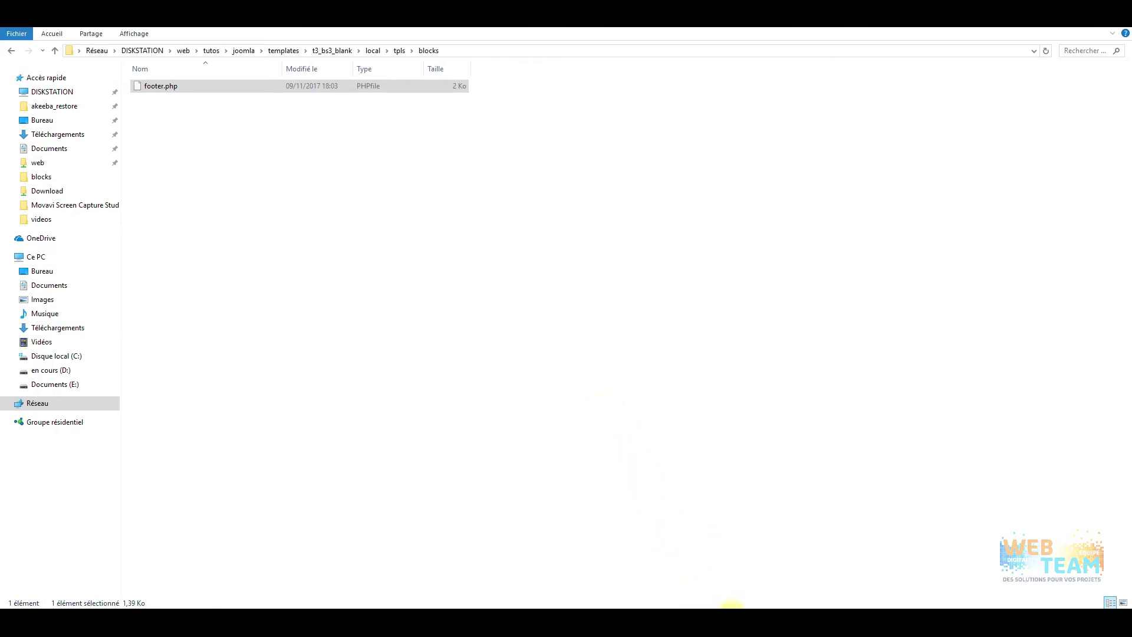
click(731, 606)
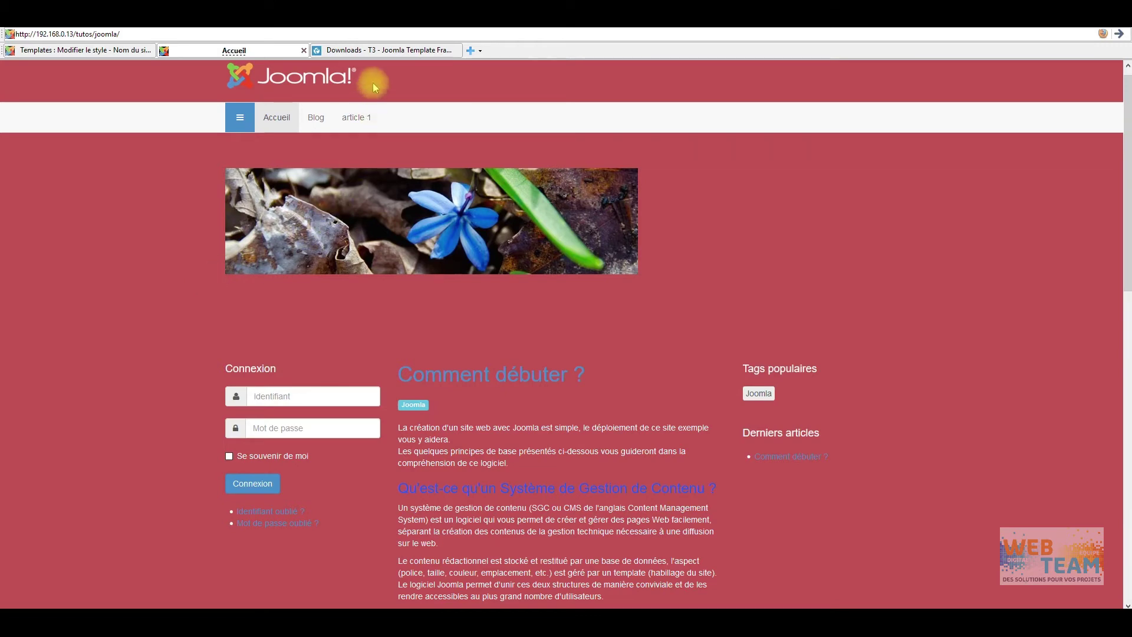
click(397, 52)
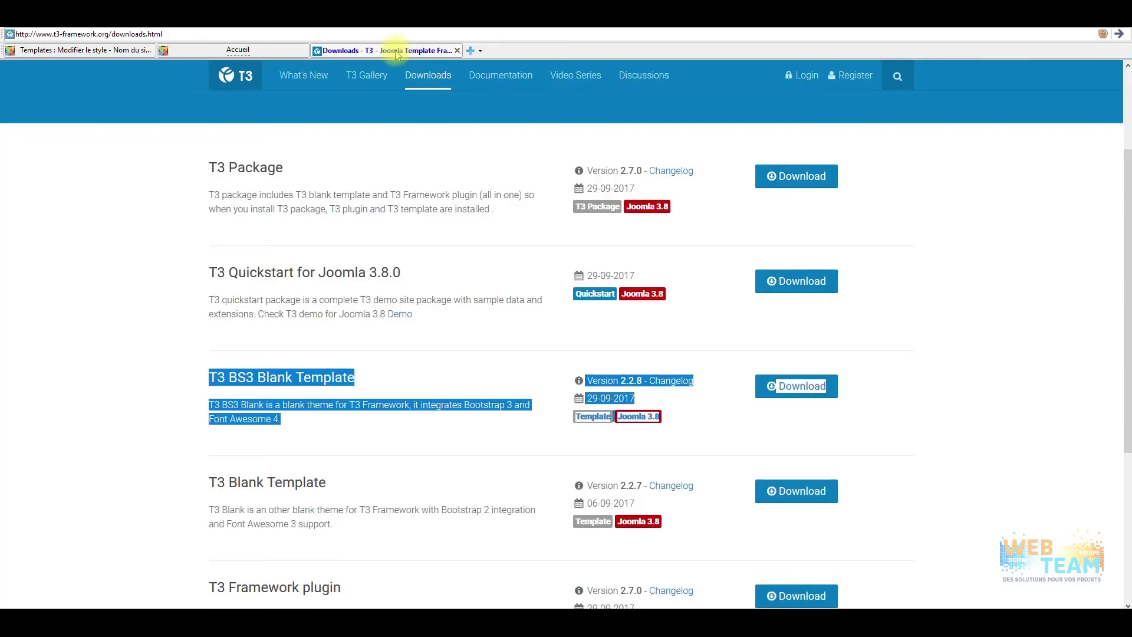
click(506, 82)
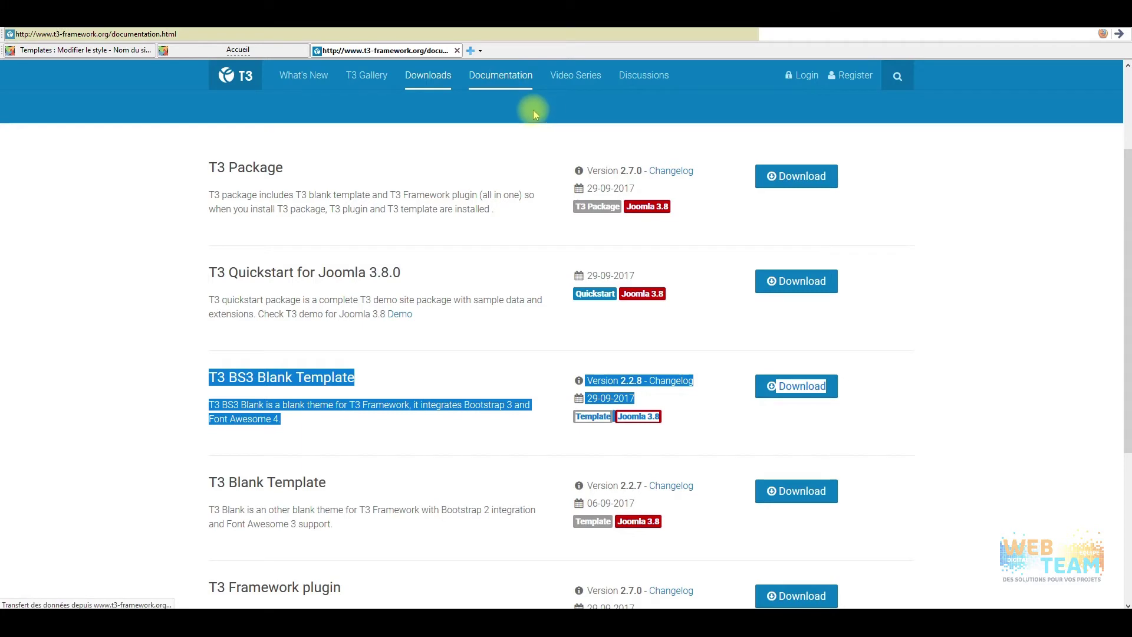
scroll(273, 362, down, 2)
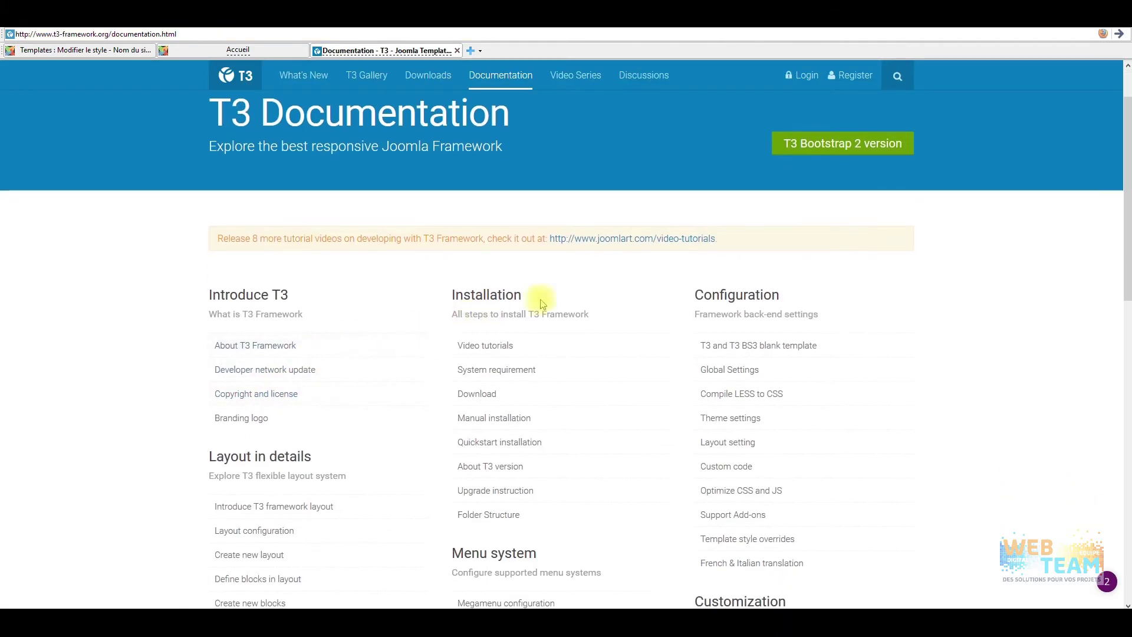
scroll(747, 354, down, 3)
scroll(750, 446, down, 3)
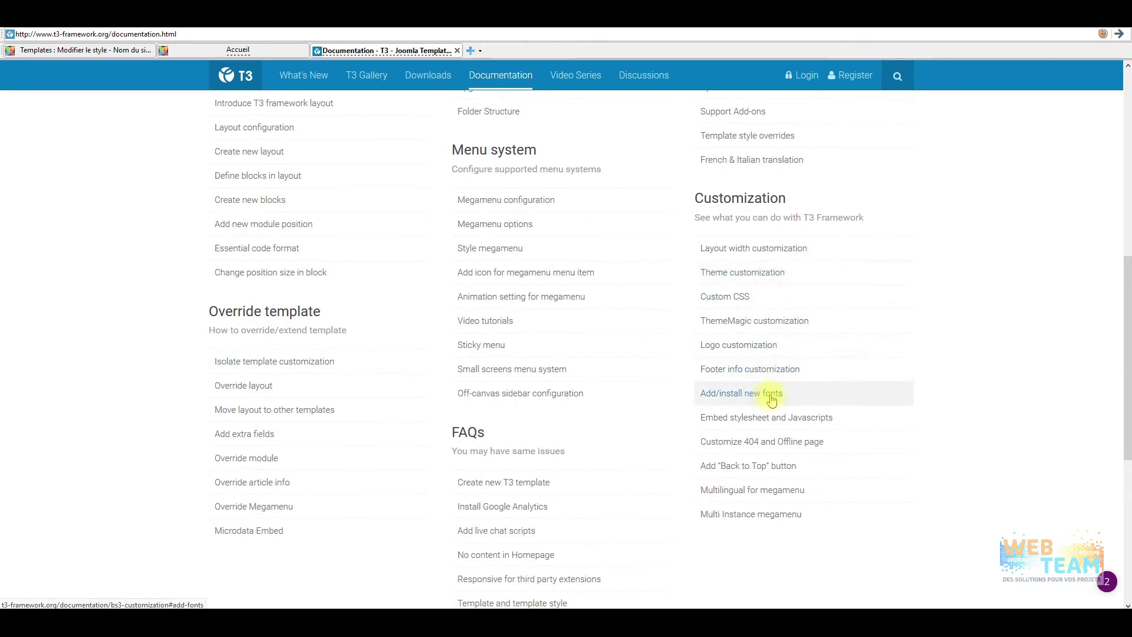
click(785, 251)
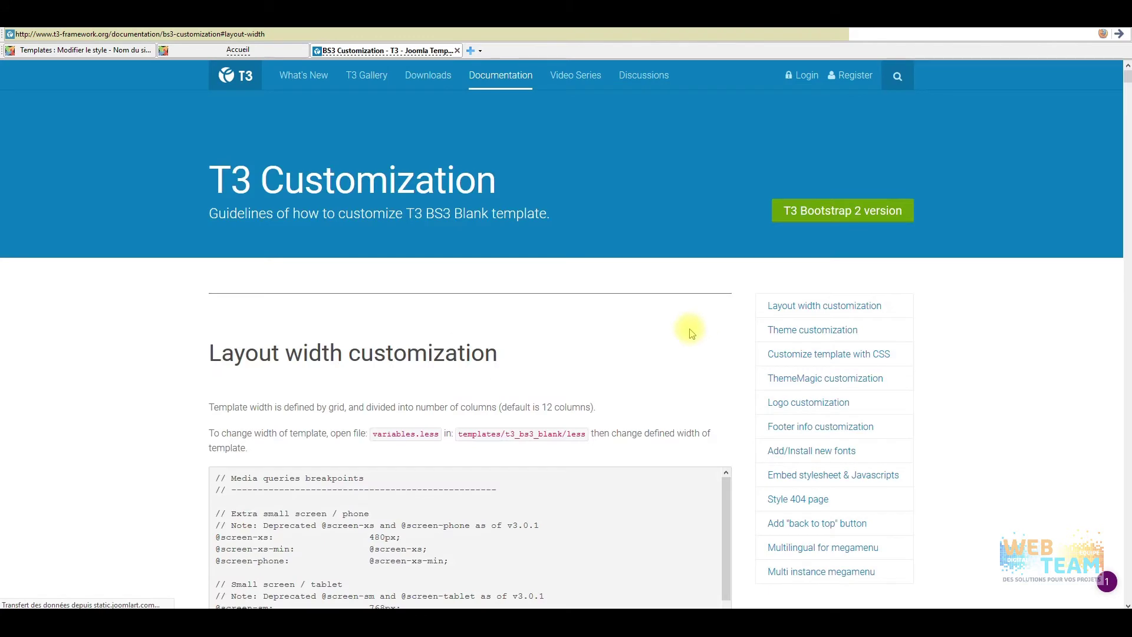
- Read the layout width instructions and the theme file descriptions in the T3 Customization guide
scroll(596, 374, down, 3)
scroll(132, 328, down, 5)
scroll(132, 329, down, 15)
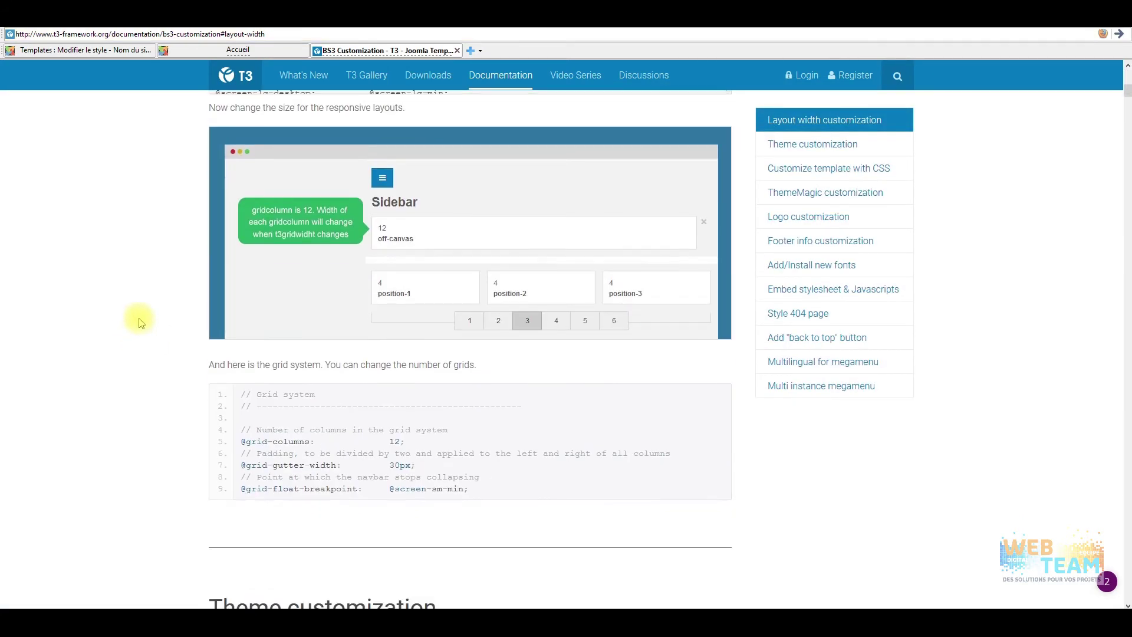
scroll(366, 269, up, 8)
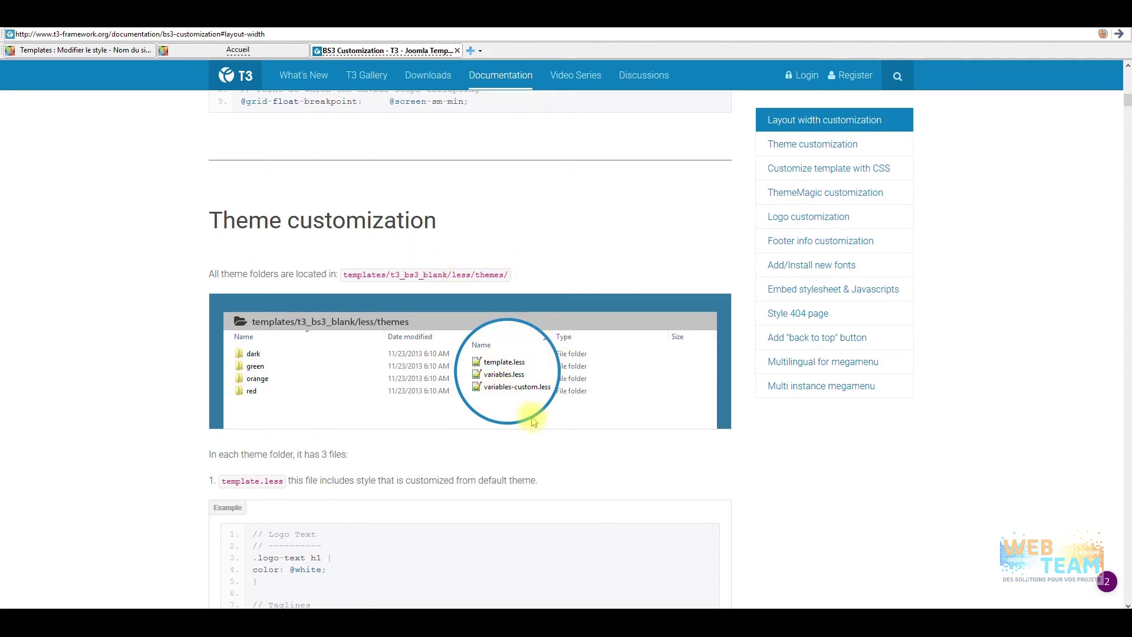
scroll(525, 425, down, 5)
scroll(540, 388, down, 5)
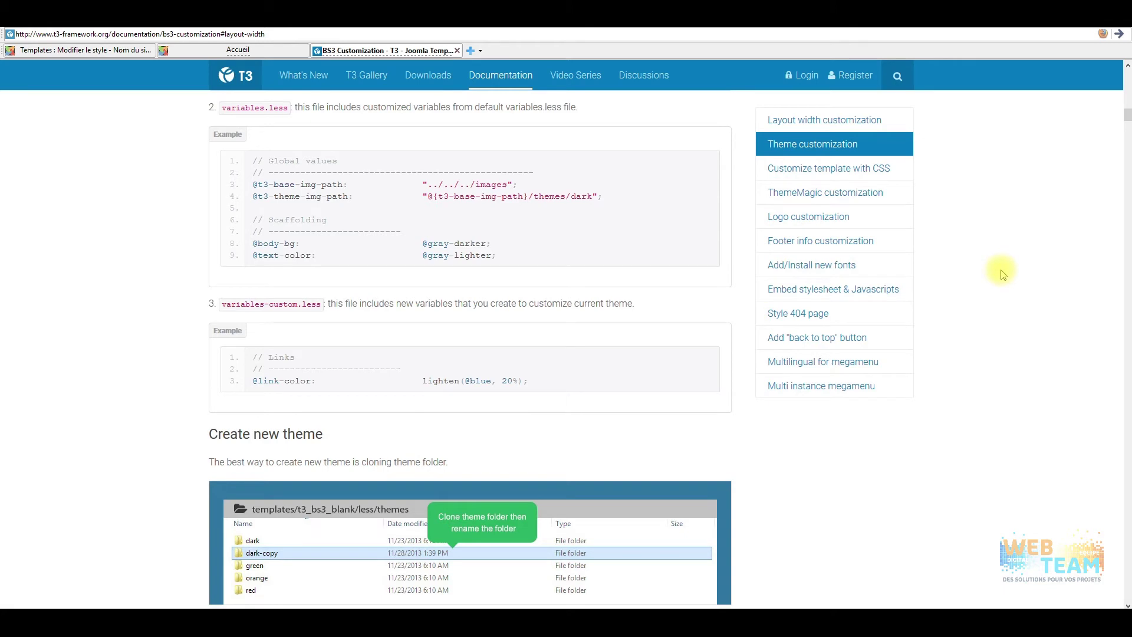
scroll(947, 349, up, 2)
- Revisit the Layout width customization section, then jump to the Theme customization section
click(839, 119)
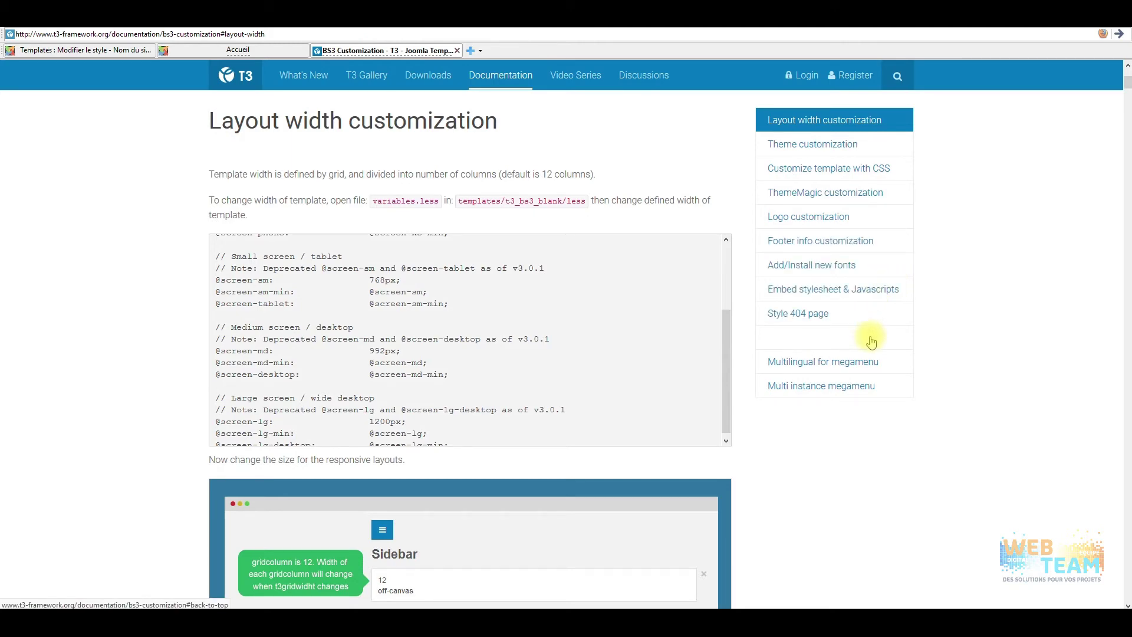
scroll(861, 372, up, 4)
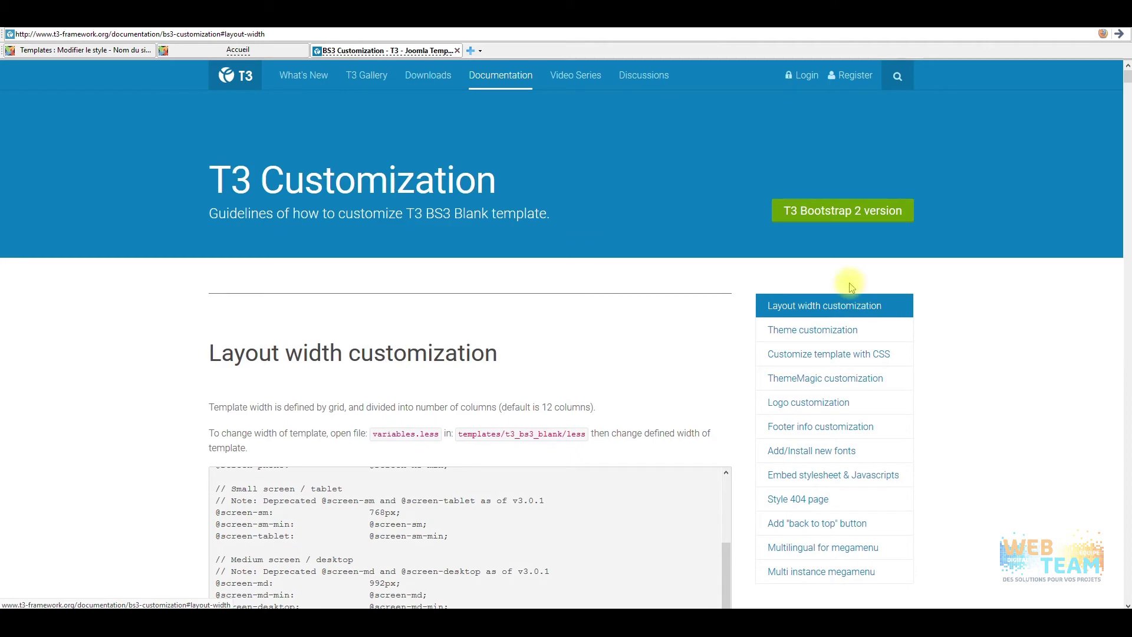
scroll(834, 304, down, 3)
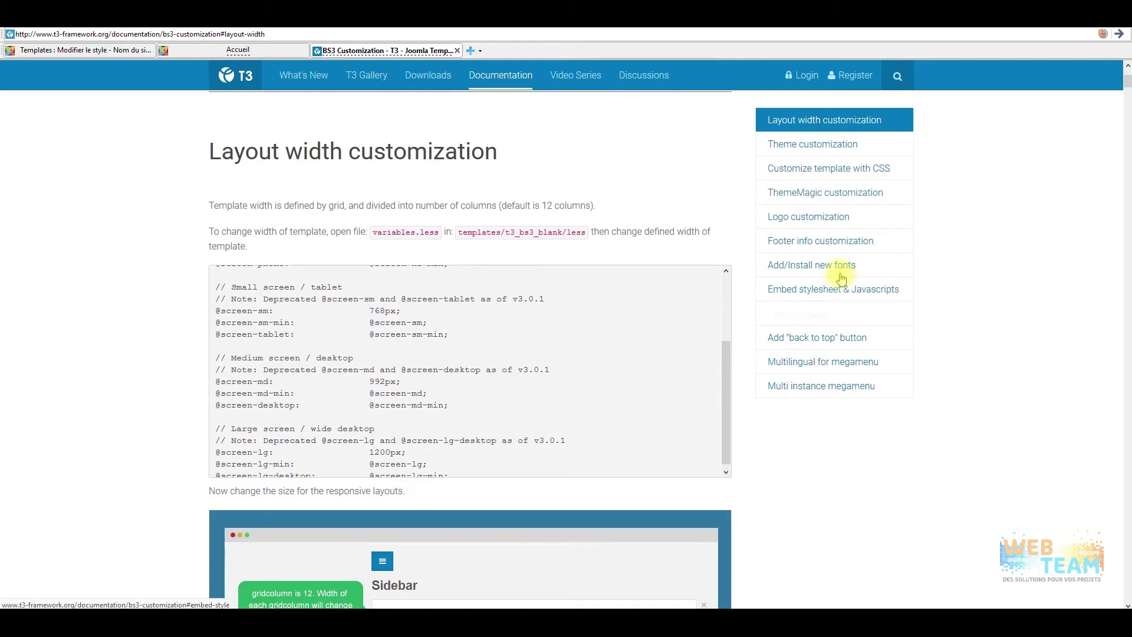
scroll(843, 236, up, 4)
click(834, 263)
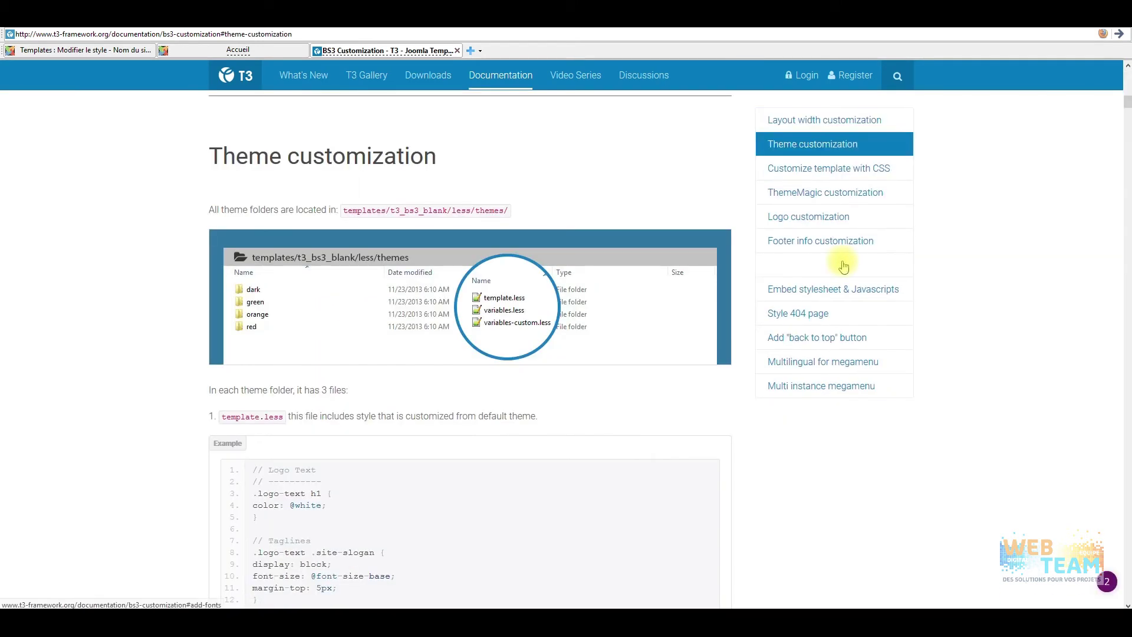
- Read the guide on compiling LESS to CSS and adding new parameters to ThemeMagic
scroll(531, 307, down, 15)
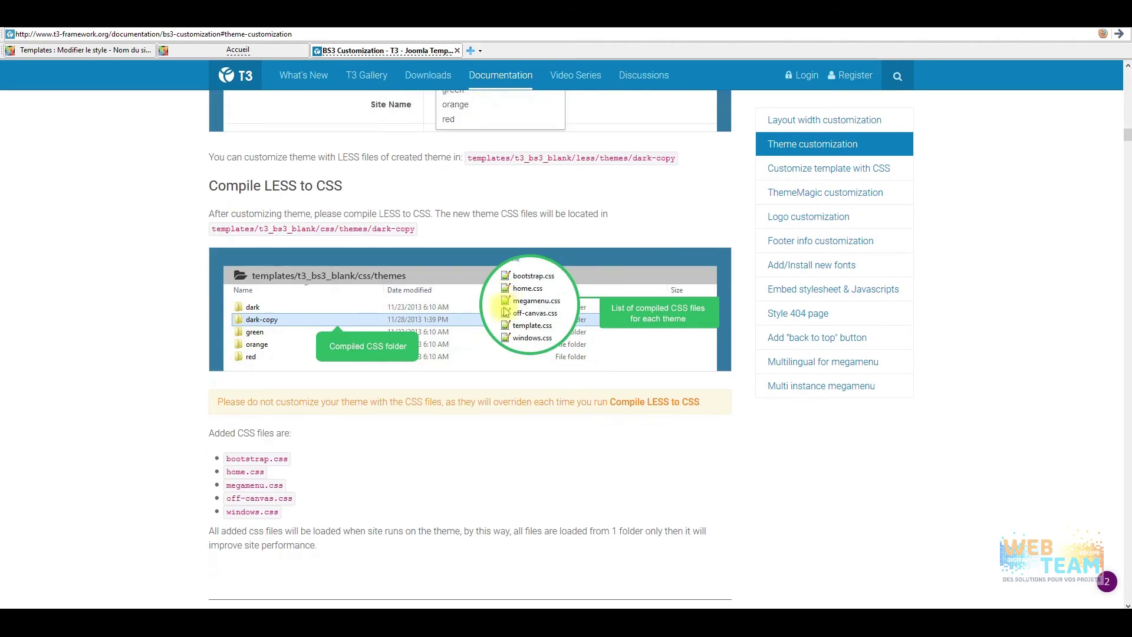
scroll(505, 312, down, 20)
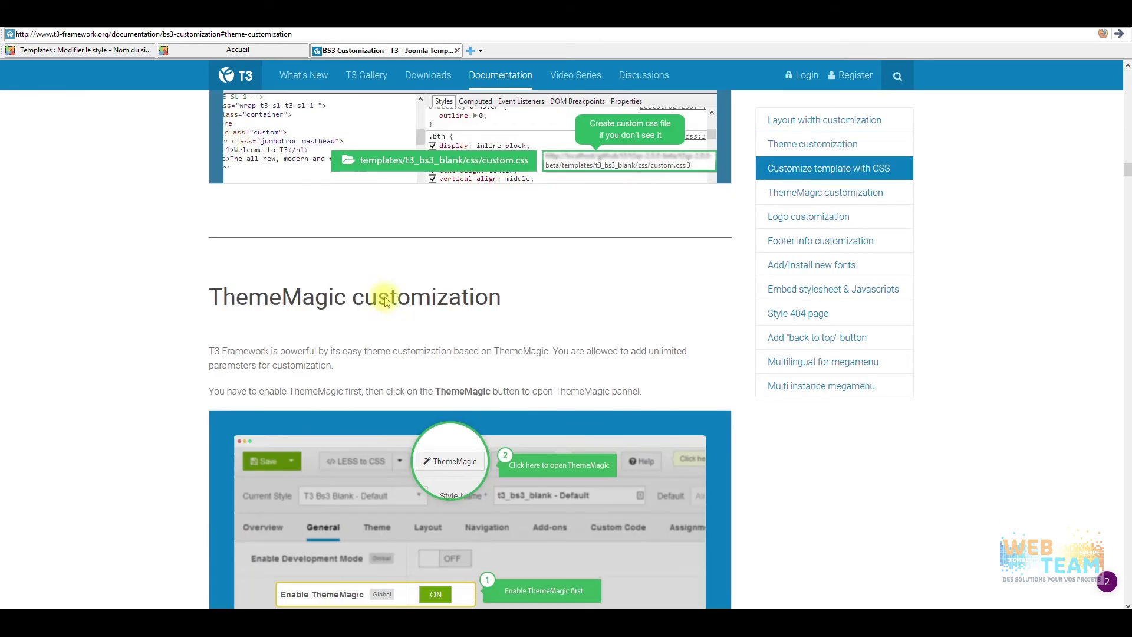
scroll(386, 301, down, 15)
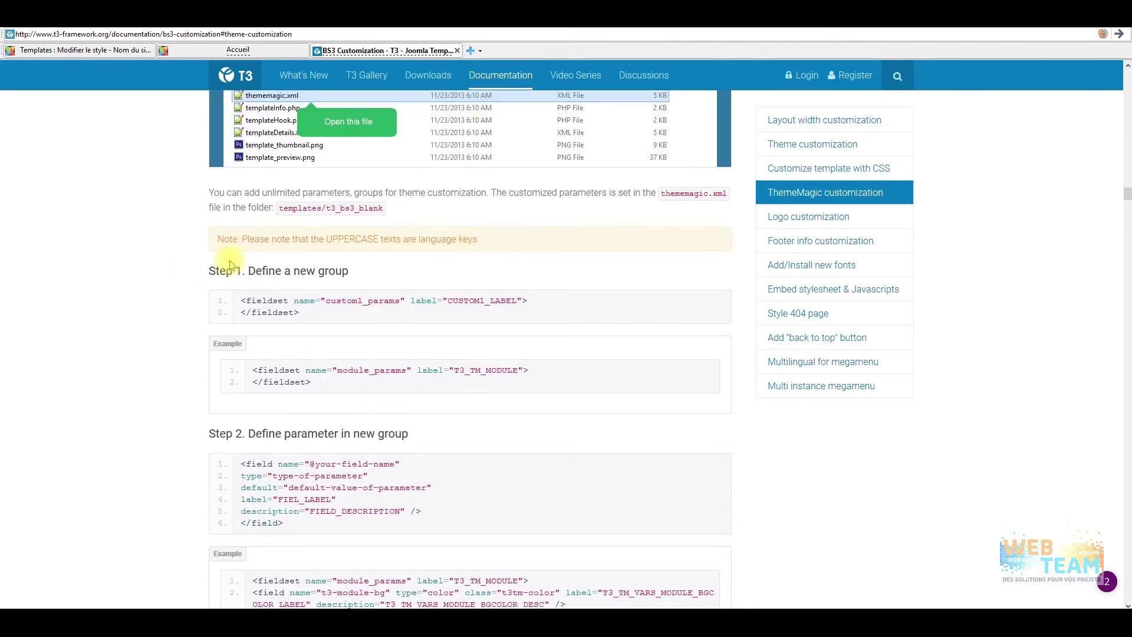
scroll(230, 266, up, 3)
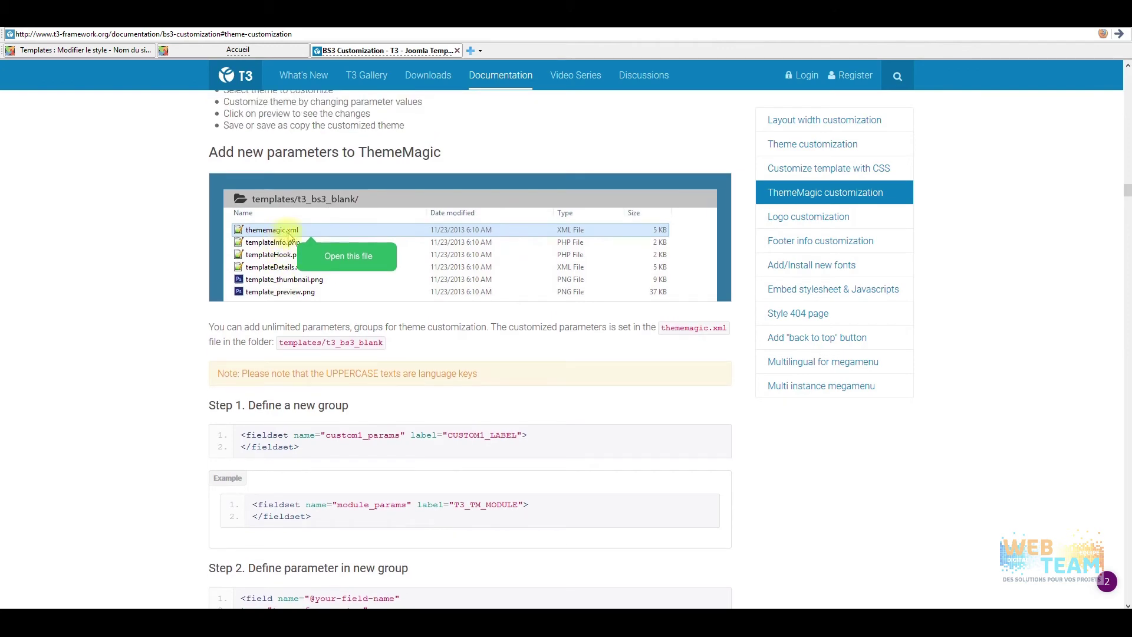
scroll(287, 235, down, 7)
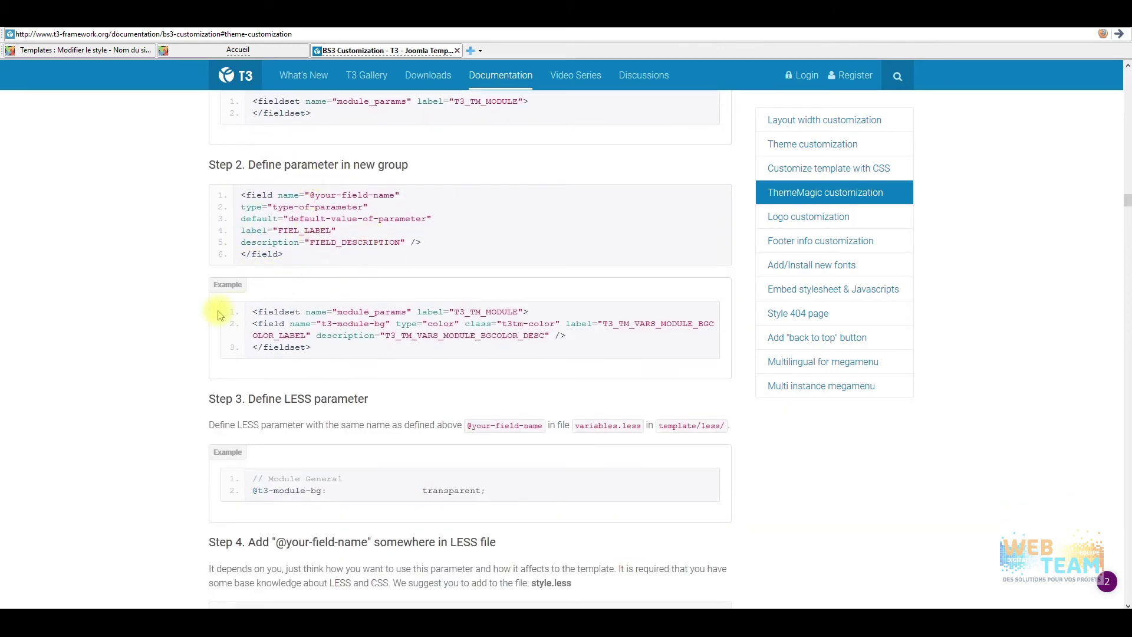
scroll(223, 306, down, 6)
scroll(240, 293, up, 5)
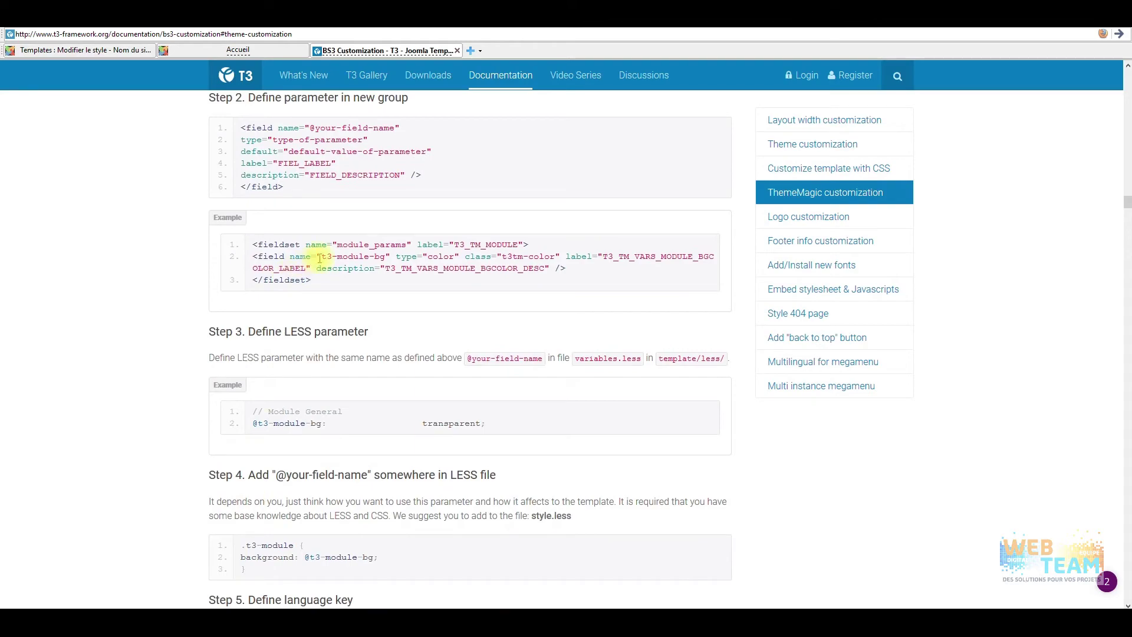
scroll(199, 337, down, 18)
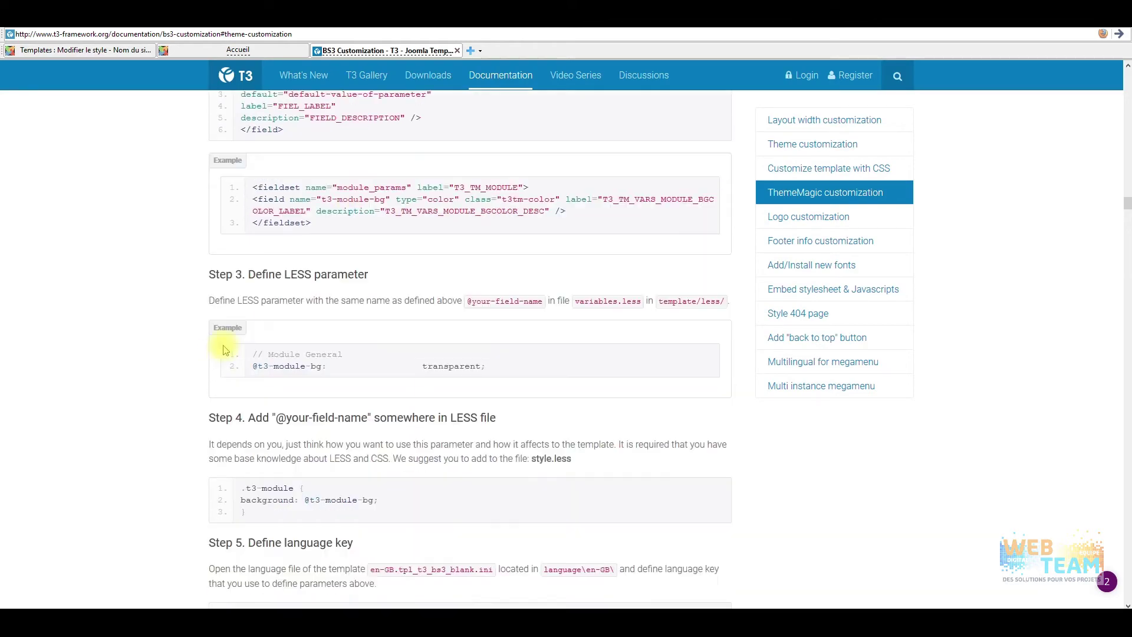
- Examine the Footer info customization section on disabling the T3 logo and changing the footer link in footer.php
scroll(198, 336, down, 20)
scroll(203, 334, down, 6)
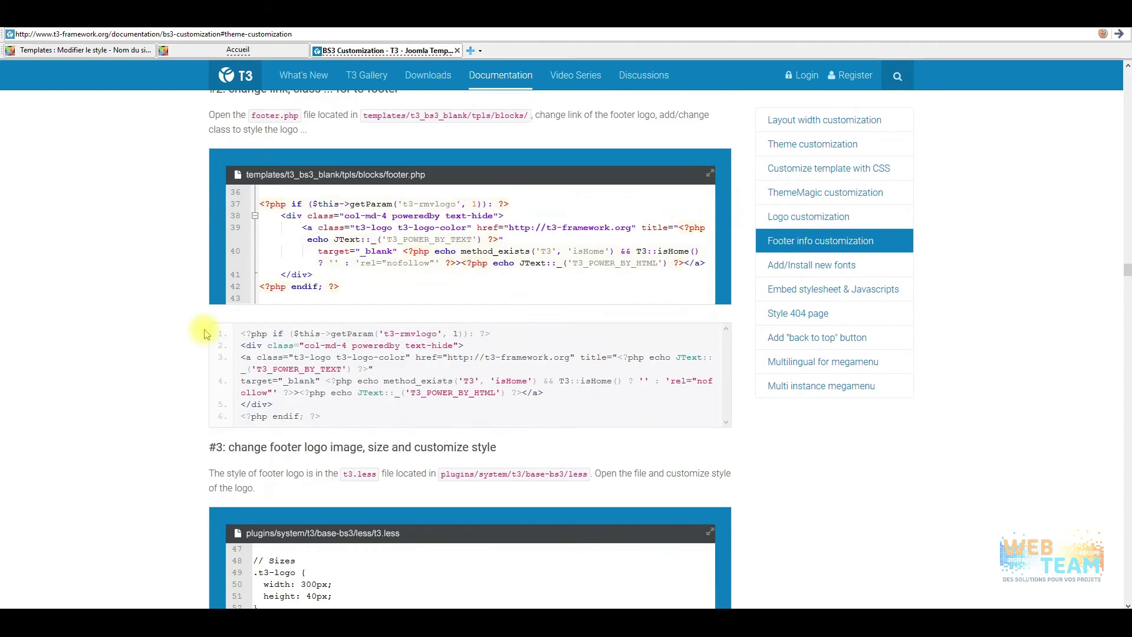
scroll(212, 330, up, 3)
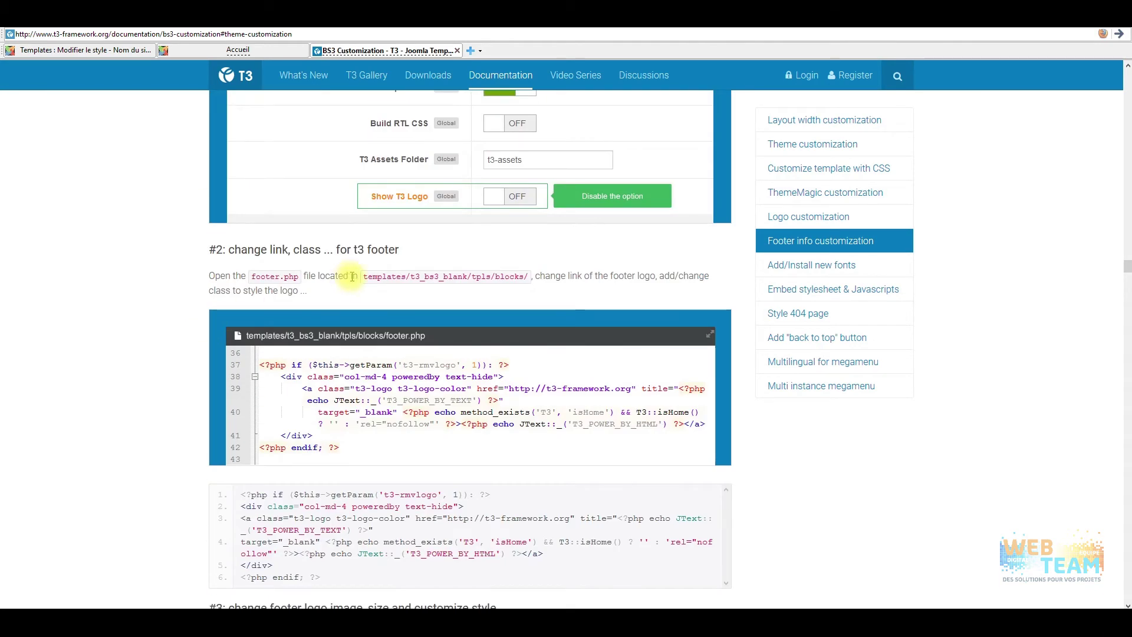
scroll(463, 298, up, 1)
scroll(548, 339, up, 2)
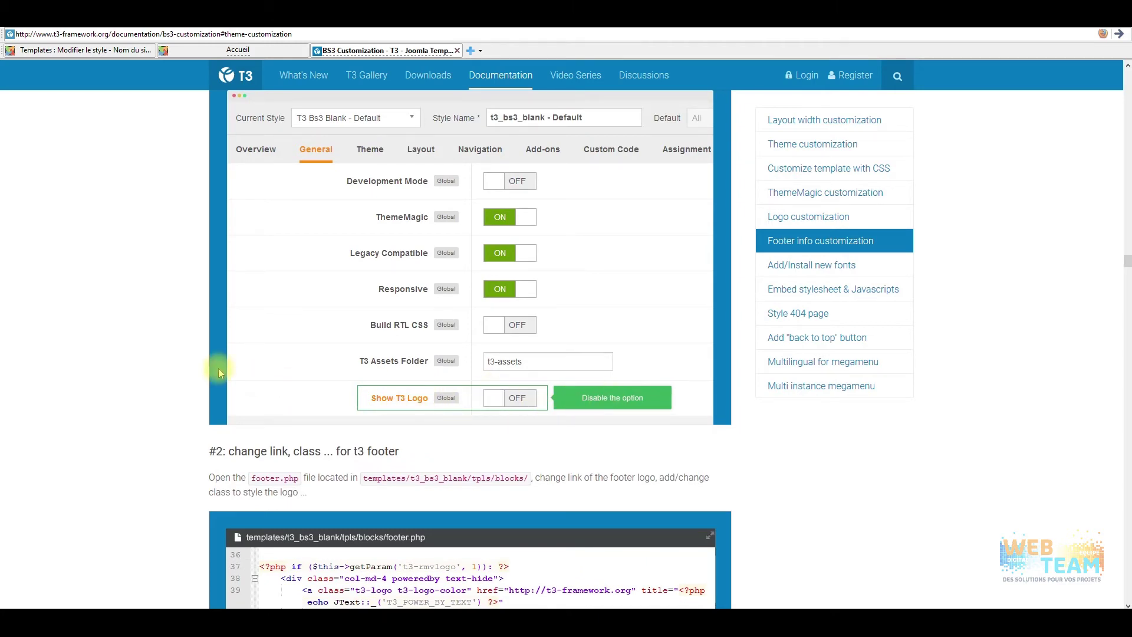
scroll(219, 373, down, 2)
scroll(147, 282, down, 4)
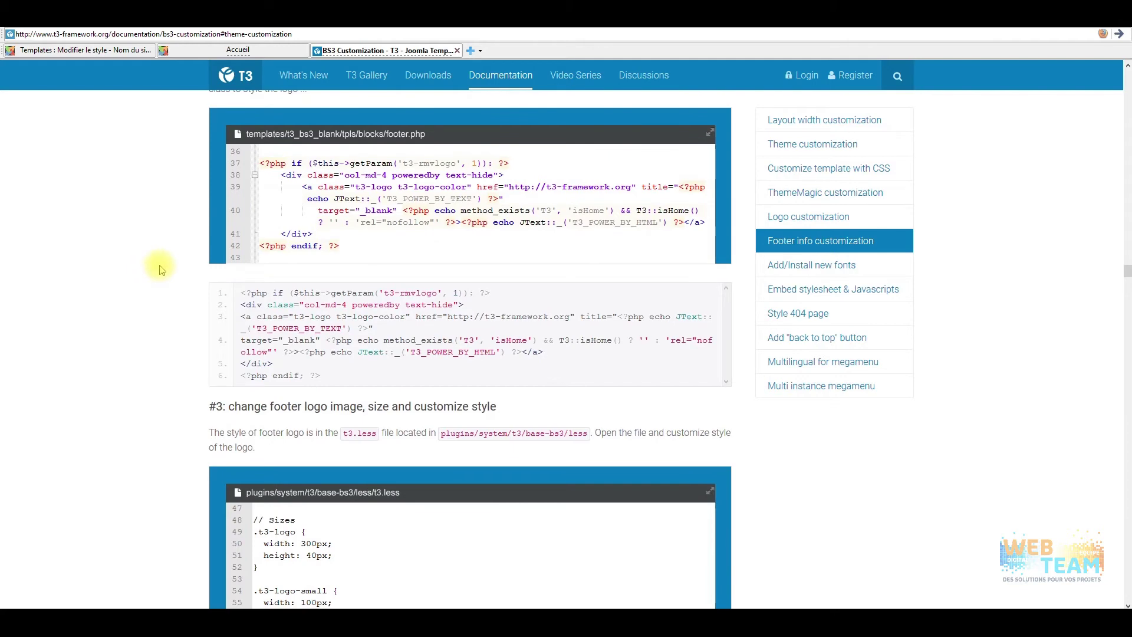
- Read how to customize the footer logo styles and the T3, Bootstrap and Font Awesome copyright info
scroll(164, 268, down, 16)
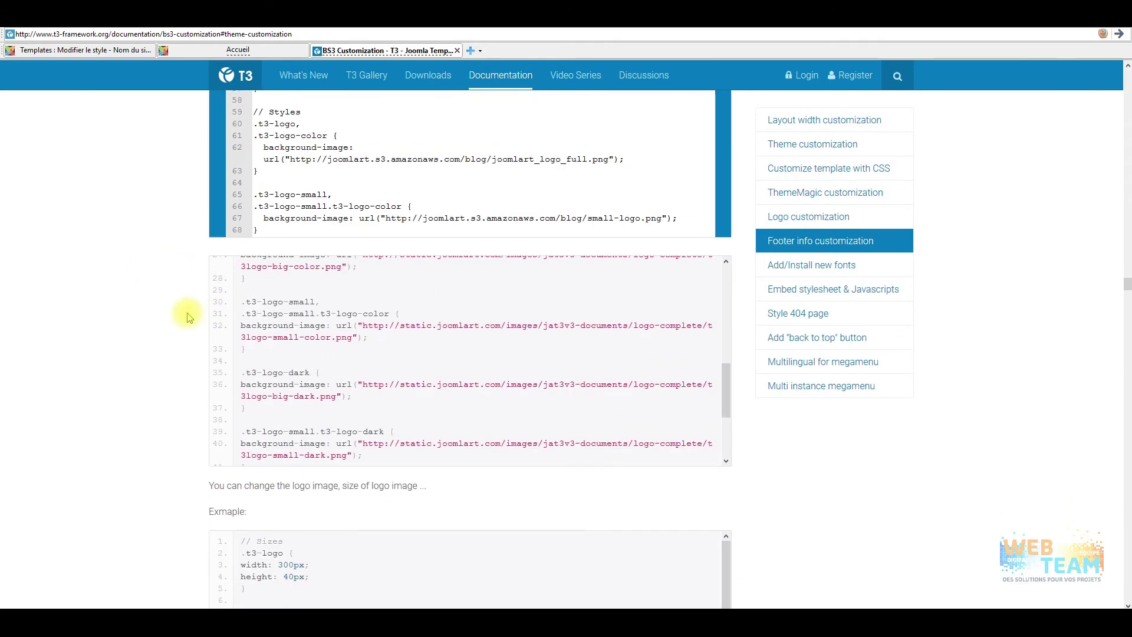
scroll(147, 304, down, 9)
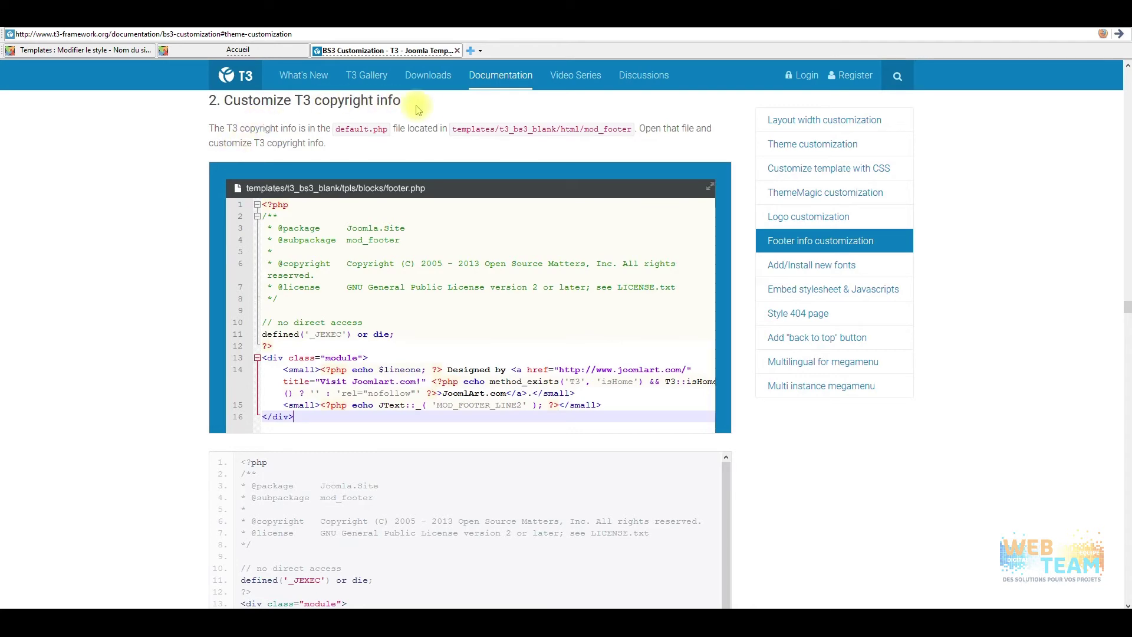
scroll(382, 332, down, 3)
scroll(413, 366, down, 5)
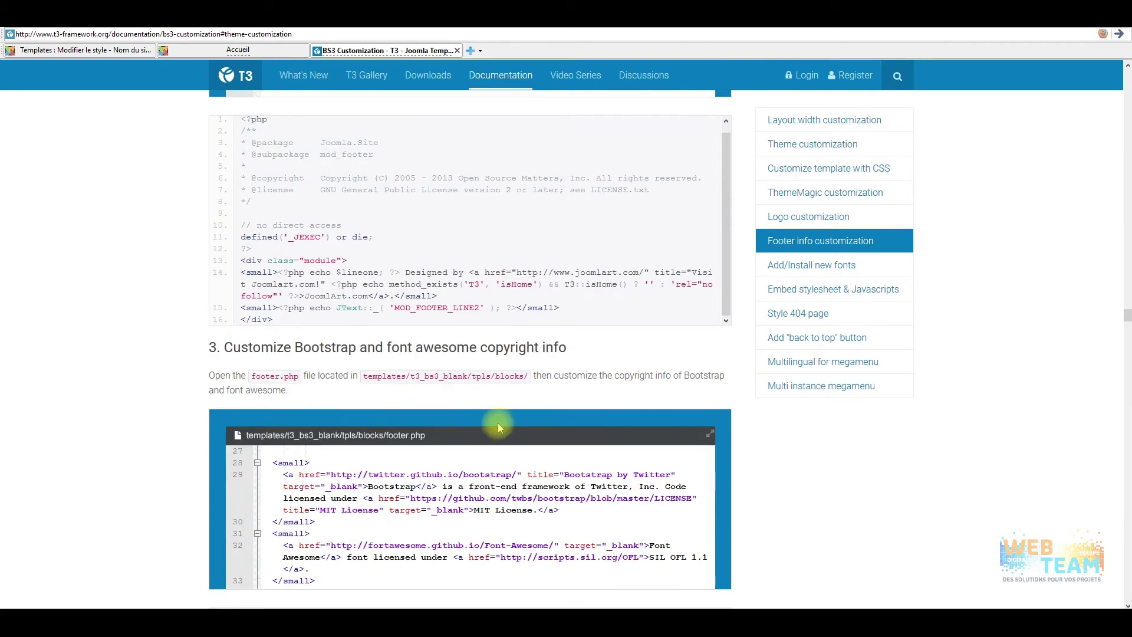
scroll(491, 324, down, 2)
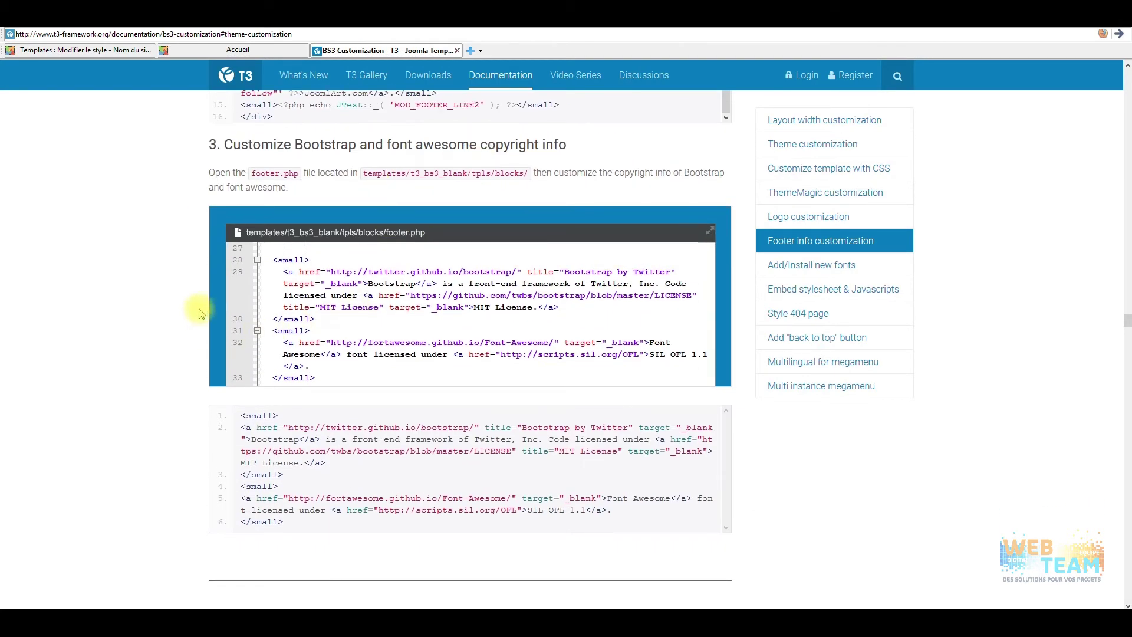
- Skim the Embed stylesheet and Javascripts section and read how to style the 404 page with error.php and error.css
scroll(192, 313, down, 4)
scroll(192, 313, down, 15)
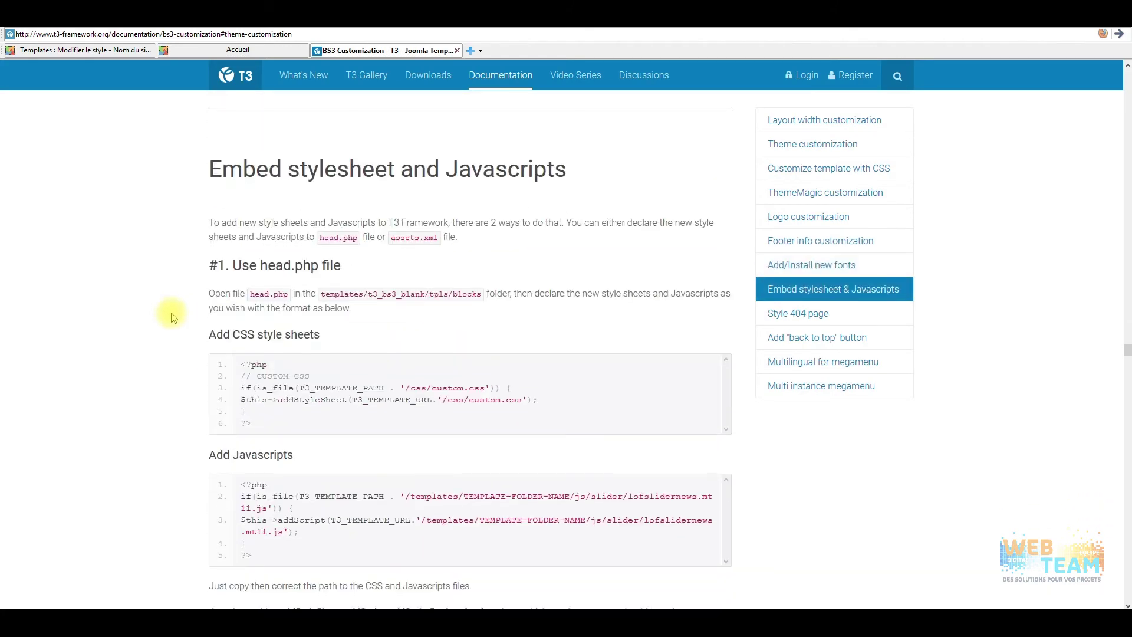
scroll(171, 316, down, 20)
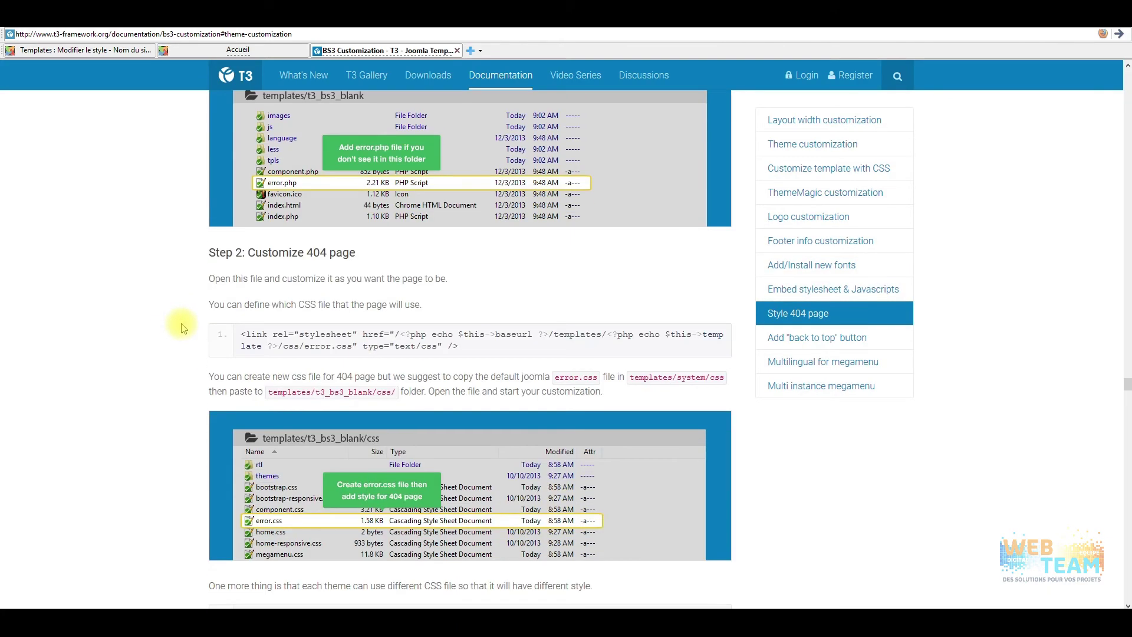
scroll(182, 330, up, 10)
scroll(502, 252, down, 3)
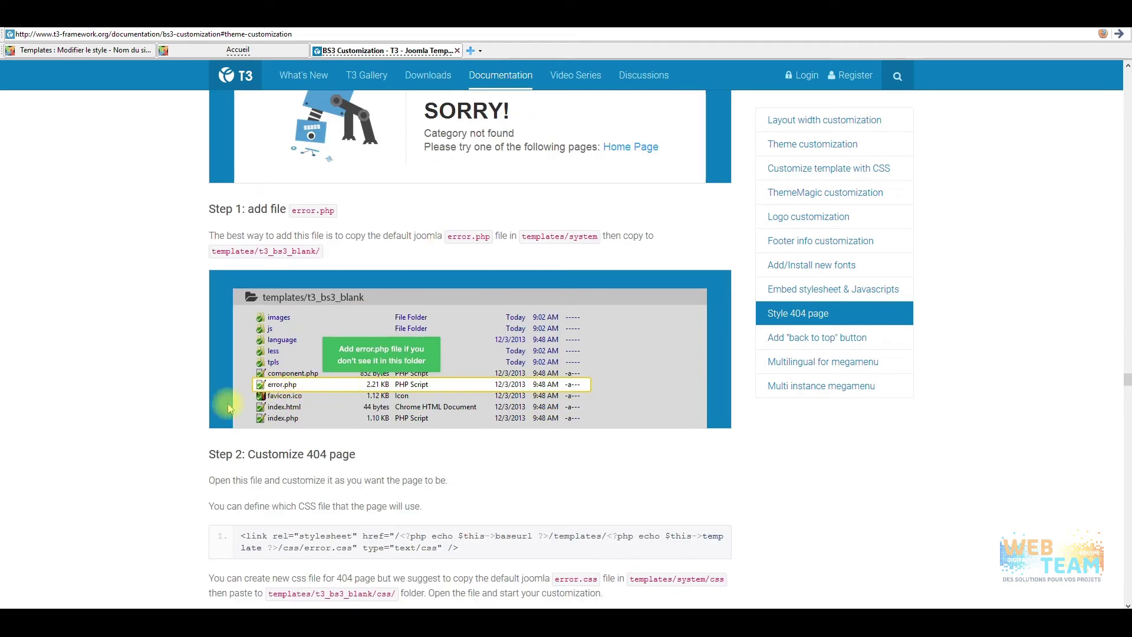
scroll(197, 394, down, 12)
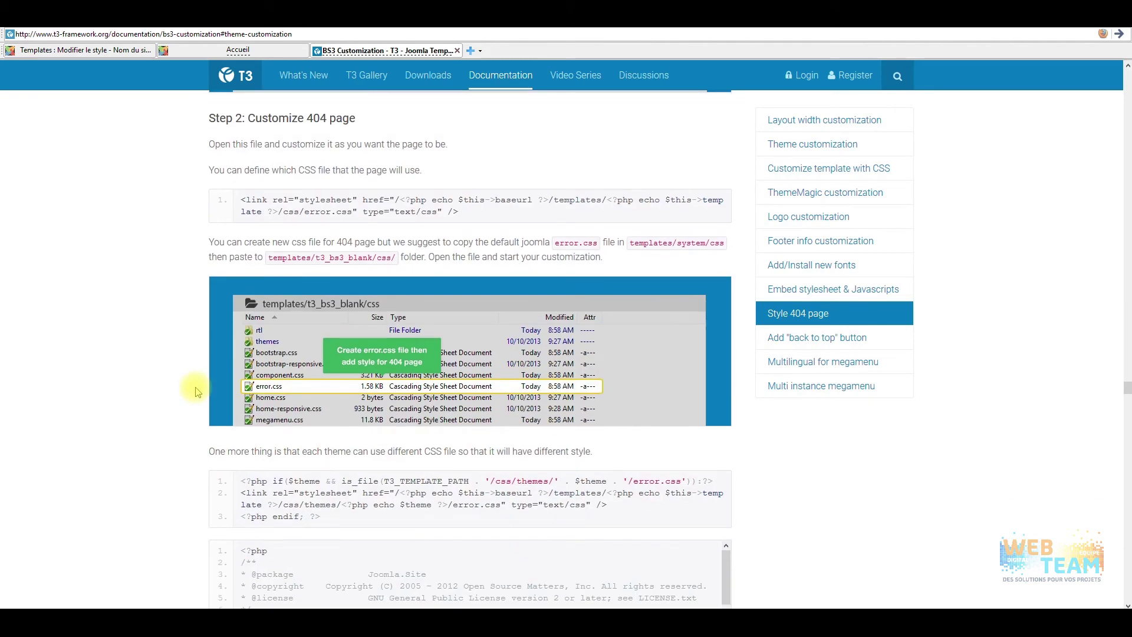
- Read the guide on overriding the offline page with offline.php and a theme-specific offline.css
scroll(202, 389, down, 6)
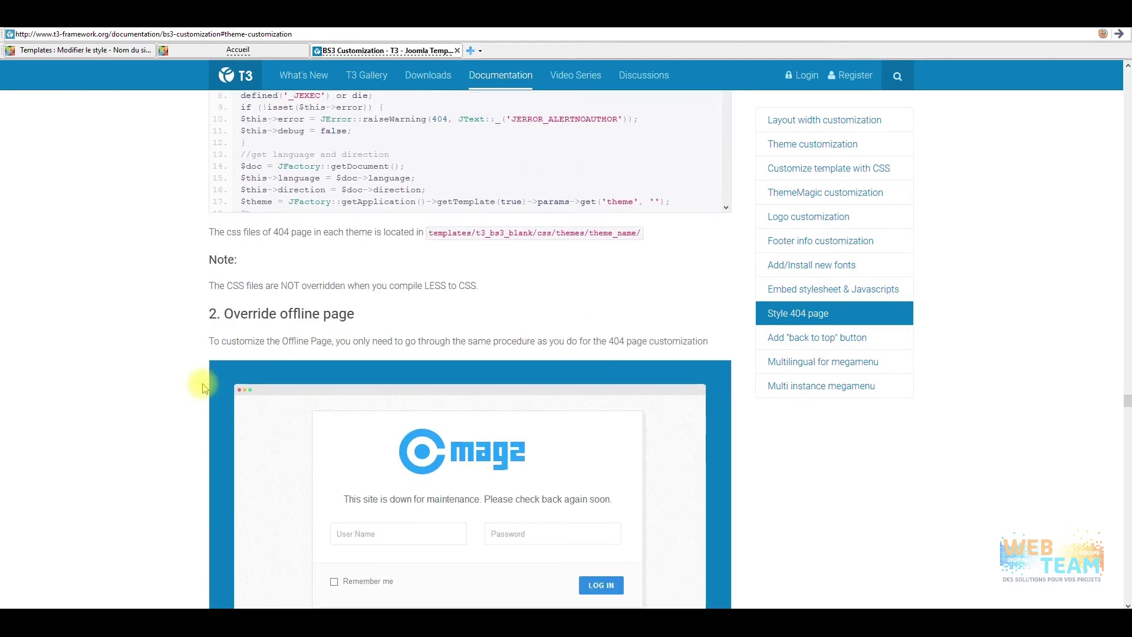
scroll(189, 384, down, 5)
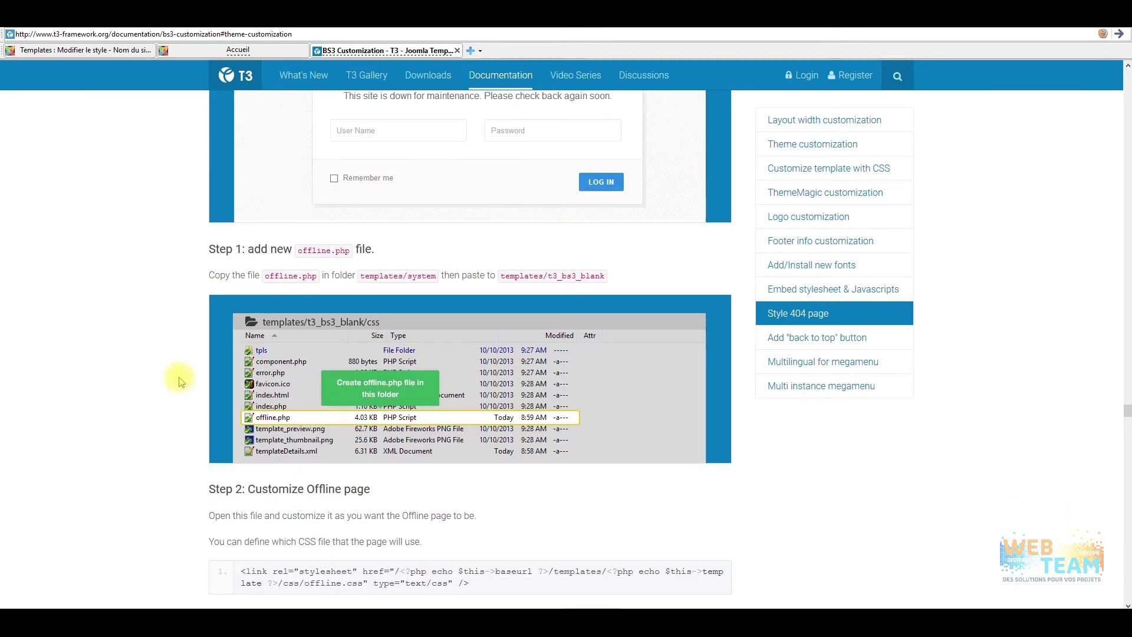
scroll(180, 380, down, 4)
scroll(180, 380, down, 14)
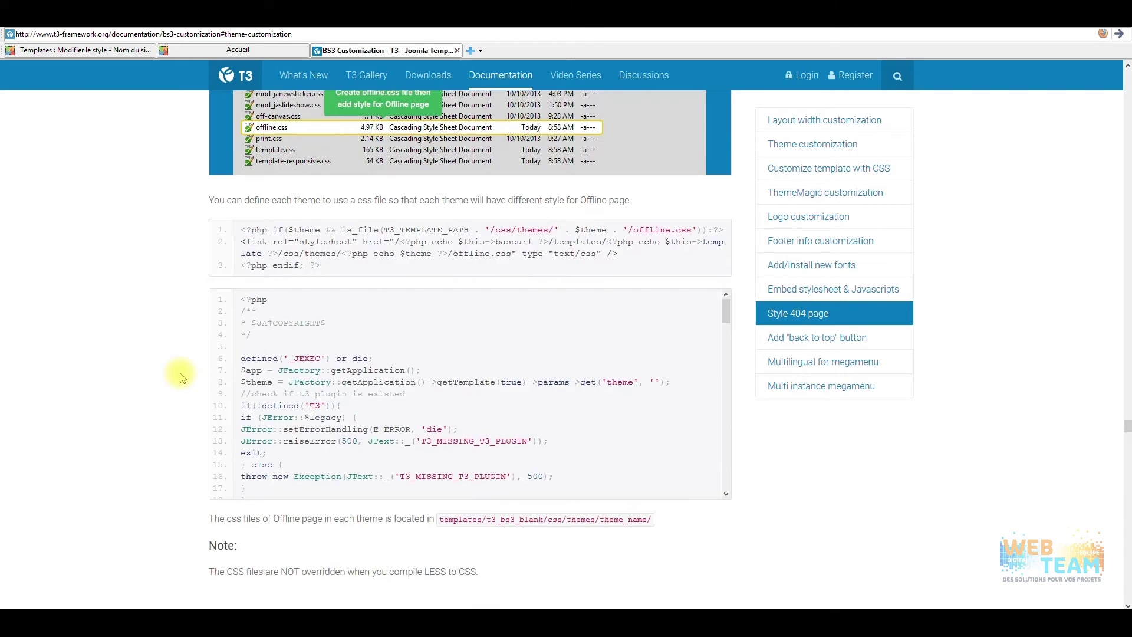
- Skim the sections on adding a "back to top" button and configuring a multilingual megamenu
scroll(182, 378, down, 15)
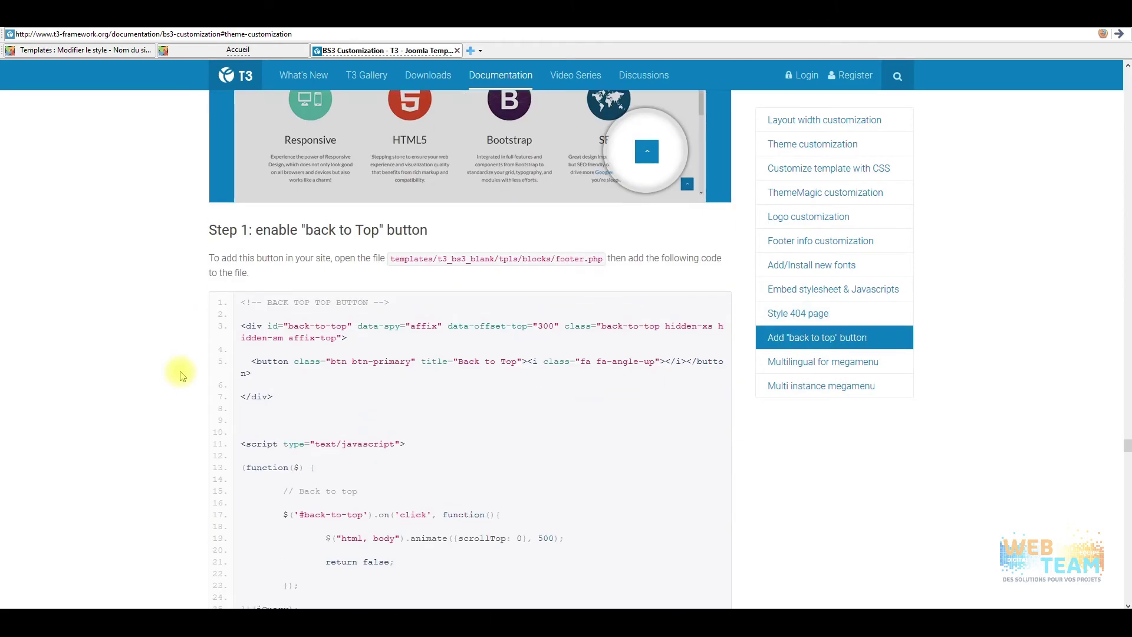
scroll(182, 376, down, 15)
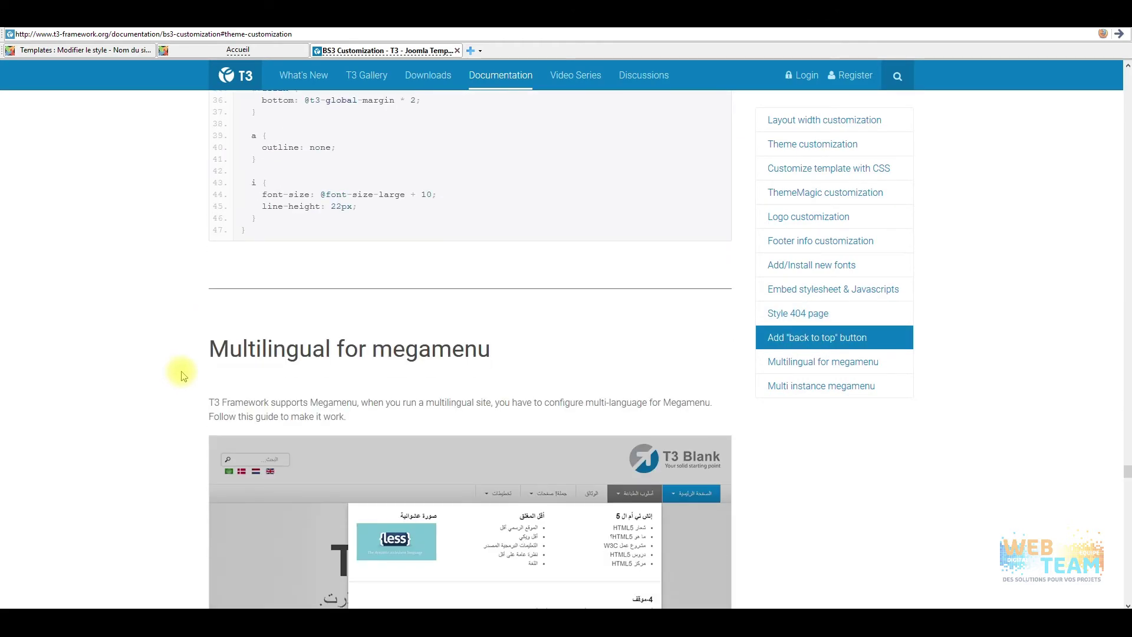
scroll(182, 376, down, 6)
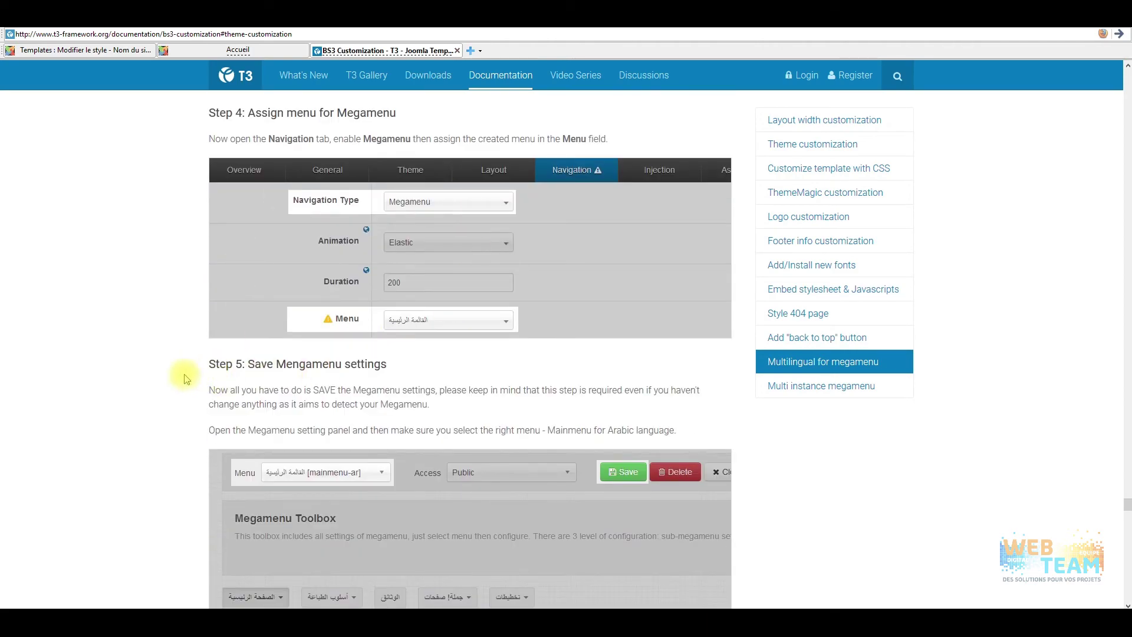
- Read the Multi instance megamenu section, from creating mainmenu and topmenu through calling loadBlock for topnav
scroll(183, 378, down, 15)
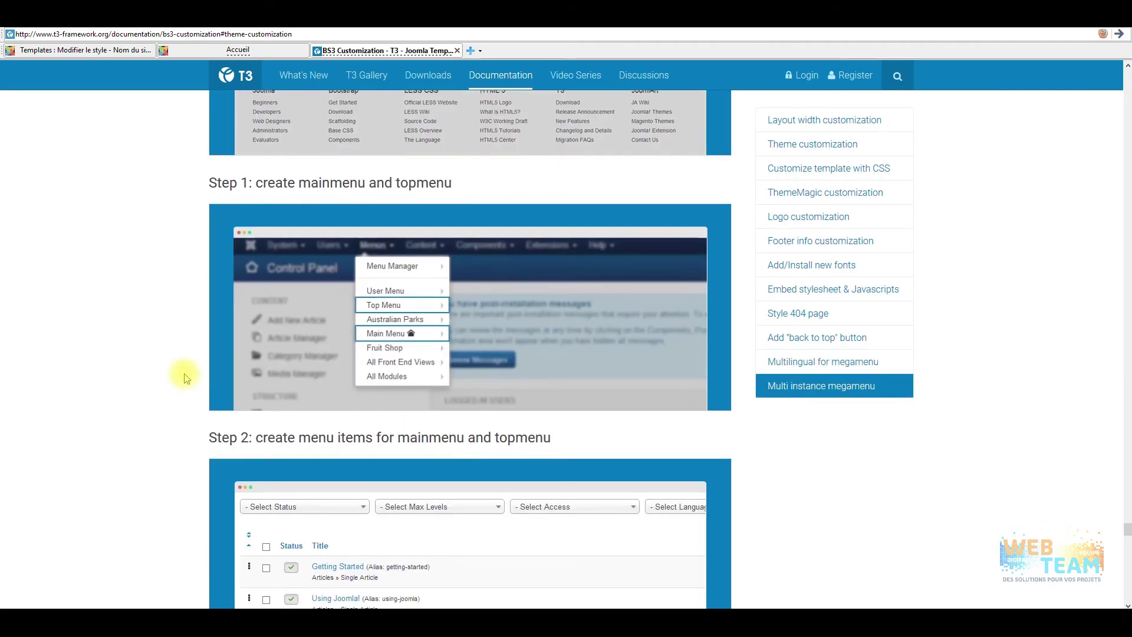
scroll(183, 377, down, 5)
scroll(187, 377, down, 5)
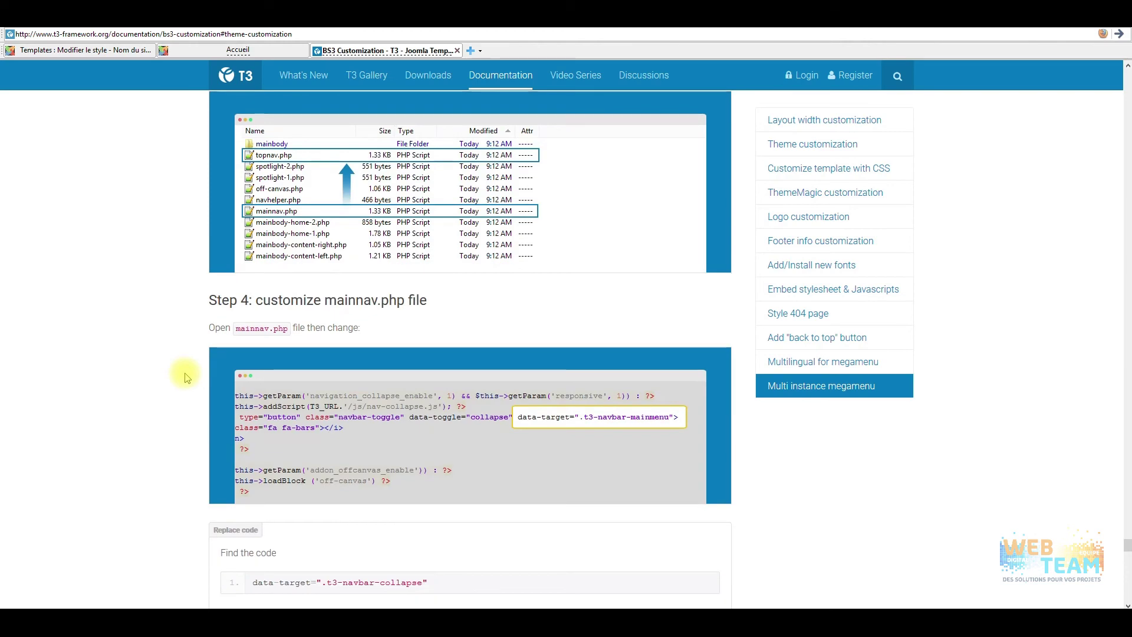
scroll(187, 377, up, 7)
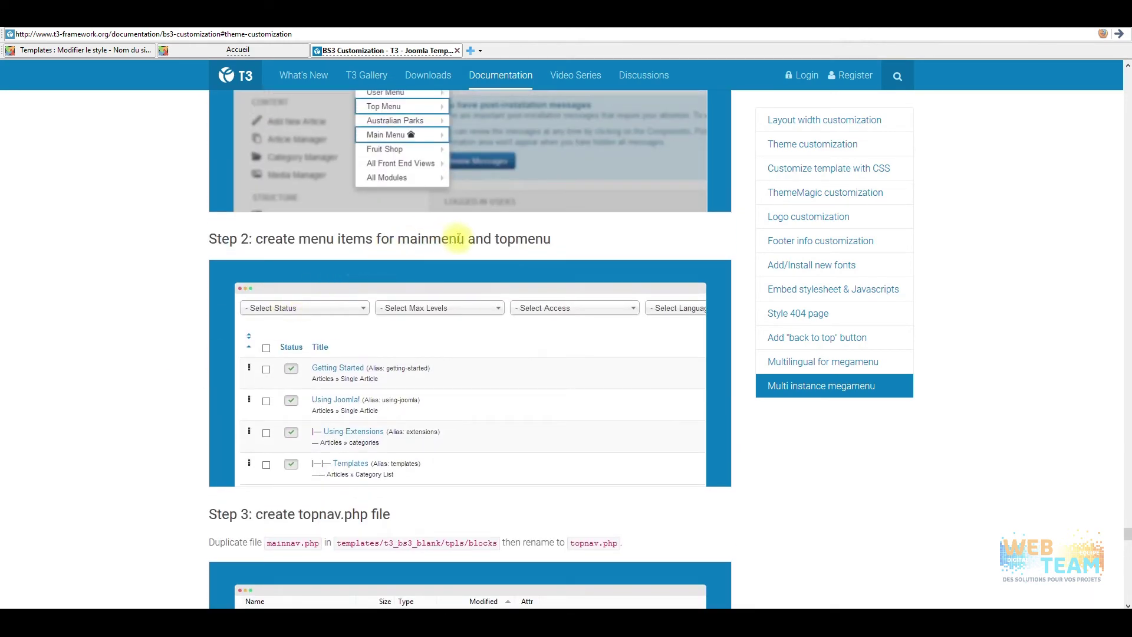
scroll(266, 383, down, 1)
scroll(172, 408, down, 1)
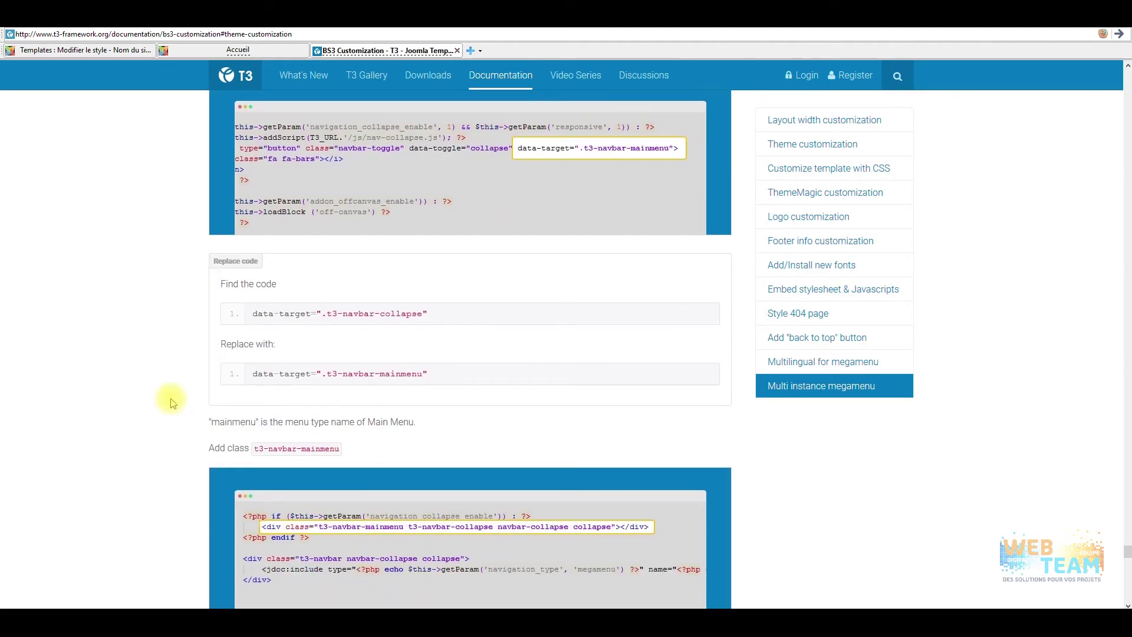
scroll(172, 402, down, 4)
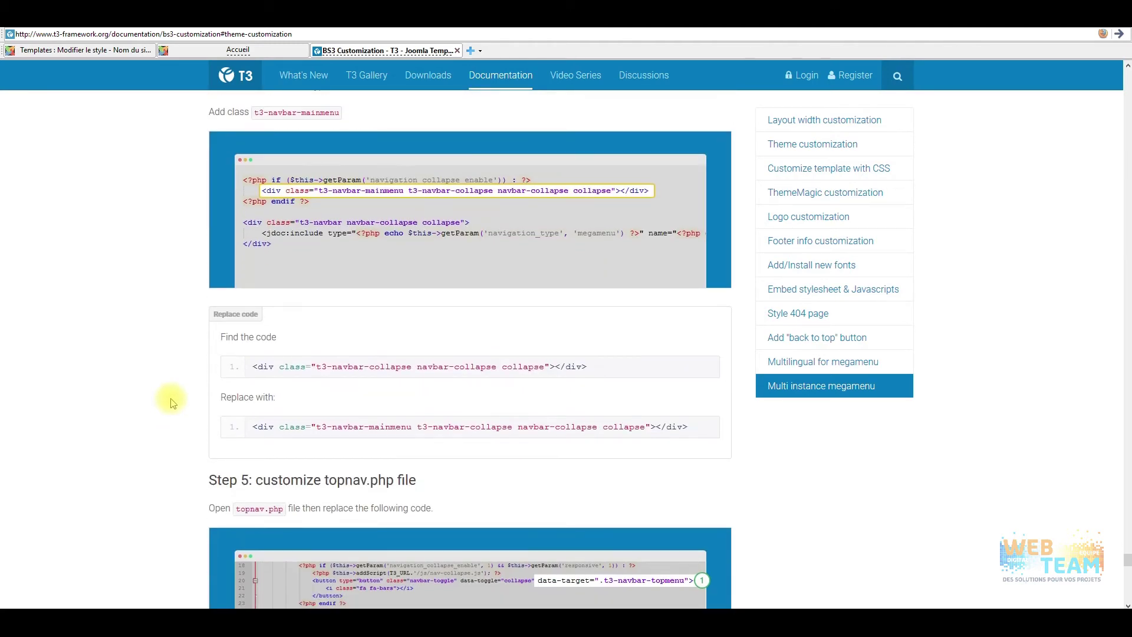
scroll(173, 403, down, 8)
scroll(171, 401, down, 7)
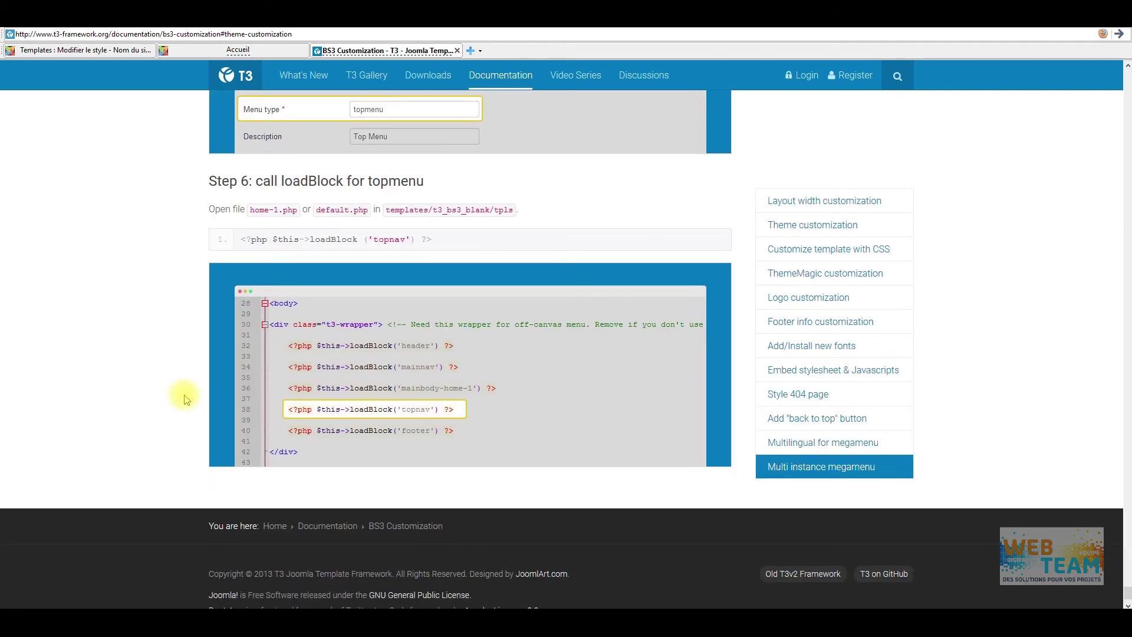
scroll(185, 398, up, 1)
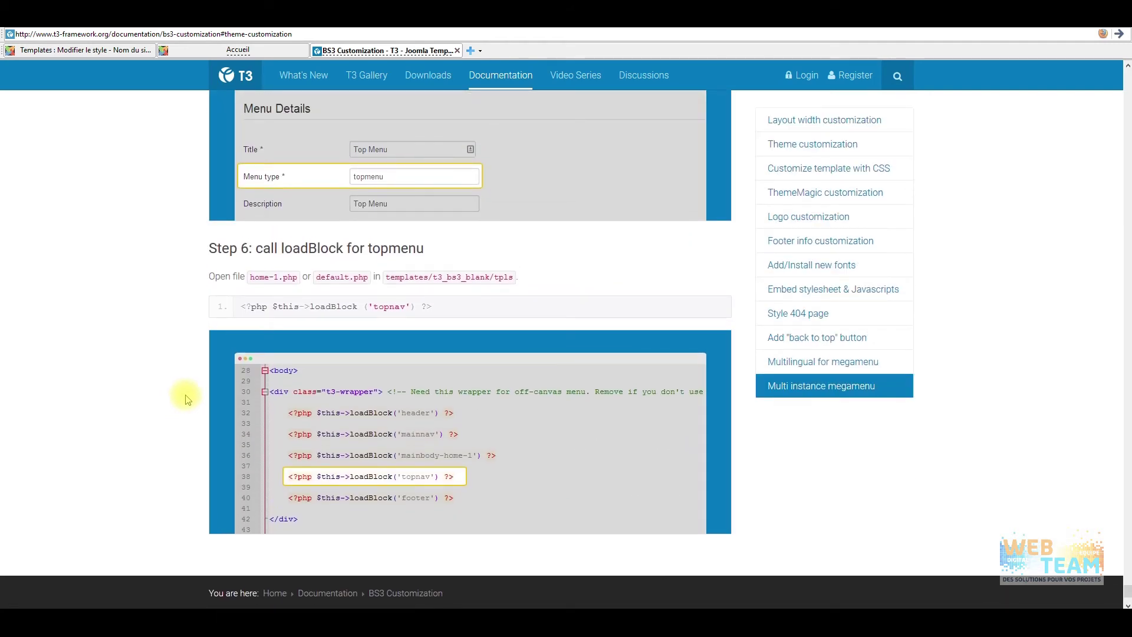
scroll(185, 394, up, 1)
scroll(185, 392, down, 2)
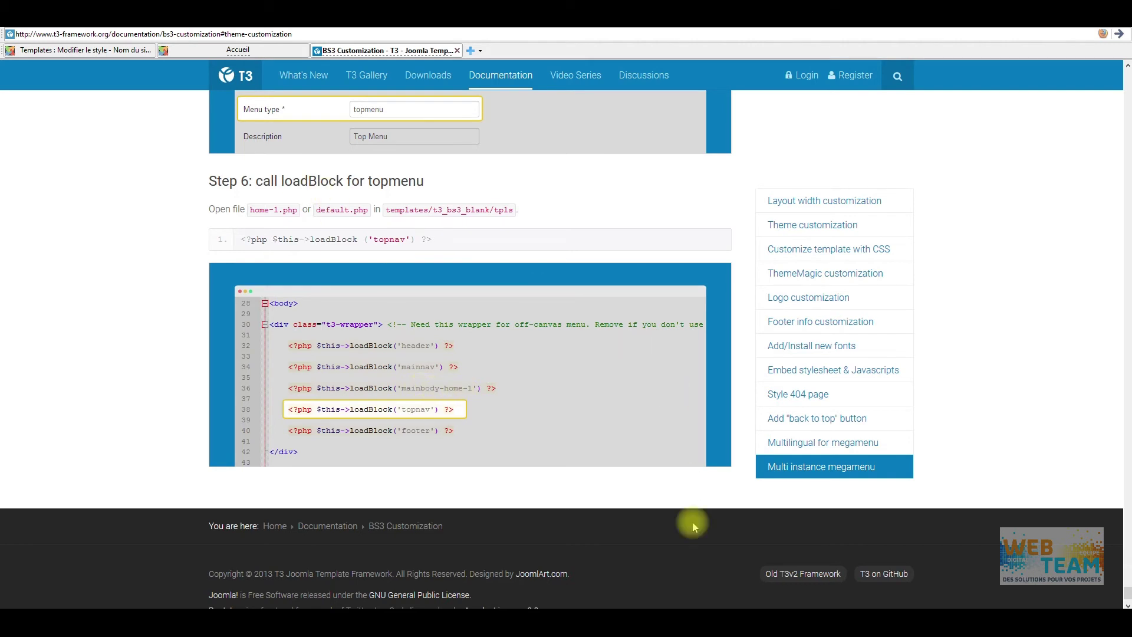
- Switch to File Explorer and open mon-site-layout.php from the template's local/tpls folder in Notepad++
click(592, 613)
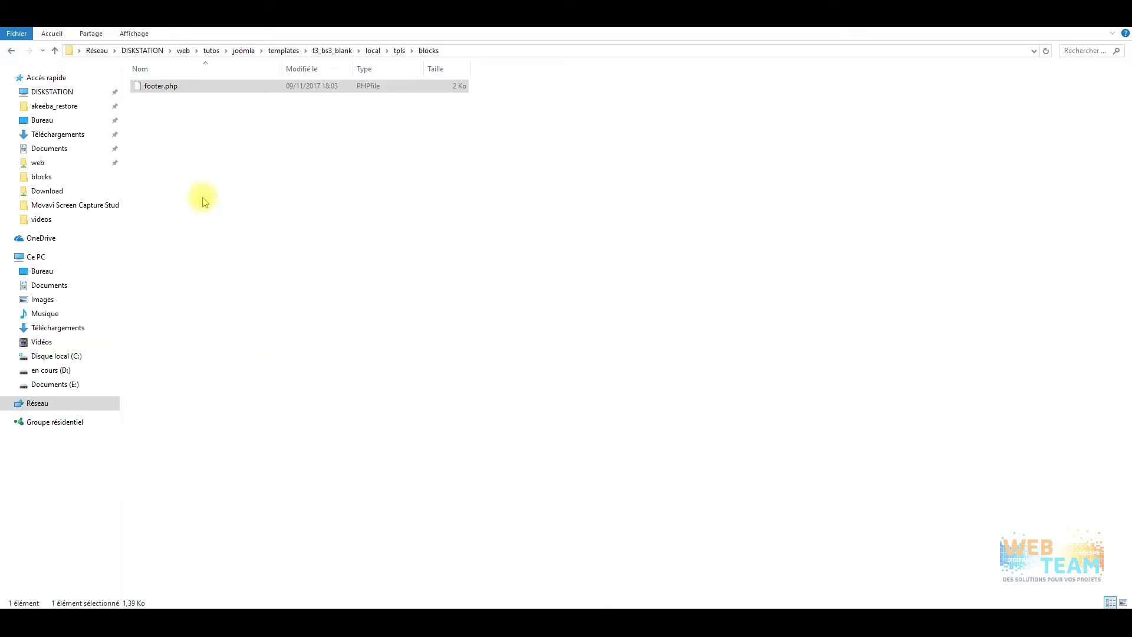
click(399, 52)
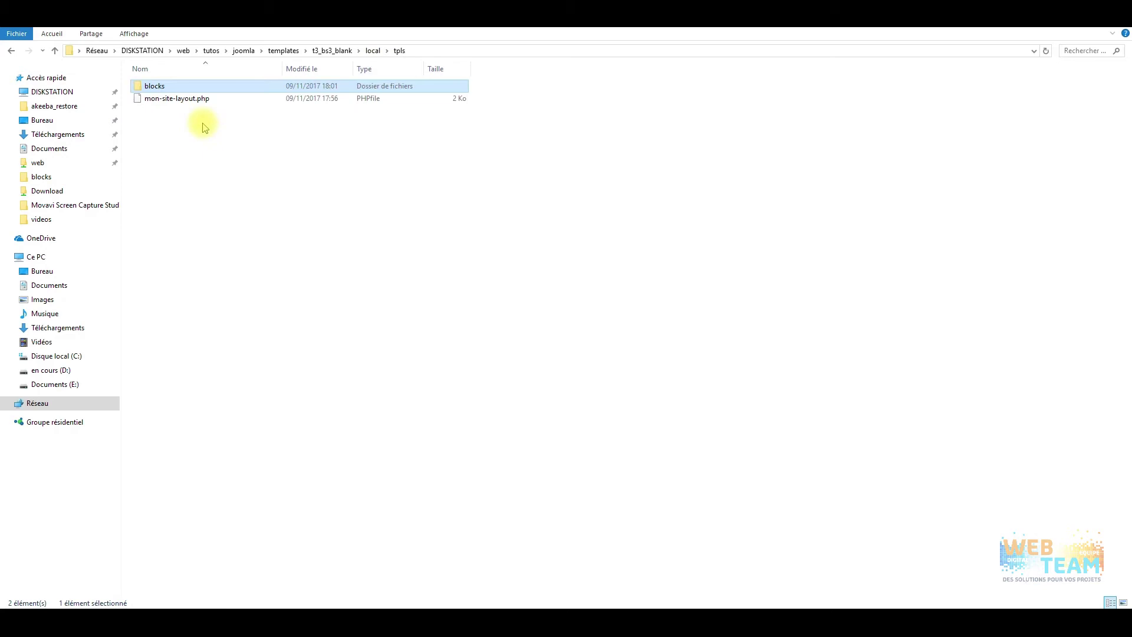
click(177, 98)
right_click(157, 100)
click(216, 148)
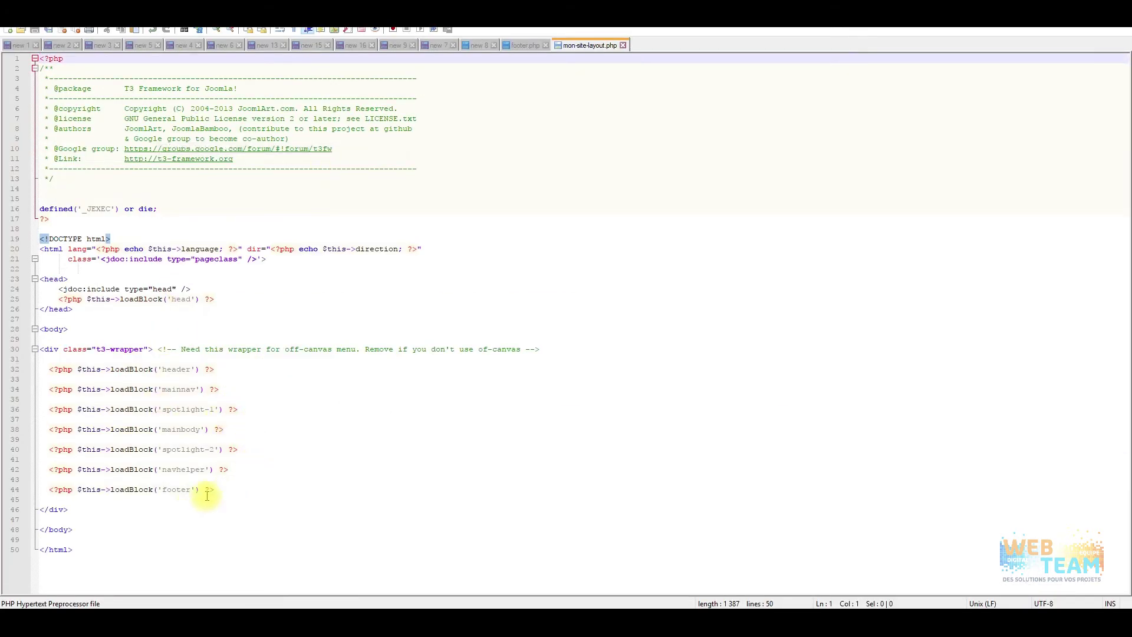
- Add the line <?php $this->loadBlock('footer_sec') ?> below the footer block in mon-site-layout.php
drag(230, 489, 58, 492)
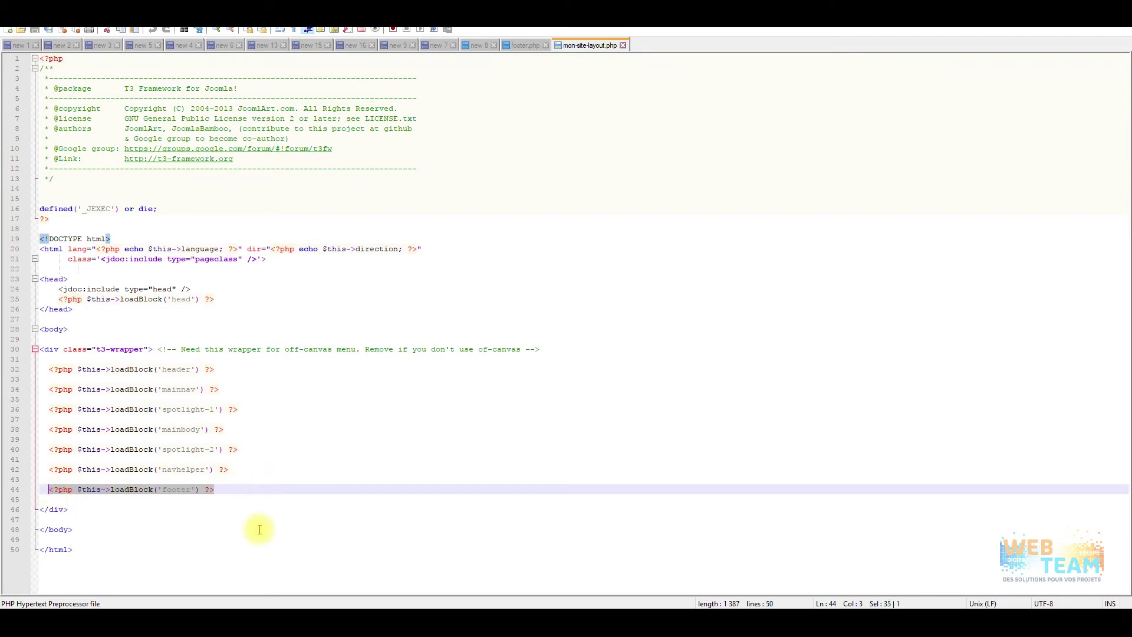
click(220, 489)
key(Return)
key(Return)
text(<?php $this->loadBlock('footer') ?>)
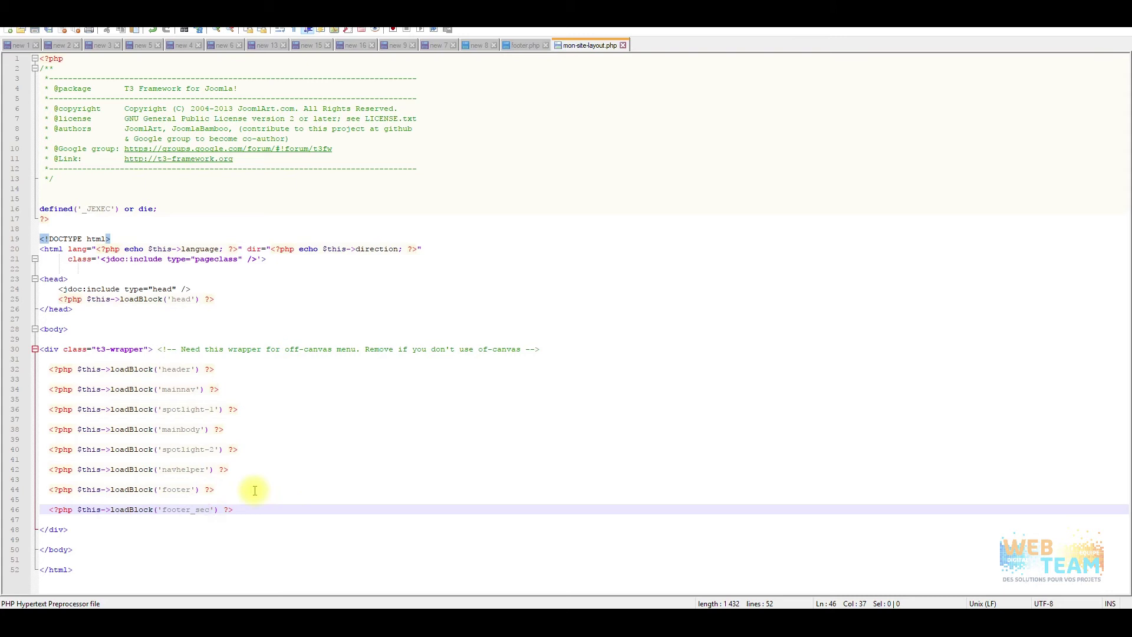
drag(234, 511, 44, 510)
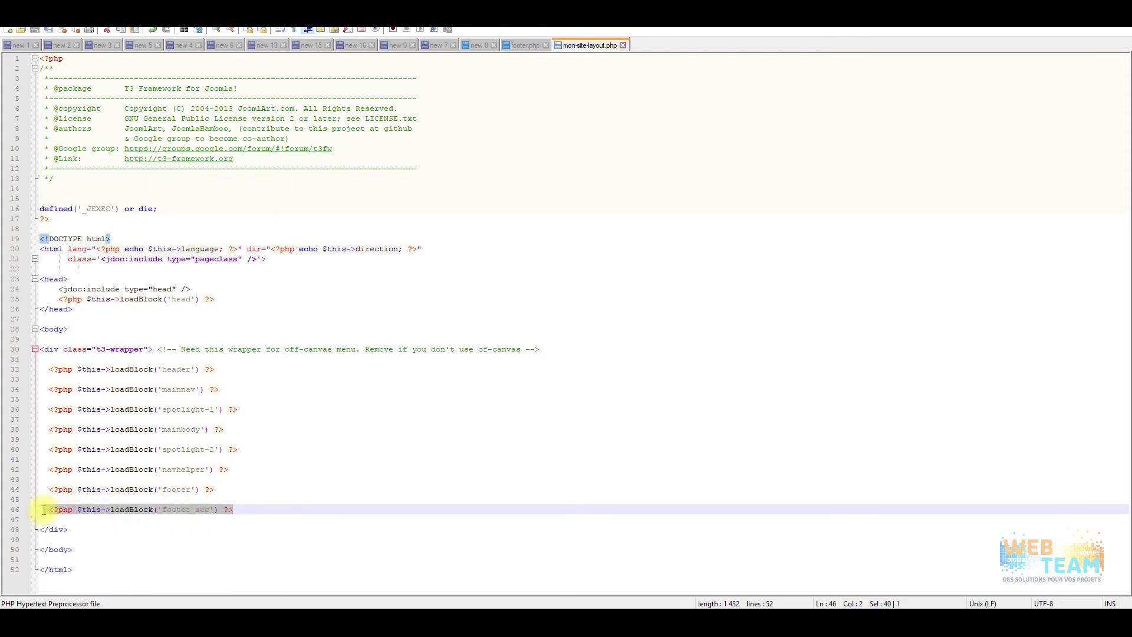
- Return to File Explorer and duplicate footer.php inside the local/tpls/blocks folder
click(525, 46)
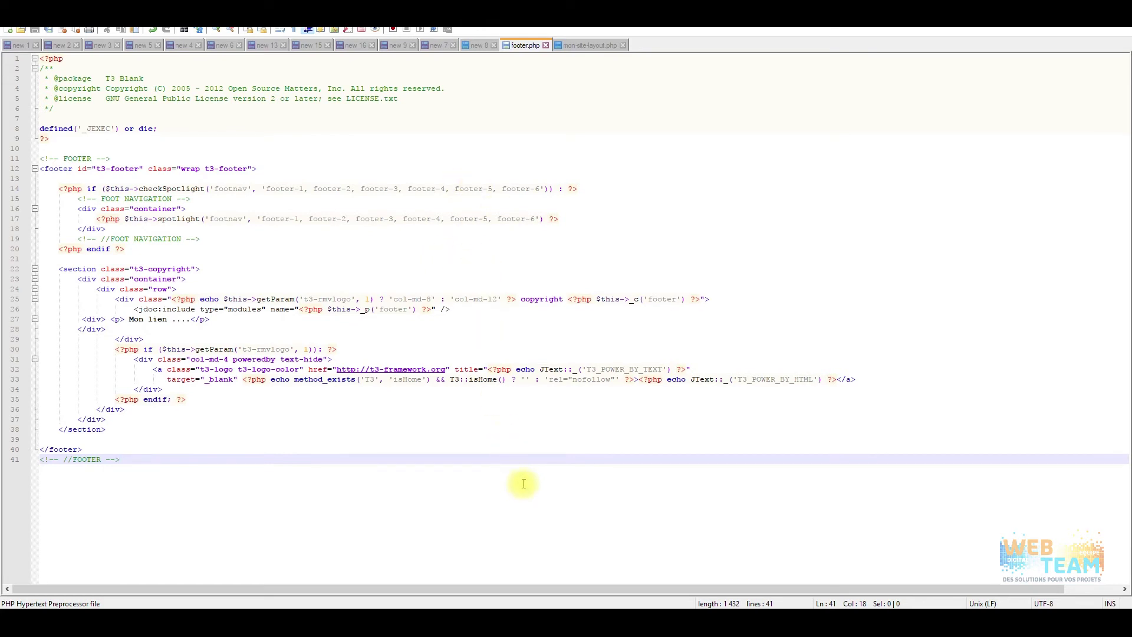
click(735, 619)
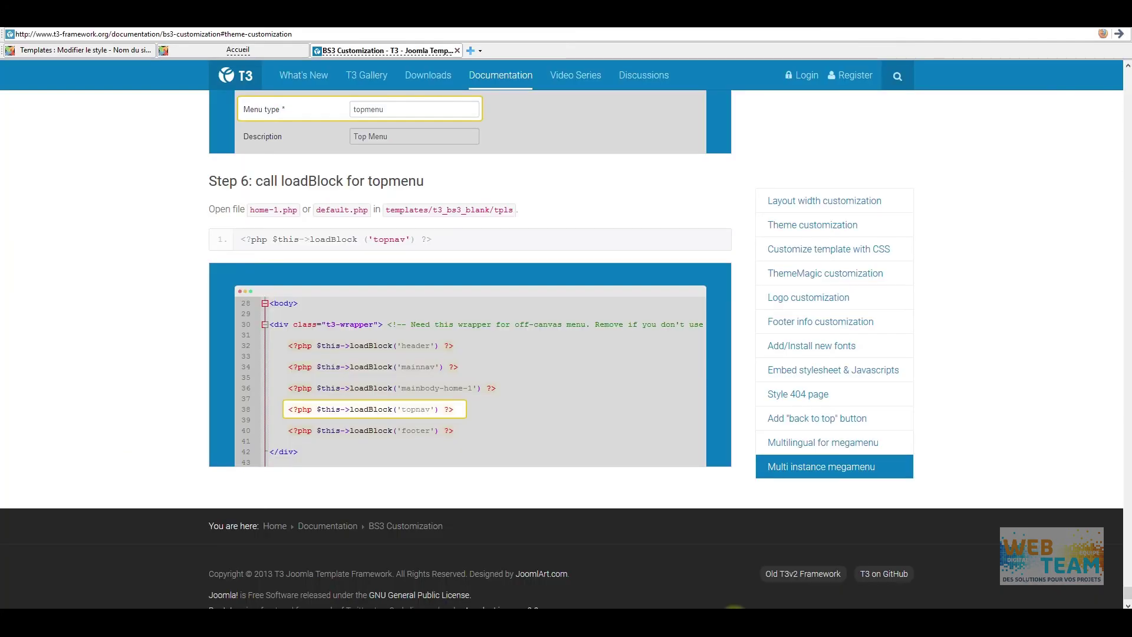
click(735, 619)
click(597, 619)
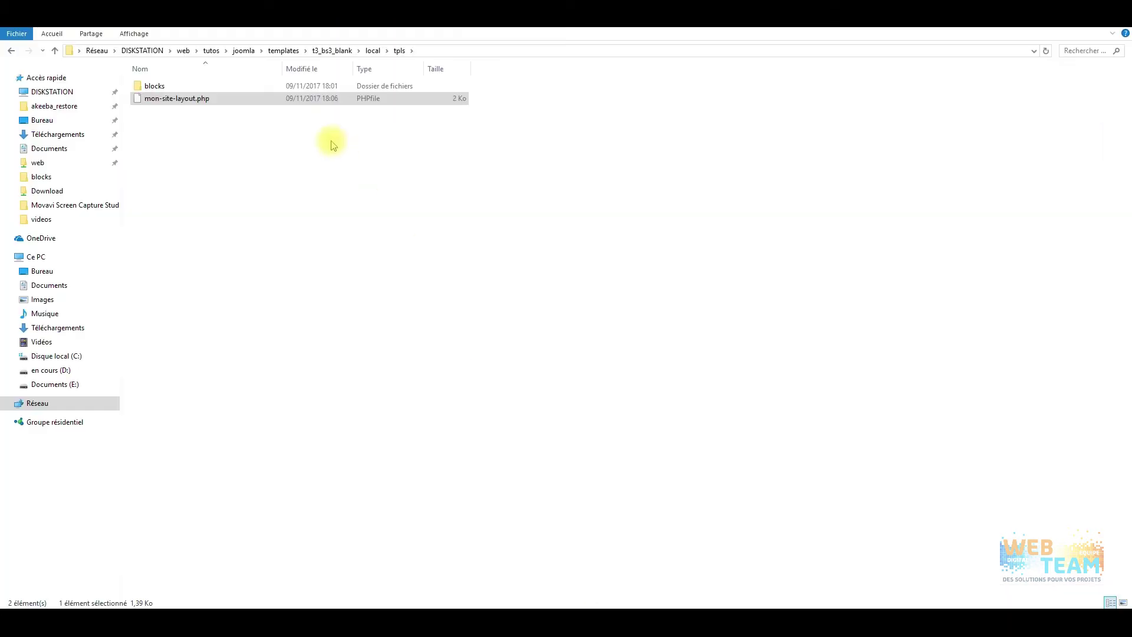
double_click(170, 89)
right_click(164, 94)
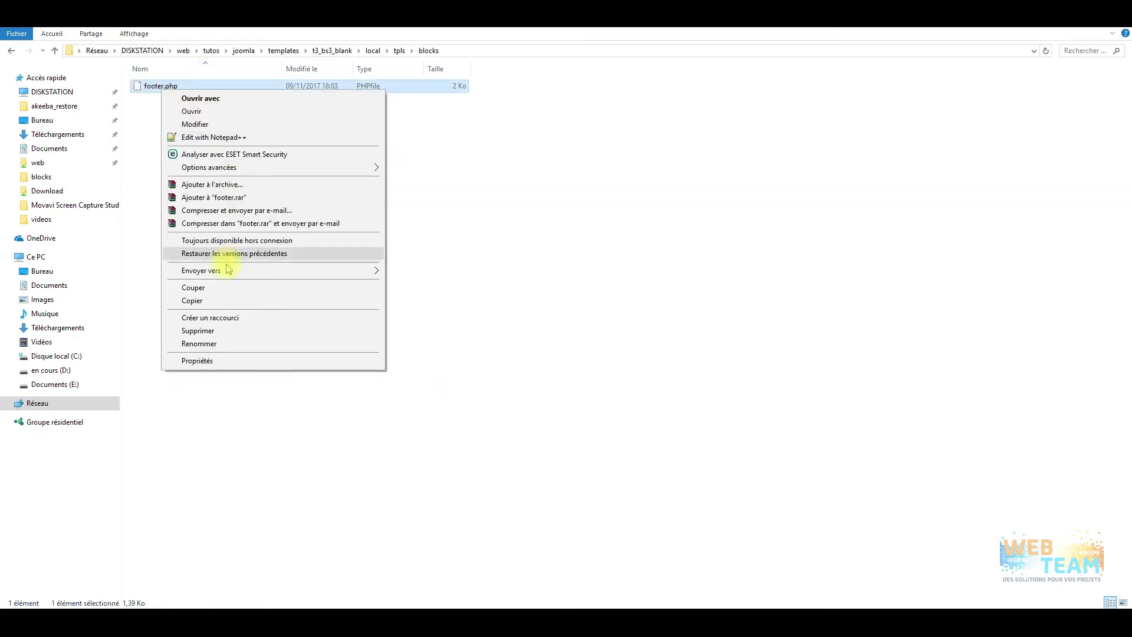
click(218, 299)
right_click(203, 185)
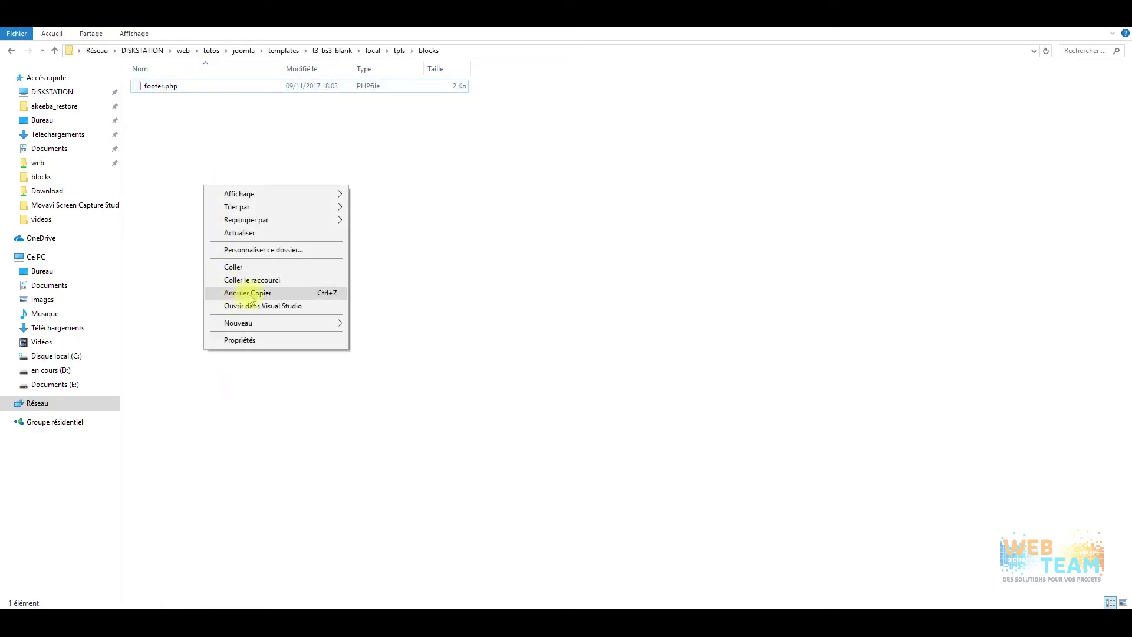
click(260, 268)
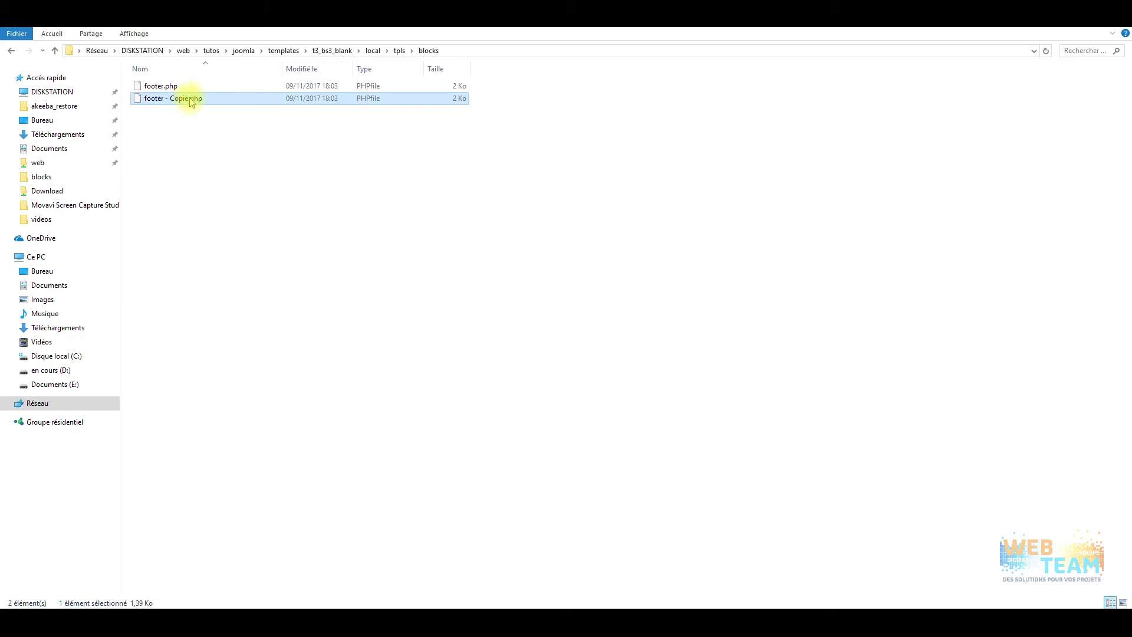
- Rename the copied footer file as footer-sec.php
click(190, 98)
drag(189, 99, 165, 99)
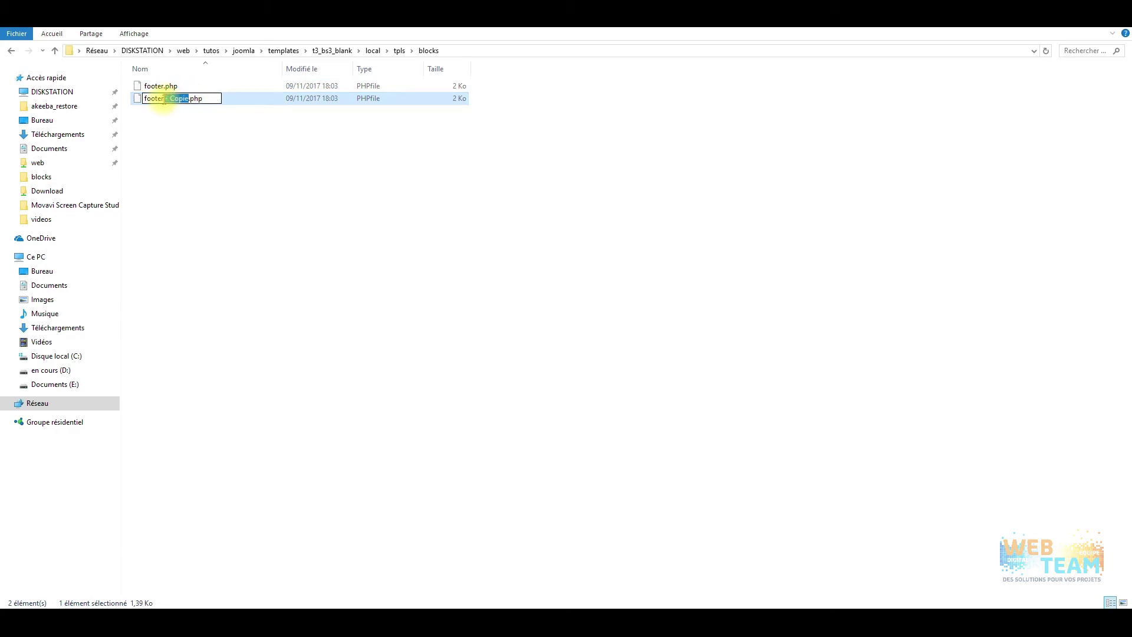
text(-sec)
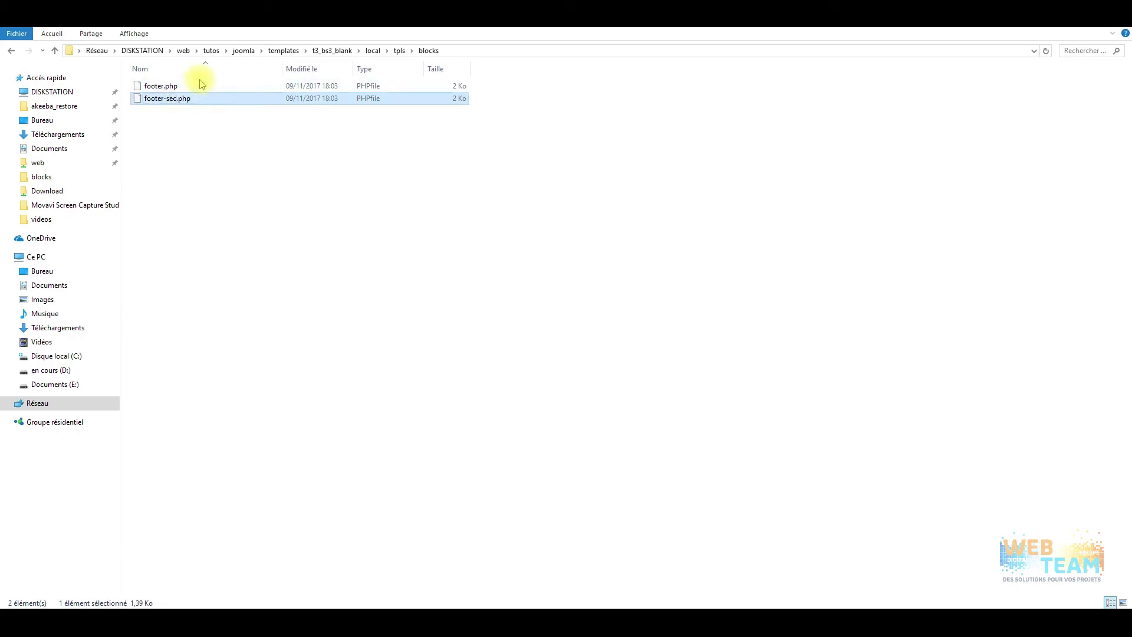
key(Return)
- Open footer-sec.php in Notepad++, examine its footnav checkSpotlight line, and return to mon-site-layout.php
right_click(176, 105)
click(247, 156)
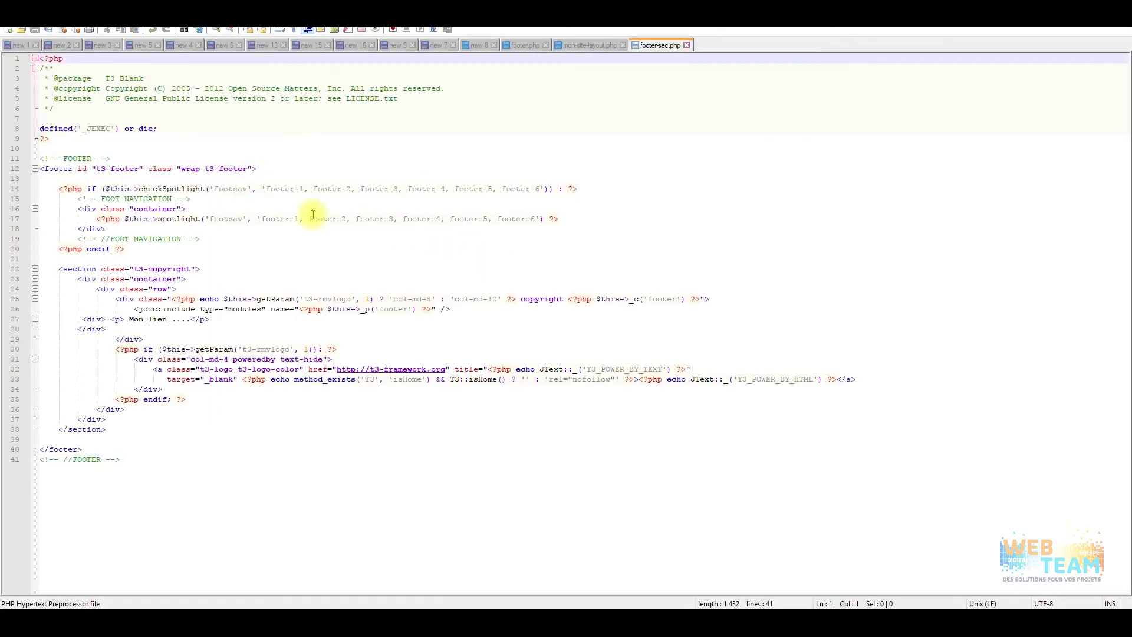
drag(597, 190, 56, 186)
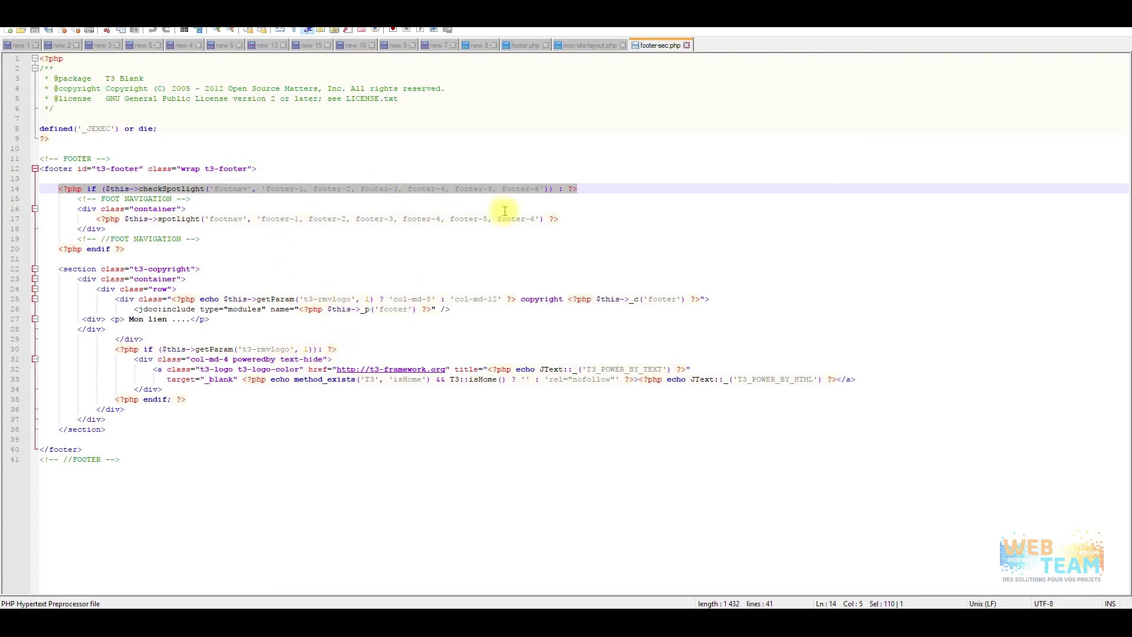
click(581, 46)
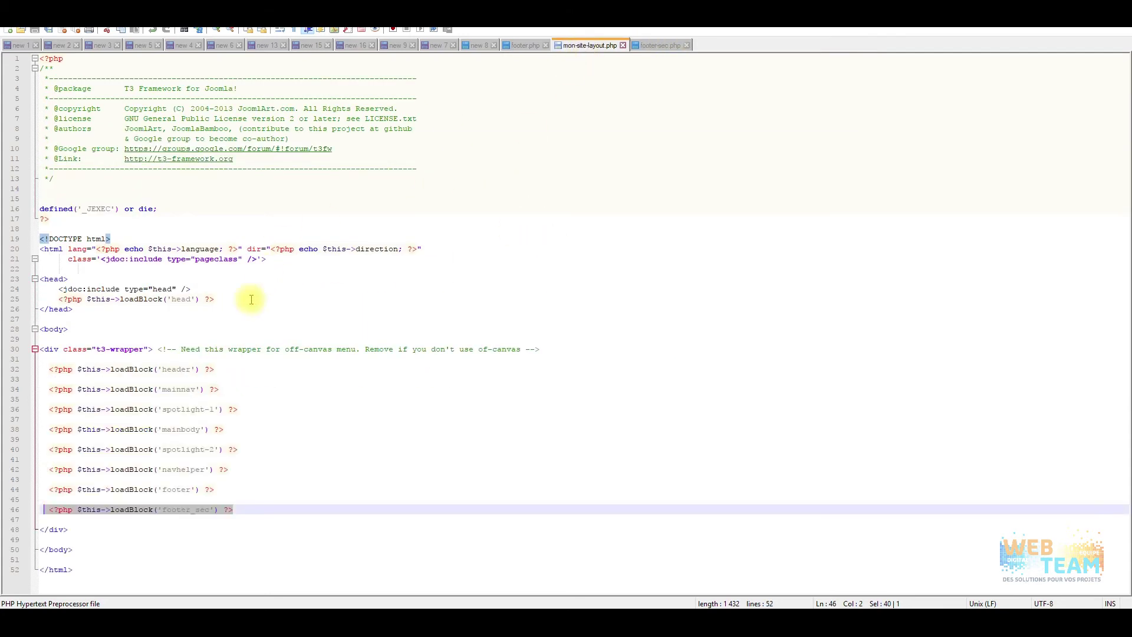
- Switch to File Explorer and compare the template's original tpls folder with the local/tpls override folder, ending in local/tpls/blocks
click(237, 507)
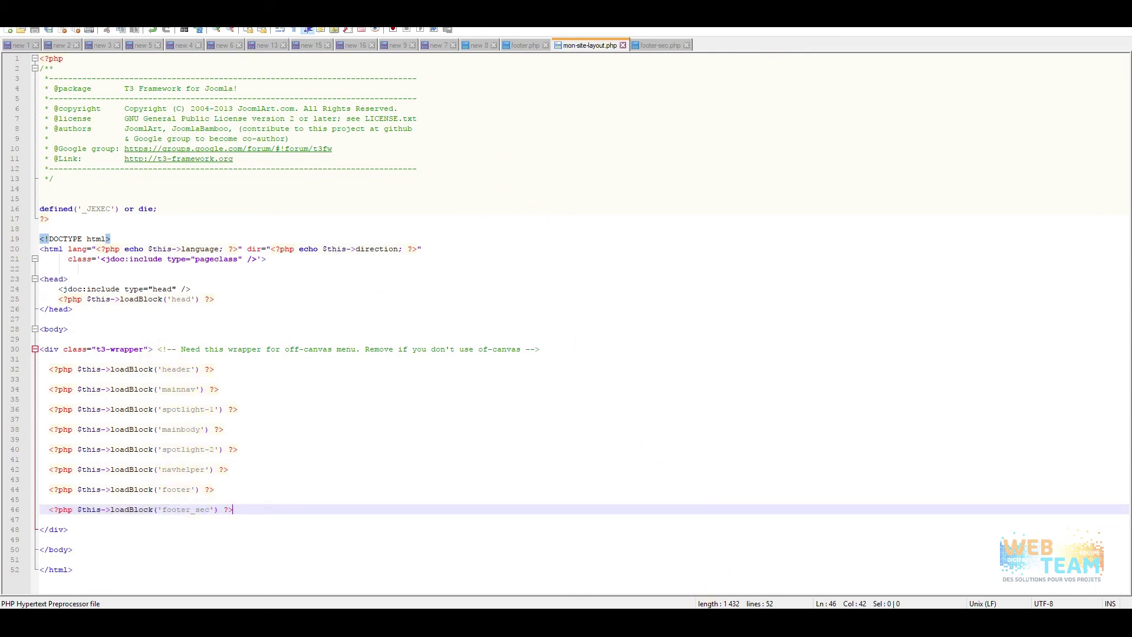
key(alt+Tab)
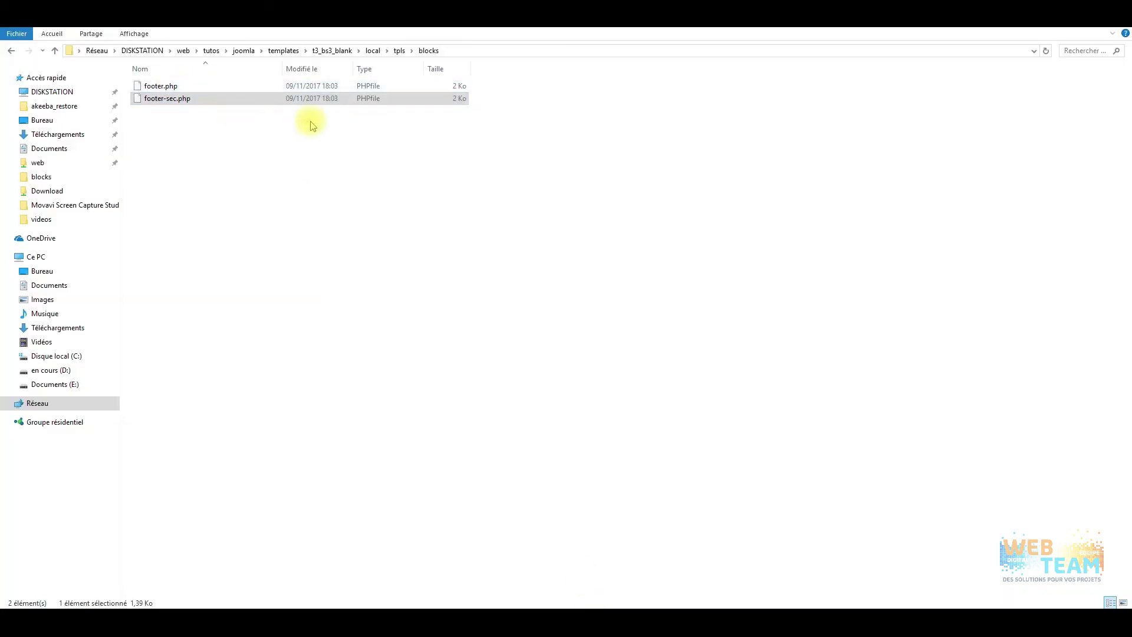
click(379, 51)
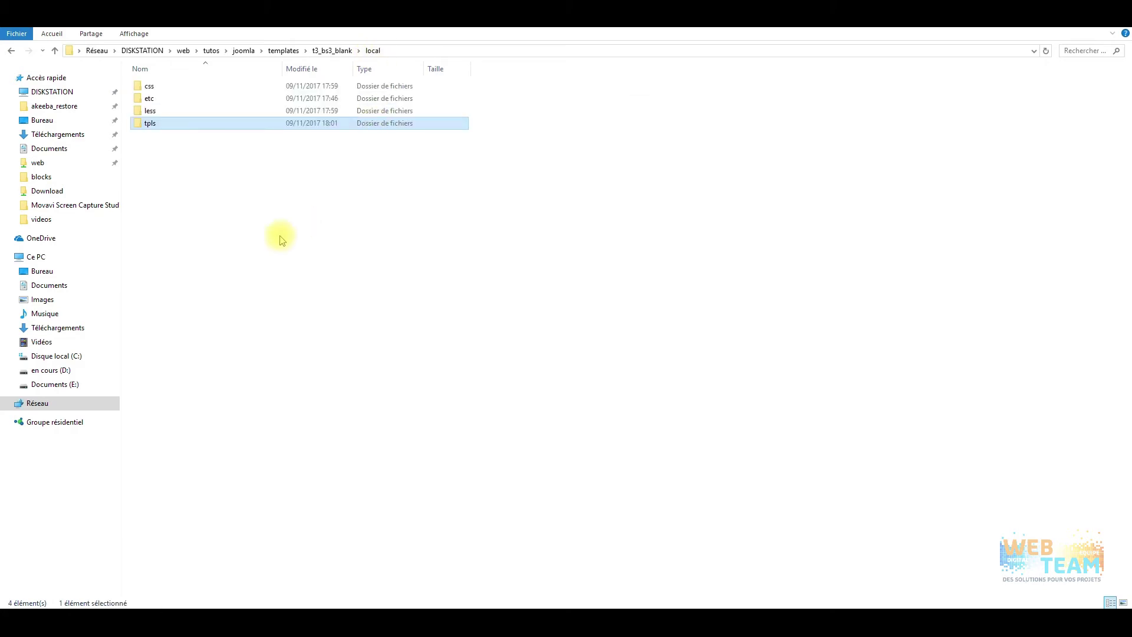
click(330, 50)
double_click(151, 199)
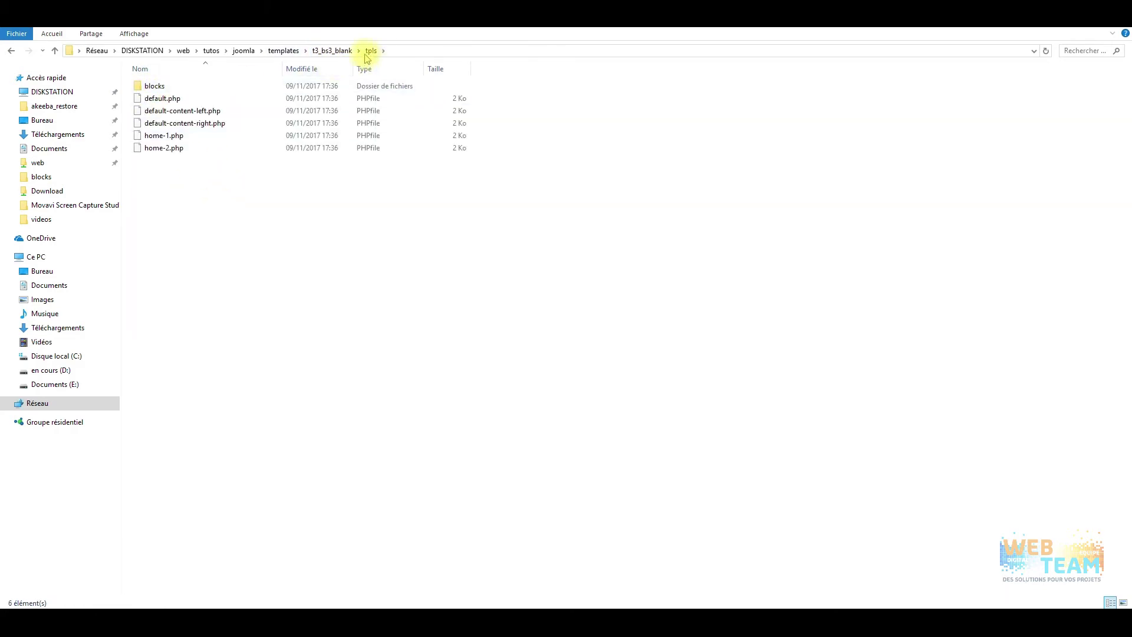
click(328, 51)
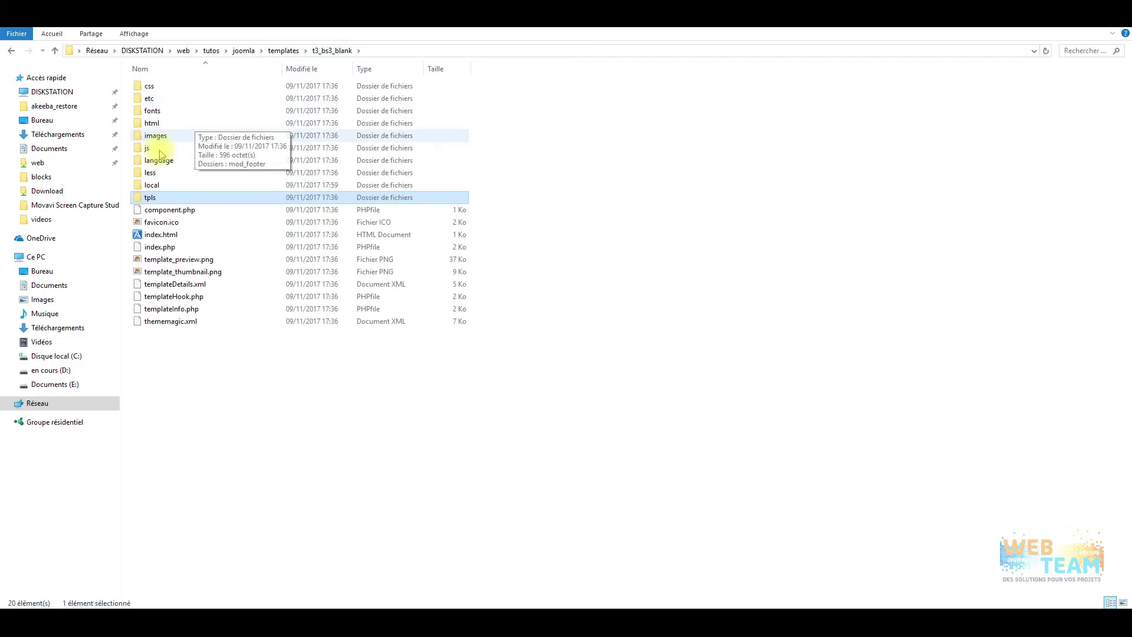
double_click(155, 186)
click(165, 125)
double_click(165, 126)
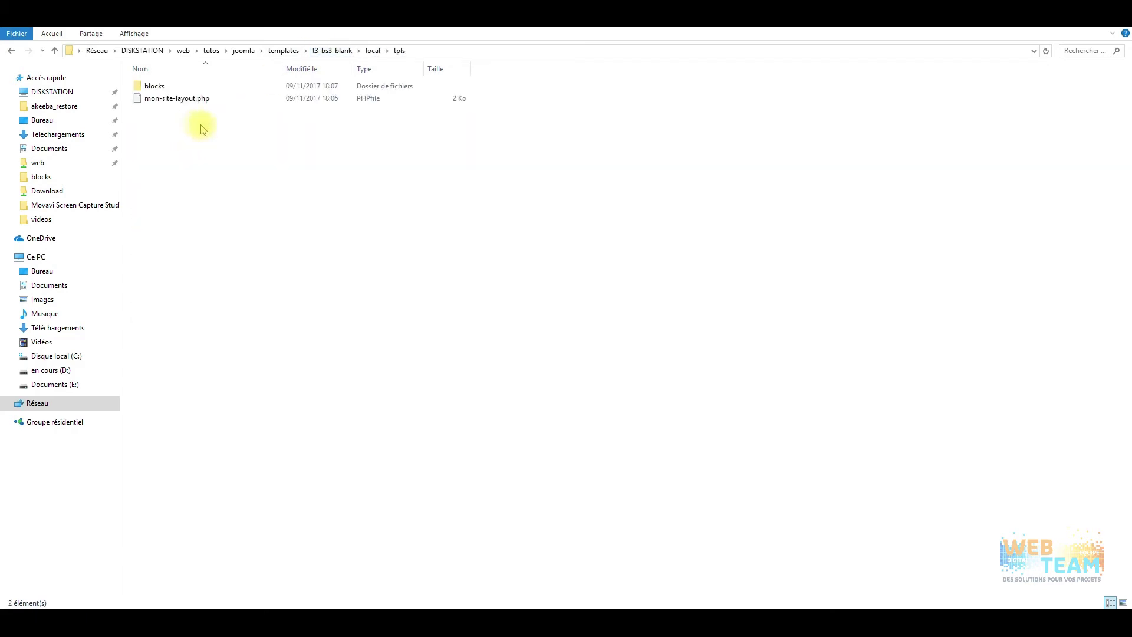
click(182, 88)
double_click(182, 87)
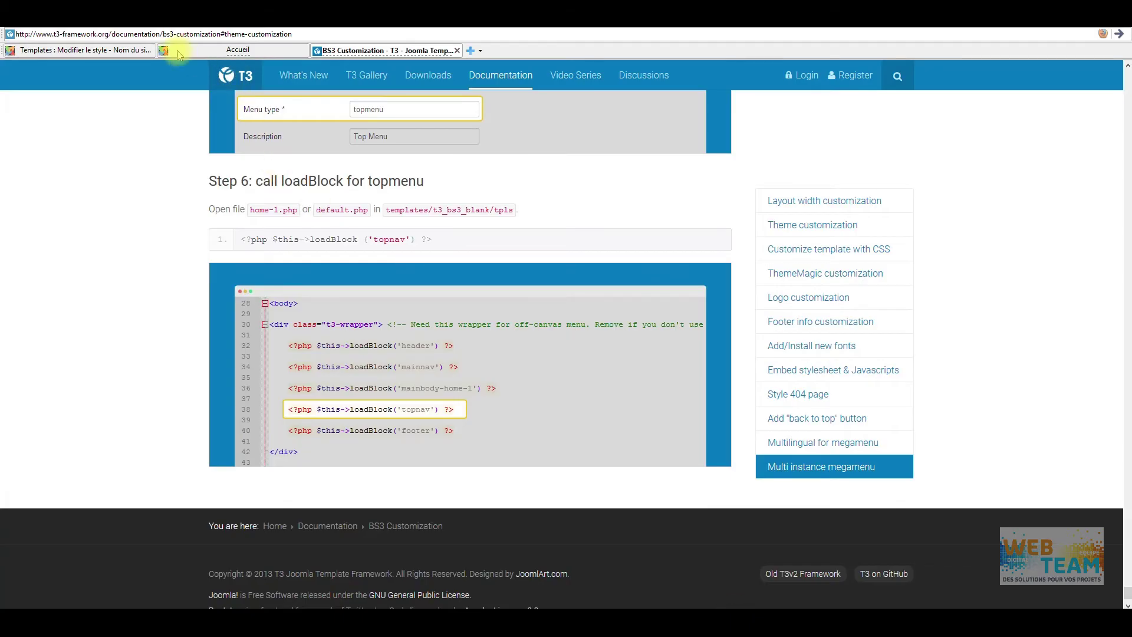
- Reload the Joomla template style page in the browser and check the footer area of the mon-site-layout layout
click(88, 52)
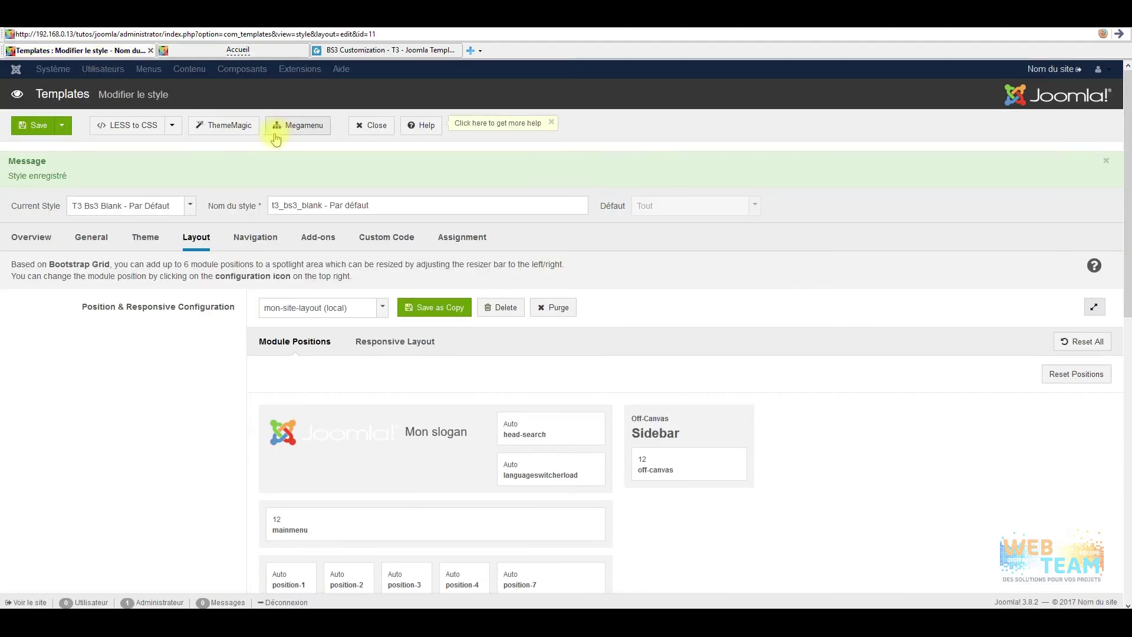
click(1120, 35)
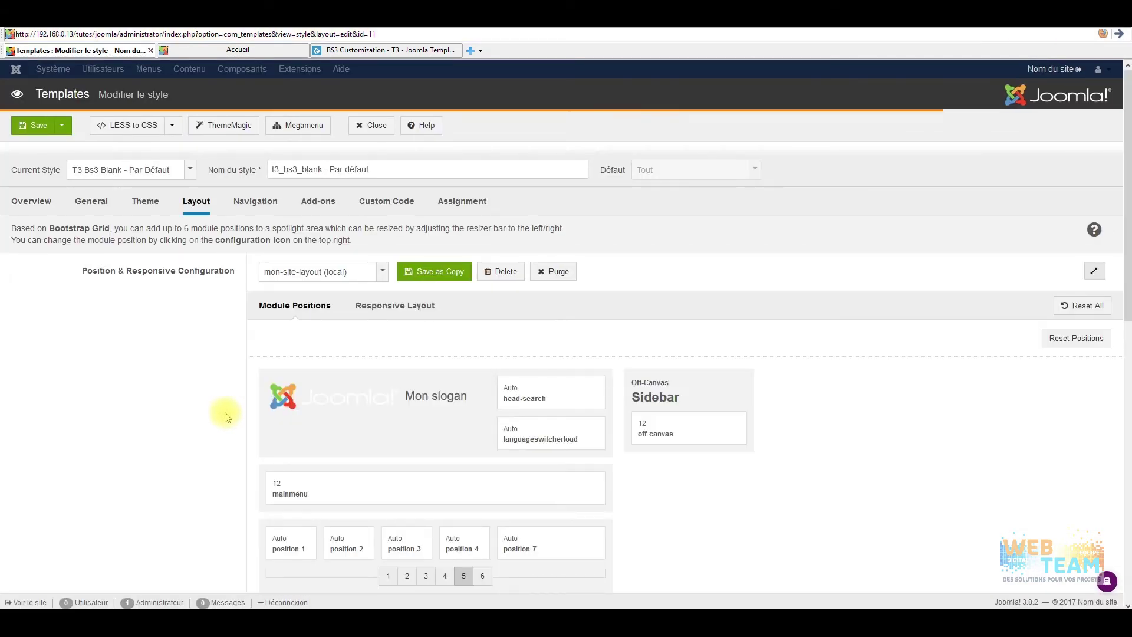
scroll(227, 410, down, 10)
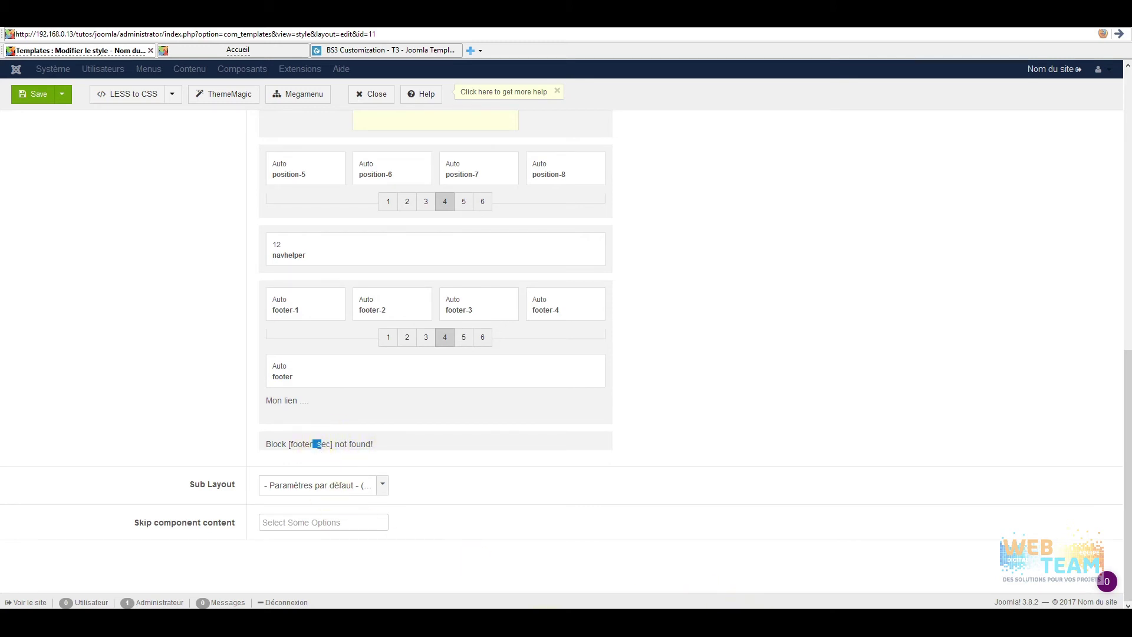
- Change the last loadBlock name to 'footer-sec' in mon-site-layout.php and reload the template style page in the browser
click(549, 620)
click(199, 510)
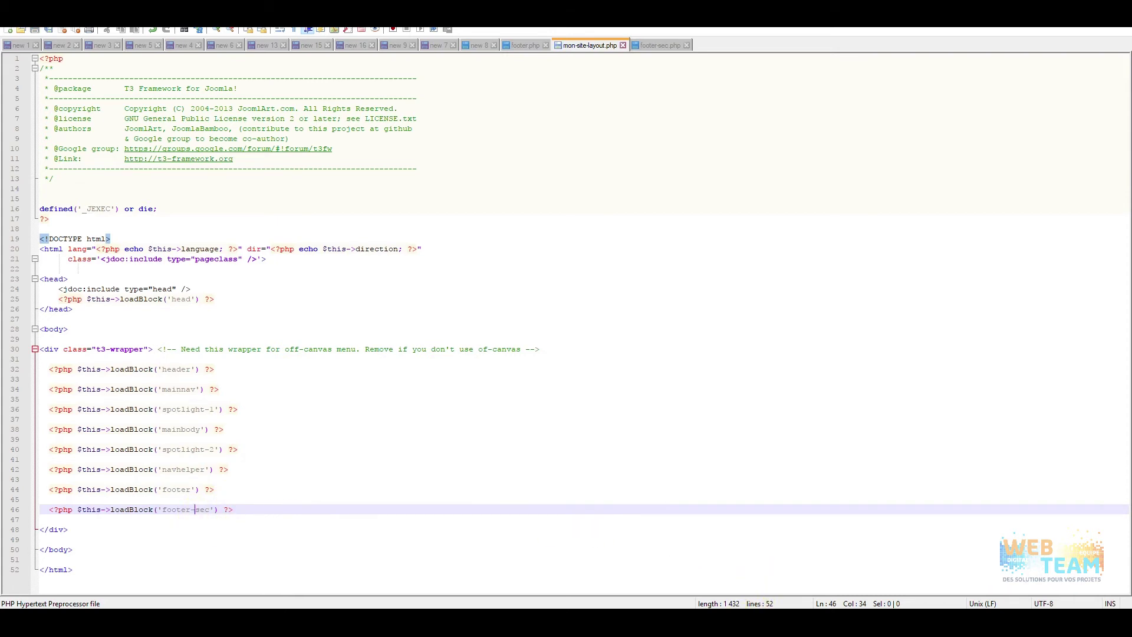
key(alt+Tab)
key(F5)
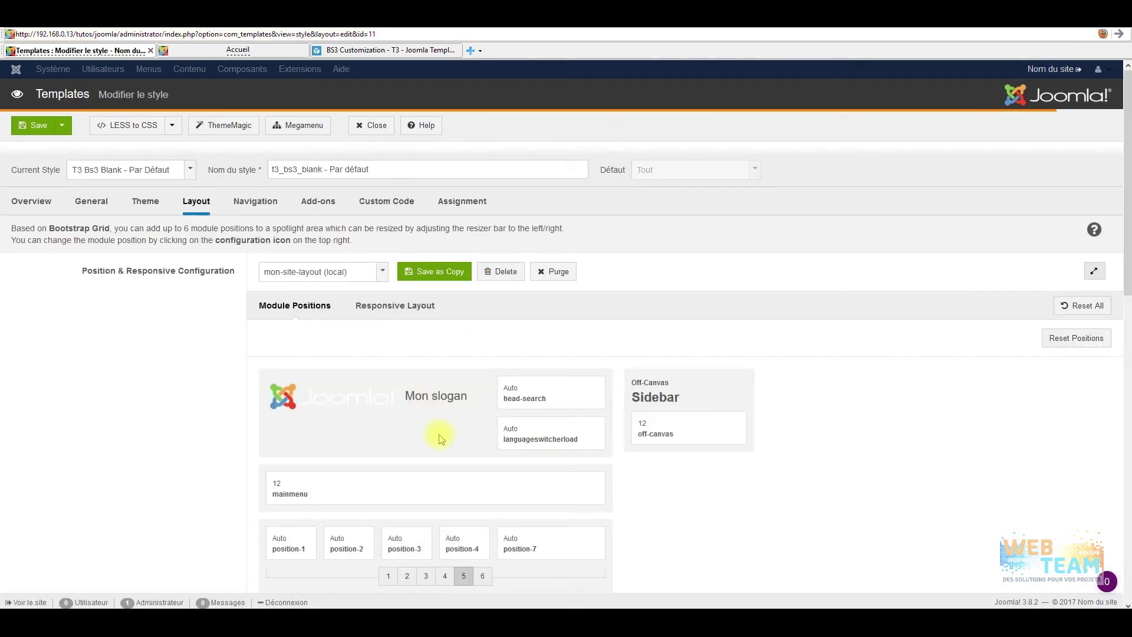
- Examine the module positions of the reloaded mon-site-layout layout, from the footer blocks up to the main menu
scroll(434, 437, down, 10)
scroll(185, 257, down, 1)
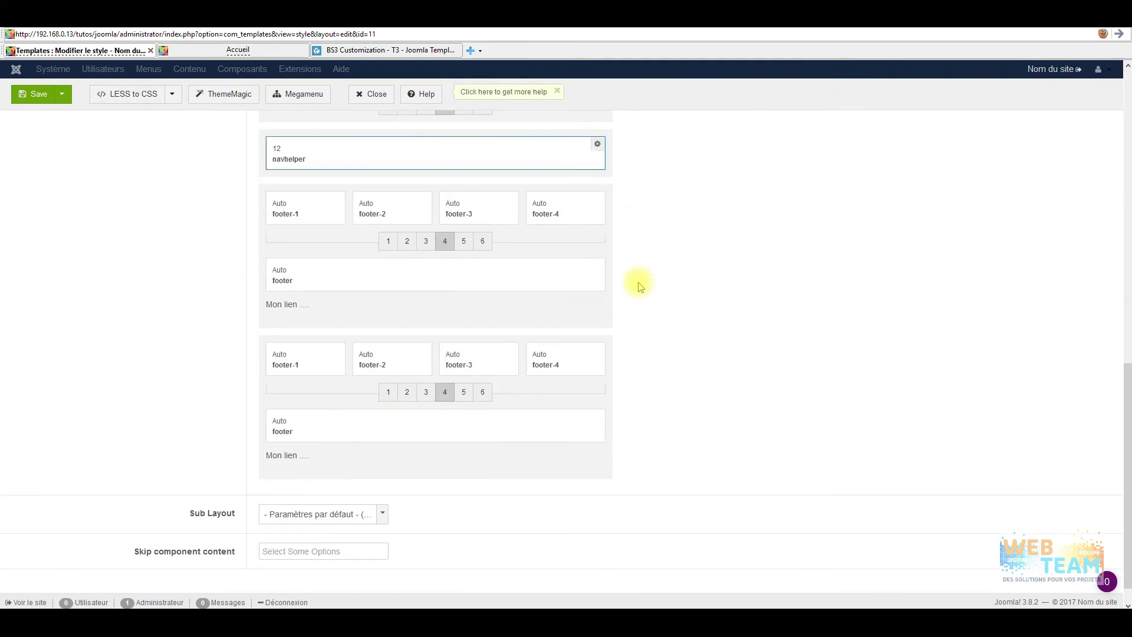
scroll(292, 455, down, 1)
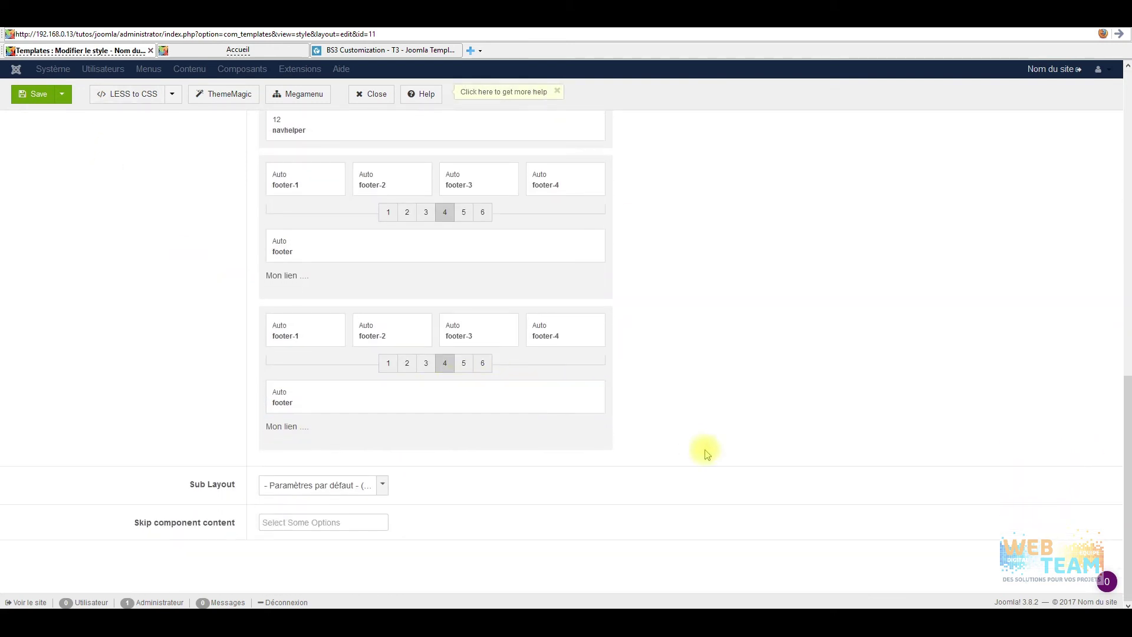
scroll(406, 415, up, 2)
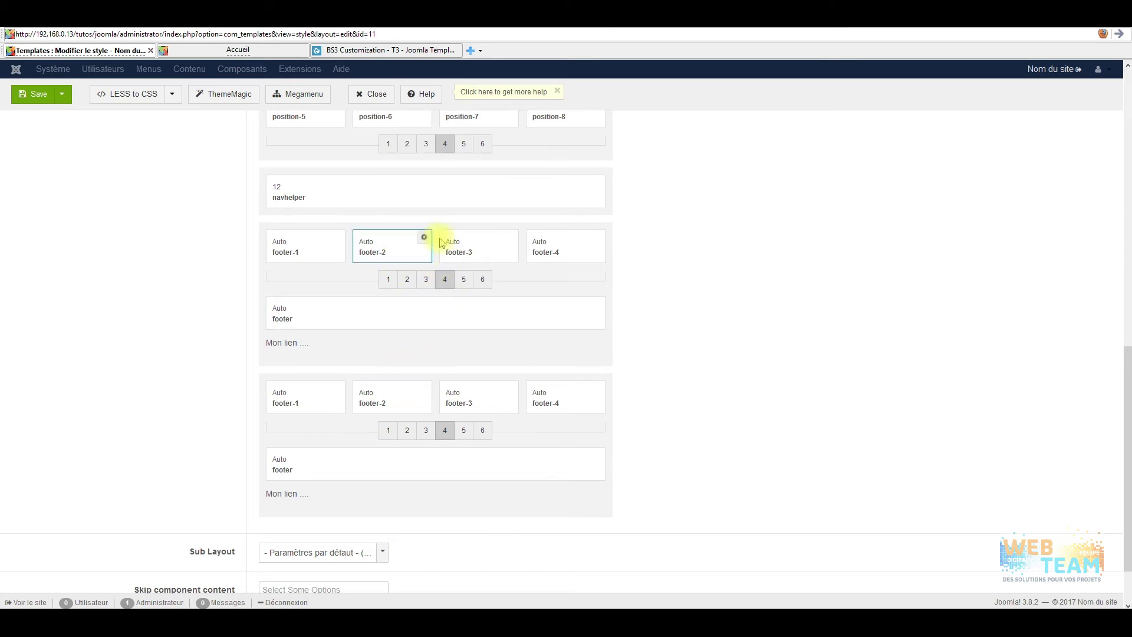
scroll(438, 342, up, 8)
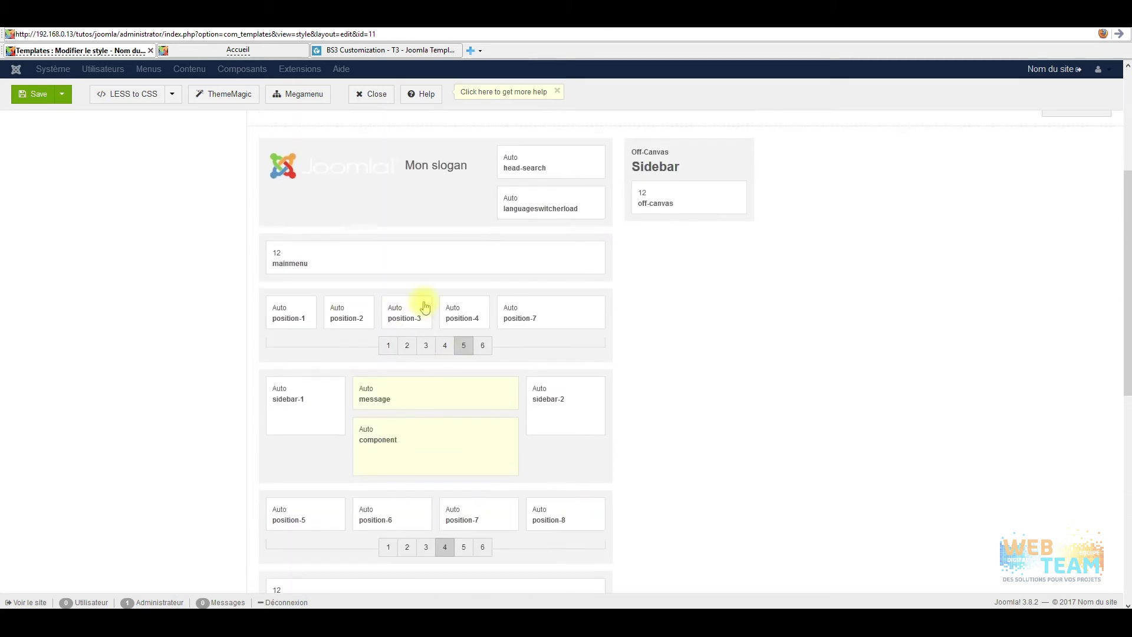
scroll(472, 307, down, 2)
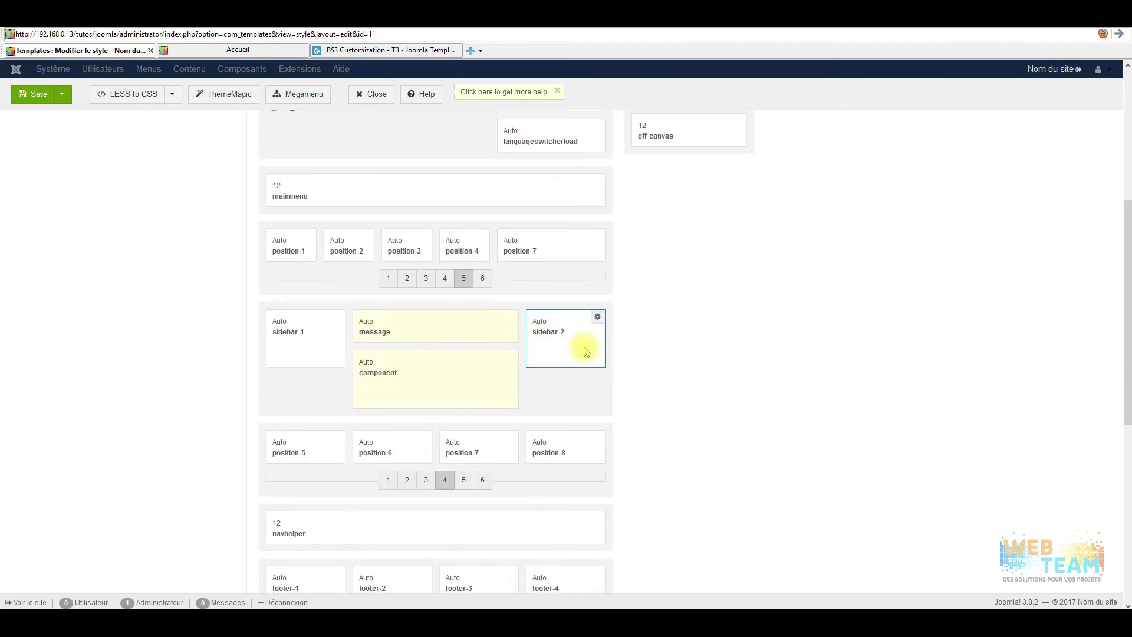
scroll(569, 416, down, 1)
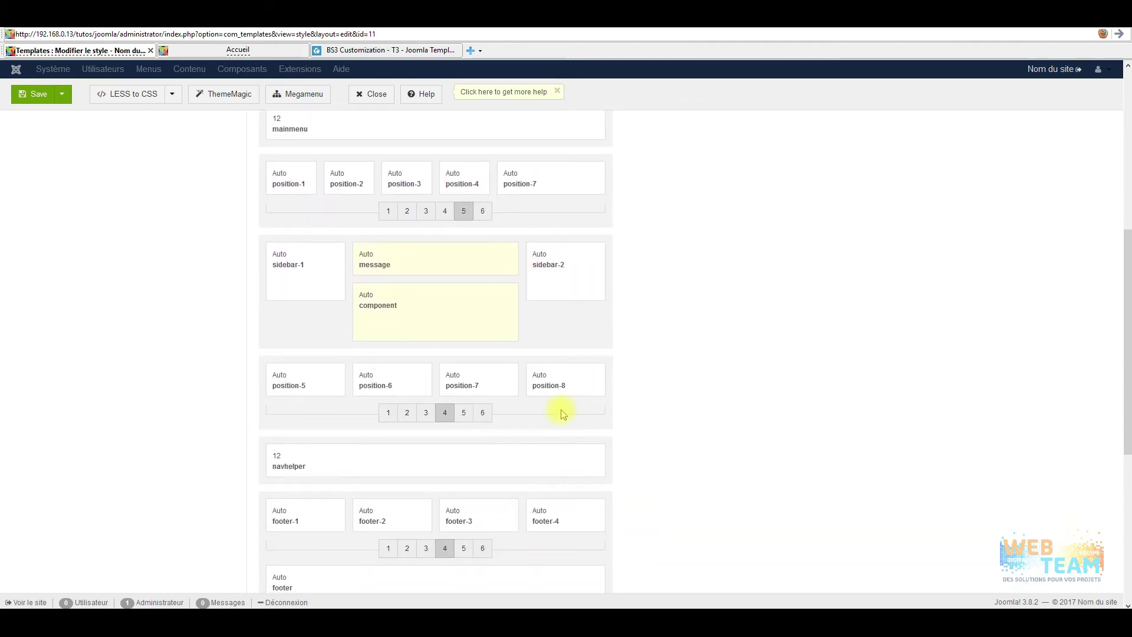
scroll(562, 413, up, 2)
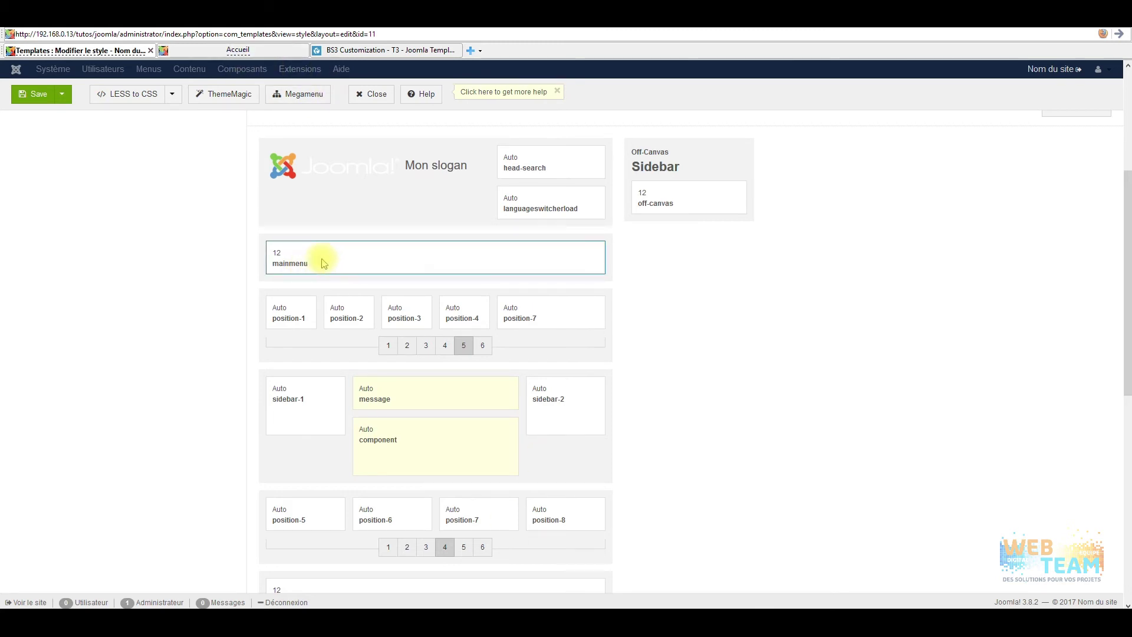
- Return to File Explorer and open the original tpls/blocks folder of t3_bs3_blank
click(216, 50)
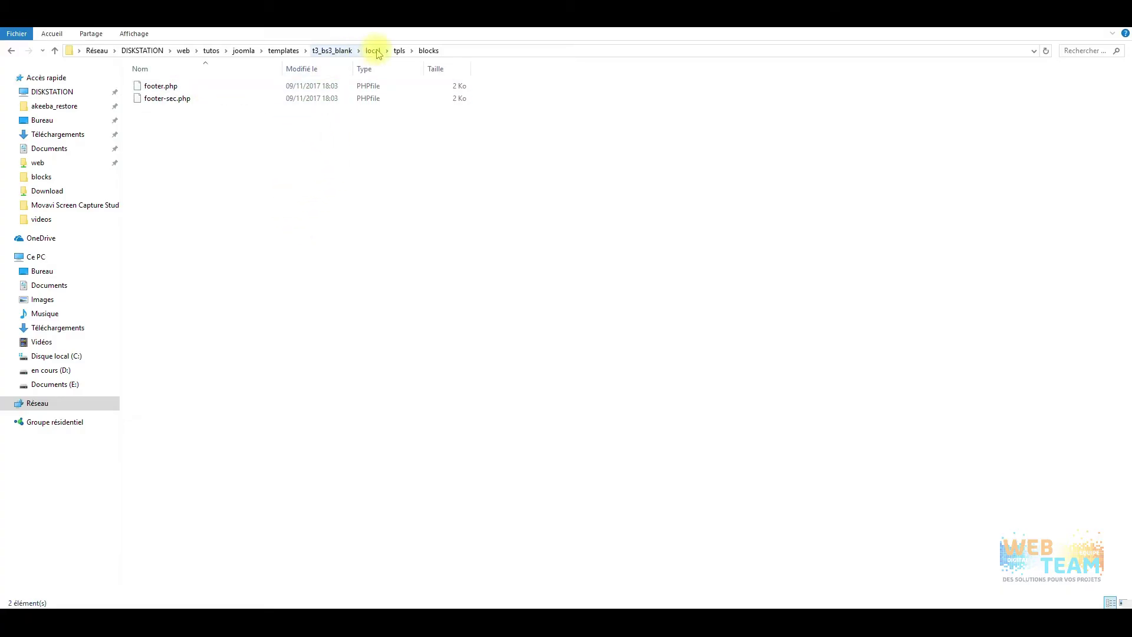
click(374, 50)
click(330, 51)
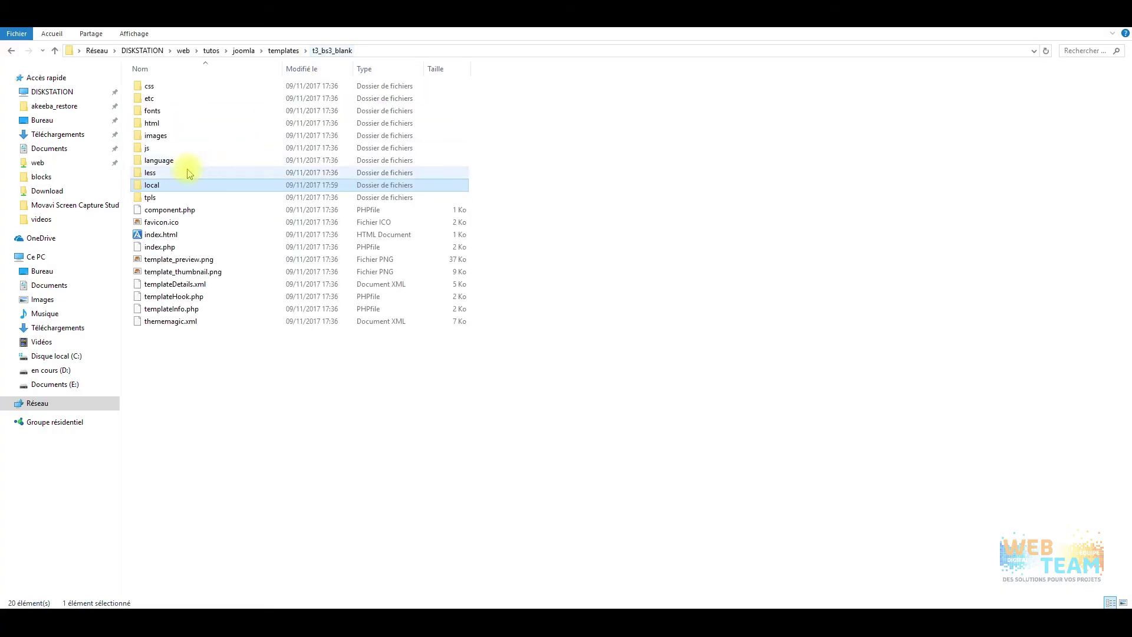
double_click(154, 198)
double_click(177, 87)
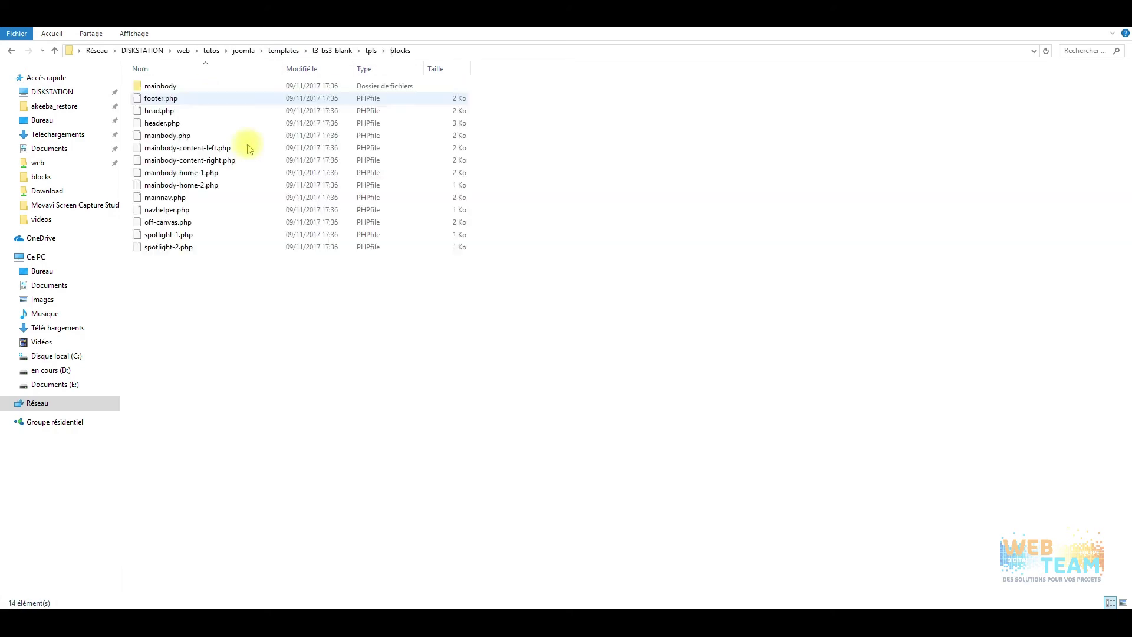
- View the original mainnav.php in Notepad++ and close it again
click(175, 124)
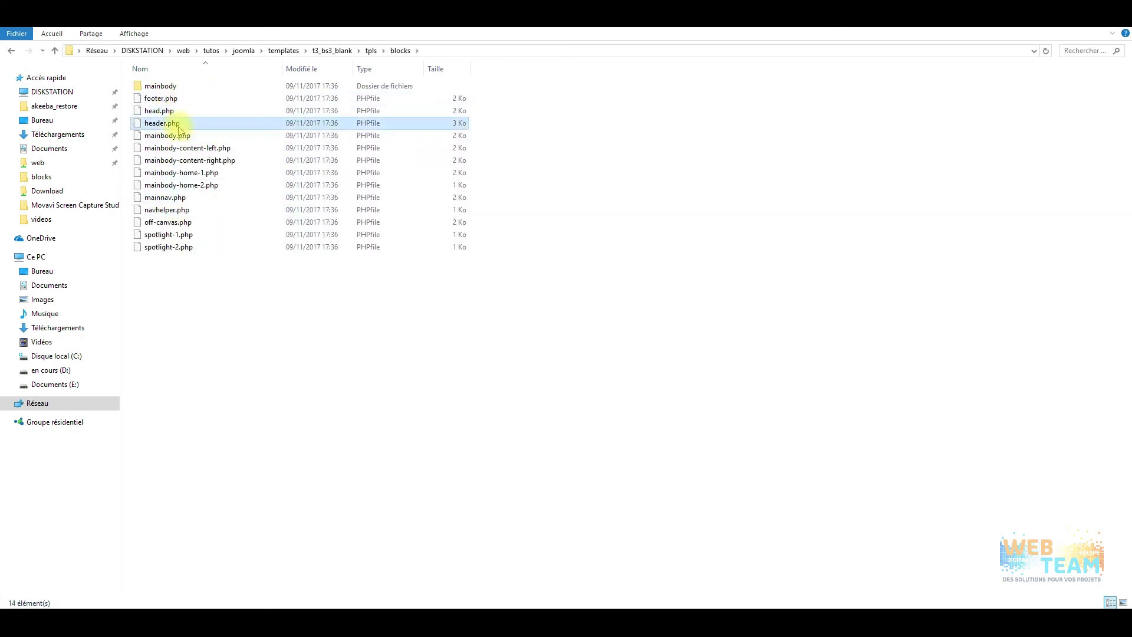
click(174, 200)
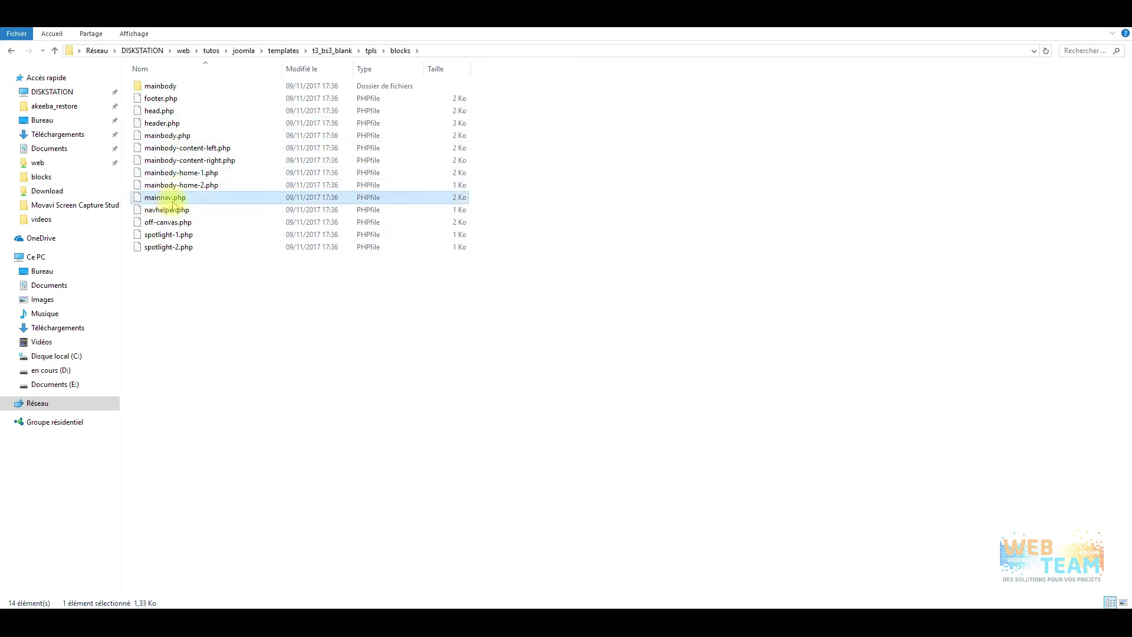
right_click(171, 201)
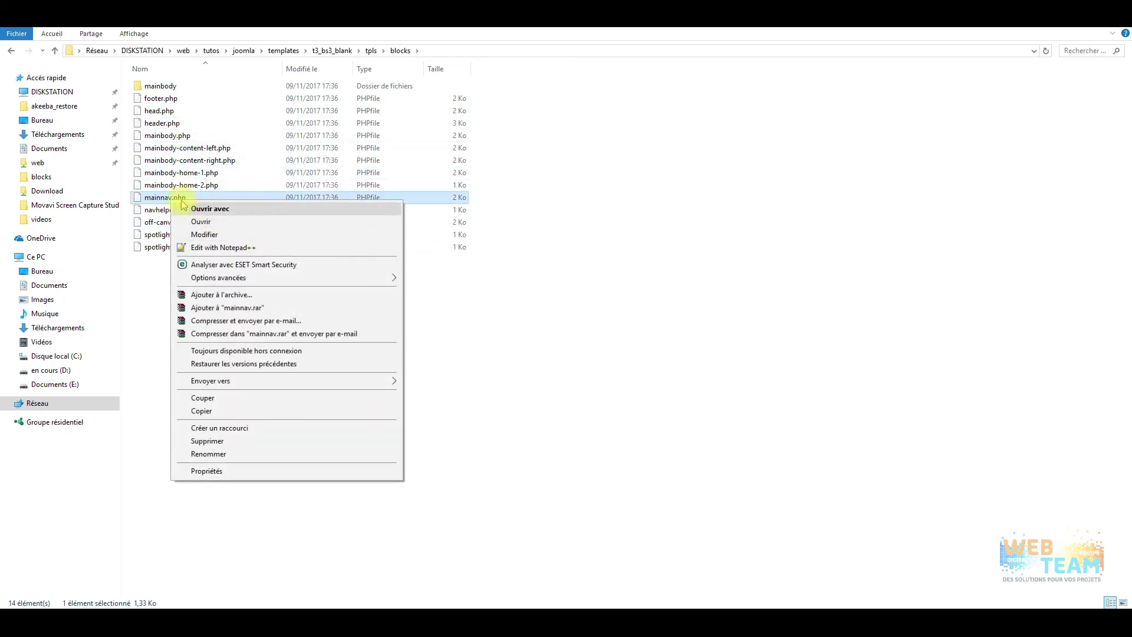
click(234, 248)
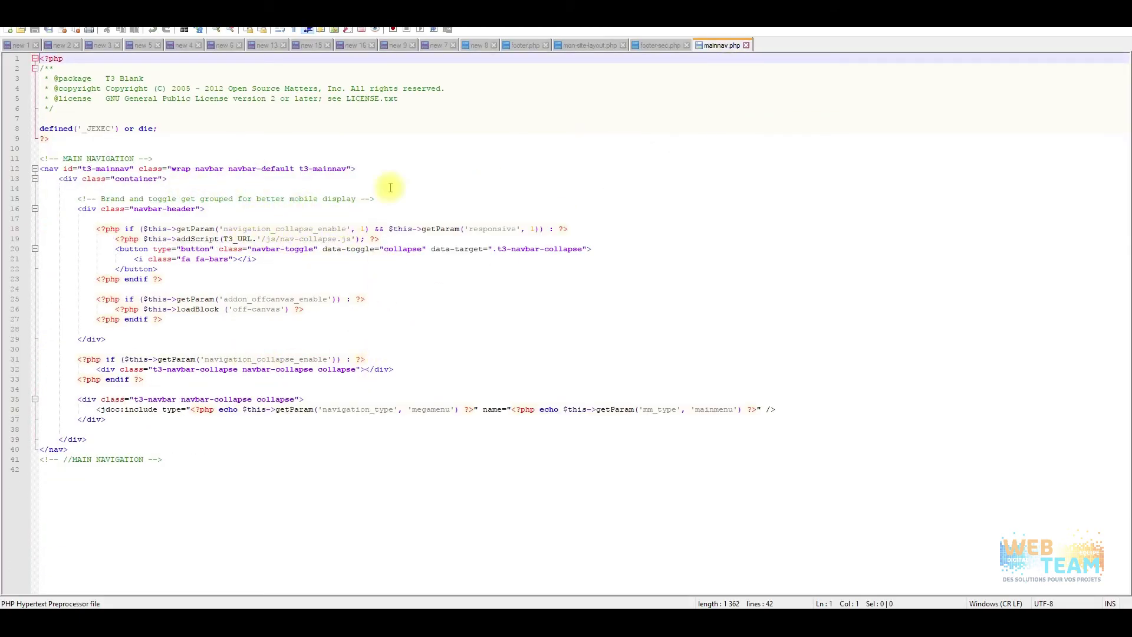
click(747, 45)
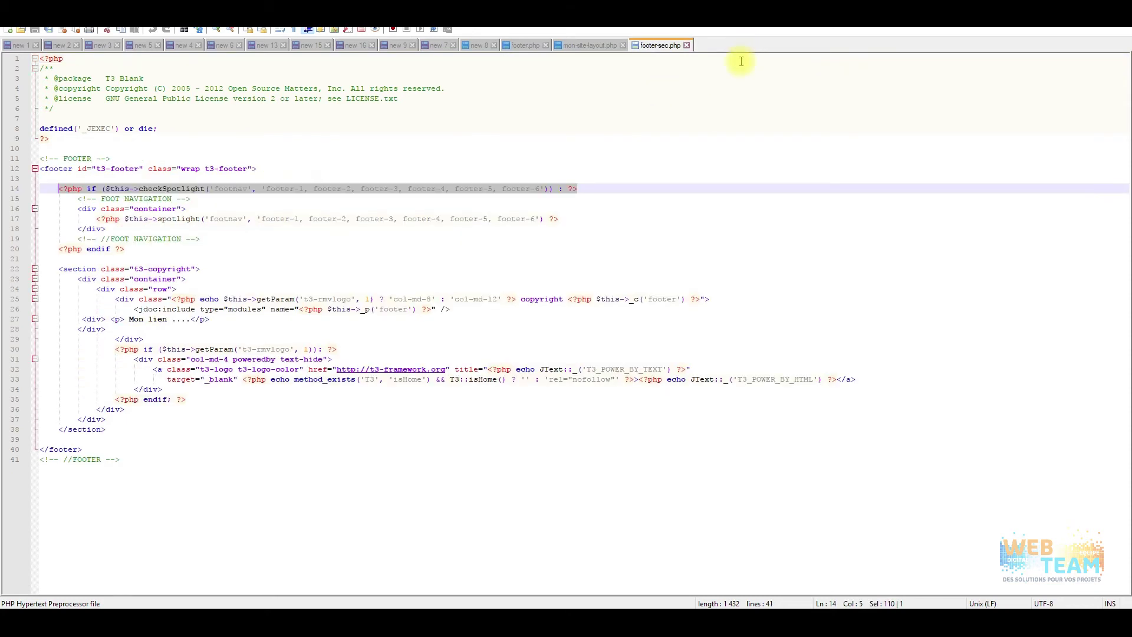
- Return to File Explorer and copy header.php and mainnav.php from the original tpls/blocks folder
click(588, 616)
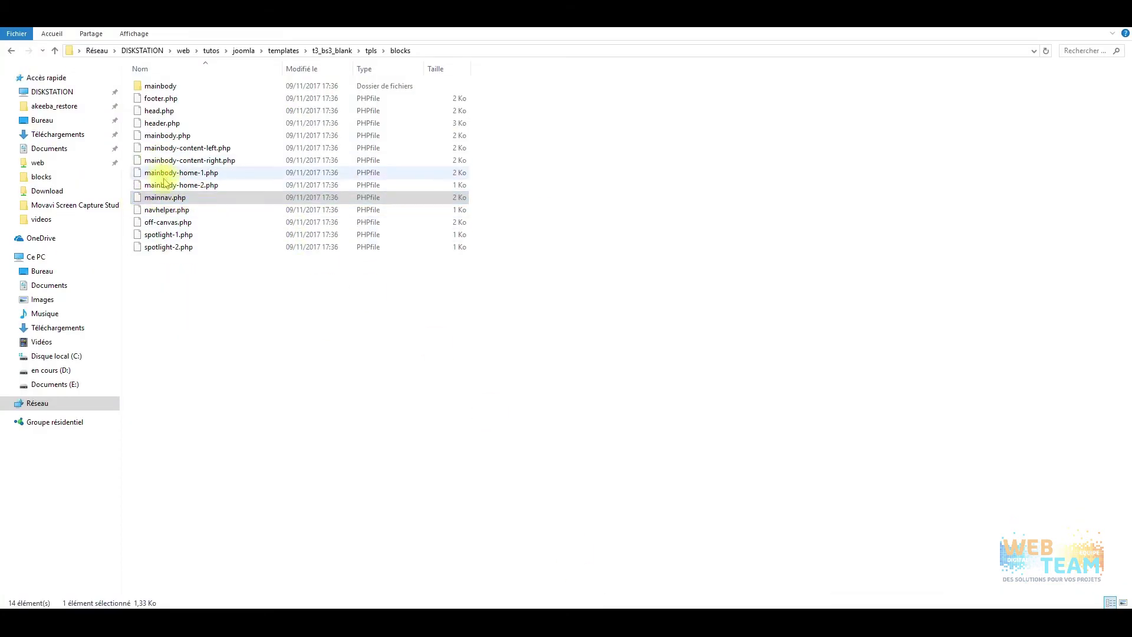
click(177, 233)
click(159, 199)
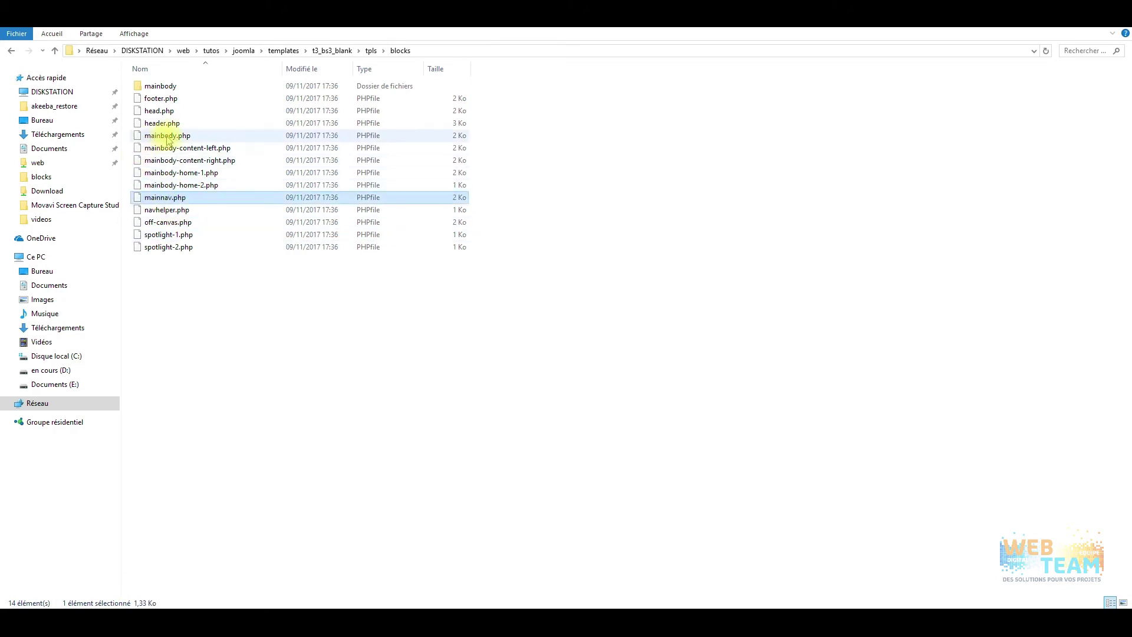
ctrl+click(224, 125)
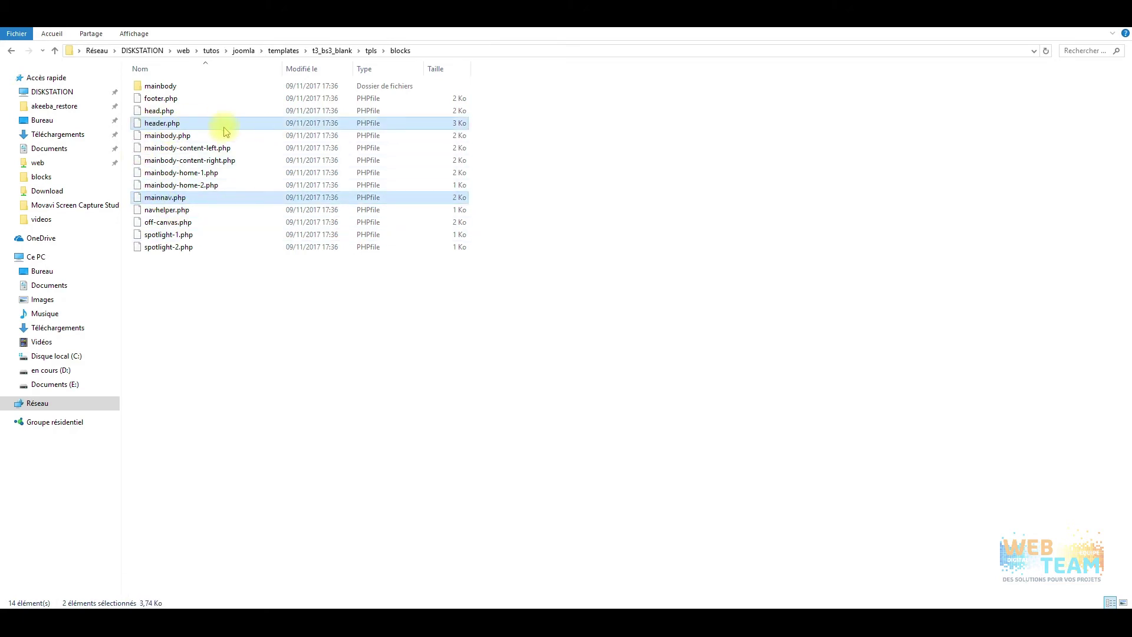
right_click(175, 127)
click(225, 309)
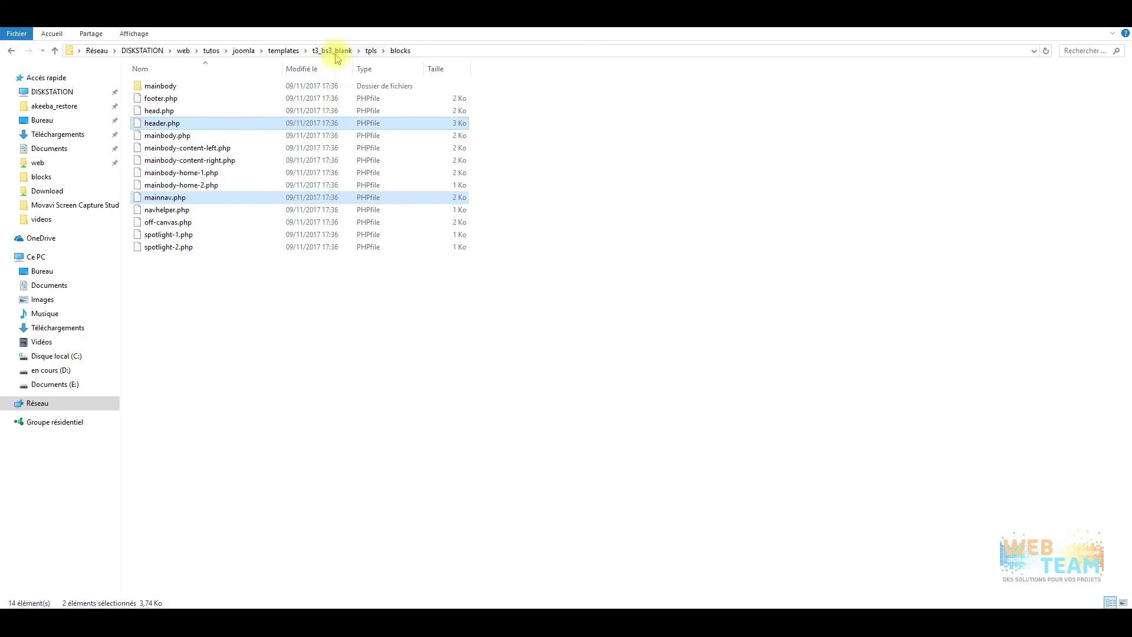
- Paste the copied header.php and mainnav.php into the template's local/tpls/blocks folder
click(333, 50)
double_click(152, 173)
double_click(151, 124)
right_click(163, 161)
click(171, 86)
double_click(171, 87)
right_click(160, 148)
click(224, 229)
click(192, 187)
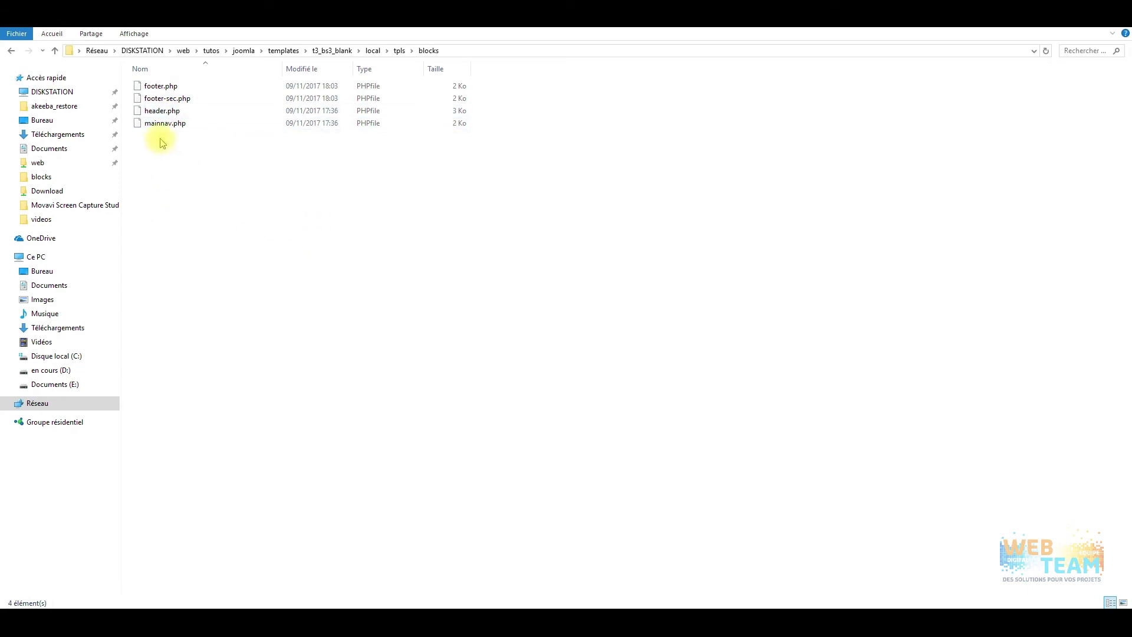
- Open the local mainnav.php in Notepad++ and delete the whole MAIN NAVIGATION markup below the PHP header
click(158, 124)
right_click(158, 123)
click(224, 171)
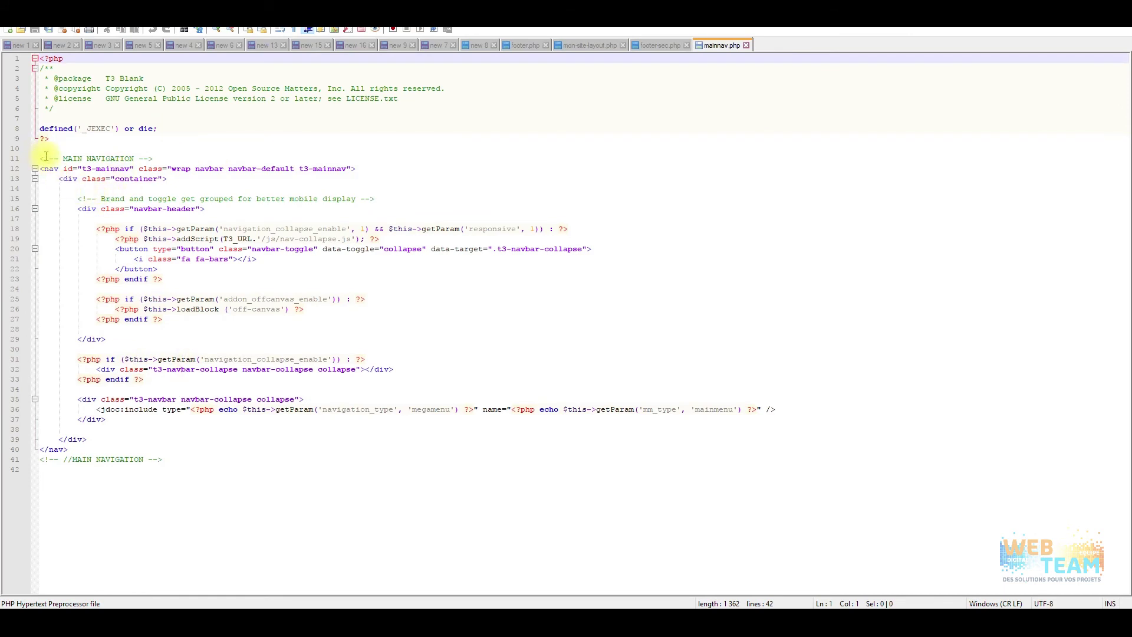
drag(41, 157, 189, 467)
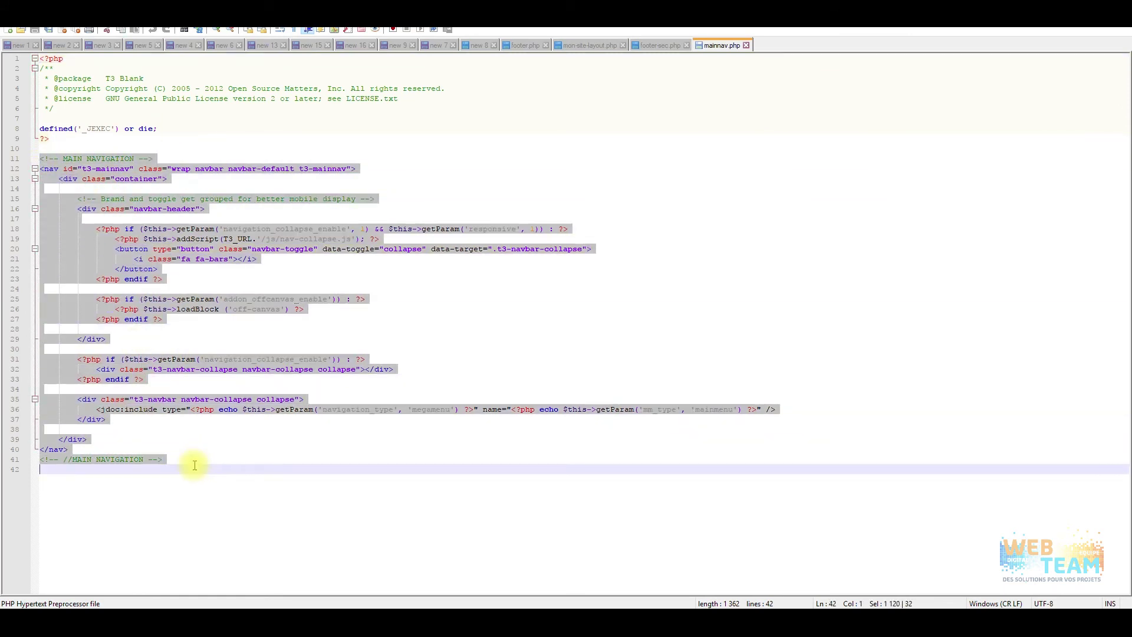
key(Delete)
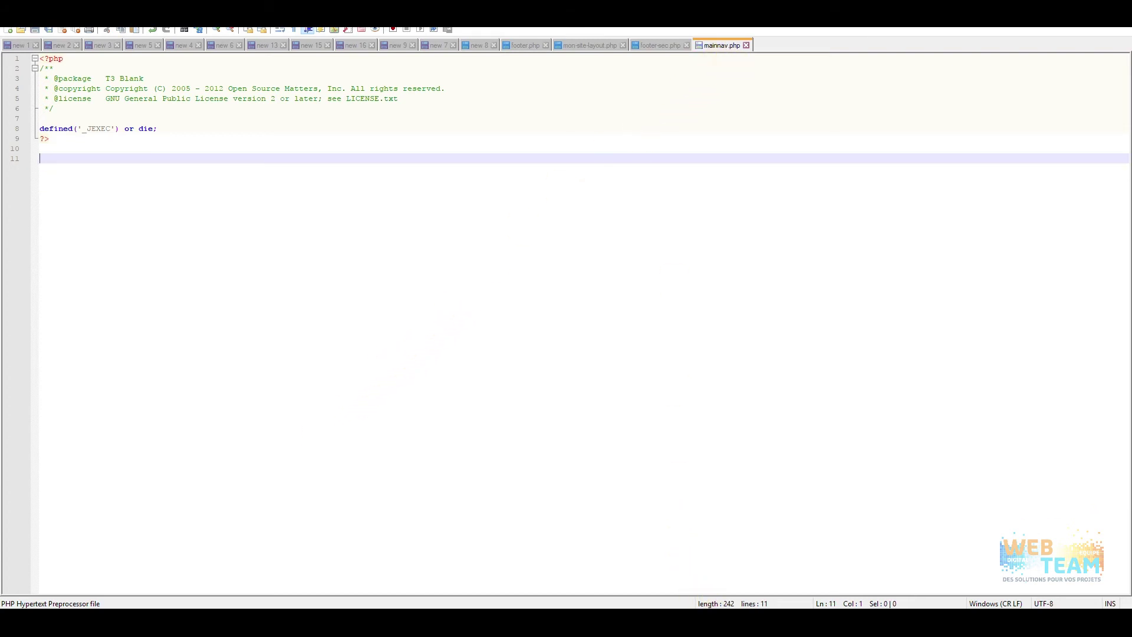
- Switch to the browser, reload the site's home page to check the header area, and return to Notepad++
click(740, 623)
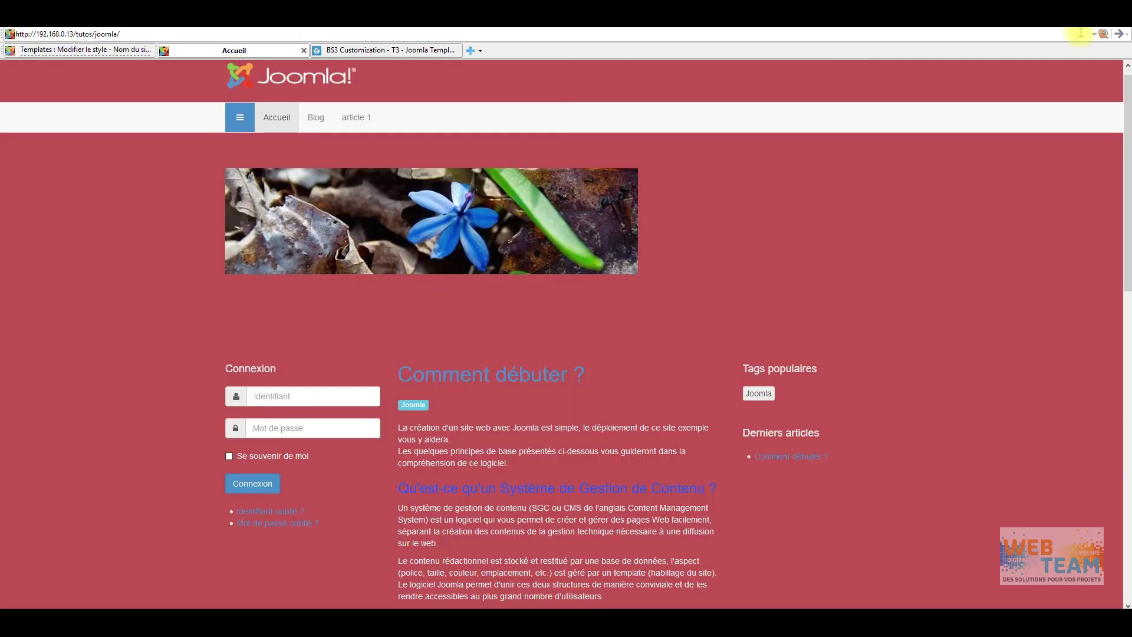
click(1119, 35)
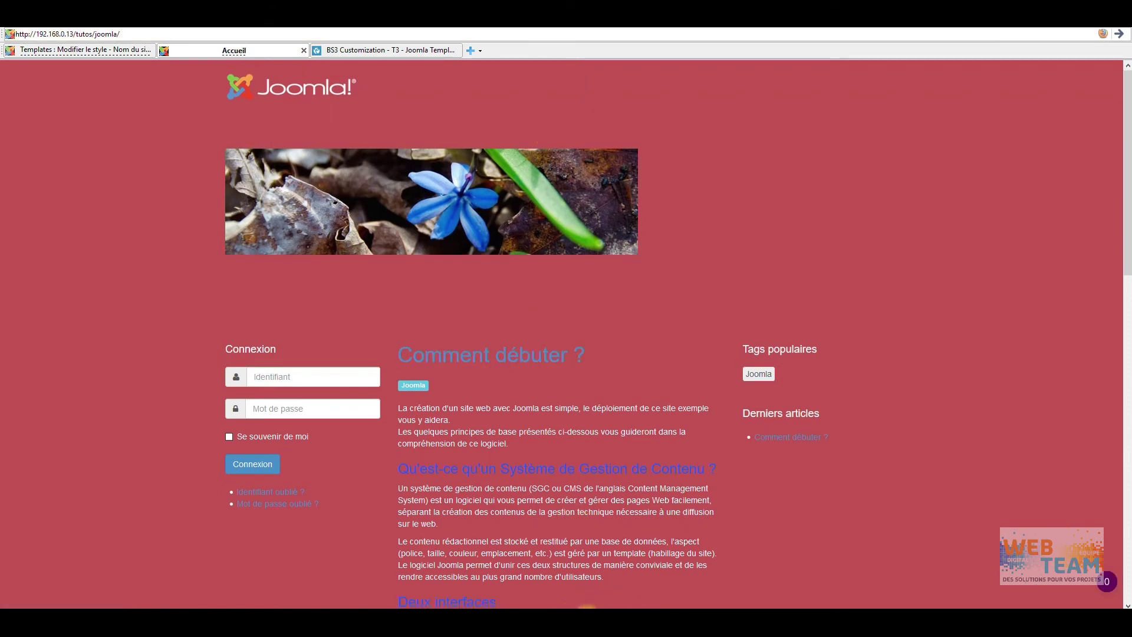
click(541, 620)
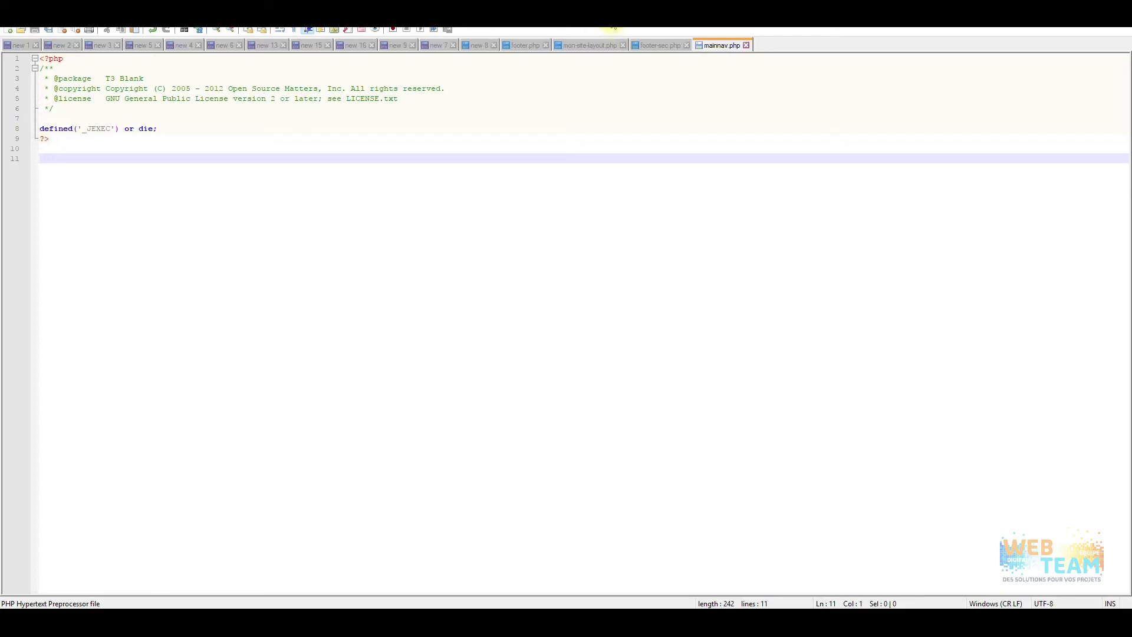
- Switch to File Explorer and open header.php from the local/tpls/blocks folder in Notepad++
click(656, 46)
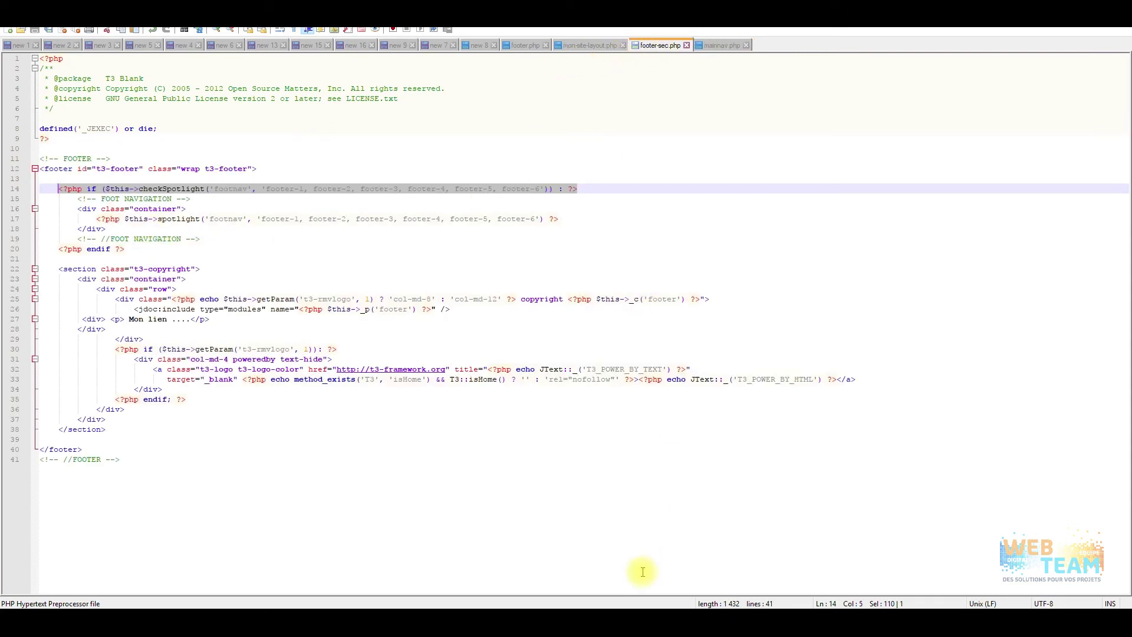
click(590, 619)
click(172, 111)
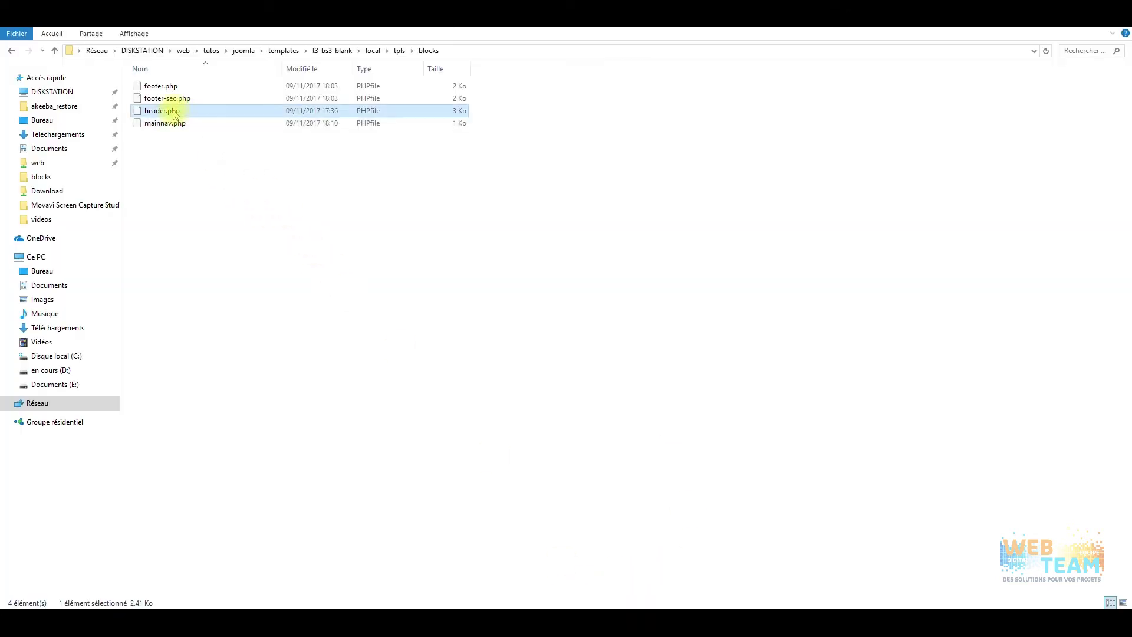
right_click(172, 112)
click(236, 159)
- Delete the whole $headright block below the LOGO section, including the head-search and language switcher markup
scroll(177, 242, down, 4)
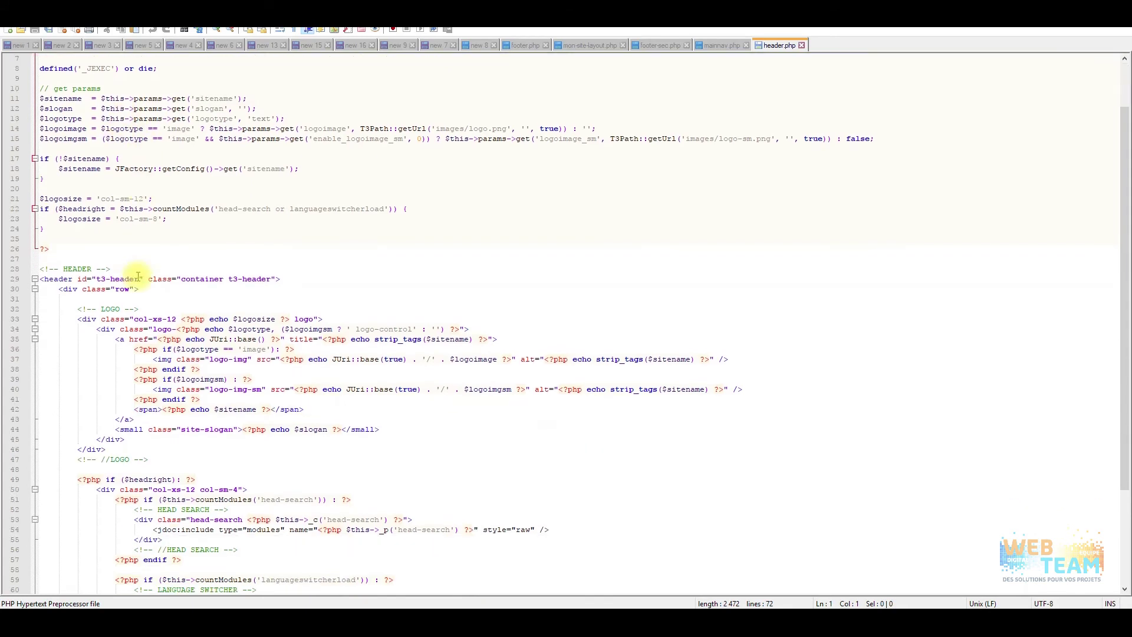
scroll(75, 169, down, 2)
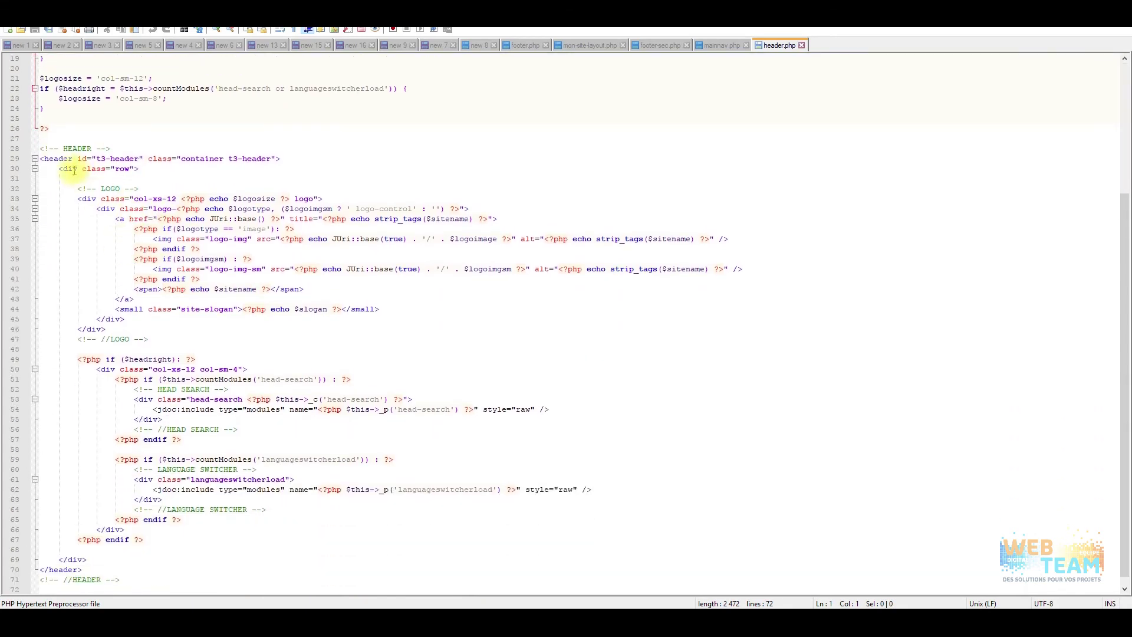
click(61, 160)
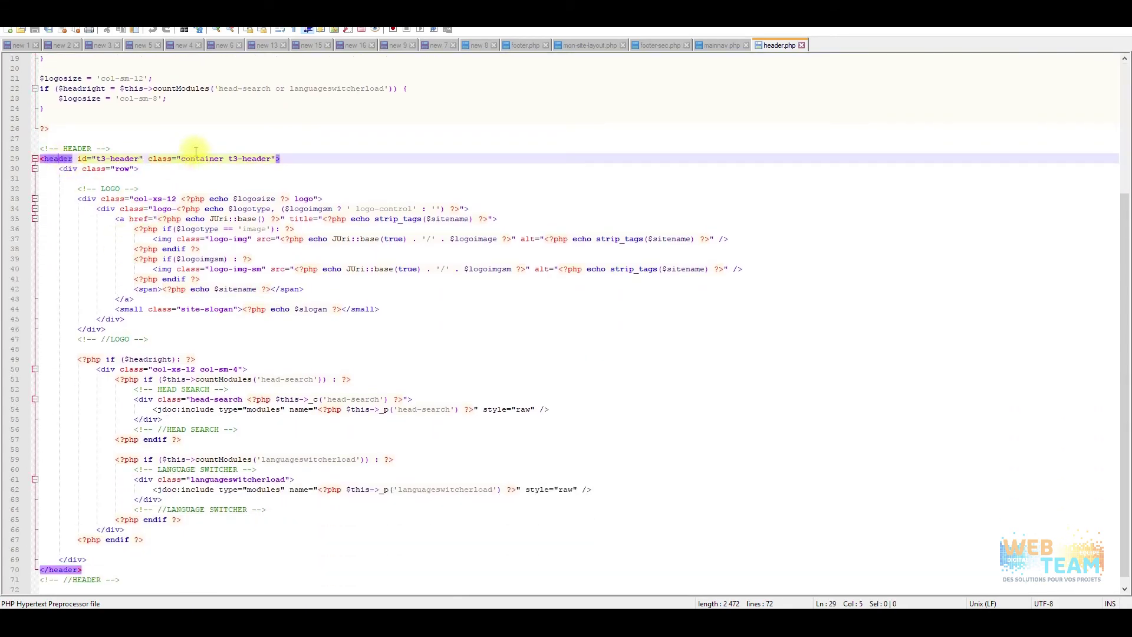
click(112, 199)
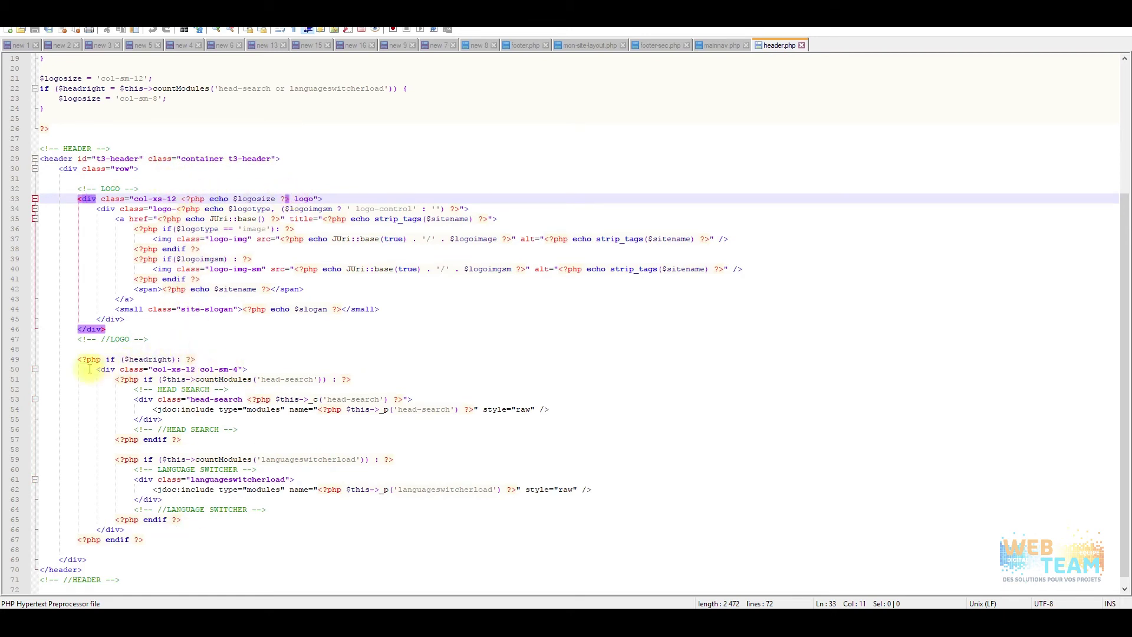
drag(157, 538, 47, 353)
key(Delete)
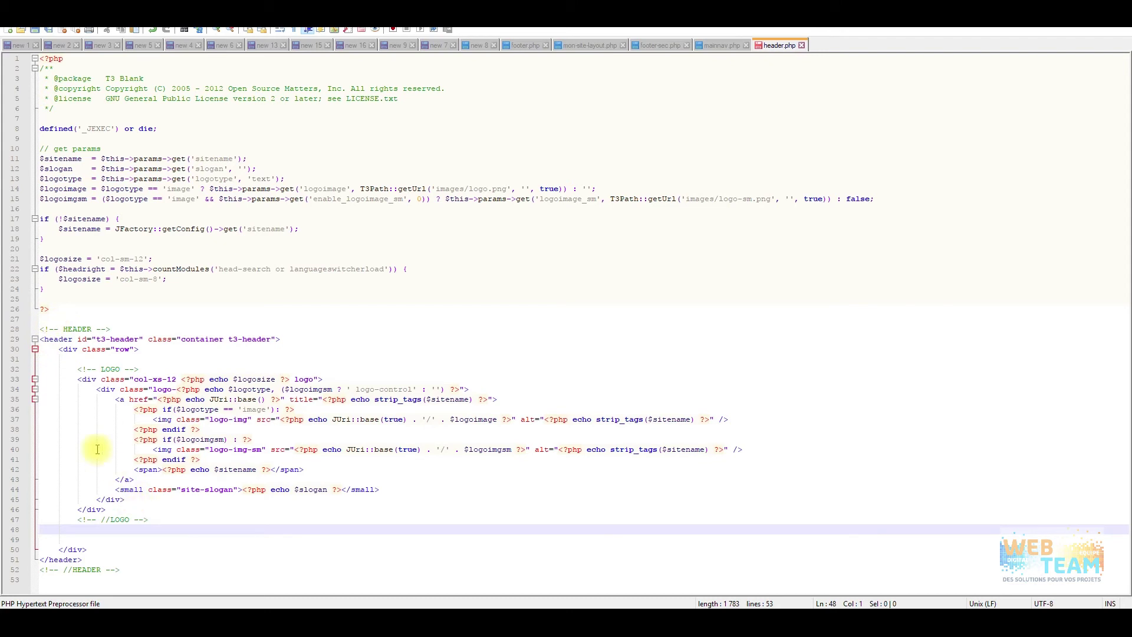
- Paste the MAIN NAVIGATION markup cut from mainnav.php inside the header's row div, right after the closing LOGO comment
click(65, 341)
click(67, 349)
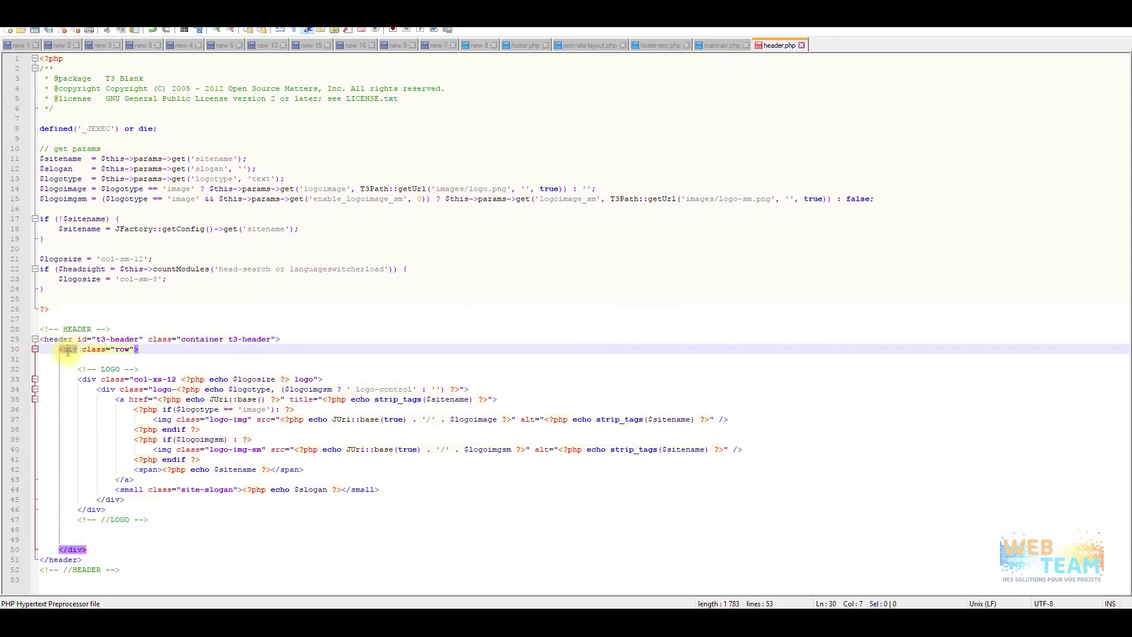
click(70, 531)
text(<!-- MAIN NAVIGATION --> <nav id="t3-mainnav" class="wrap navbar navbar-default t3-mainnav"> 	<div class="container">  		<!-- Brand and toggle get grouped for better mobile display --> 		<div class="navbar-header">  			<?php if ($this->getParam('navigation_collapse_enable', 1) && $this->getParam('responsive', 1)) : ?> 				<?php $this->addScript(T3_URL.'/js/nav-collapse.js'); ?> 				<button type="button" class="navbar-toggle" data-toggle="collapse" data-target=".t3-navbar-collapse"> 					<i class="fa fa-bars"></i> 				</button> 			<?php endif ?>  			<?php if ($this->getParam('addon_offcanvas_enable')) : ?> 				<?php $this->loadBlock ('off-canvas') ?> 			<?php endif ?>  		</div>  		<?php if ($this->getParam('navigation_collapse_enable')) : ?> 			<div class="t3-navbar-collapse navbar-collapse collapse"></div> 		<?php endif ?>  		<div class="t3-navbar navbar-collapse collapse"> 			<jdoc:include type="<?php echo $this->getParam('navigation_type', 'megamenu') ?>" name="<?php echo $this->getParam('mm_type', 'mainmenu') ?>" /> 		</div>  	</div> </nav> <!-- //MAIN NAVIGATION -->)
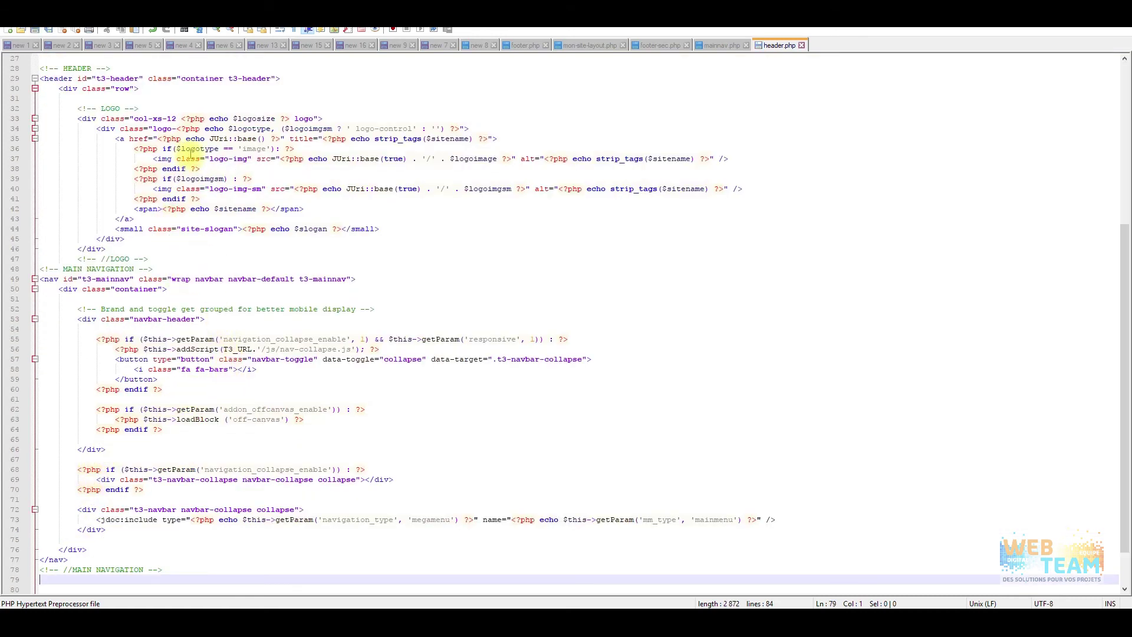
- Reload the site's home page in the browser to check the navigation's new placement, and return to header.php in Notepad++
scroll(189, 150, up, 1)
double_click(169, 148)
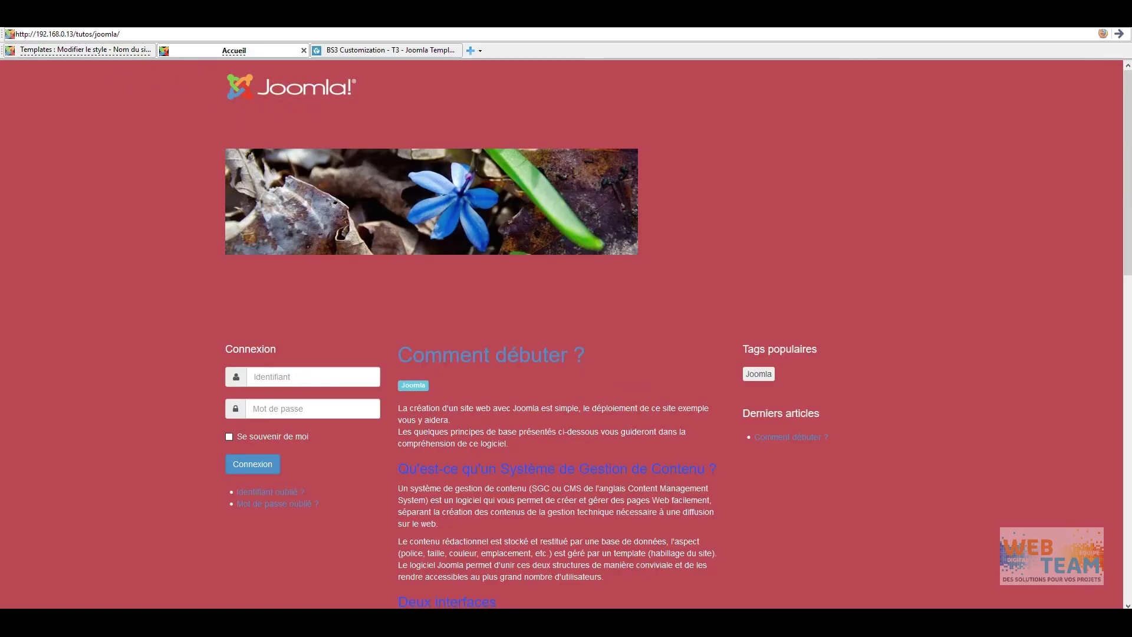
click(1117, 37)
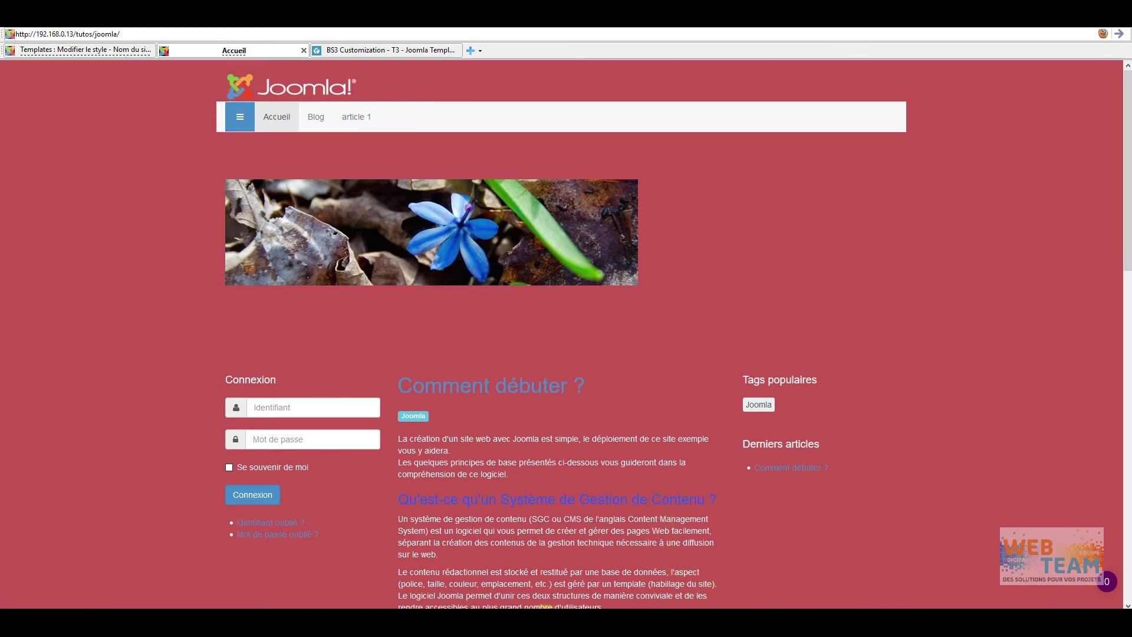
click(537, 619)
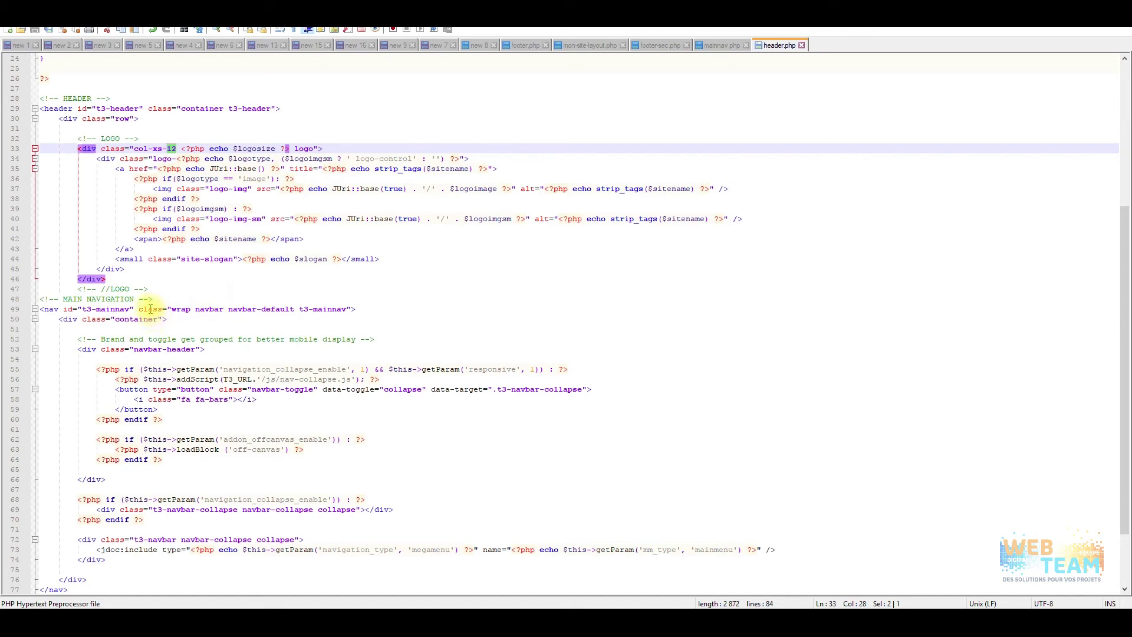
- Copy the logo div's col-xs-12 class to the end of the t3-mainnav nav tag's class list
click(182, 148)
drag(137, 146, 178, 149)
key(ctrl+c)
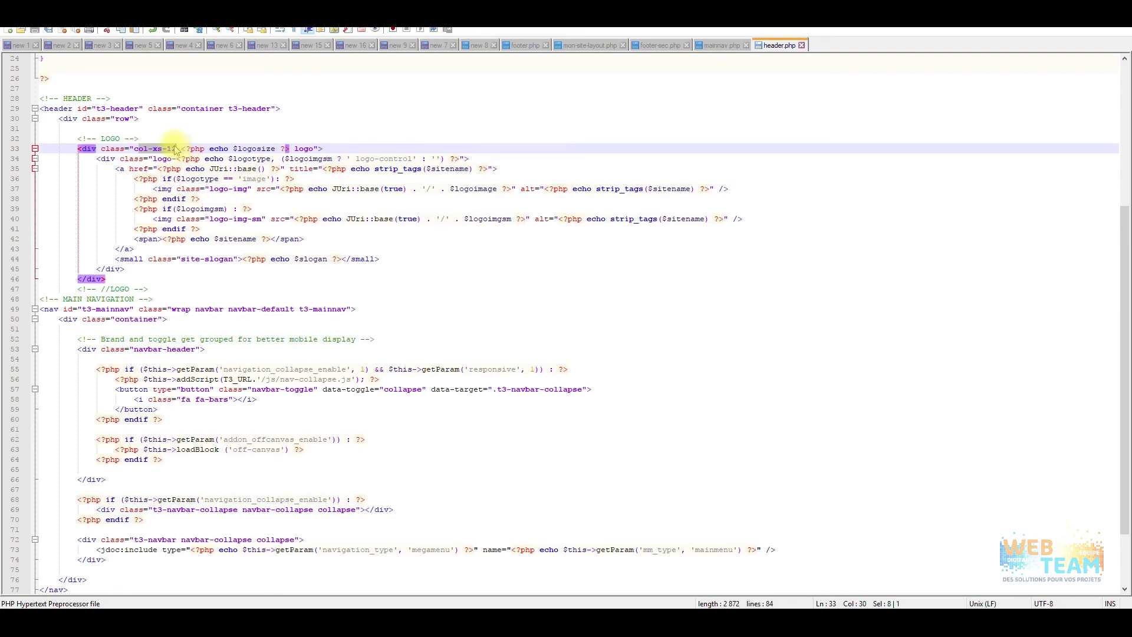
click(348, 309)
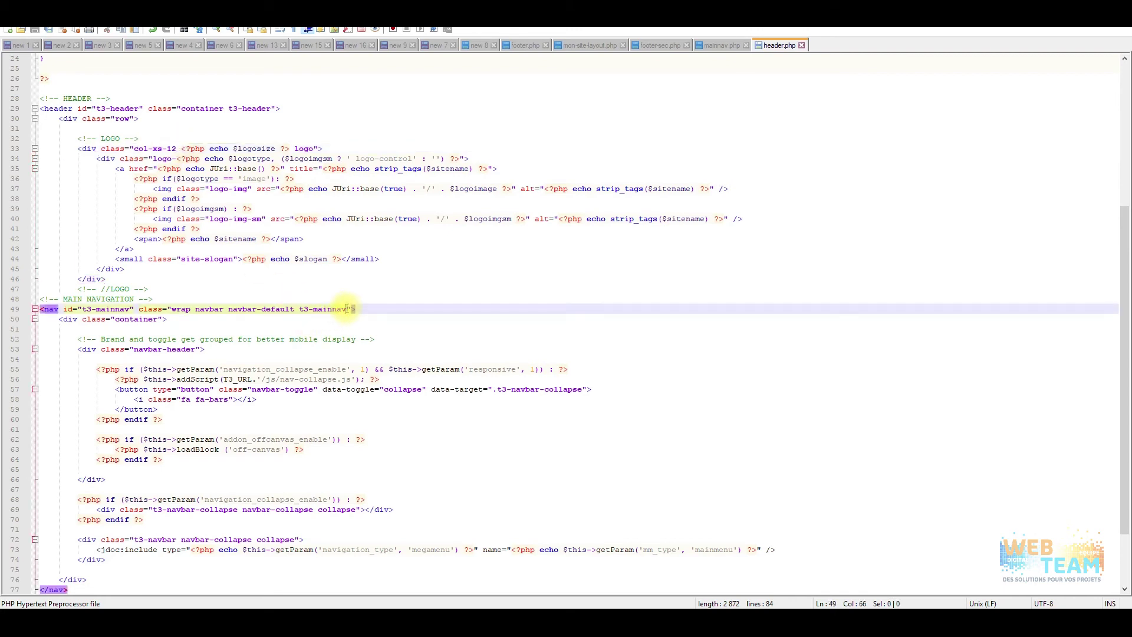
key(ctrl+v)
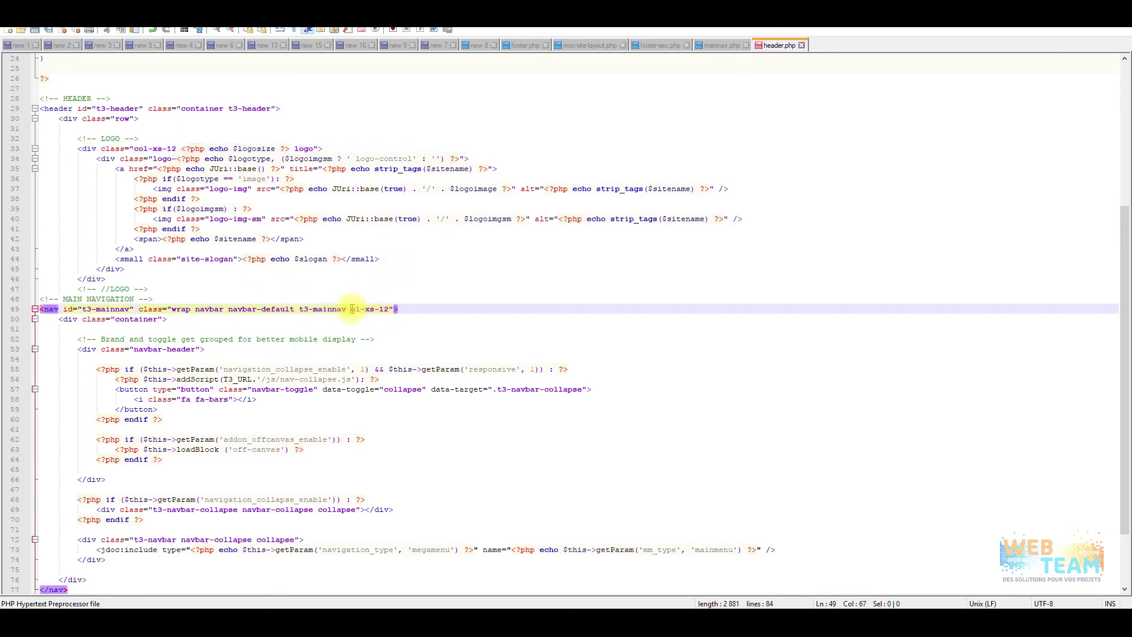
text(c)
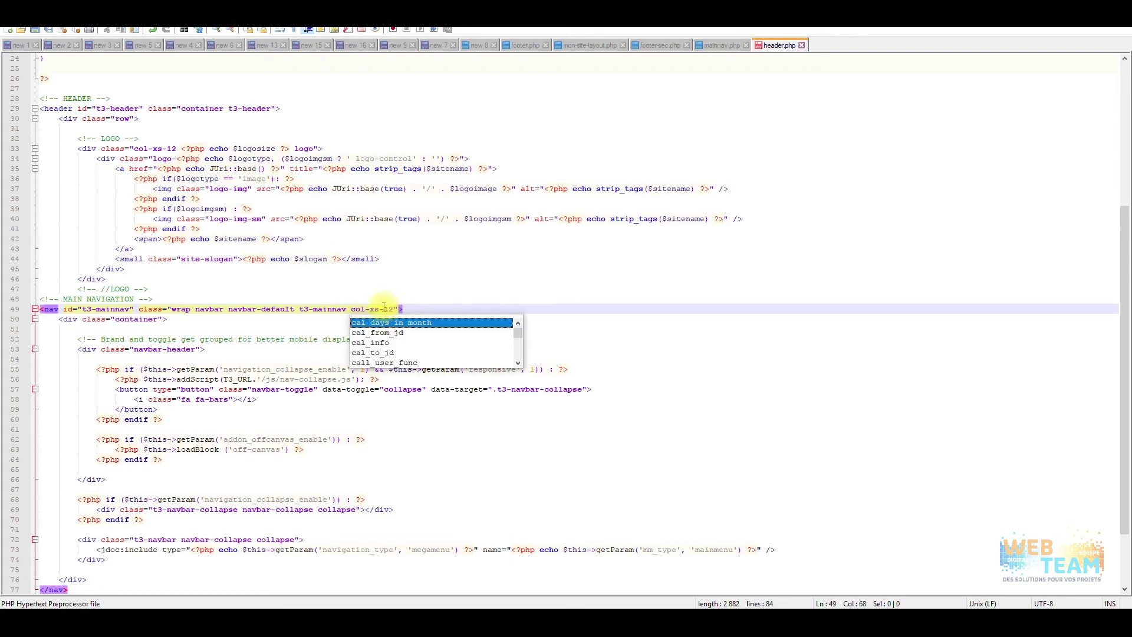
- Change the t3-mainnav nav tag's column class to col-md-8
double_click(375, 308)
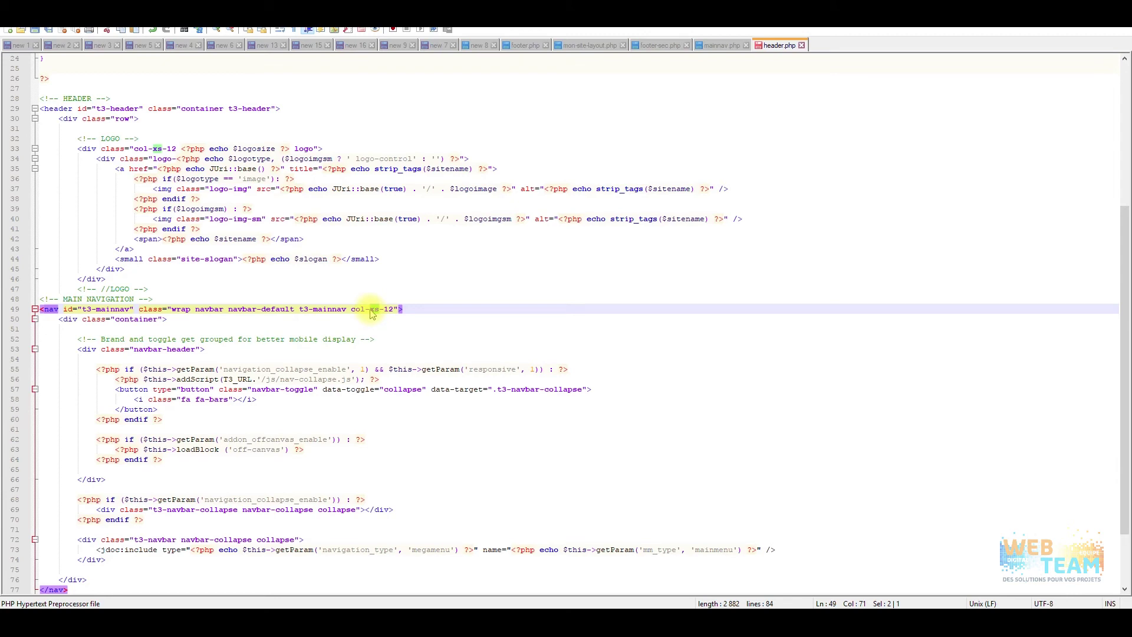
text(md)
click(387, 308)
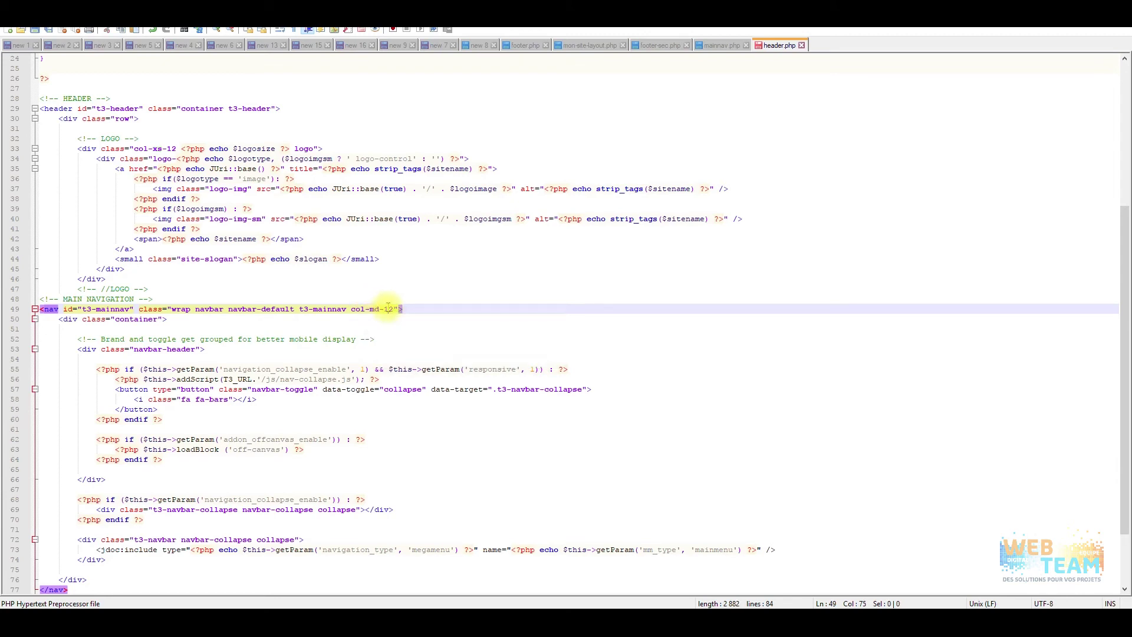
double_click(388, 309)
text(8)
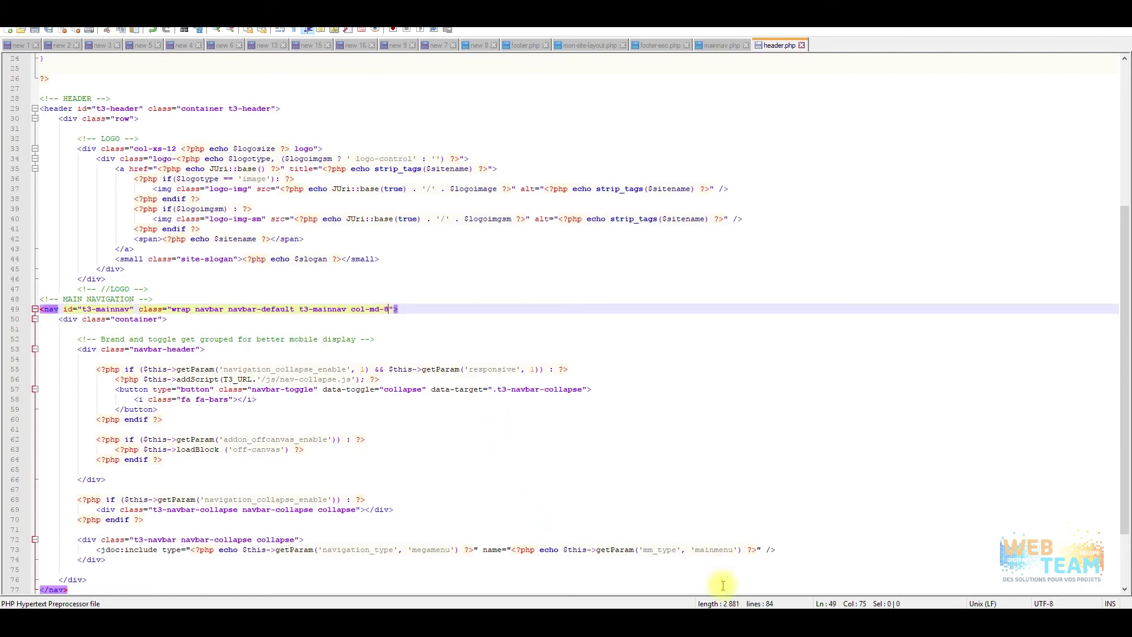
- Reload the home page in the browser to check the menu's column width, and go back to Notepad++
key(alt+Tab)
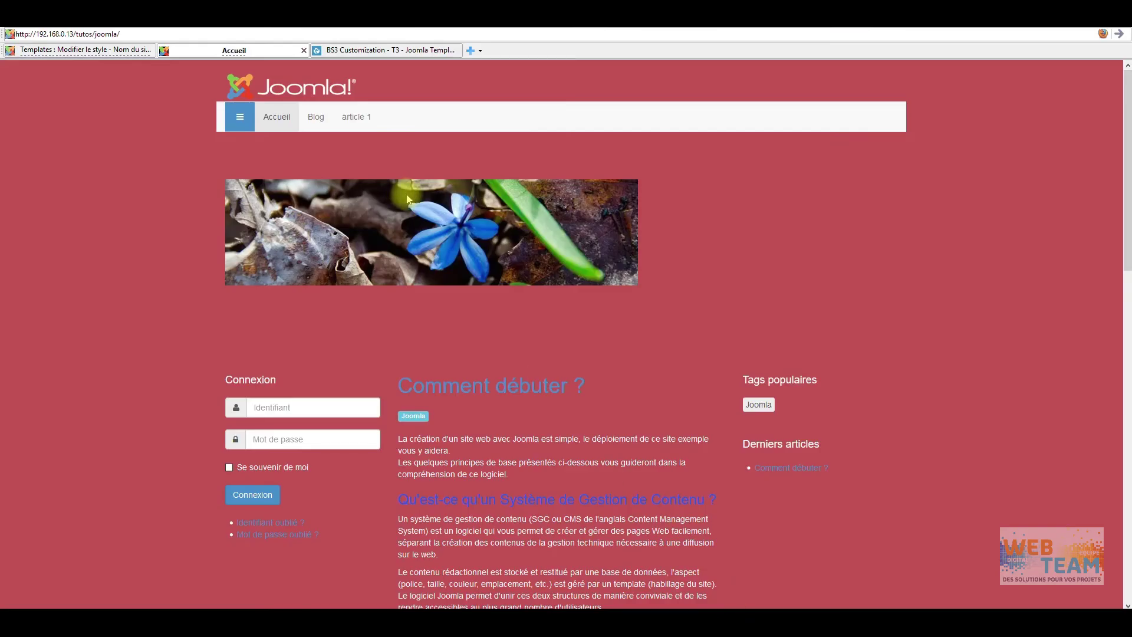
click(1120, 37)
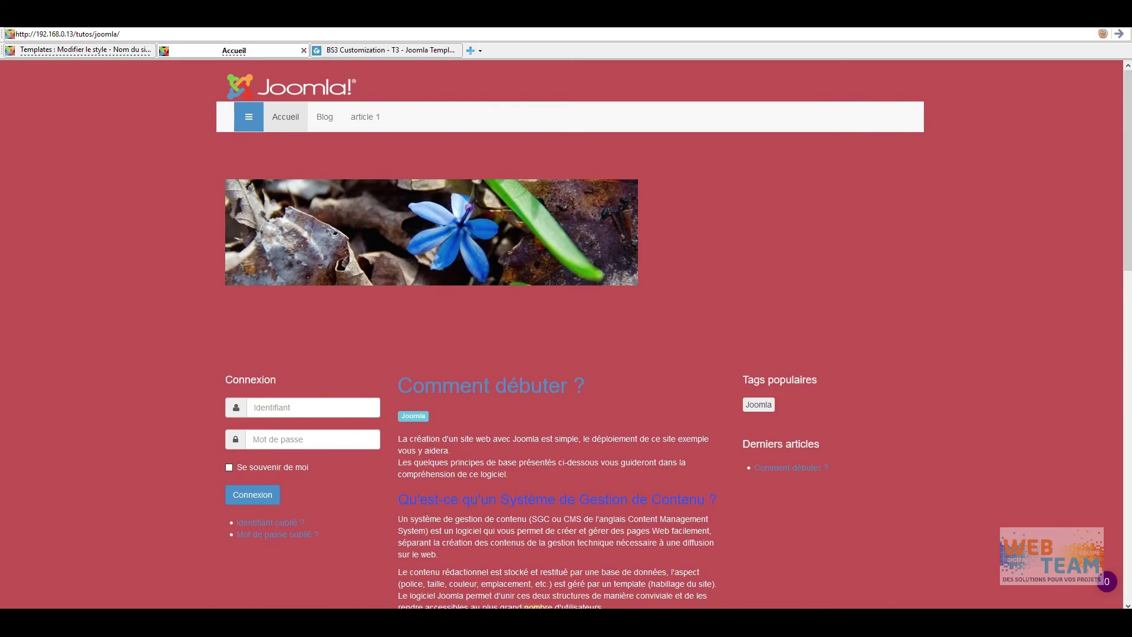
key(alt+Tab)
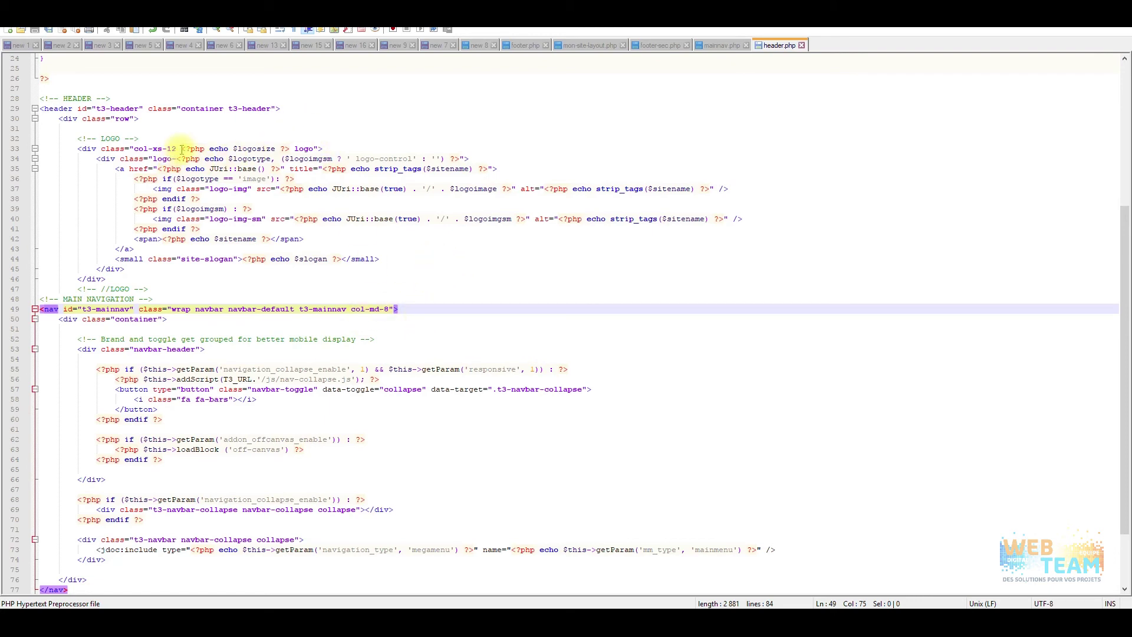
- Set the logo div's column class to col-md-3 and the t3-mainnav nav's column class to col-md-9
drag(181, 149, 155, 149)
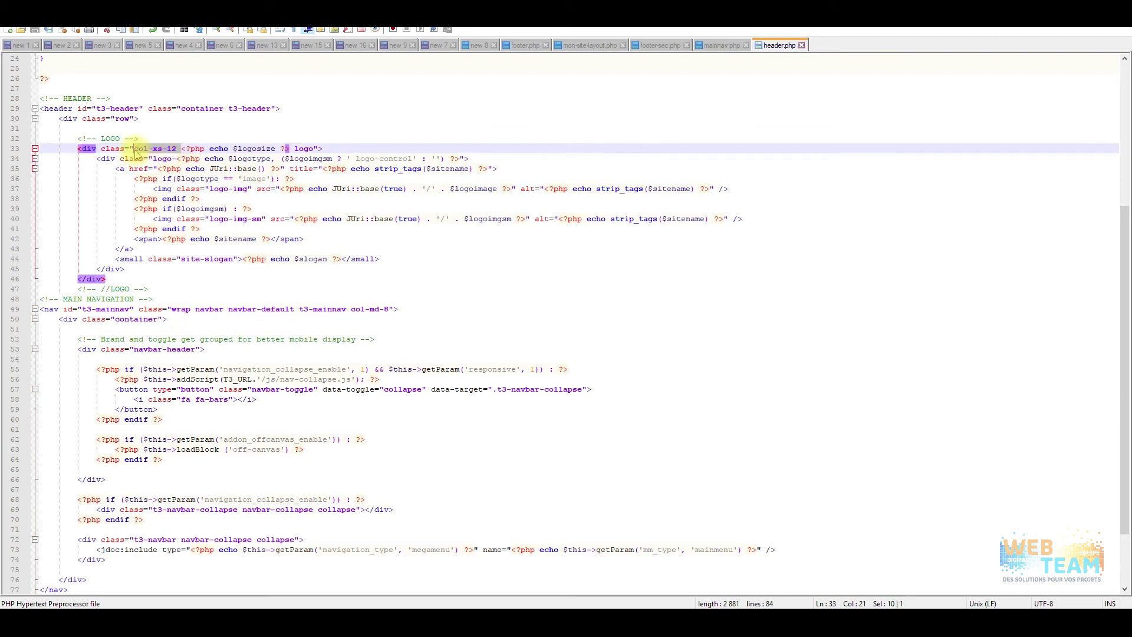
click(154, 159)
drag(163, 150, 158, 150)
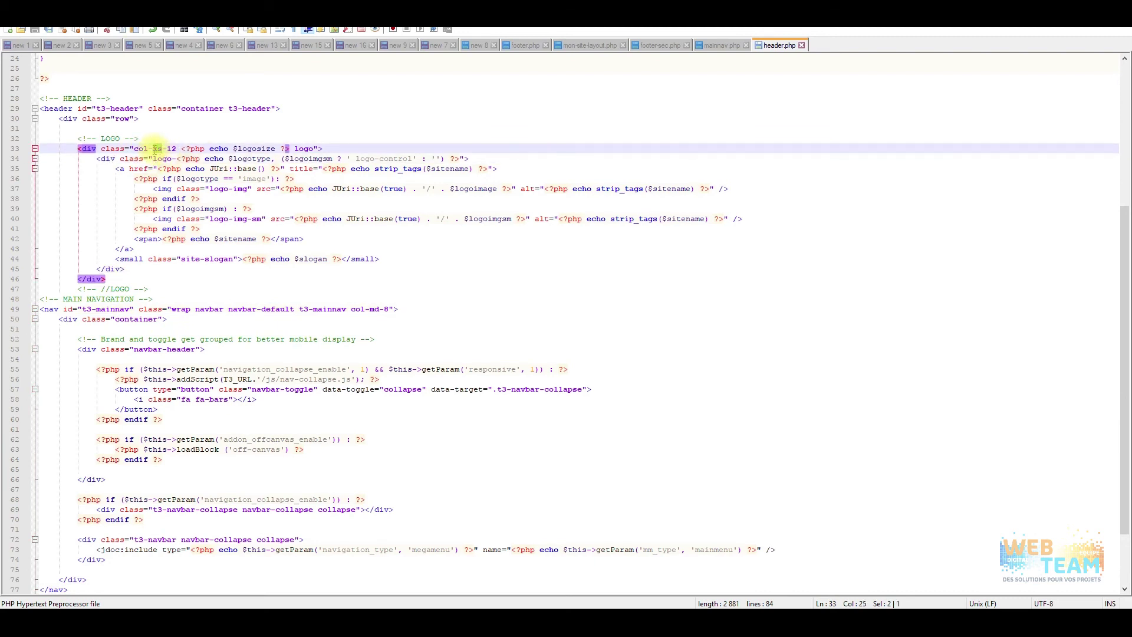
text(md)
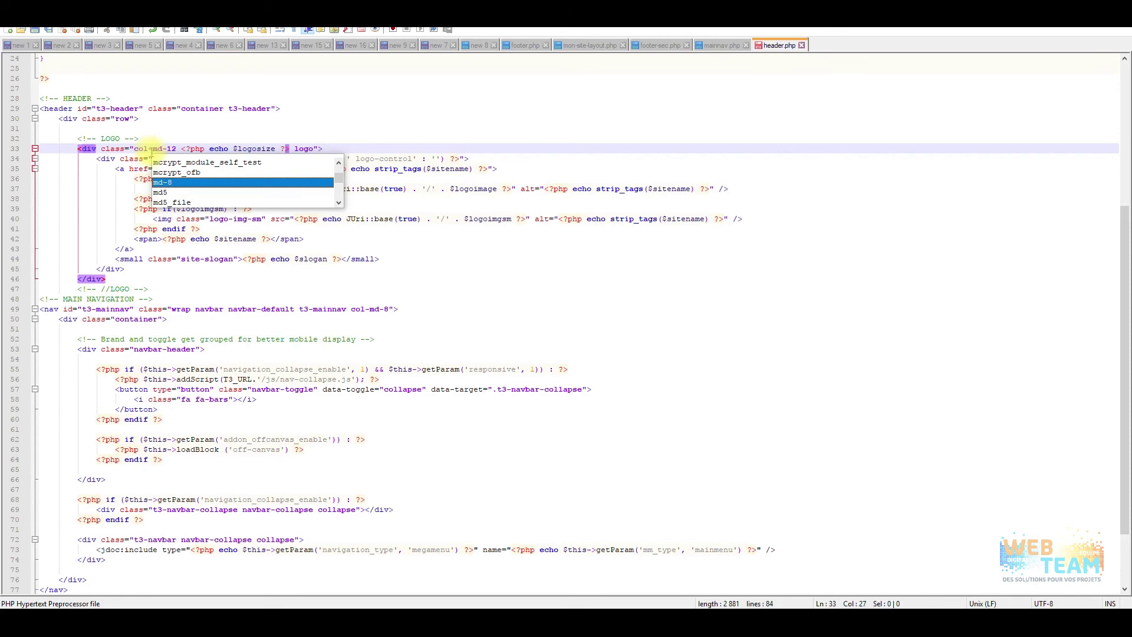
click(172, 147)
text(3)
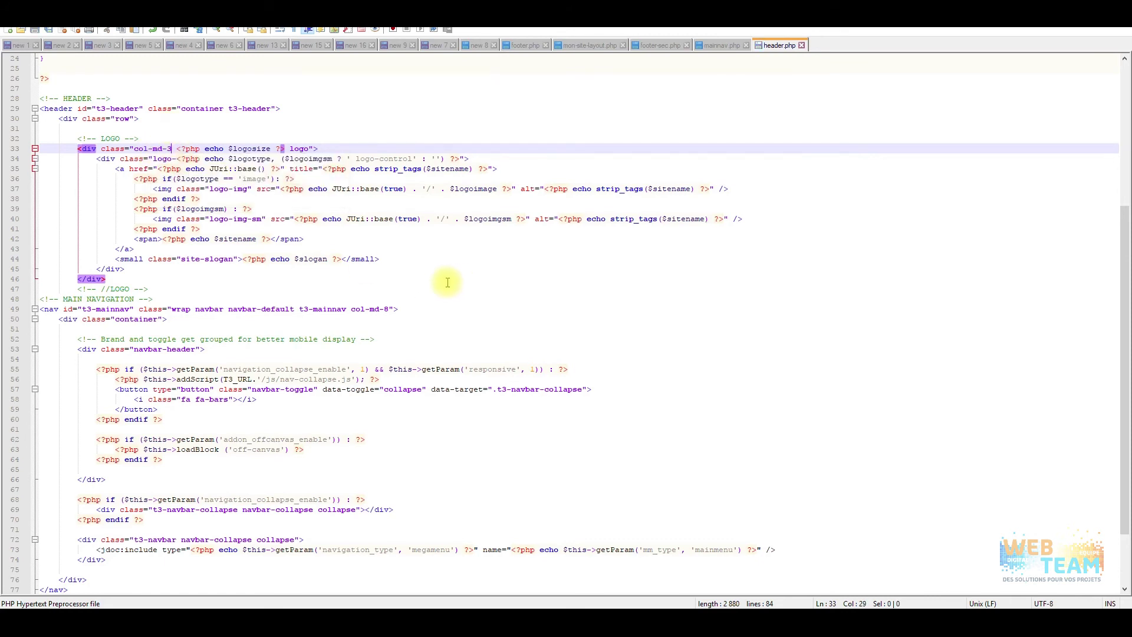
double_click(387, 309)
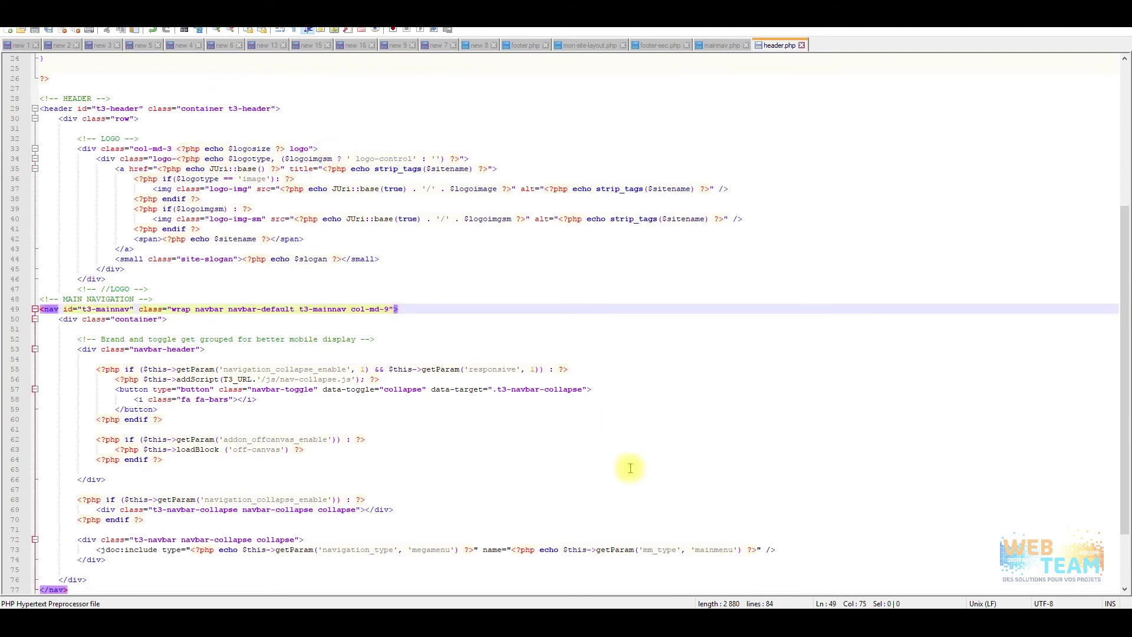
- Reload the home page in the browser and compare the logo and menu layout with the header.php code
key(alt+Tab)
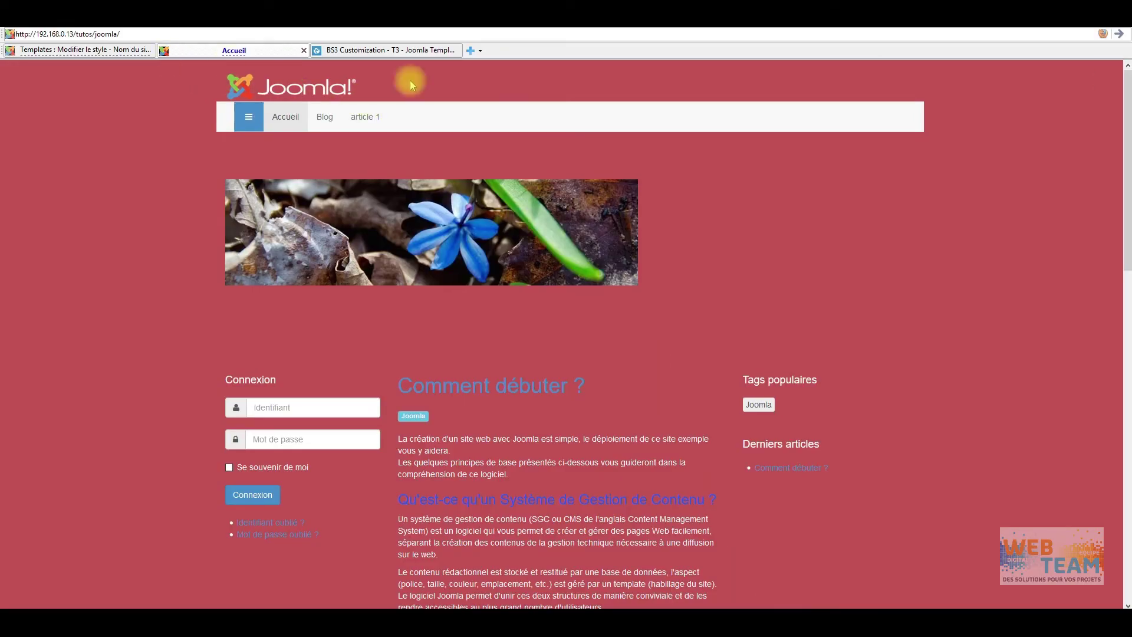
click(1119, 35)
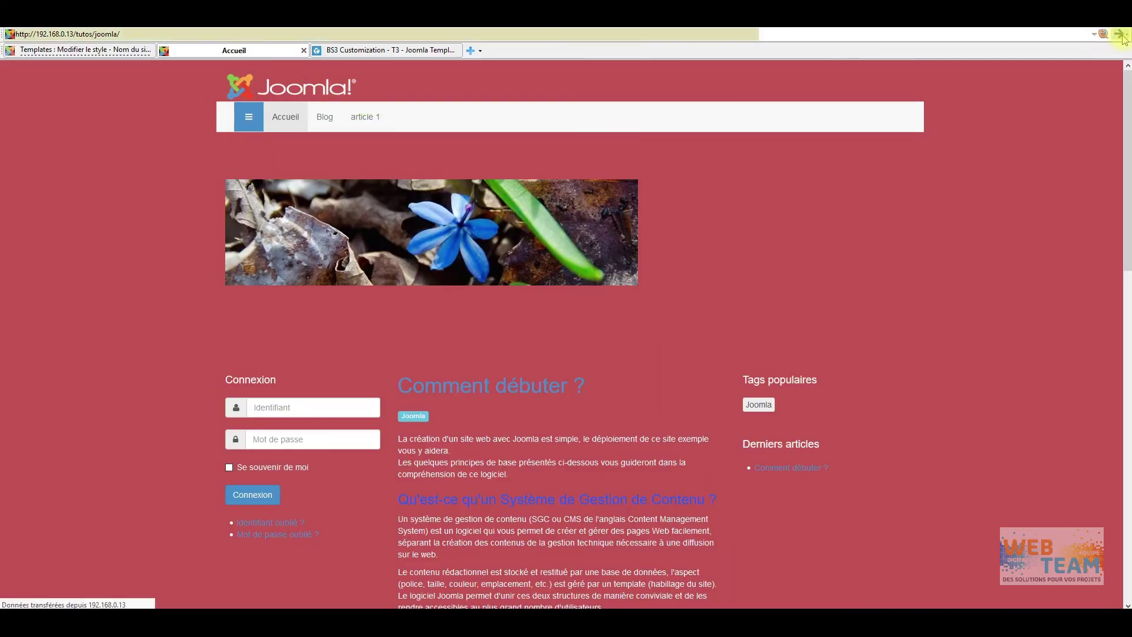
click(1121, 35)
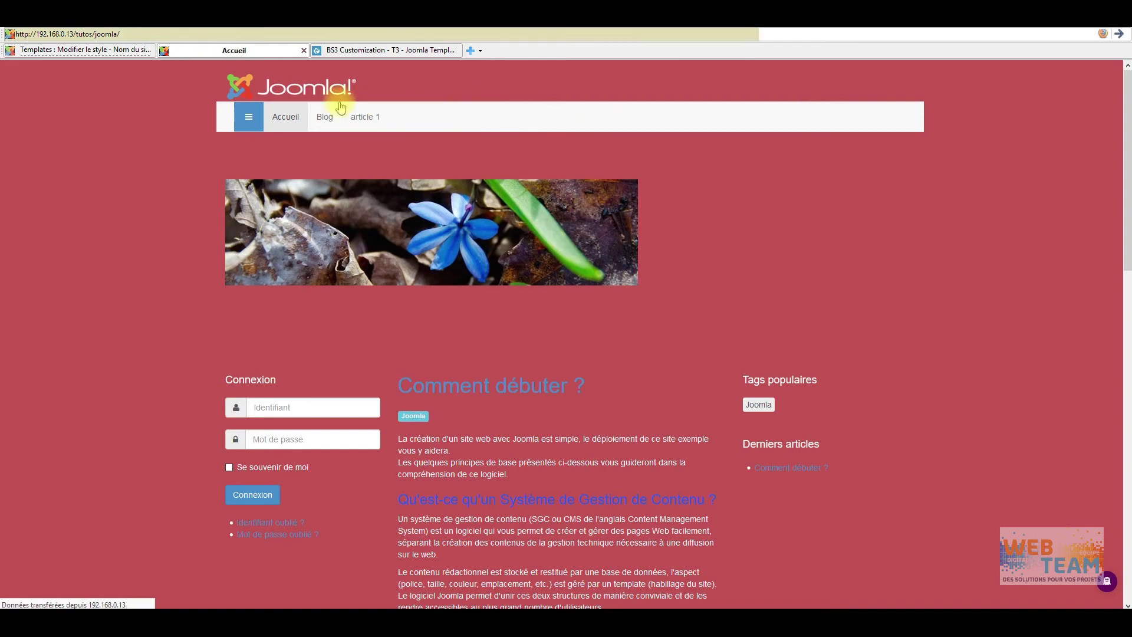
key(alt+Tab)
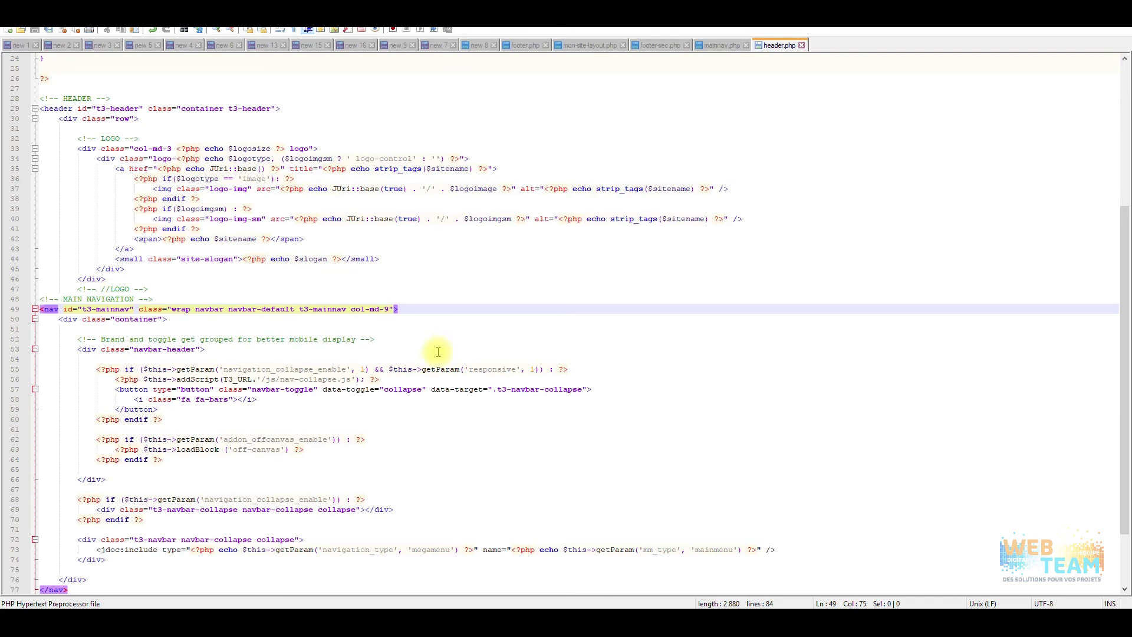
key(alt+Tab)
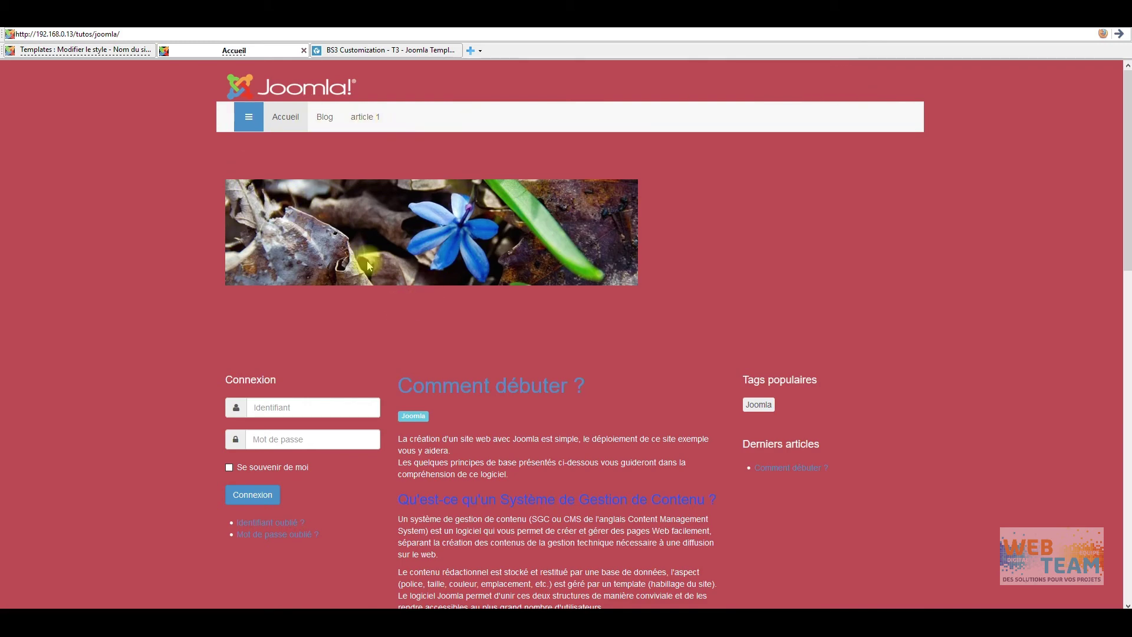
- Switch to the template style in the Joomla administration, check the mon-site-layout module positions and reload the page
click(40, 51)
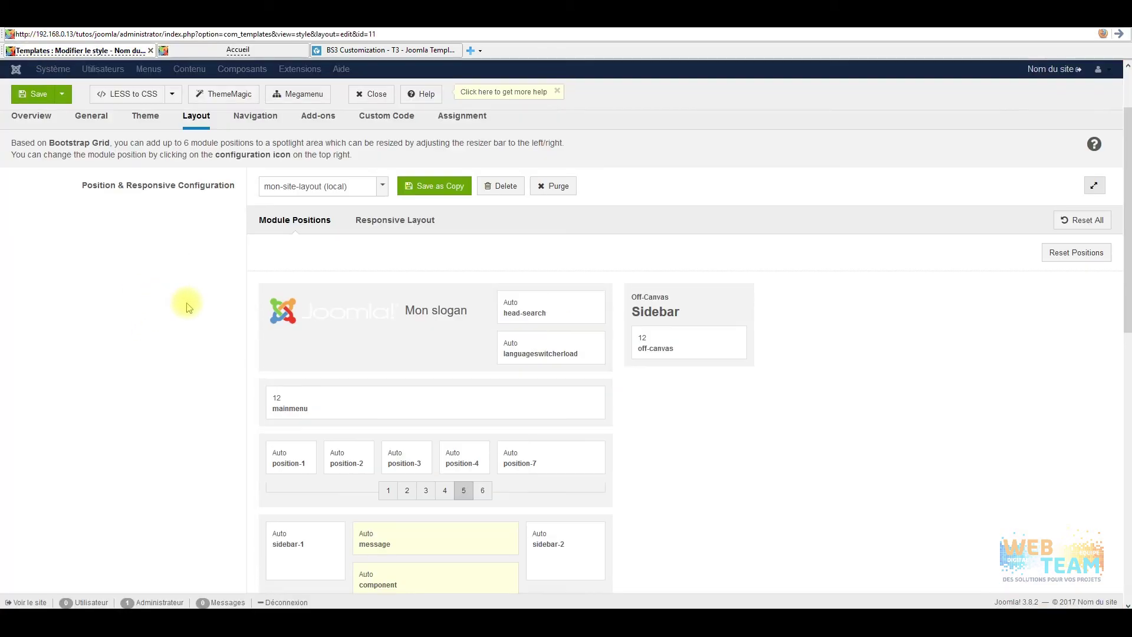
scroll(186, 307, up, 3)
scroll(197, 480, down, 6)
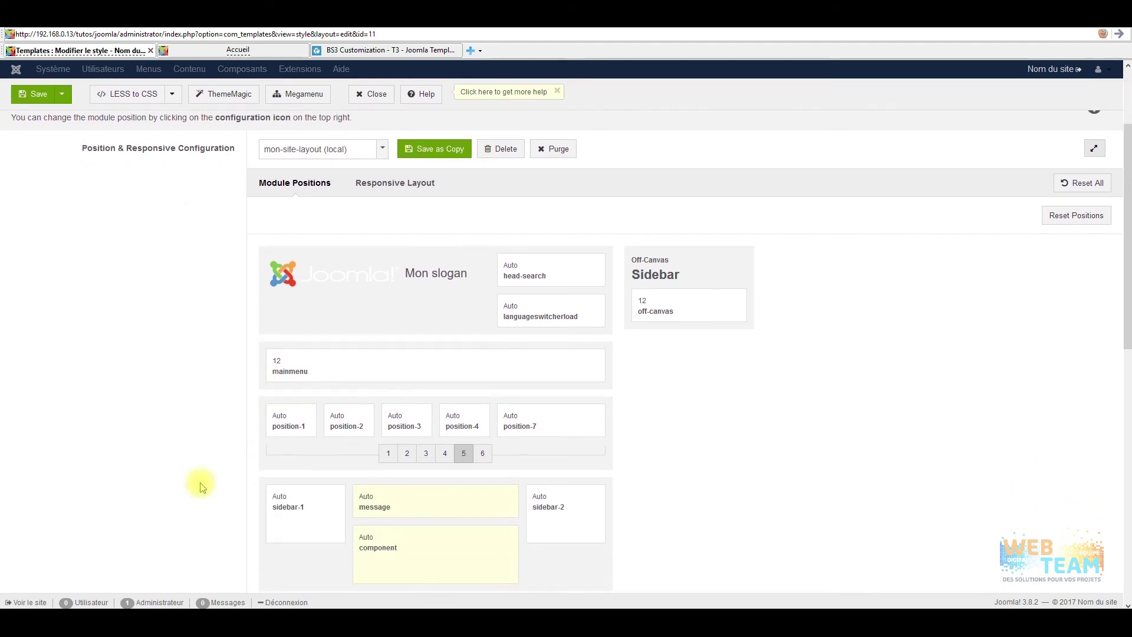
scroll(434, 417, down, 2)
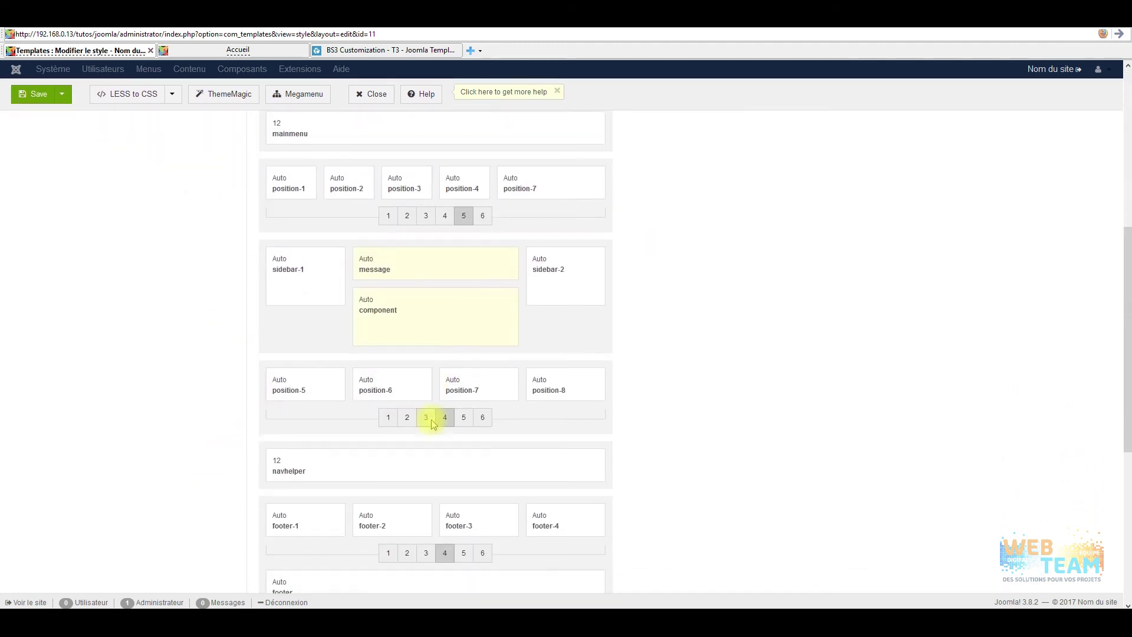
scroll(283, 434, up, 6)
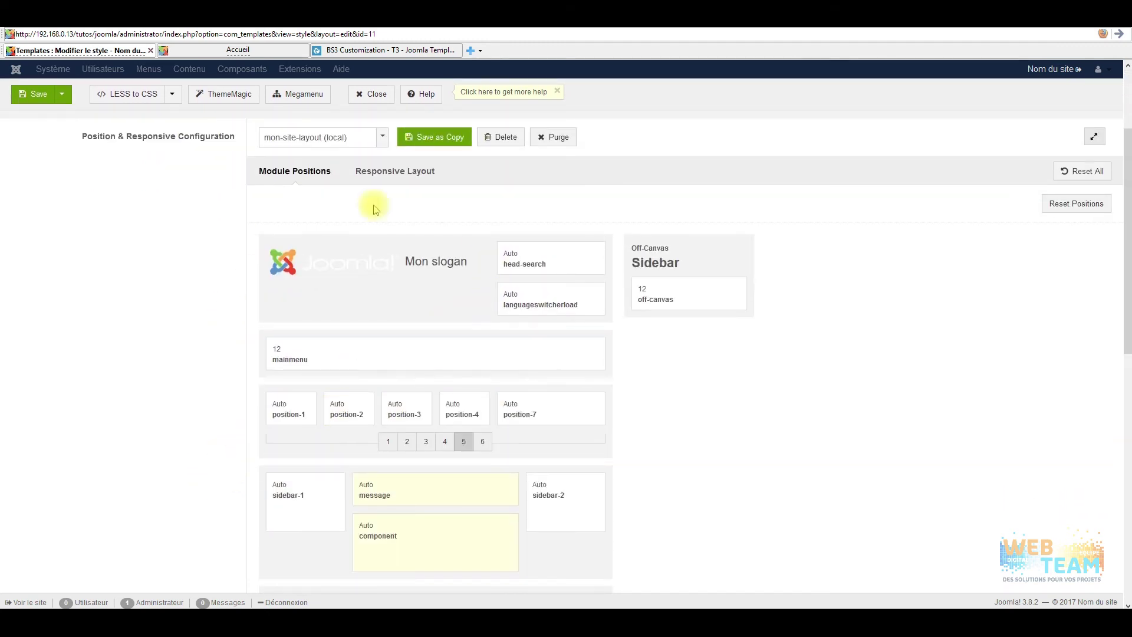
click(957, 33)
key(Return)
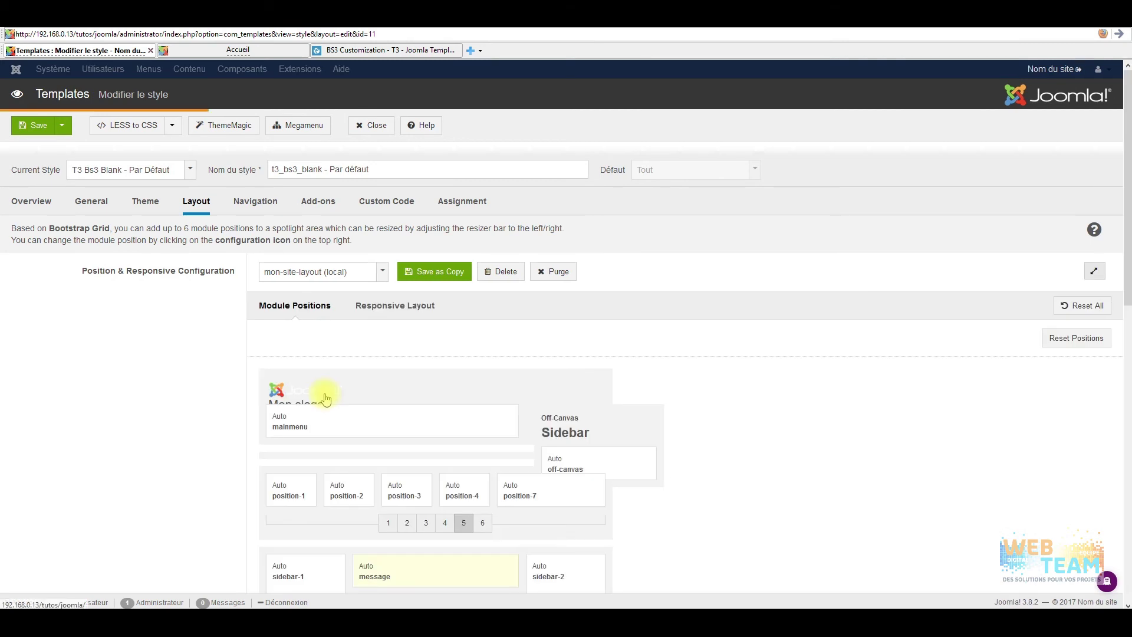
- Examine how the reloaded layout arranges the header, mainmenu, off-canvas and content module positions
scroll(323, 397, down, 3)
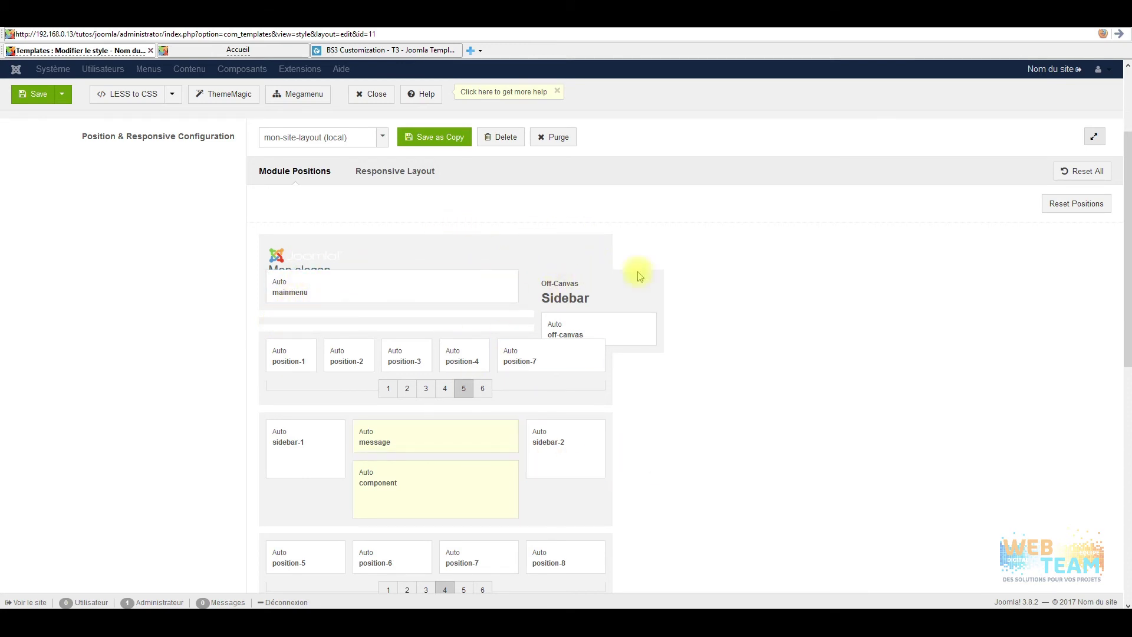
scroll(336, 506, up, 3)
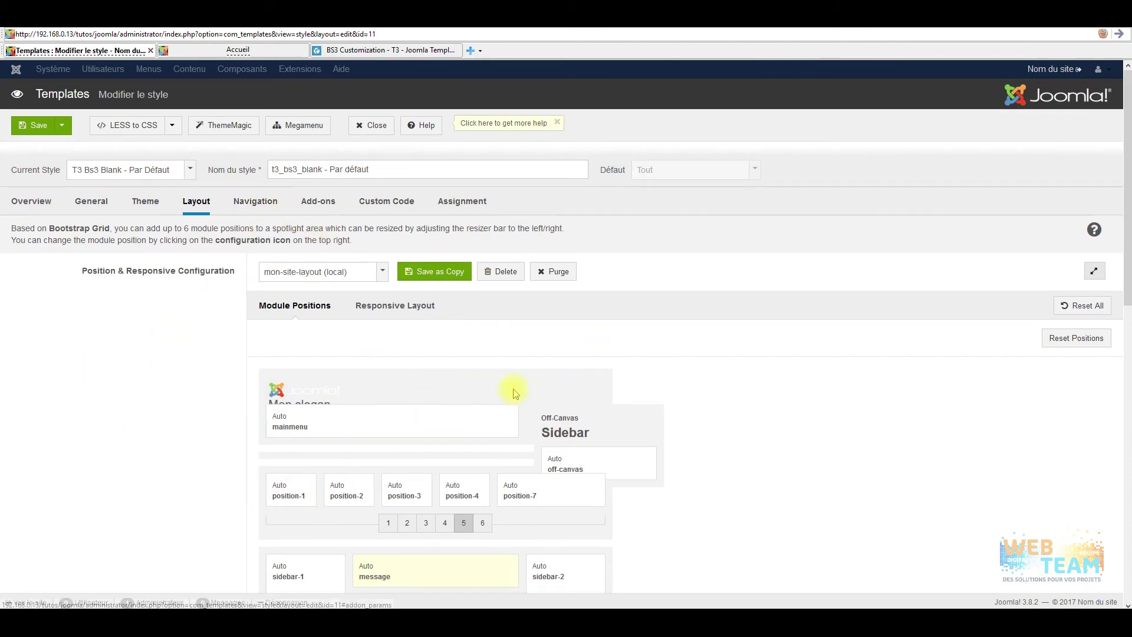
scroll(610, 397, down, 3)
scroll(413, 472, down, 3)
scroll(210, 453, up, 6)
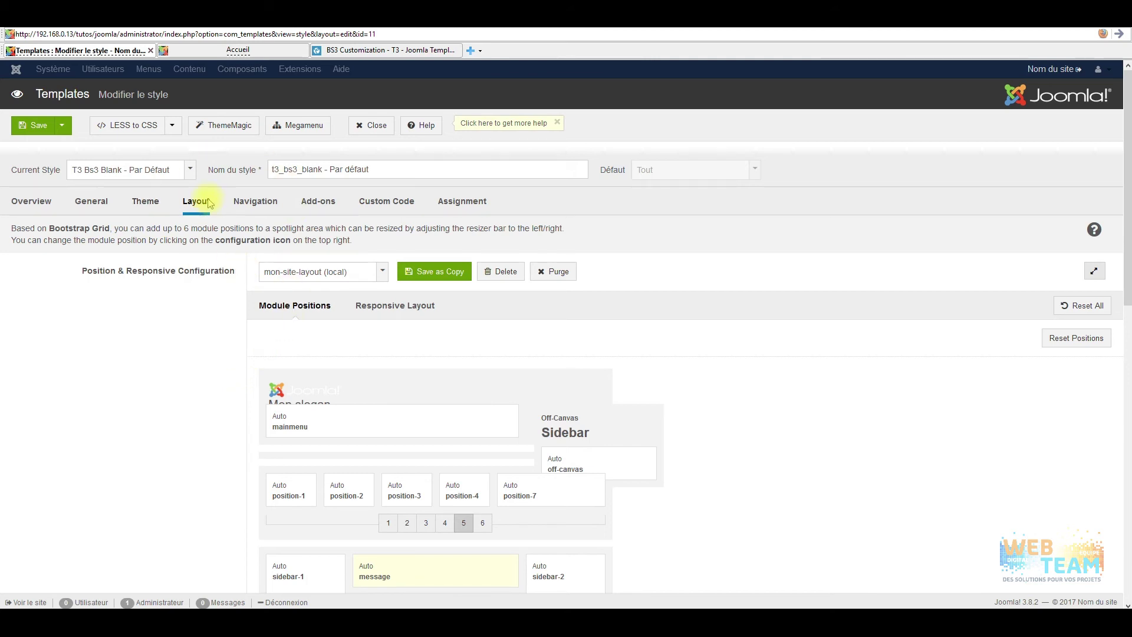
- Review the template's Navigation settings and its available menus, comparing them with the menu on the home page
click(254, 202)
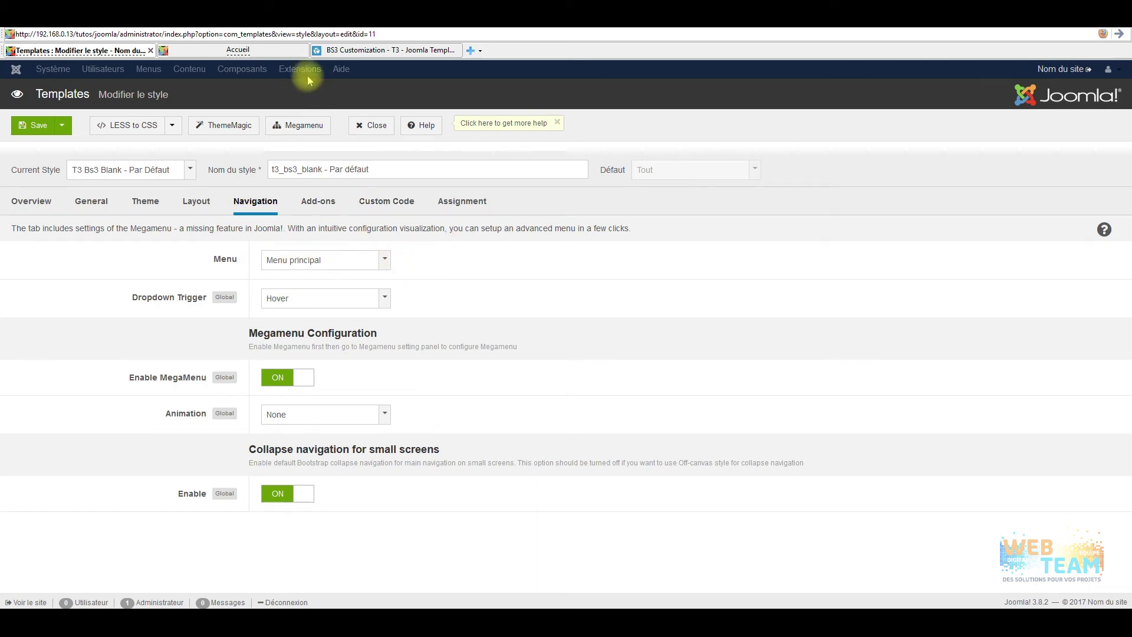
click(260, 51)
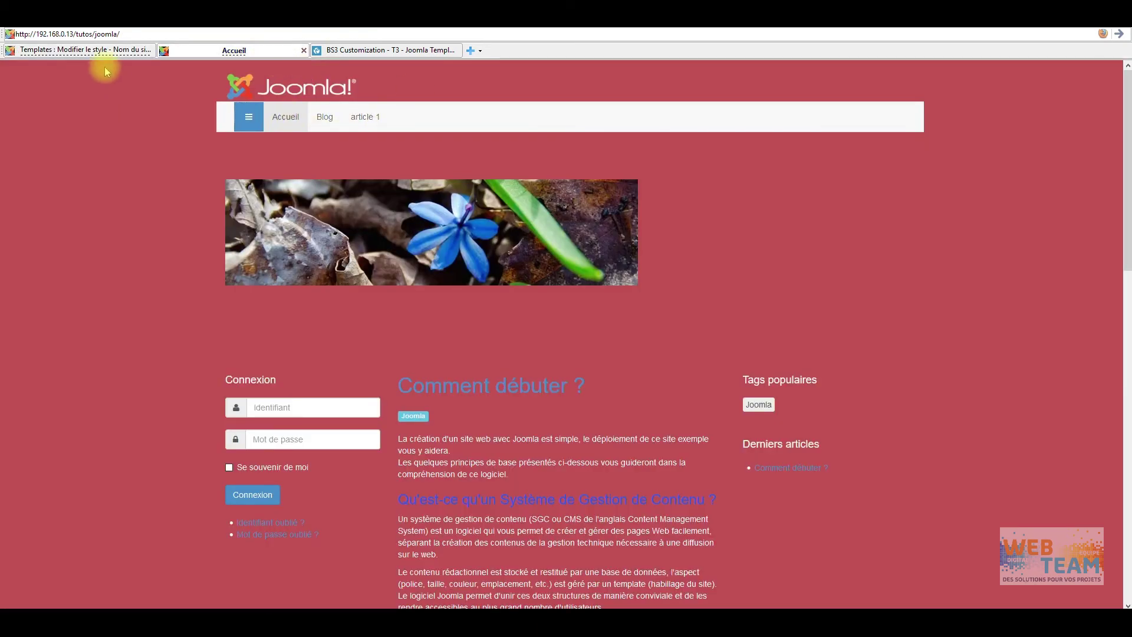
click(89, 50)
click(319, 260)
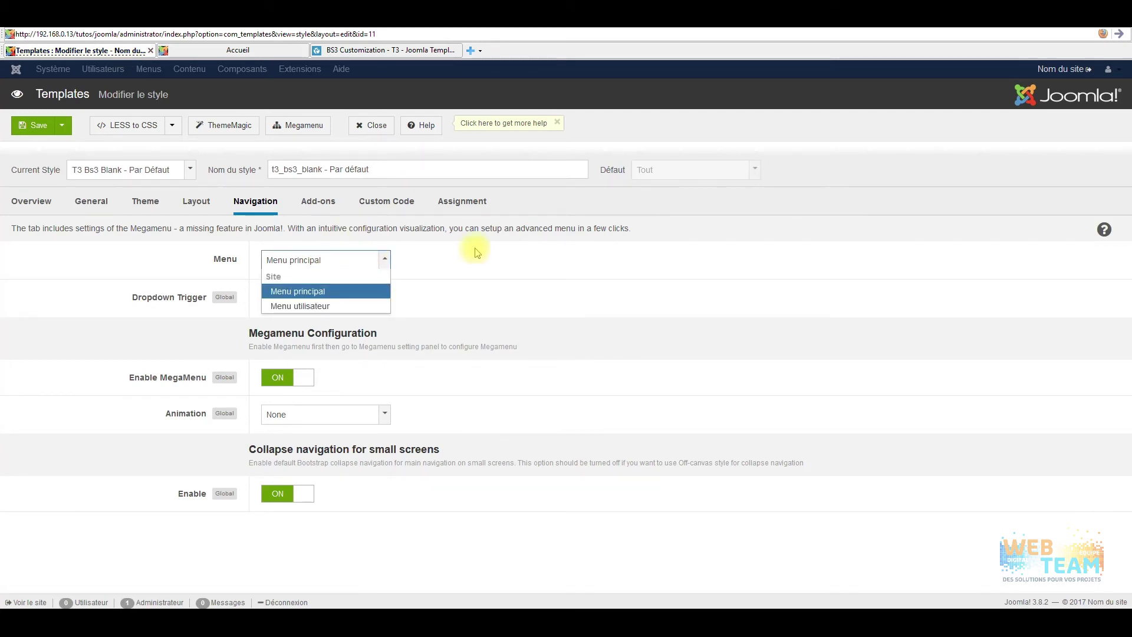
click(124, 313)
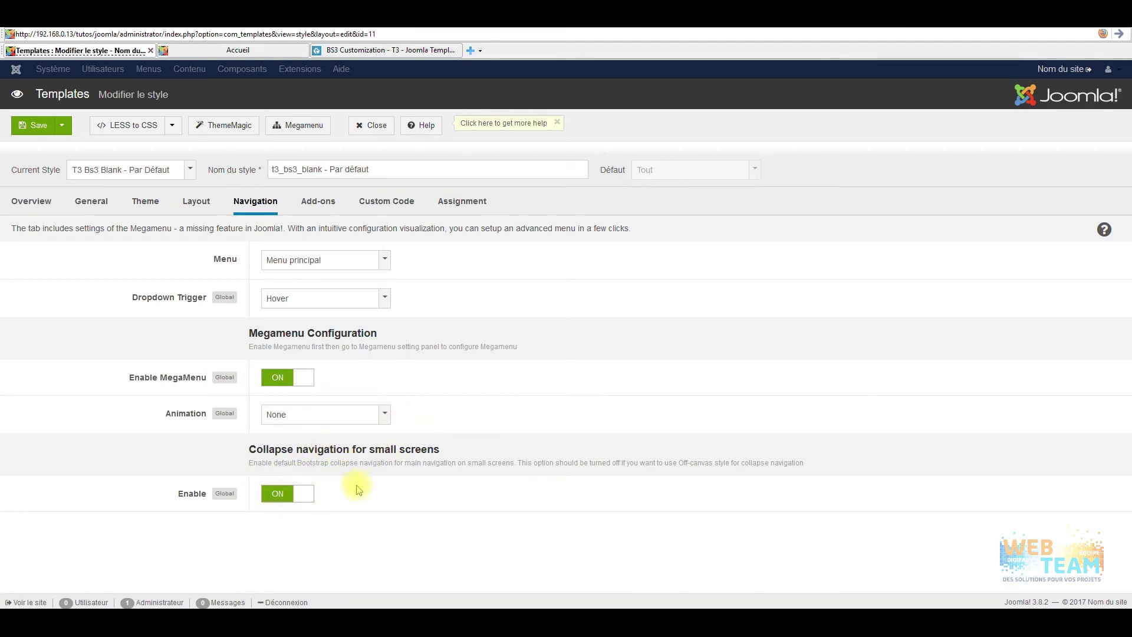
- Disable the Off-canvas Sidebar add-on and save the template style
click(331, 207)
click(286, 310)
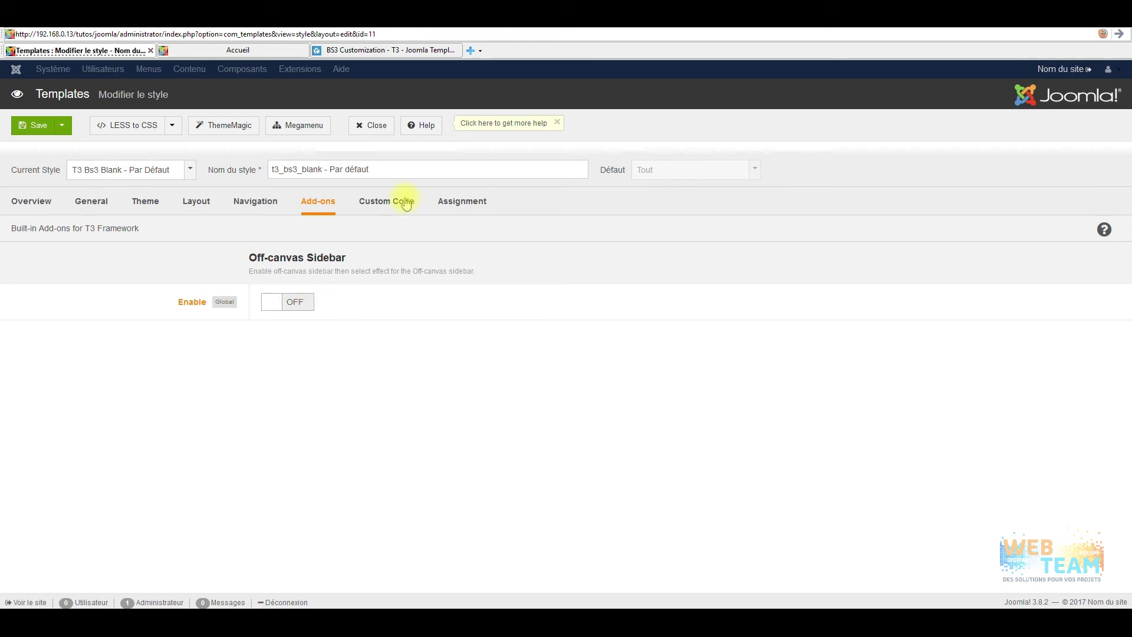
click(263, 53)
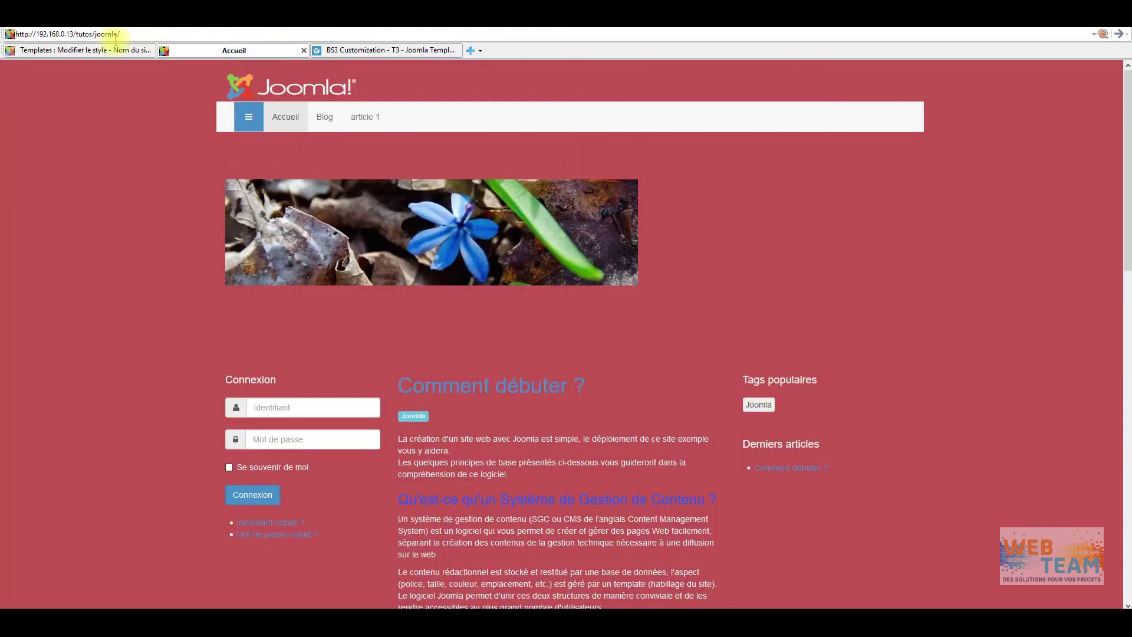
click(89, 50)
click(41, 127)
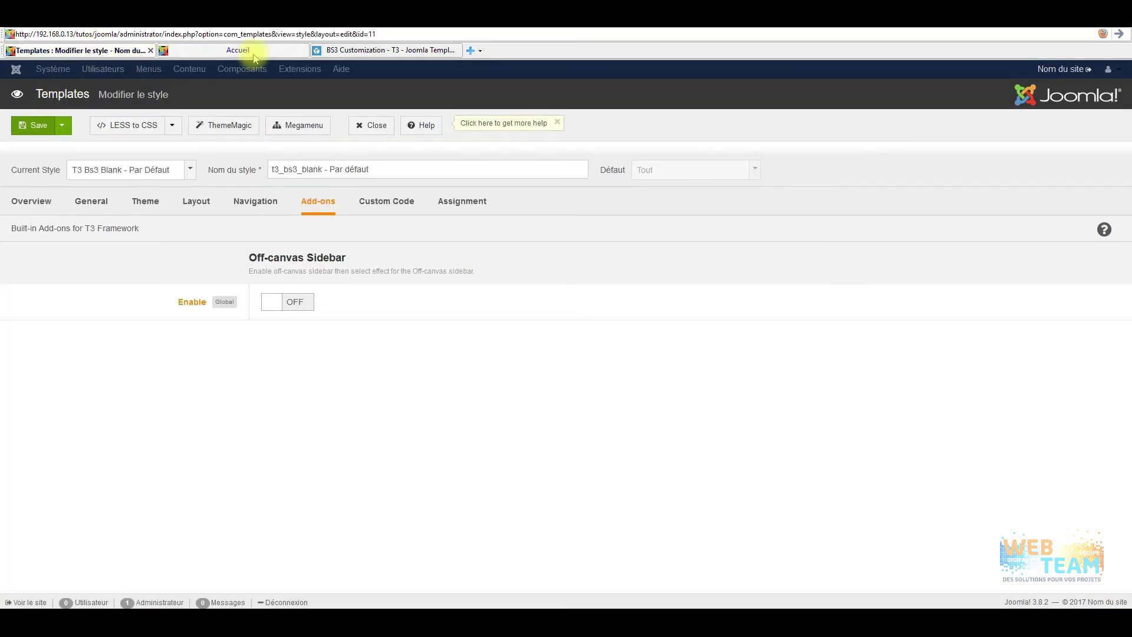
- Reload the home page to check the menu without the off-canvas sidebar, and return to the template style
click(251, 50)
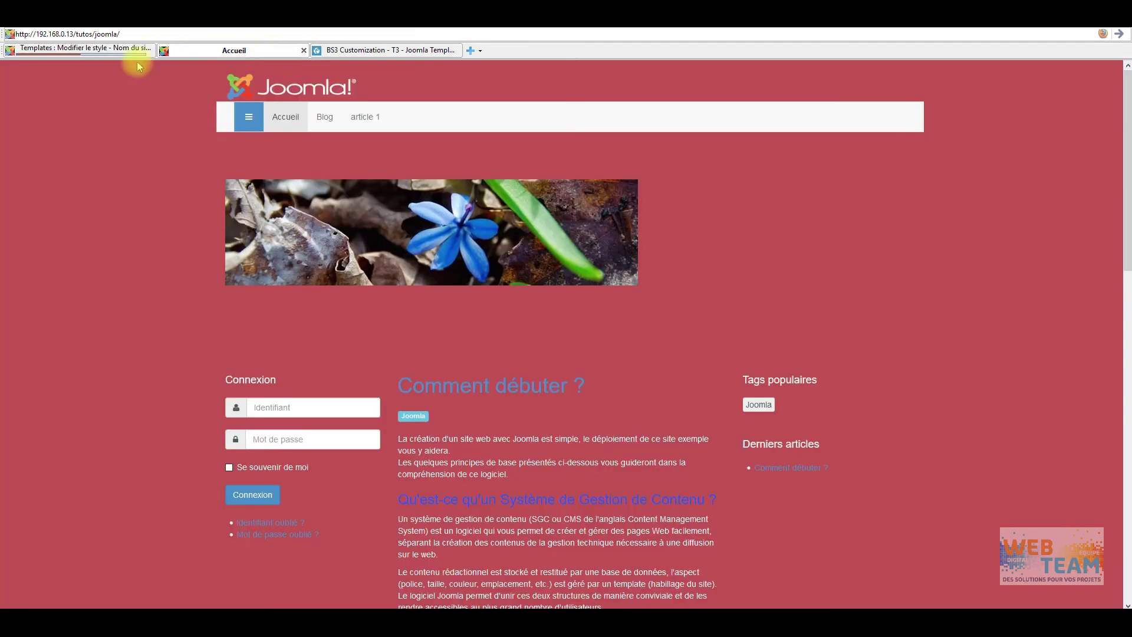
click(1119, 35)
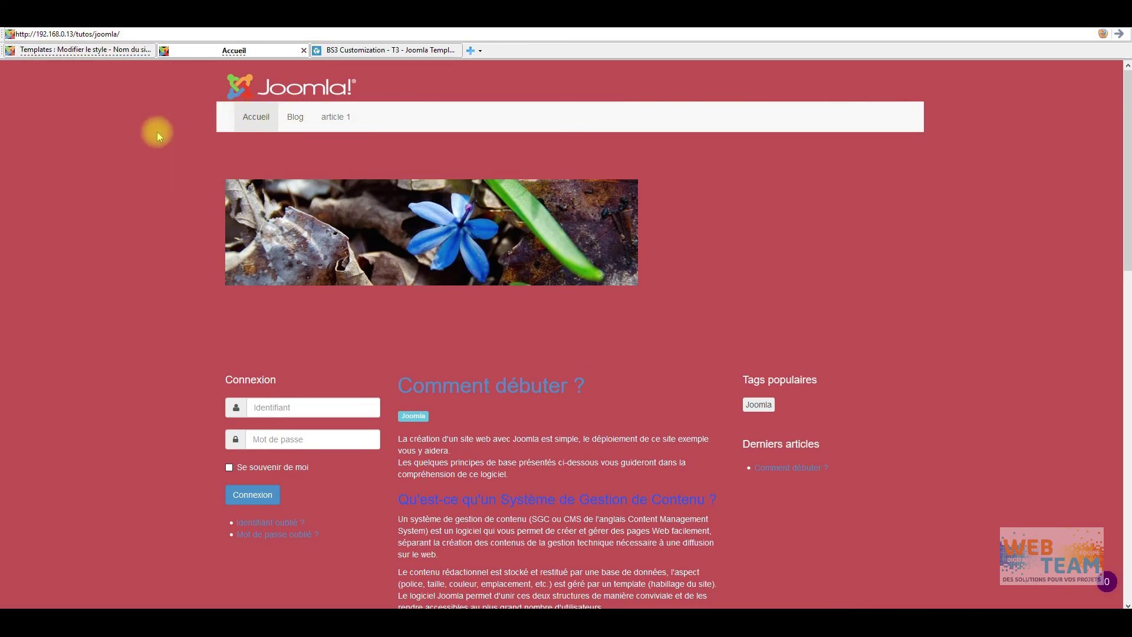
click(94, 51)
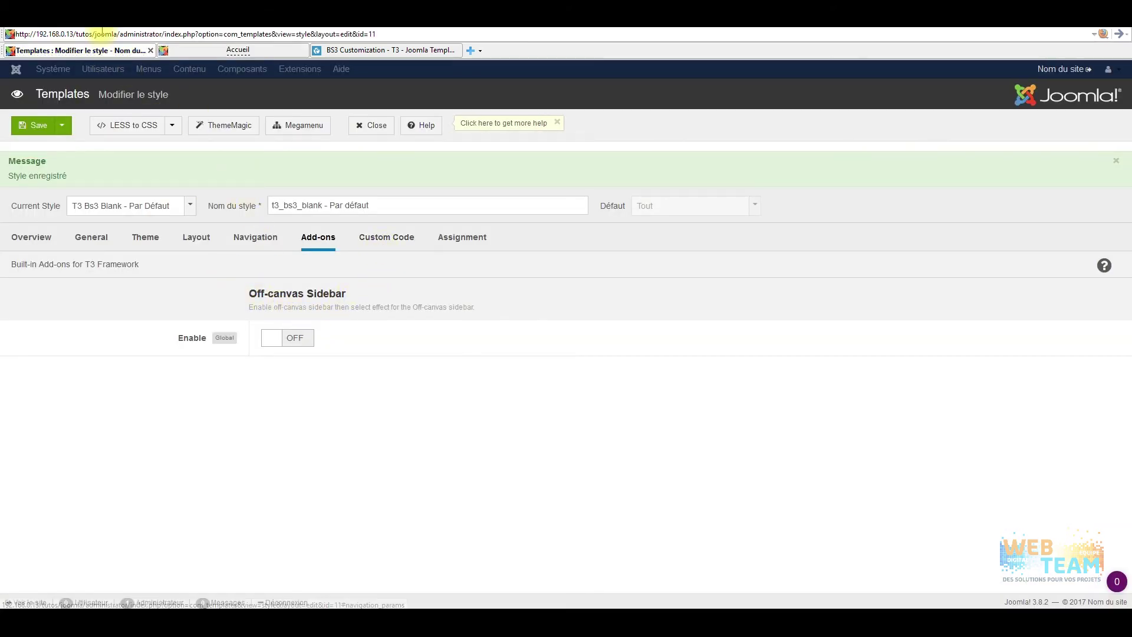
- Enable Show debug module position in the Custom Code settings and save the template style
click(394, 242)
click(363, 317)
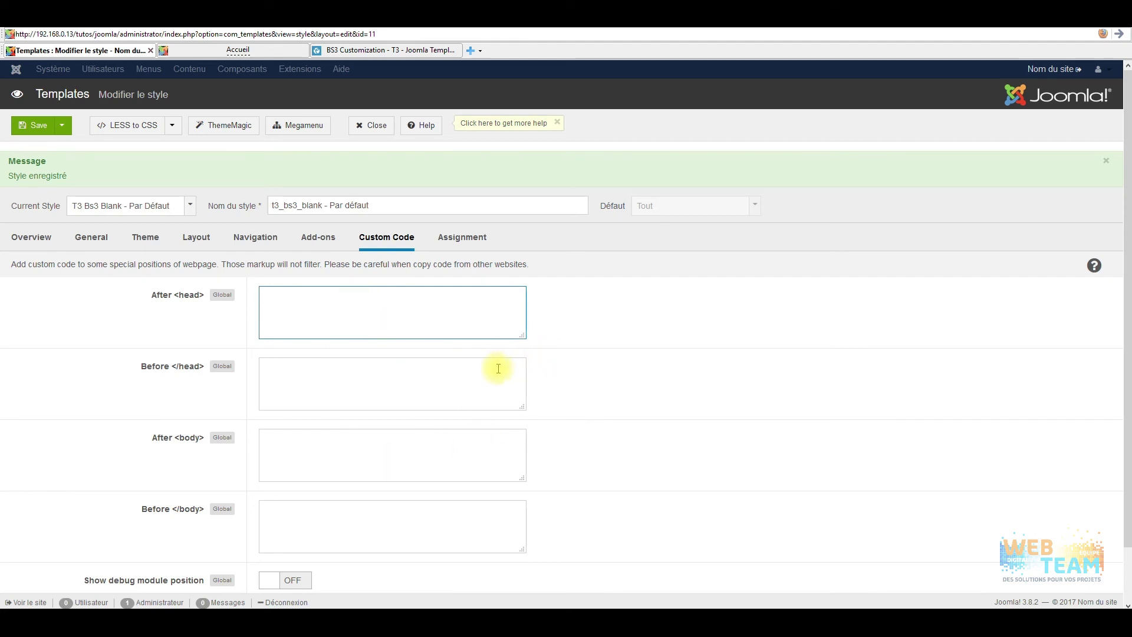
scroll(498, 369, down, 1)
mouse_move(55, 522)
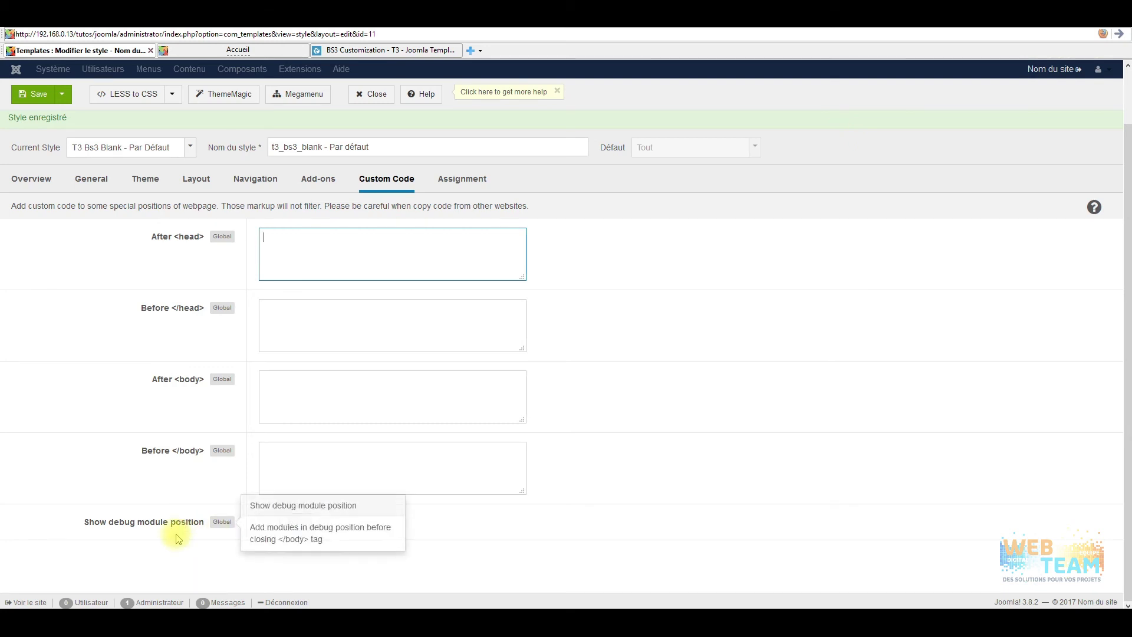
click(267, 523)
click(15, 97)
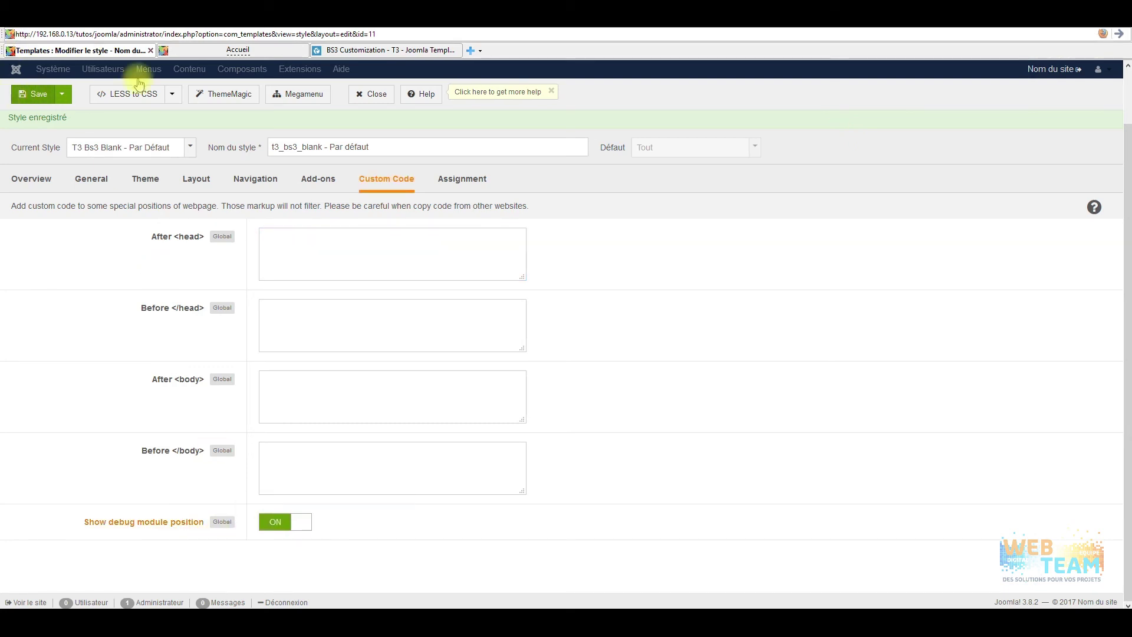
- Reload the home page and inspect it for the effect of the debug module position
click(274, 50)
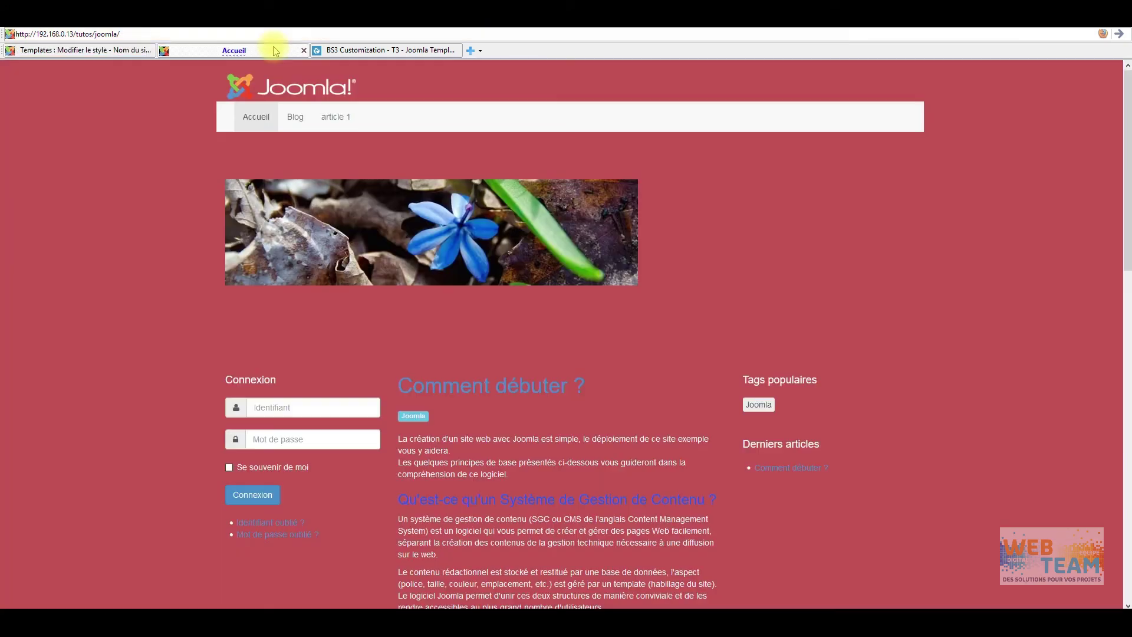
click(1121, 36)
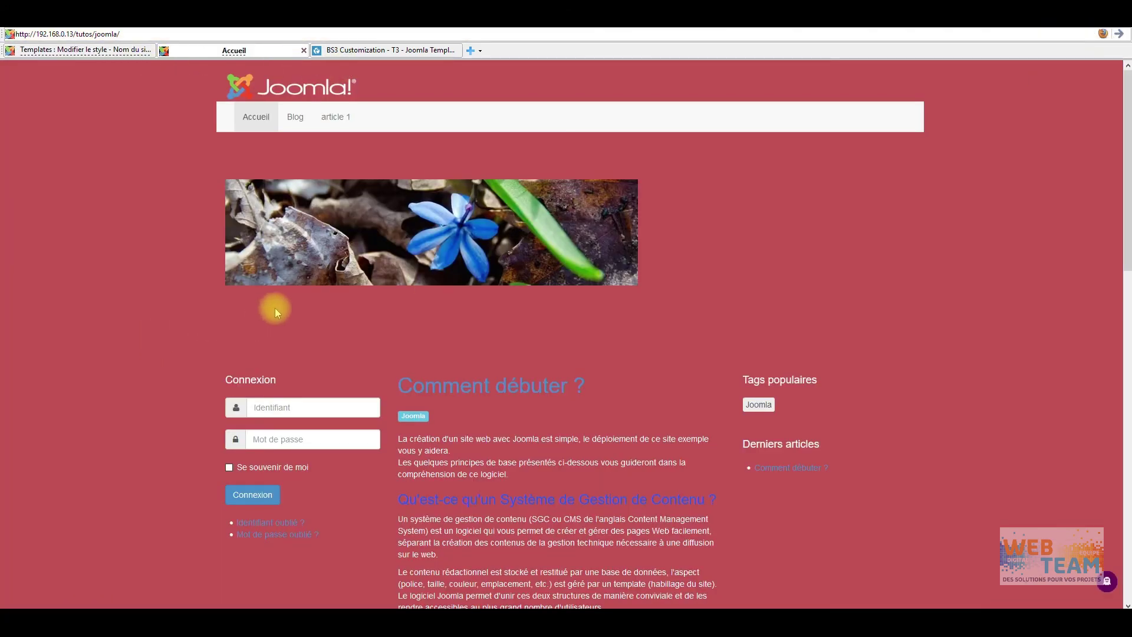
scroll(725, 483, down, 10)
scroll(506, 362, up, 7)
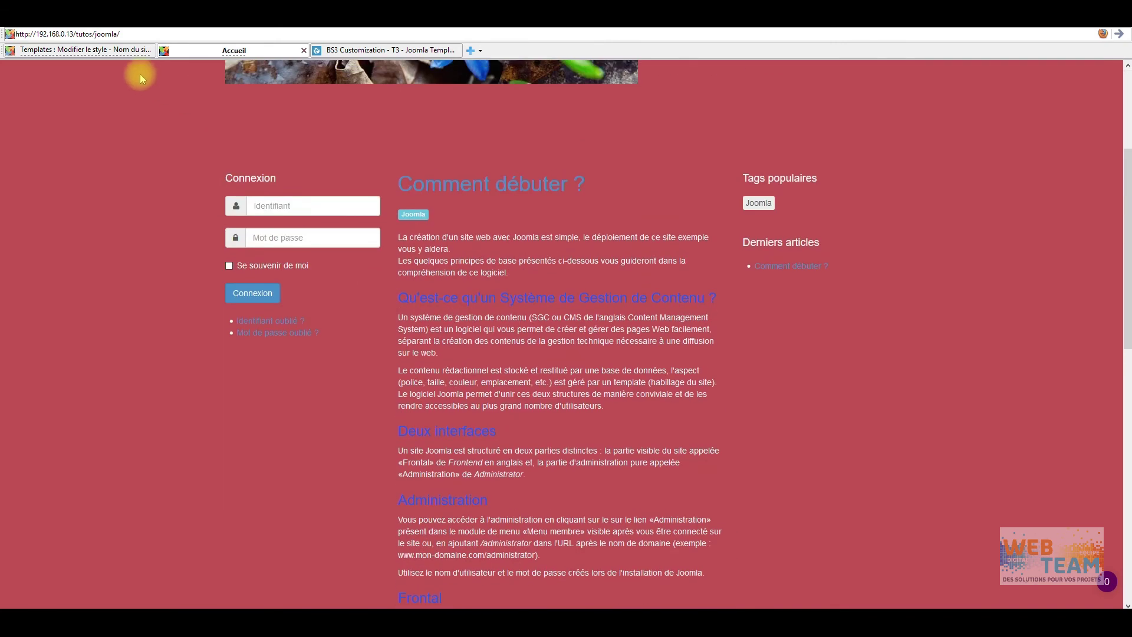
- Return to the template style and turn Show debug module position back off
click(111, 51)
scroll(229, 510, down, 2)
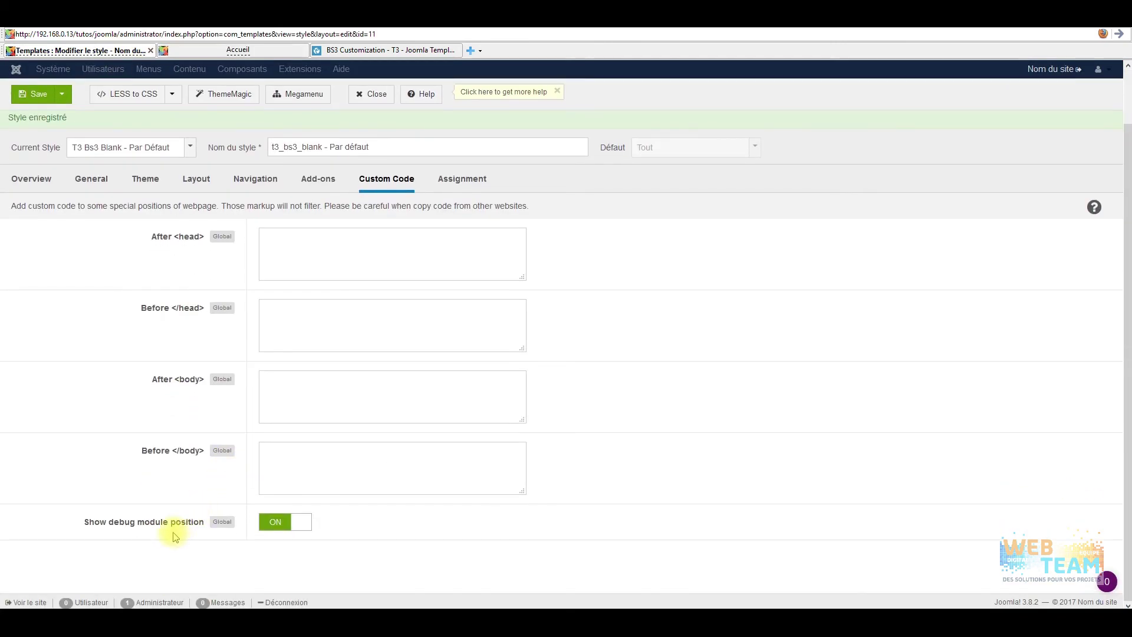
mouse_move(166, 530)
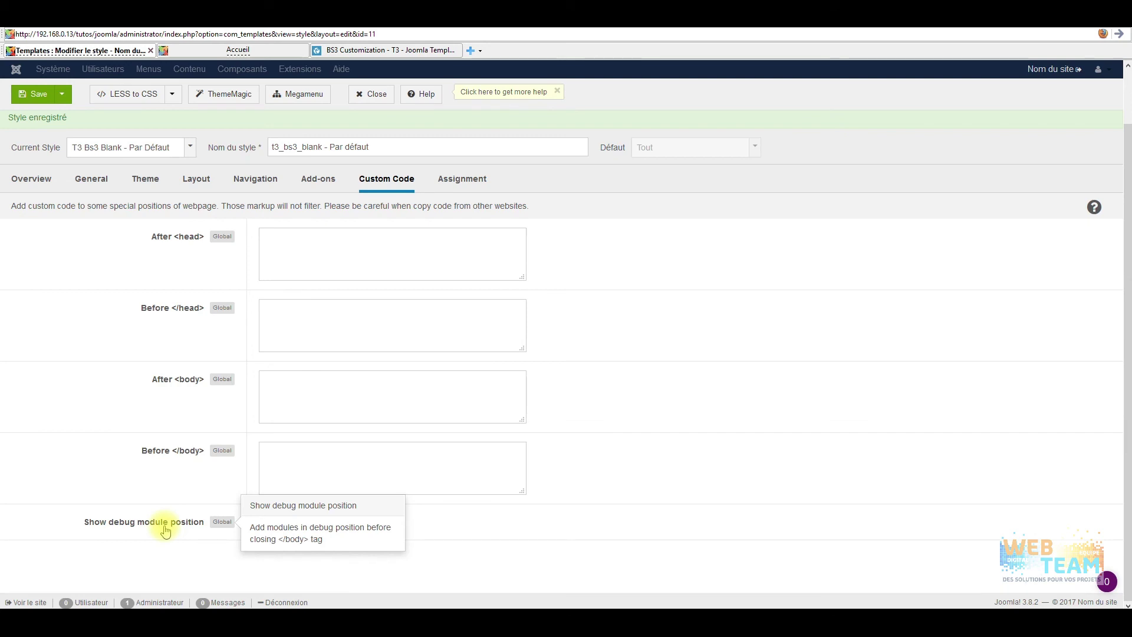
click(280, 524)
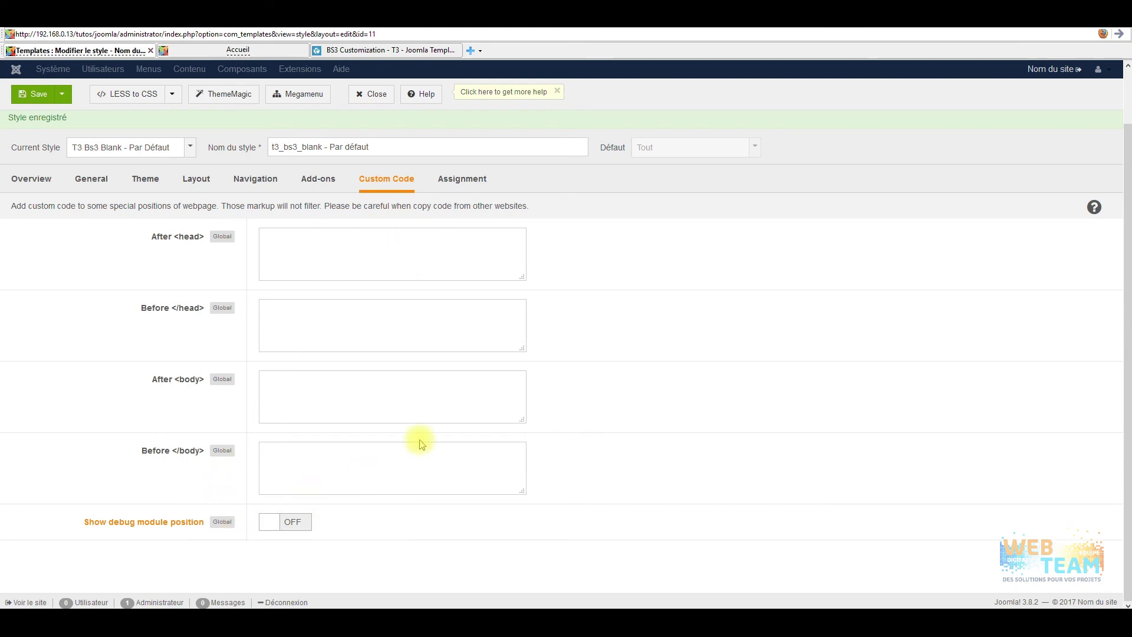
- Review the General and Custom Code settings and the Assignment of the template style to menu items
click(93, 183)
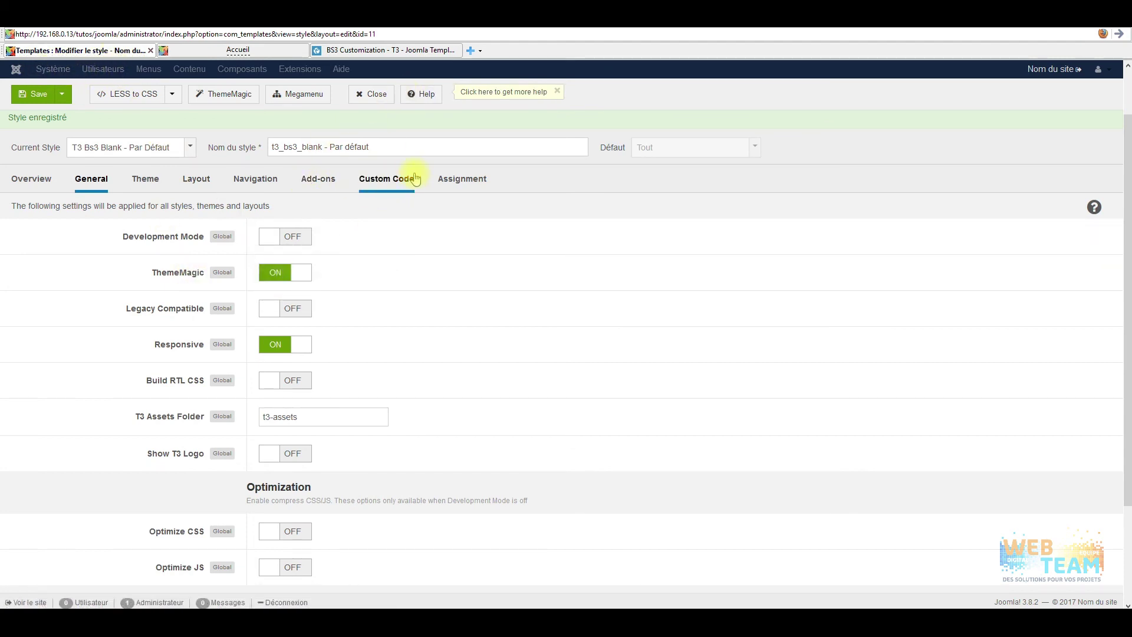
click(388, 180)
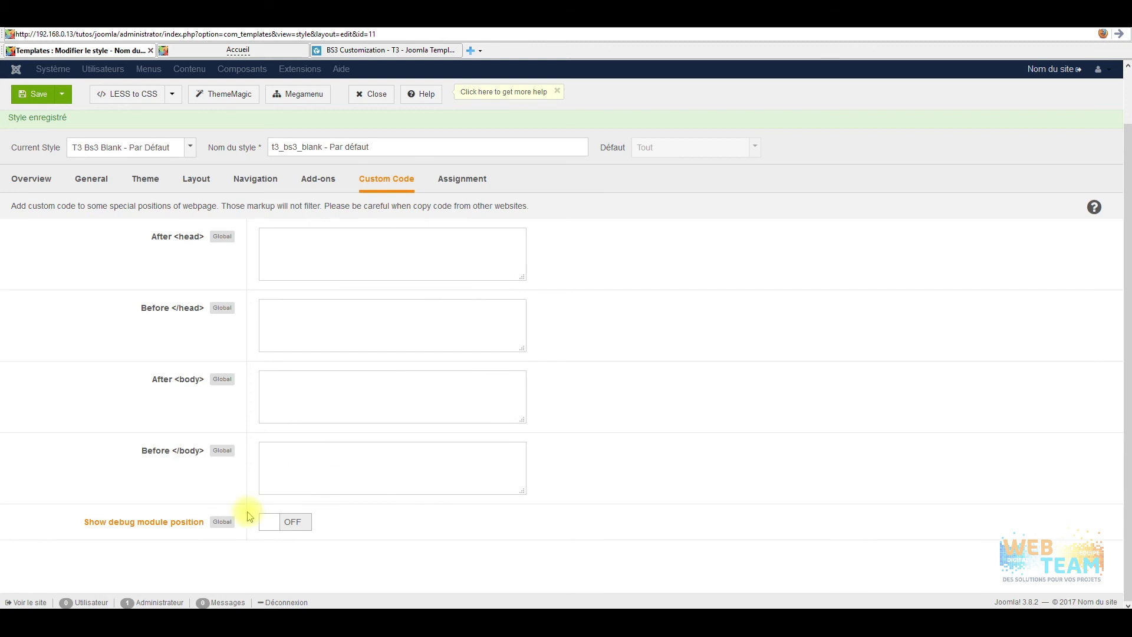
click(463, 187)
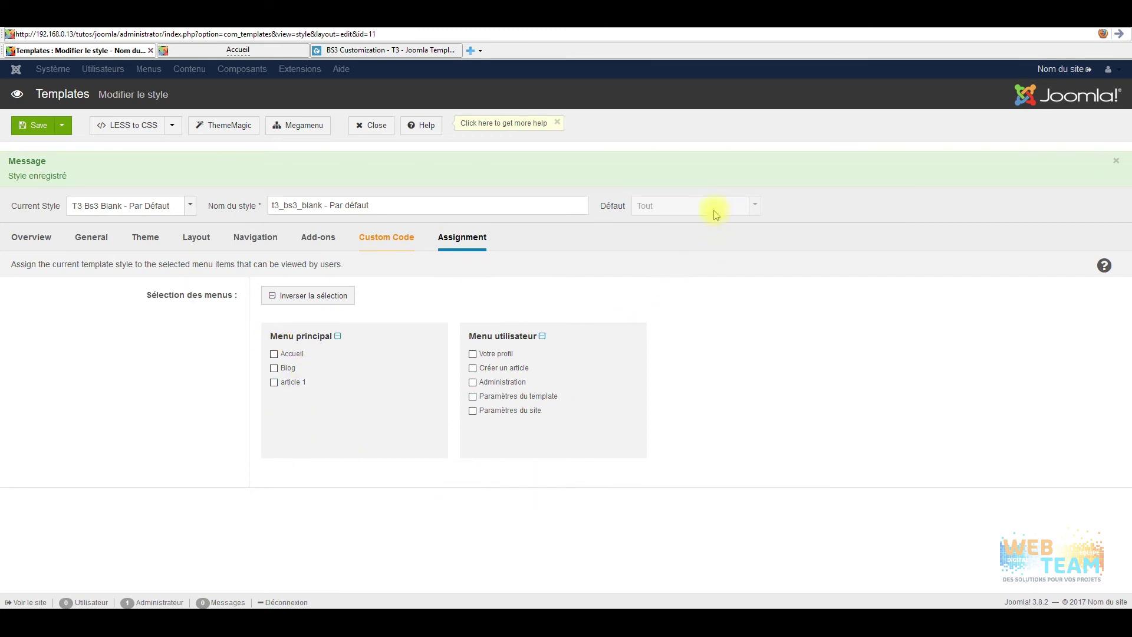
- Open the Megamenu configuration and try out the Submenu option on the Accueil item
click(298, 125)
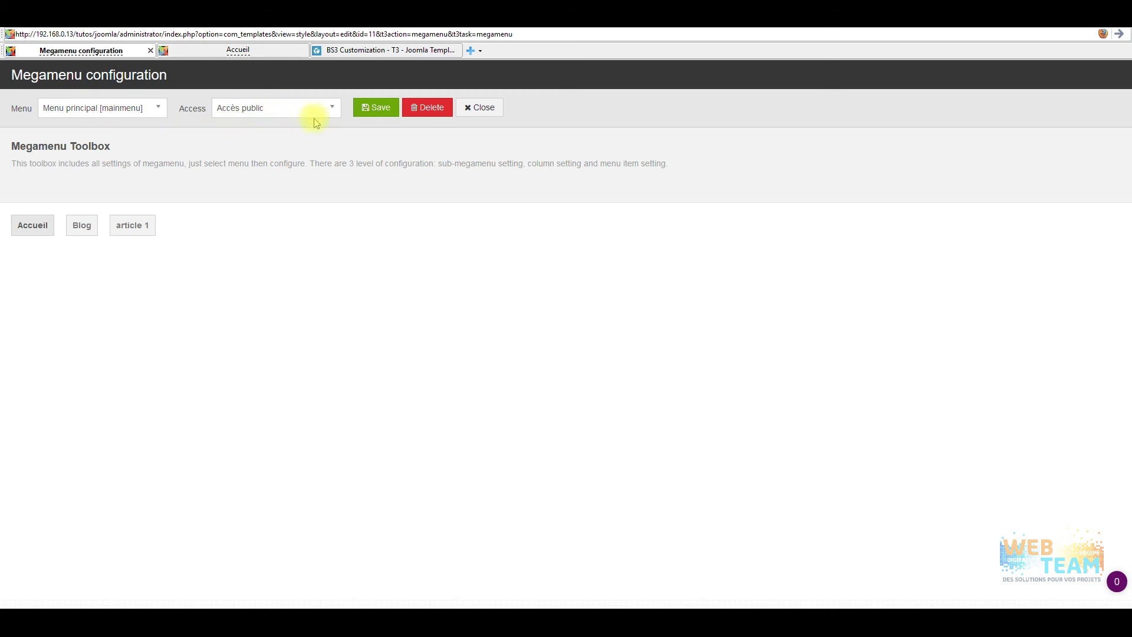
click(38, 227)
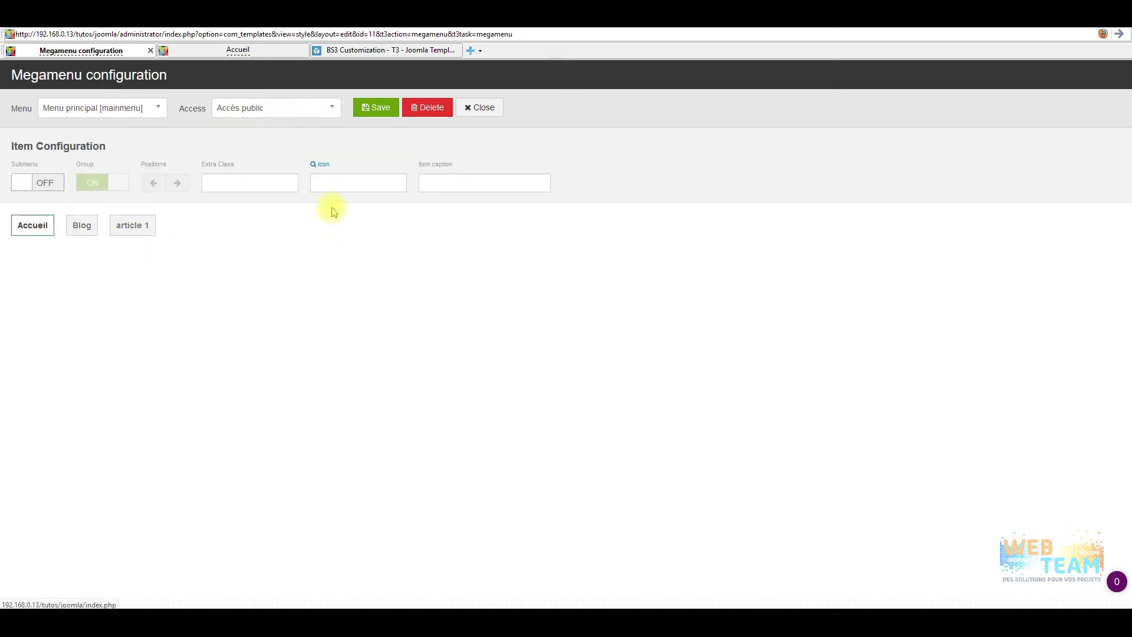
click(24, 190)
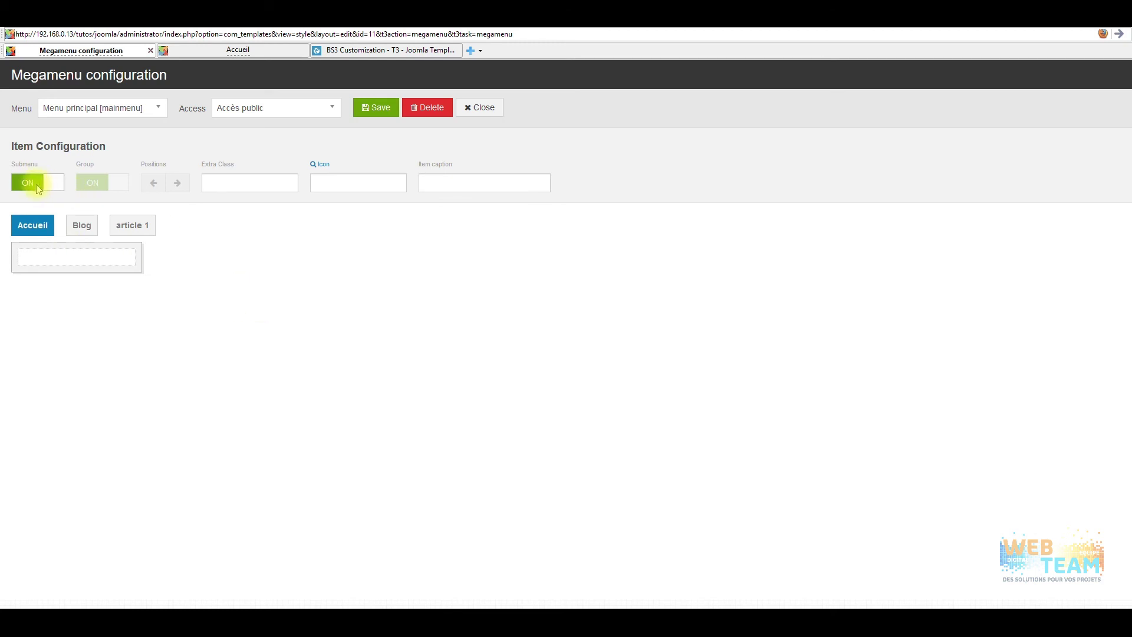
click(37, 188)
click(43, 185)
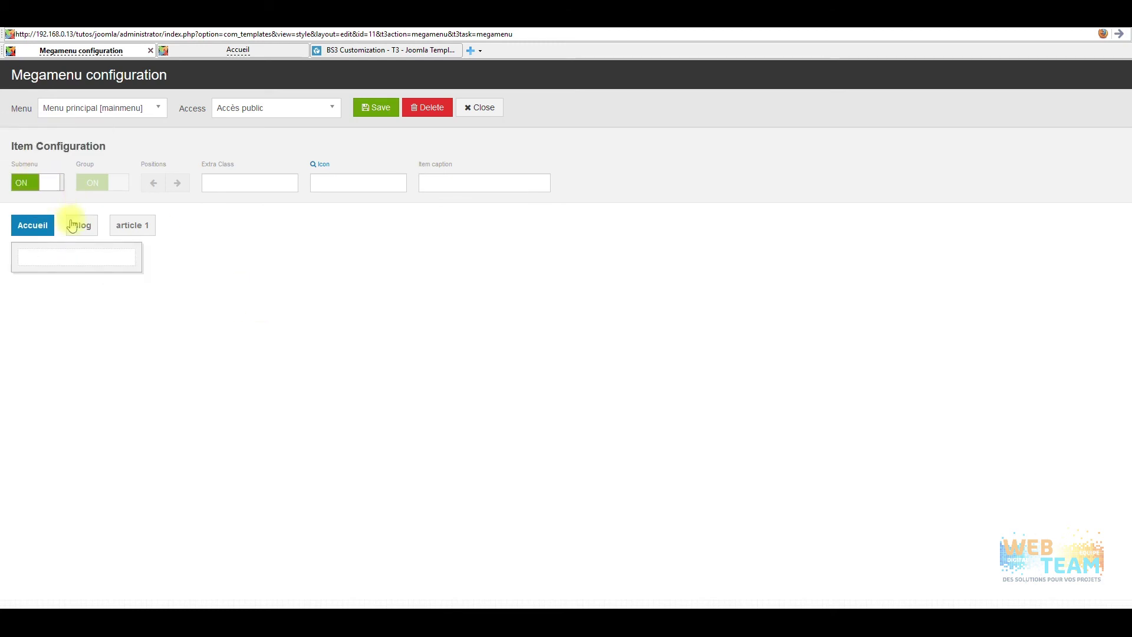
click(95, 241)
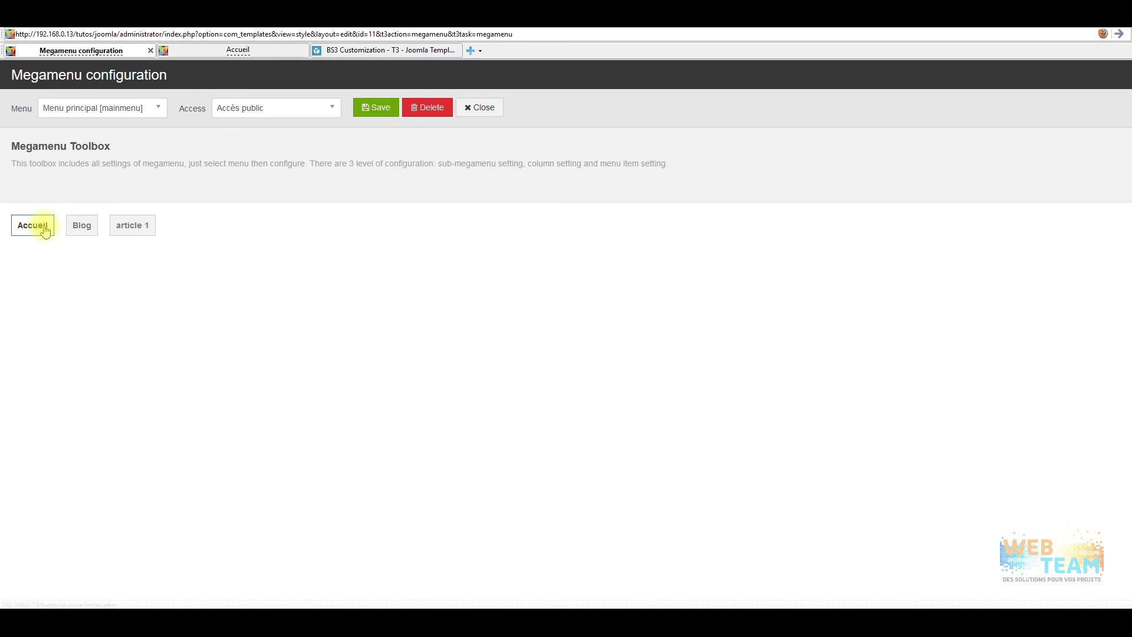
- Assign the Derniers articles module to the column in the Accueil item's submenu
click(45, 230)
click(77, 252)
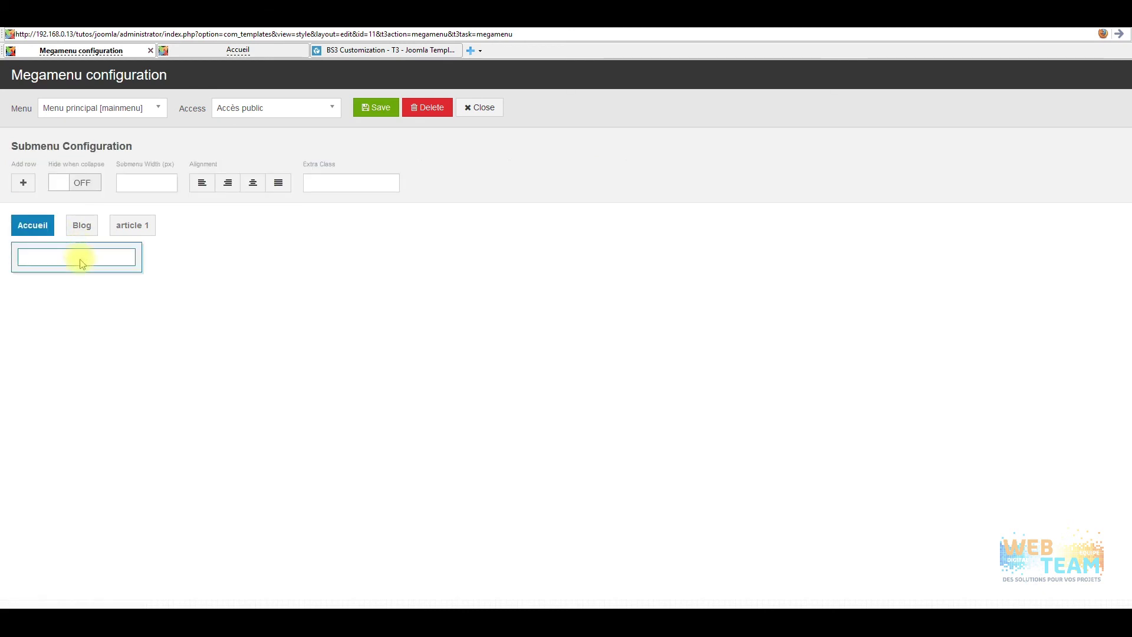
click(82, 263)
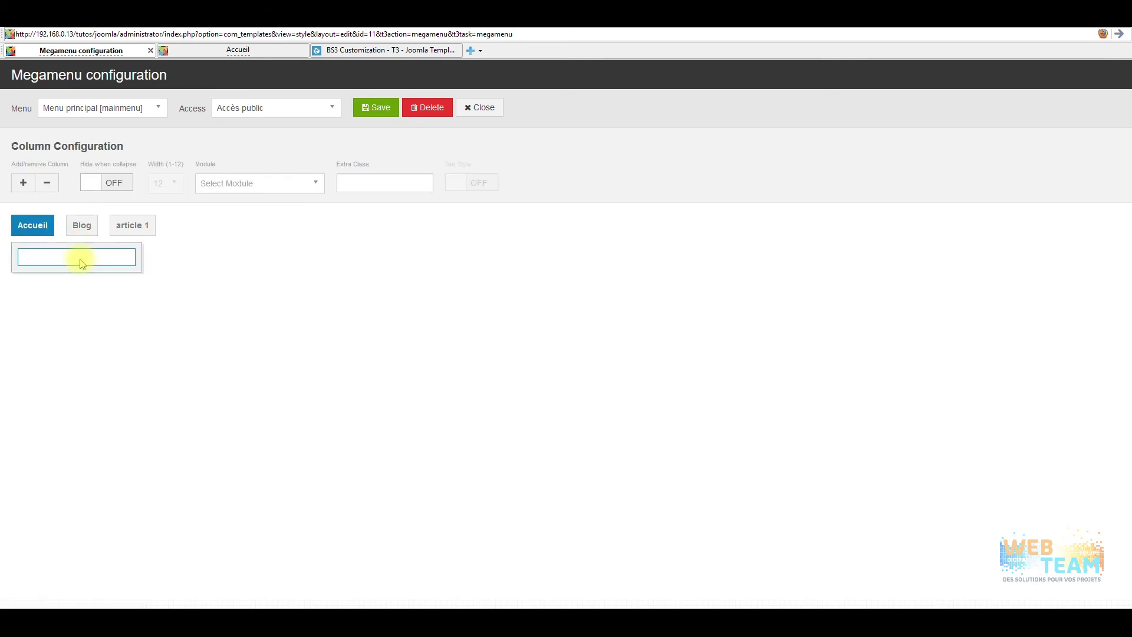
click(112, 186)
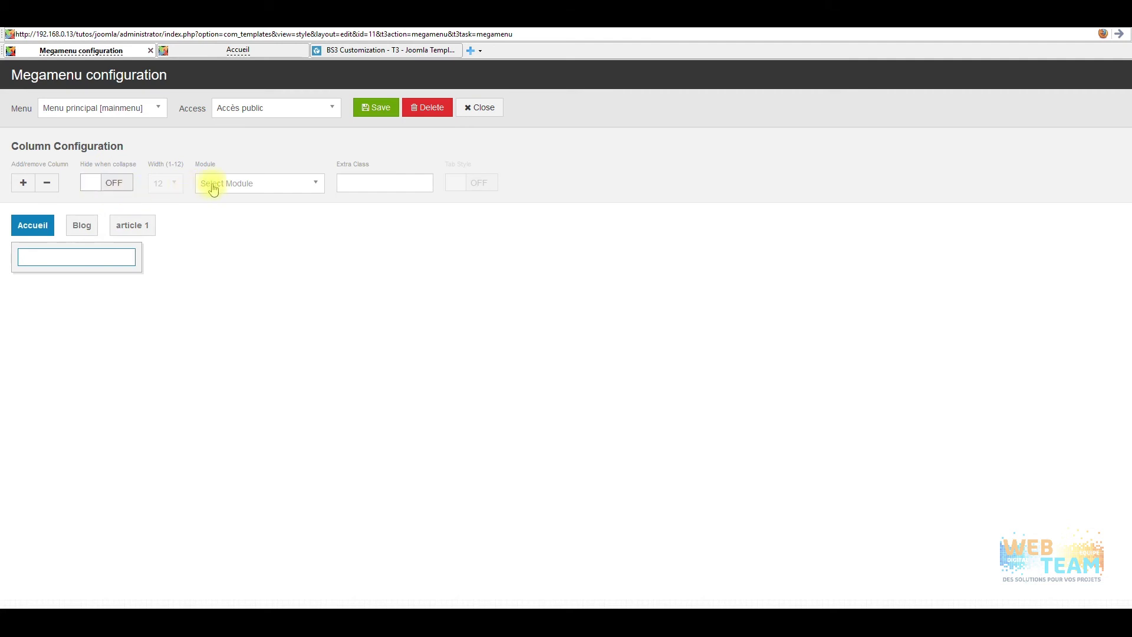
click(239, 184)
click(293, 214)
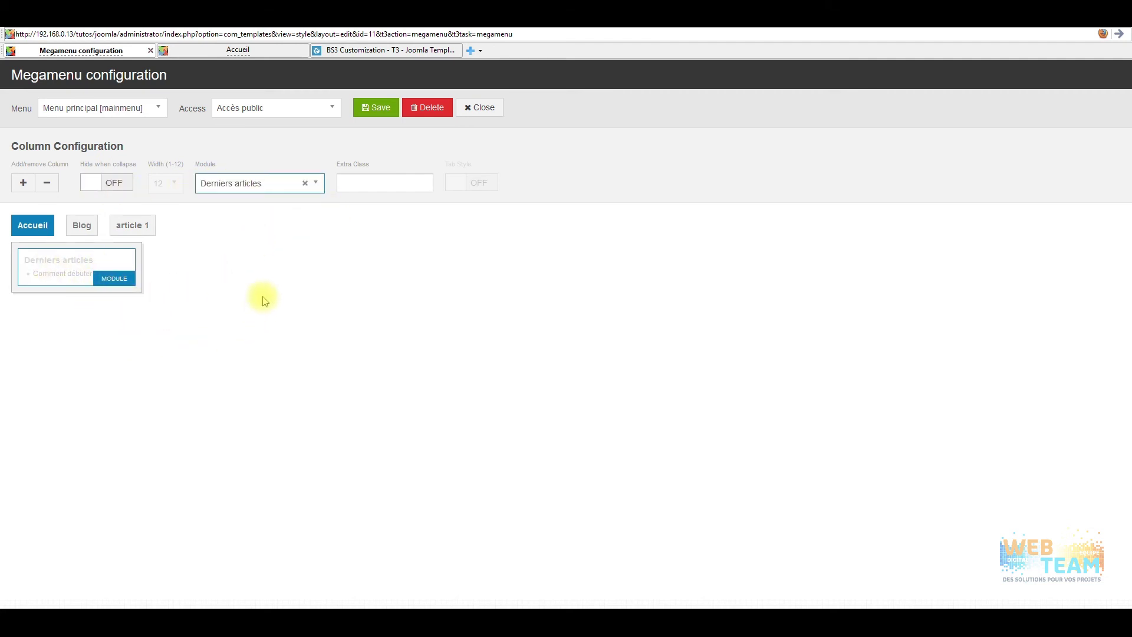
- Add a second column to the Accueil submenu, assign it the Fil de navigation module and save the megamenu
click(23, 183)
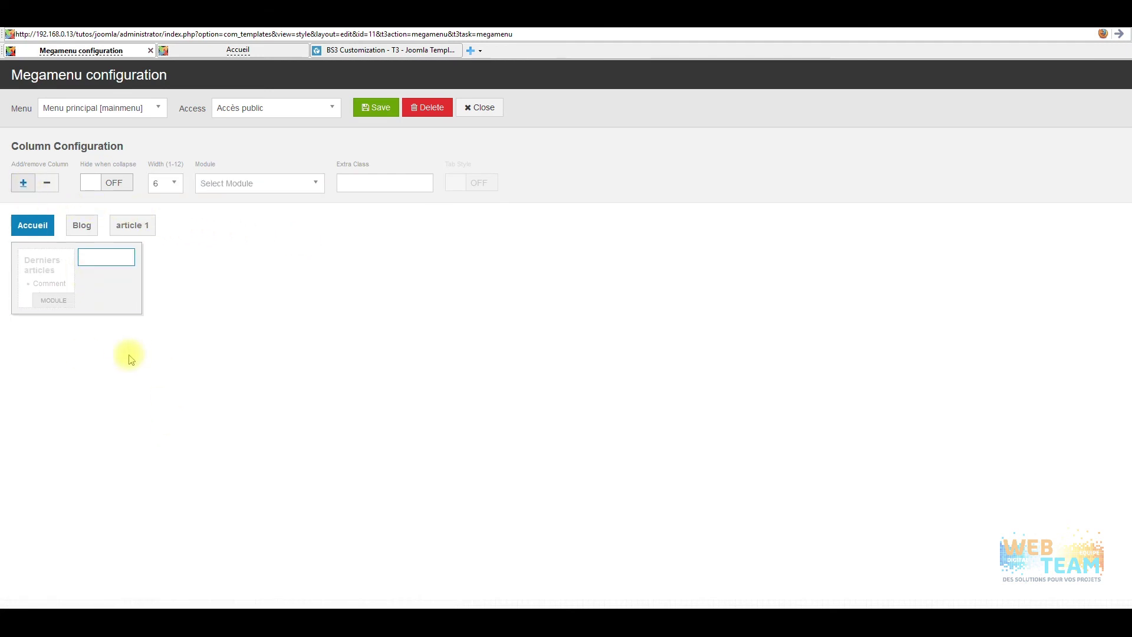
click(117, 257)
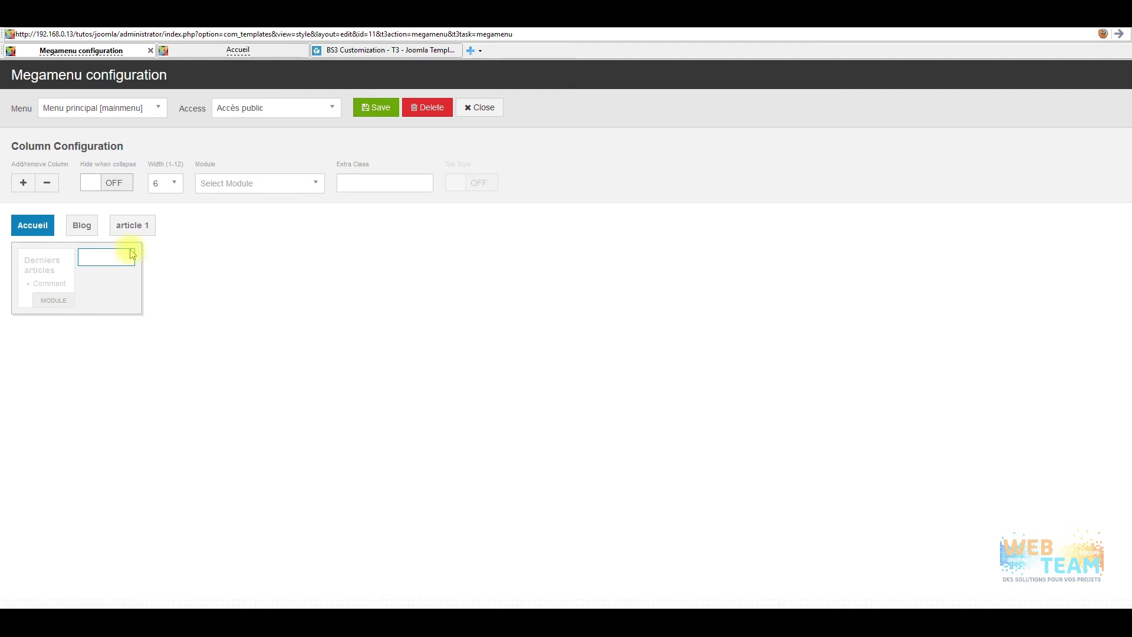
click(70, 270)
click(101, 268)
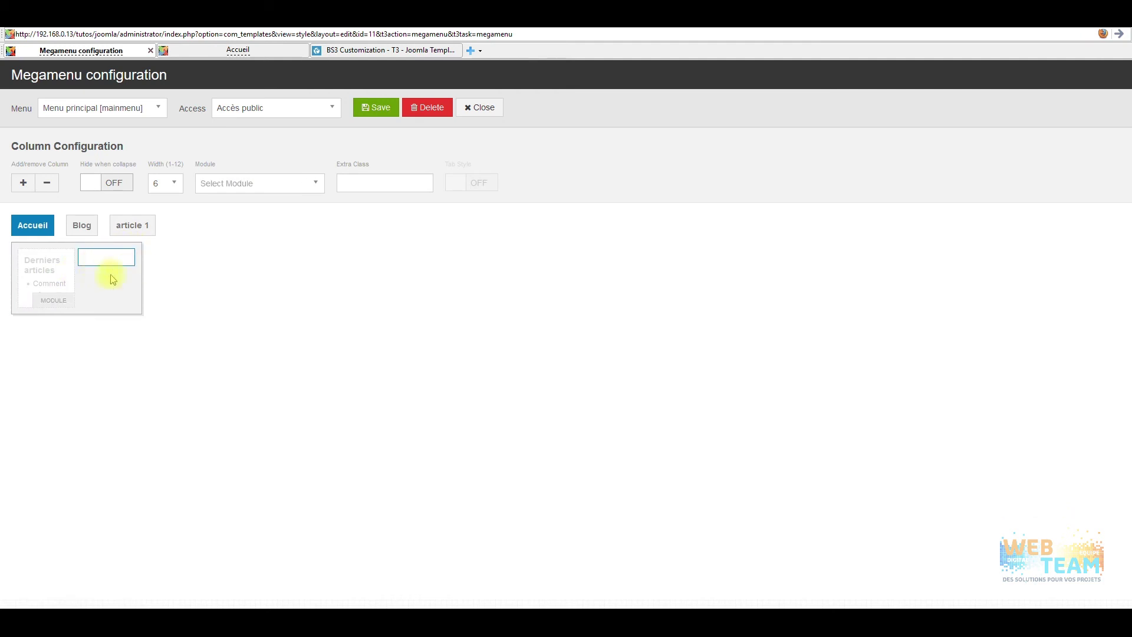
click(261, 196)
click(274, 260)
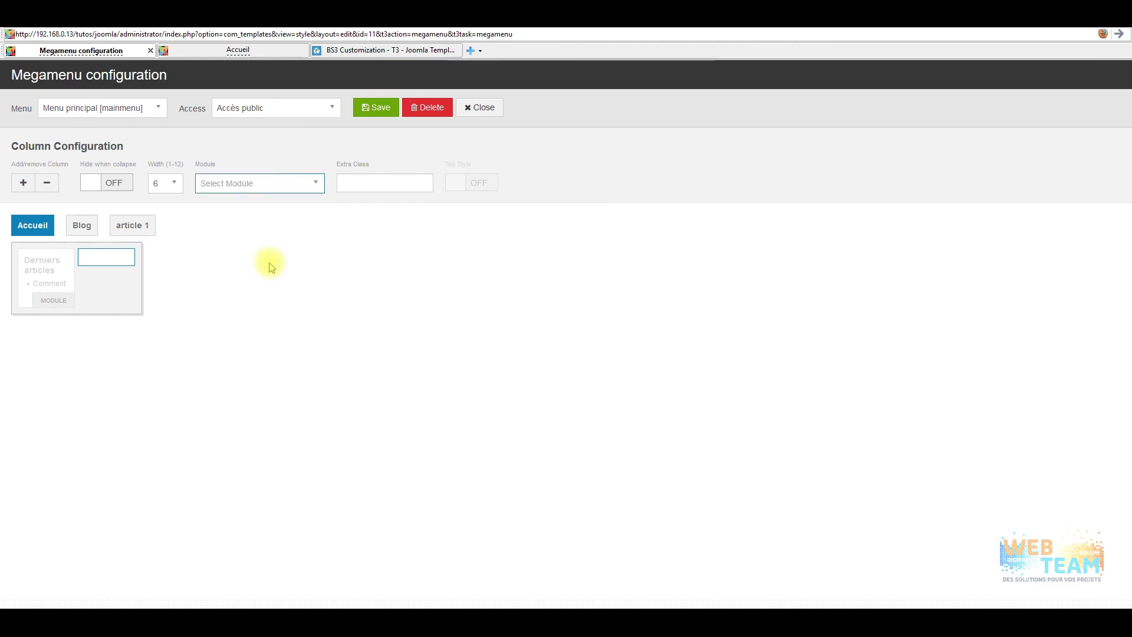
click(268, 183)
click(260, 233)
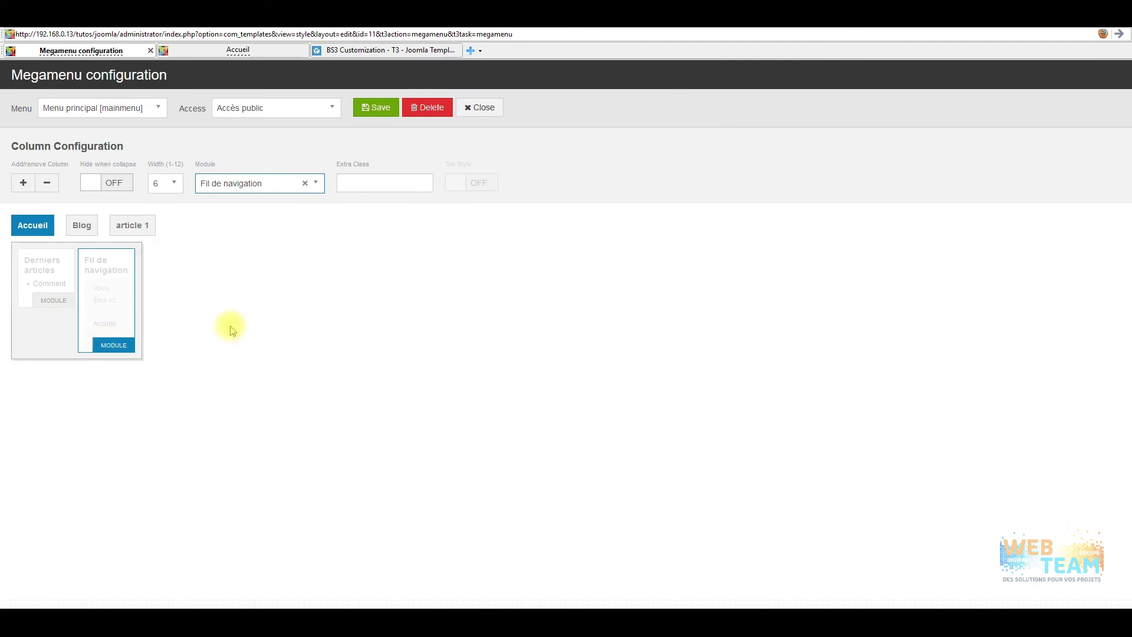
click(375, 107)
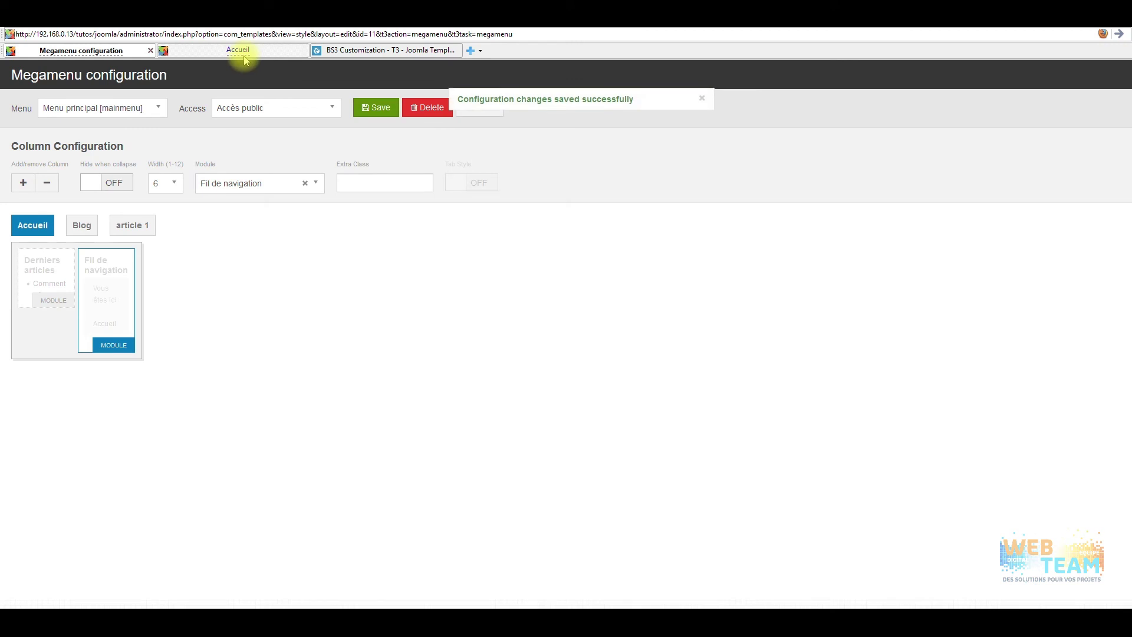
- Reload the site's home page and display the Accueil submenu to check its two module columns
click(242, 50)
scroll(840, 207, up, 5)
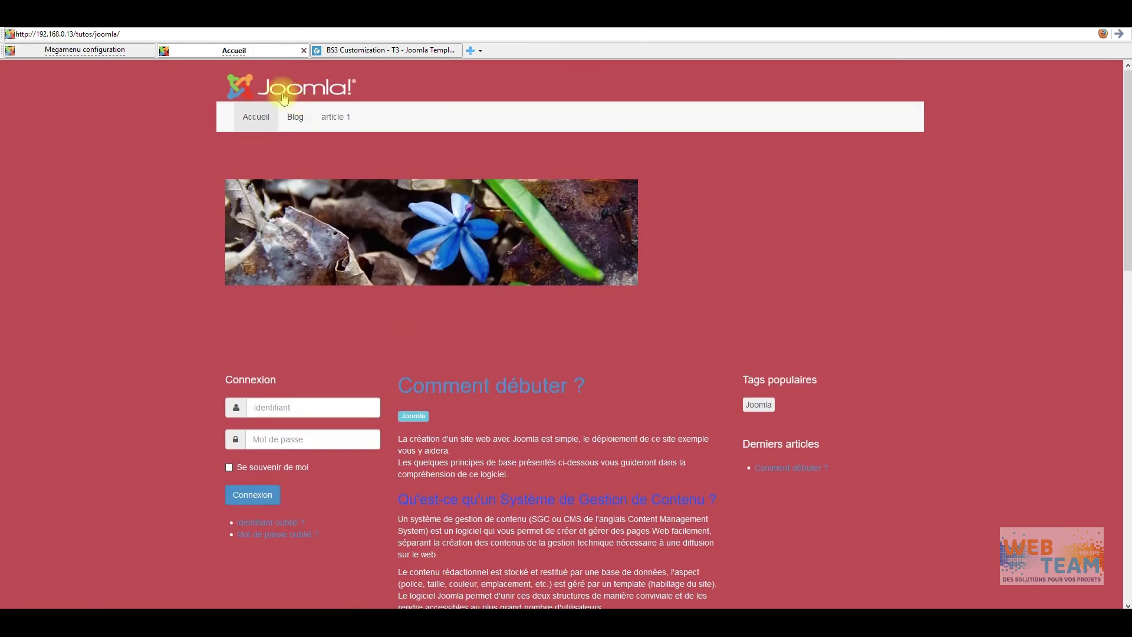
click(1118, 36)
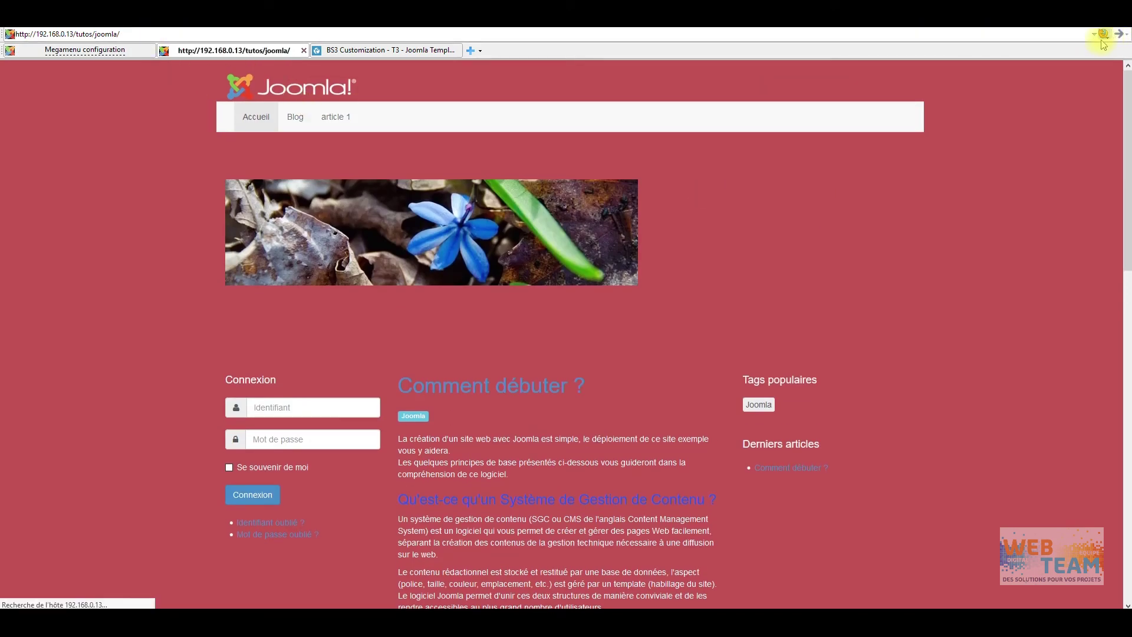
mouse_move(256, 115)
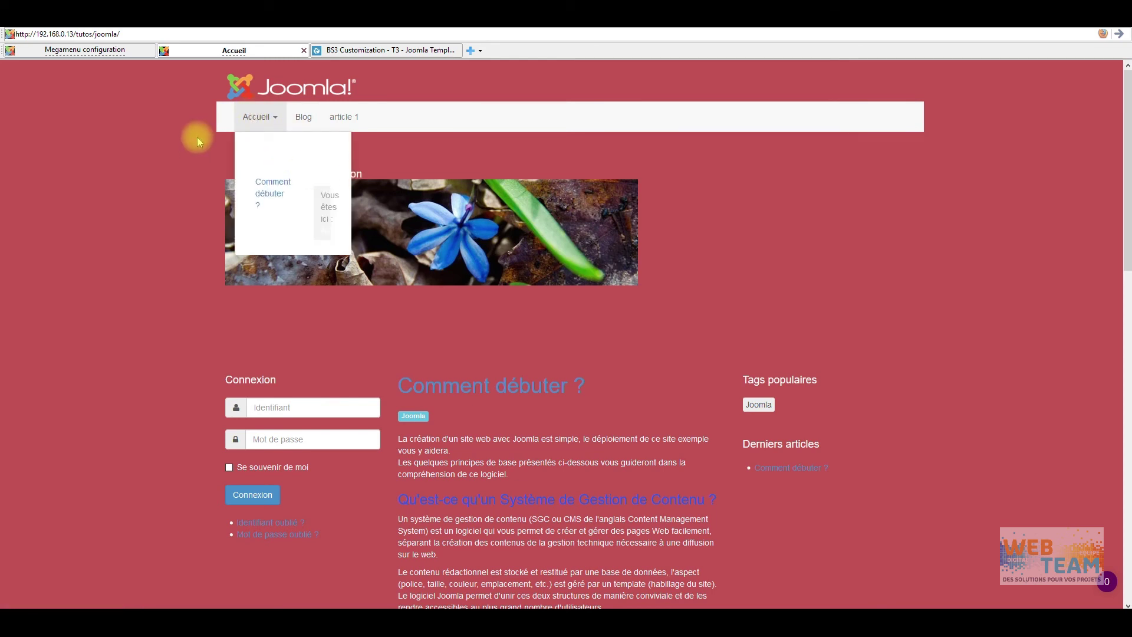
- Return to the Megamenu configuration, try width 2 on the Fil de navigation column and set it back to 6
click(125, 51)
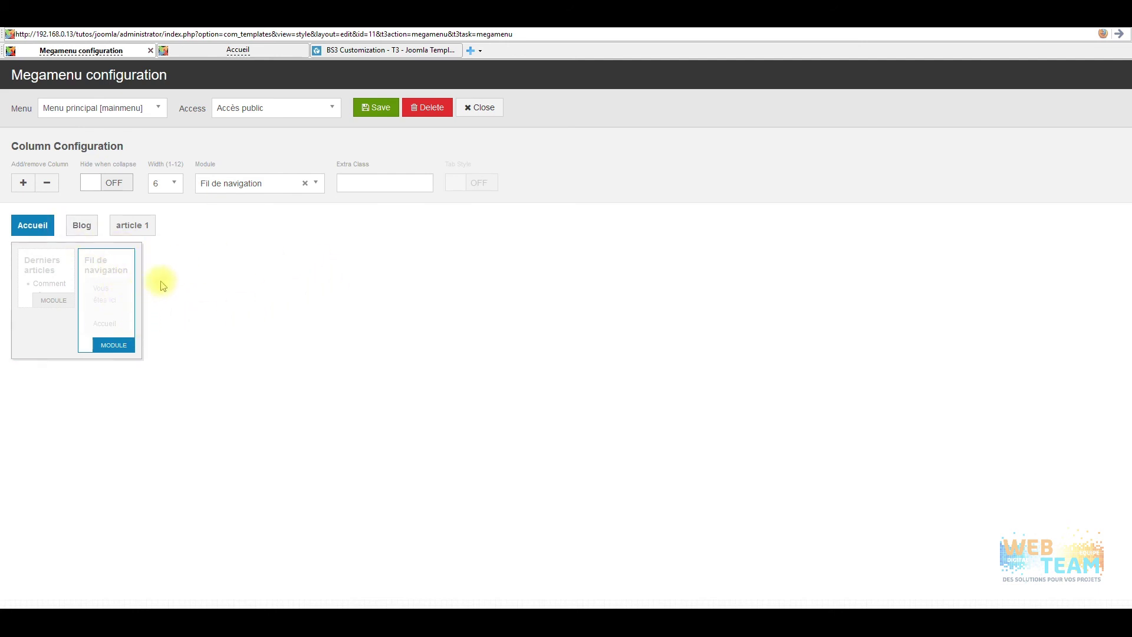
click(175, 184)
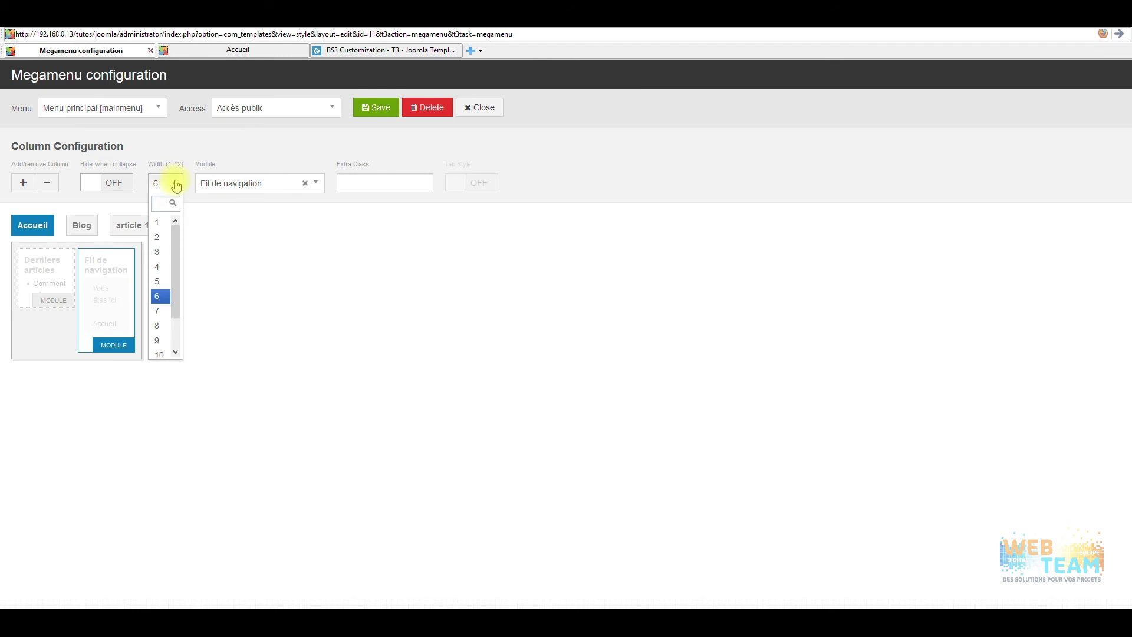
click(166, 237)
click(180, 182)
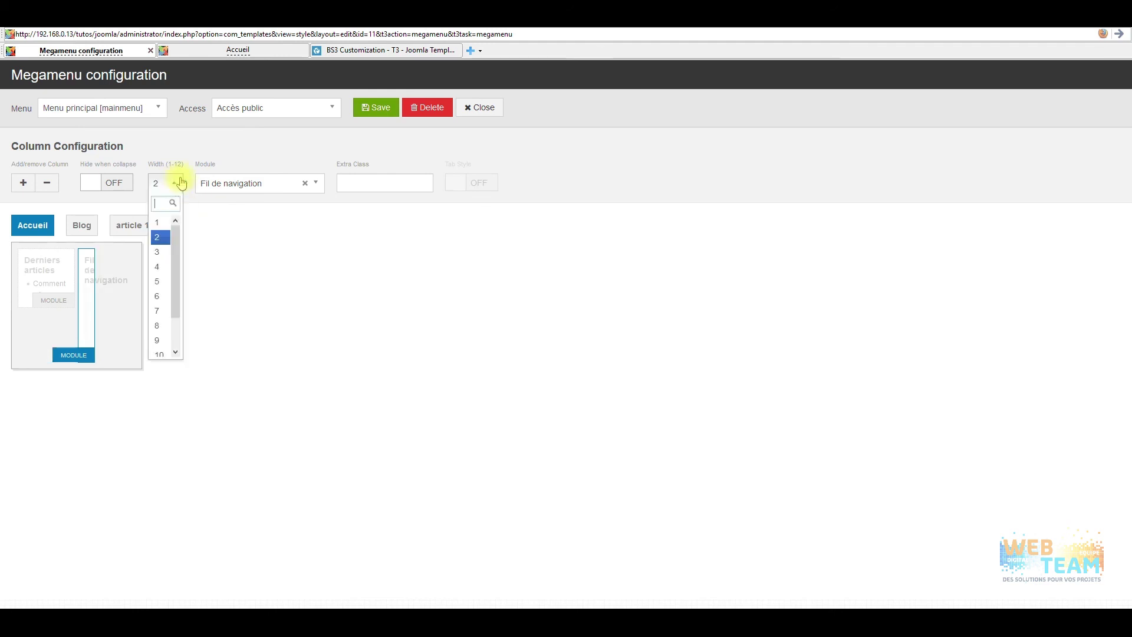
click(159, 297)
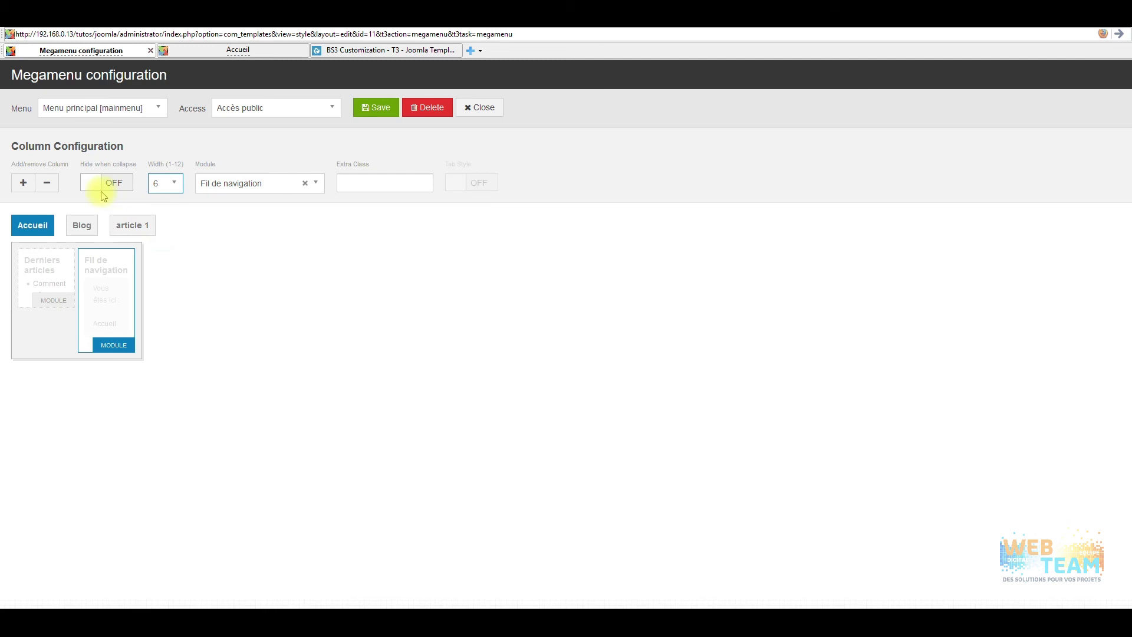
- Review the Accueil item's configuration options and the column settings of its Fil de navigation module
click(83, 227)
click(33, 224)
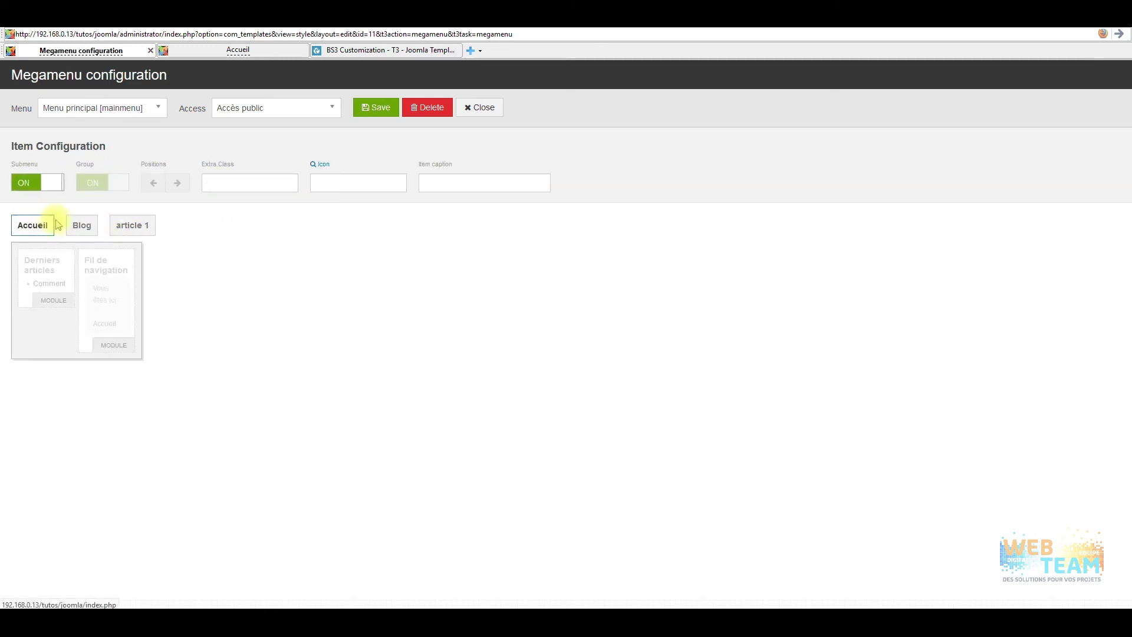
click(244, 187)
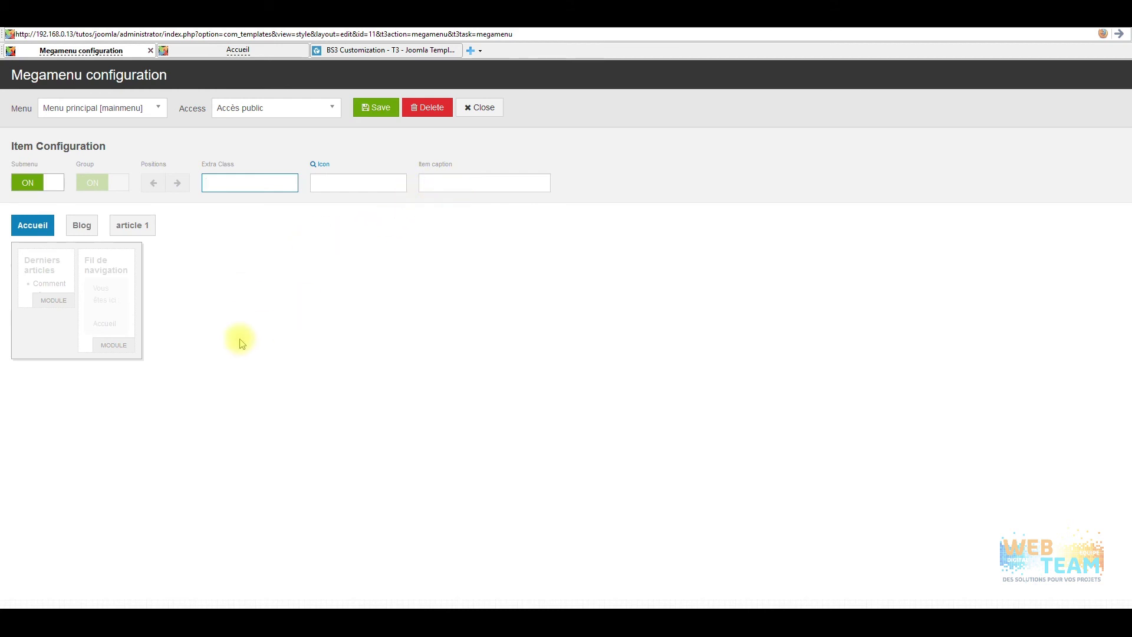
click(86, 228)
click(37, 228)
click(110, 260)
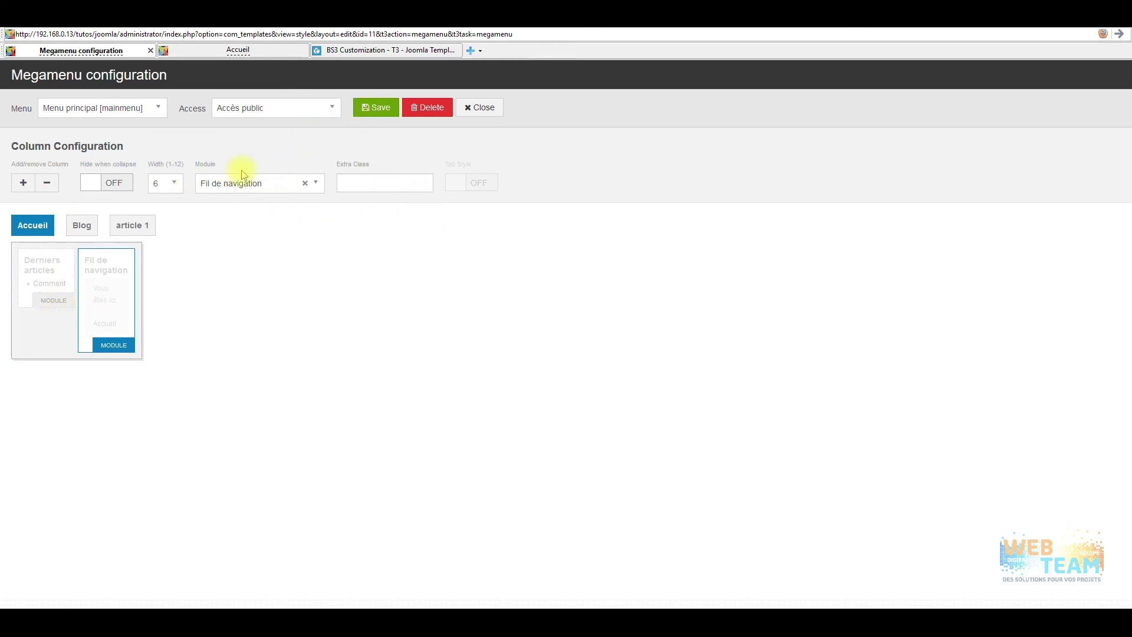
- Save the megamenu configuration and close it to return to the template style
click(377, 110)
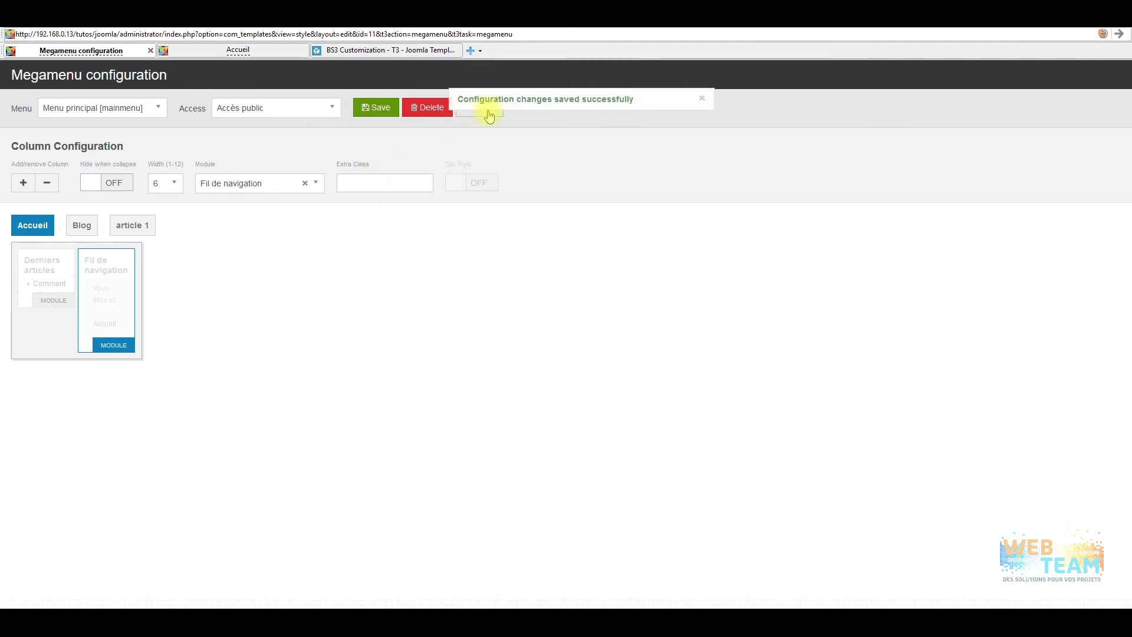
click(412, 315)
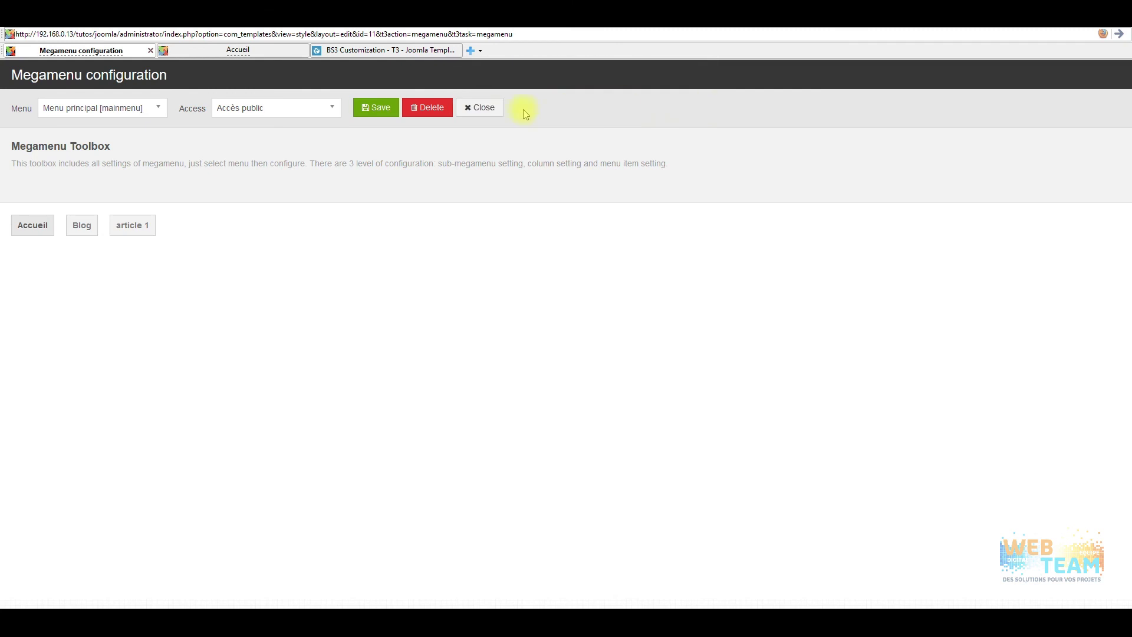
click(481, 107)
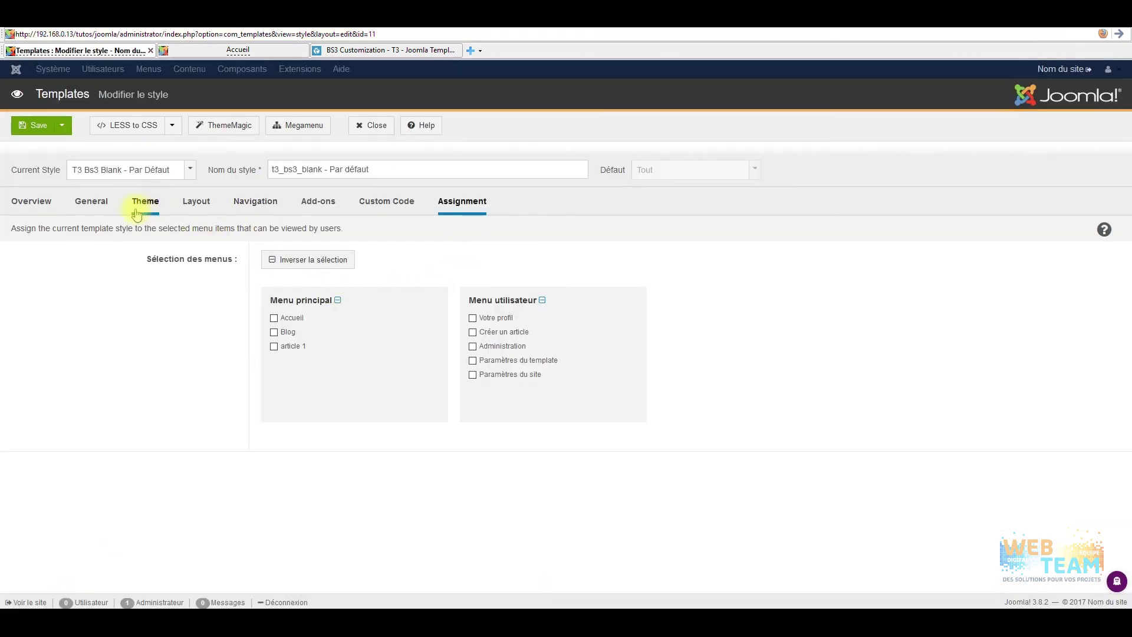
- Review the template style's Overview, General settings and the module positions of its Layout
click(44, 203)
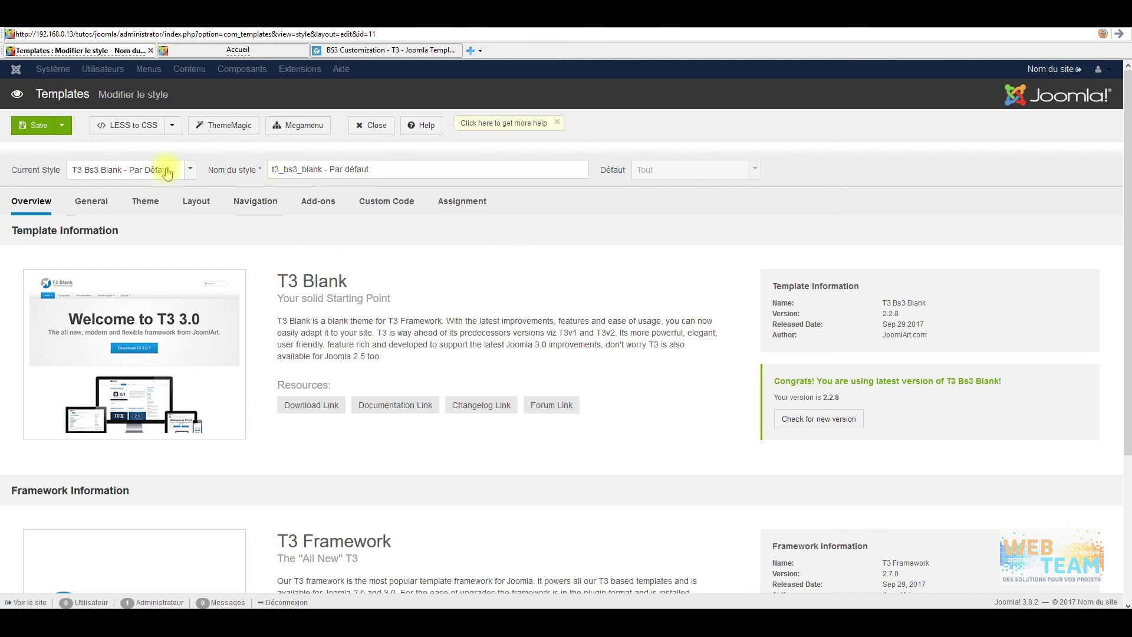
click(102, 206)
scroll(224, 501, down, 2)
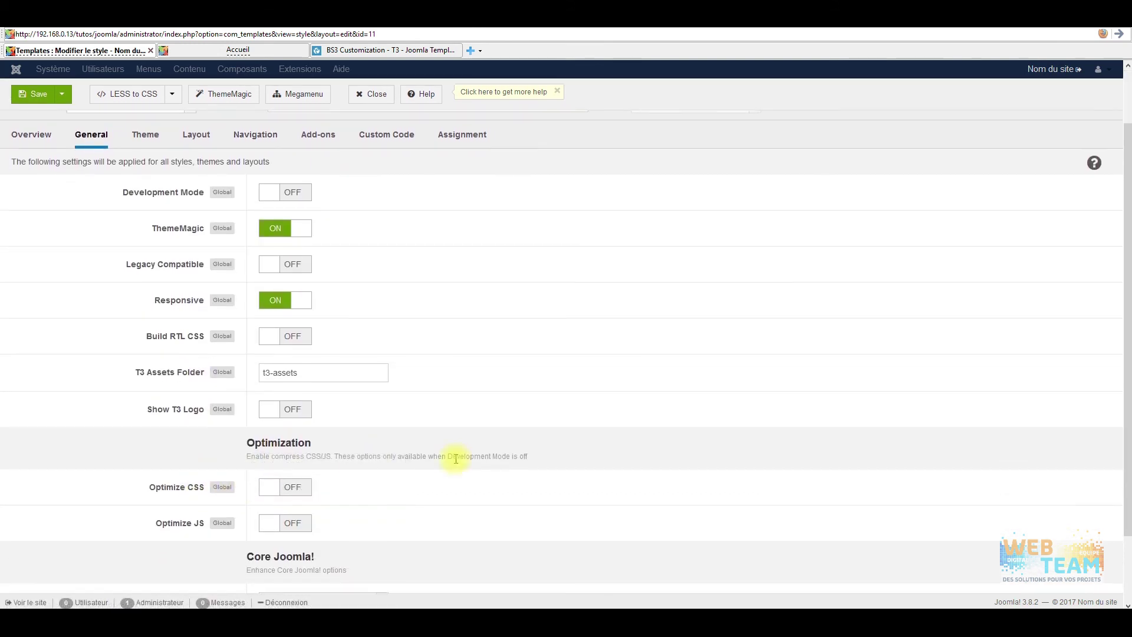
scroll(465, 455, up, 1)
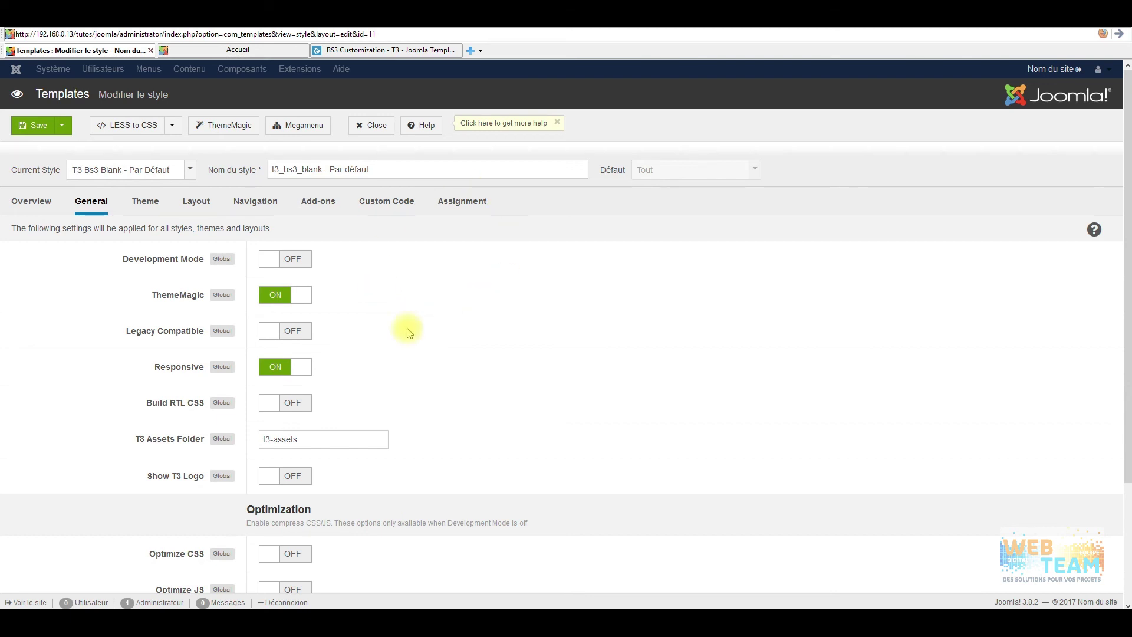
click(197, 201)
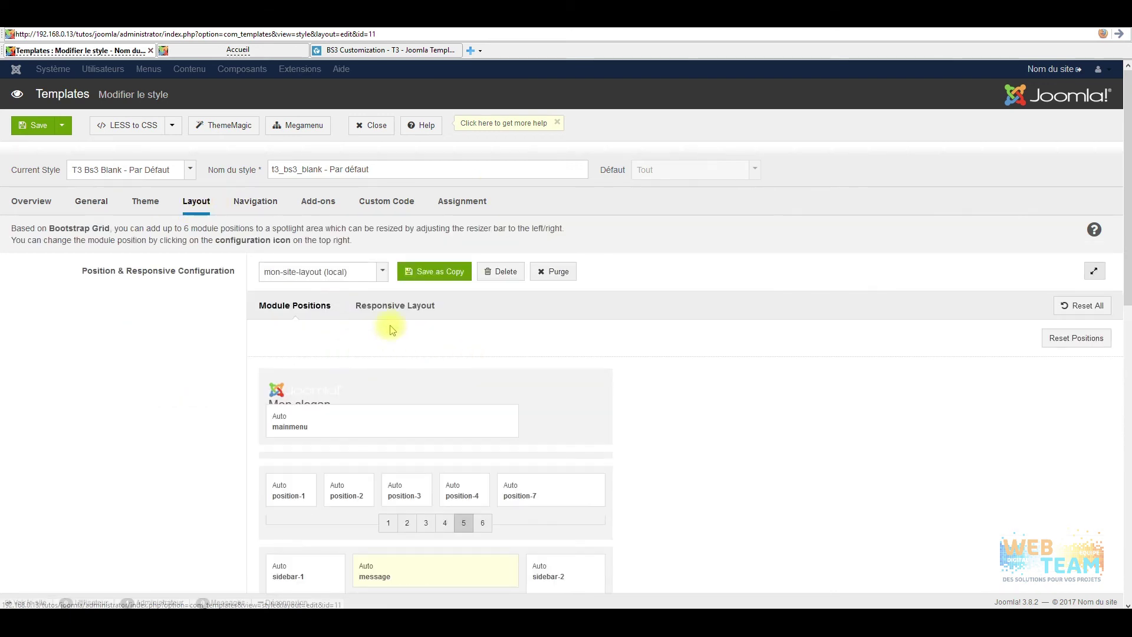
scroll(371, 391, down, 2)
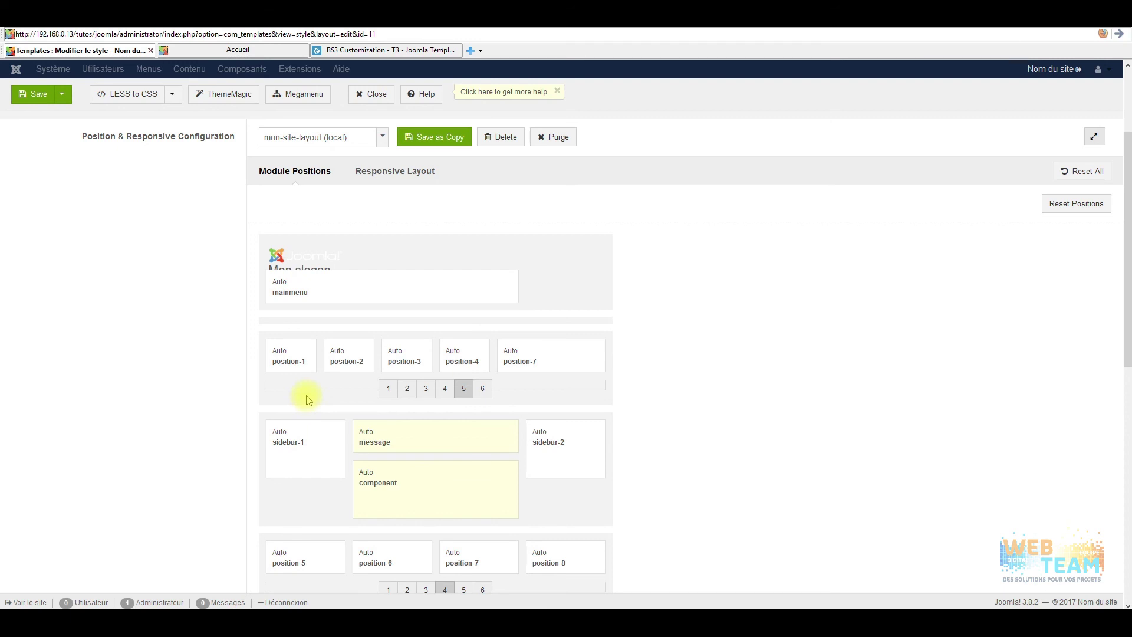
mouse_move(328, 460)
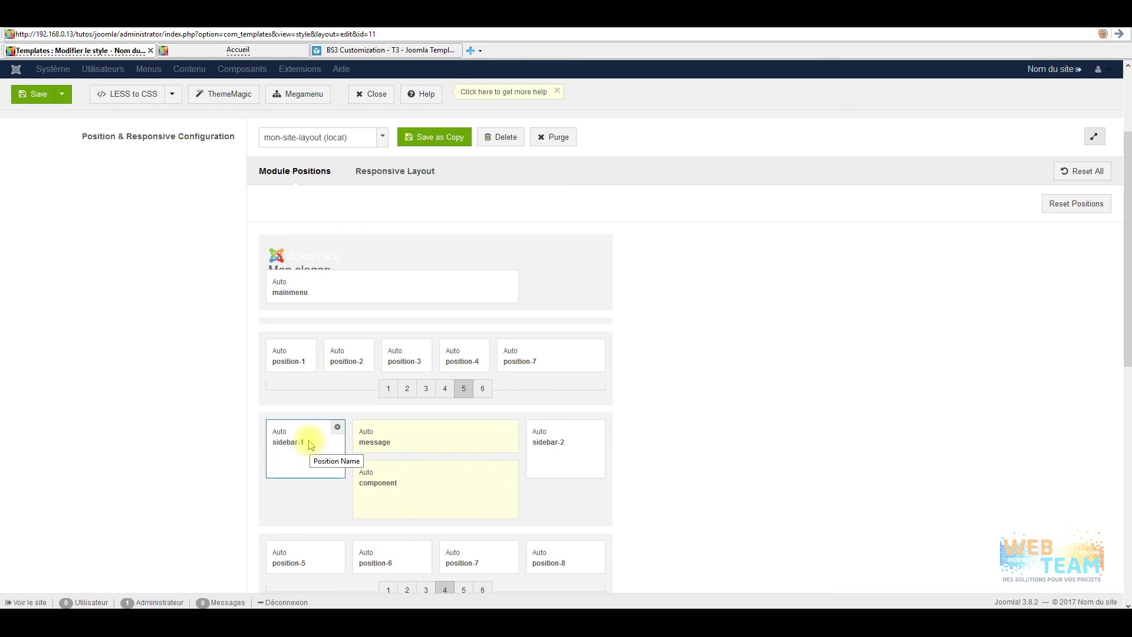
scroll(268, 130, up, 2)
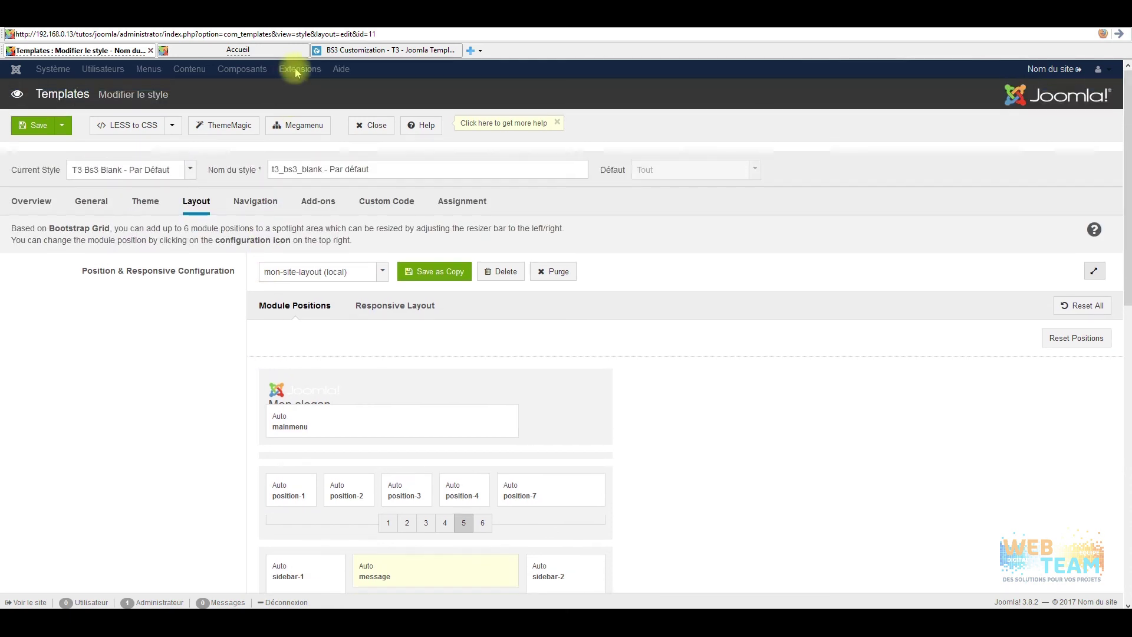
- Close the template style, open the site modules list and compare the Connexion module's sidebar-1 position with the home page
click(372, 125)
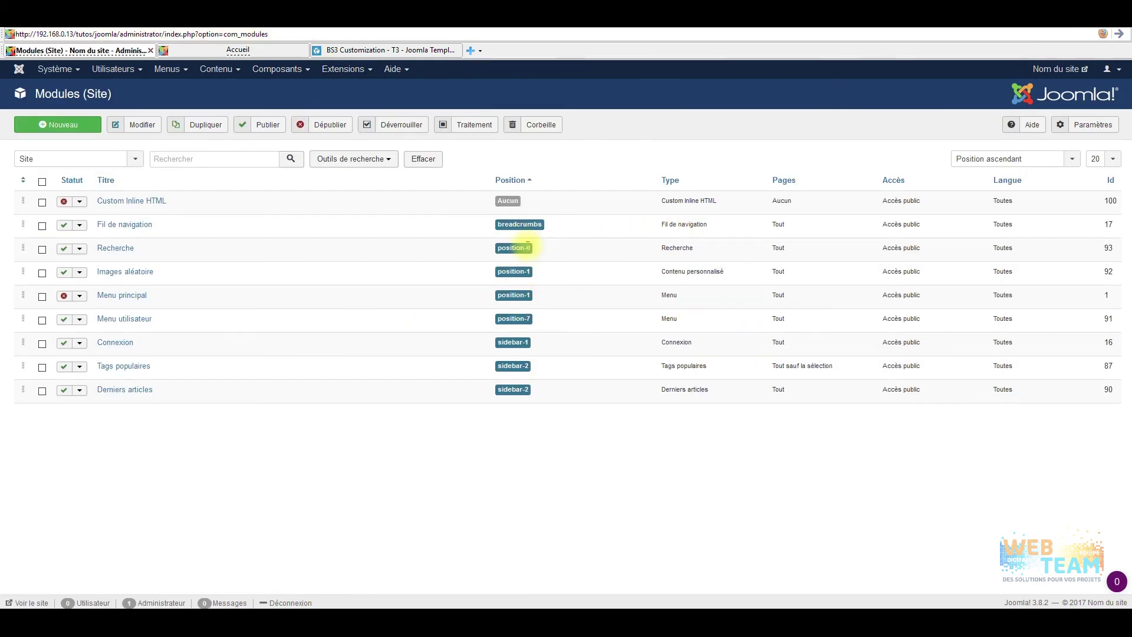
drag(530, 342, 96, 342)
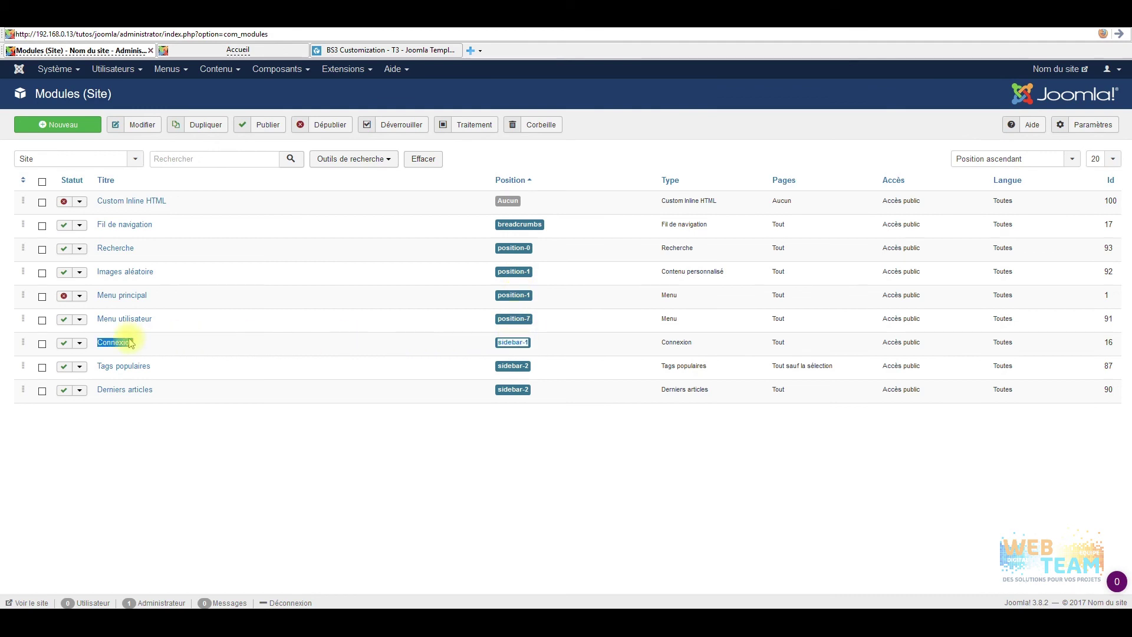
click(260, 47)
scroll(223, 153, down, 2)
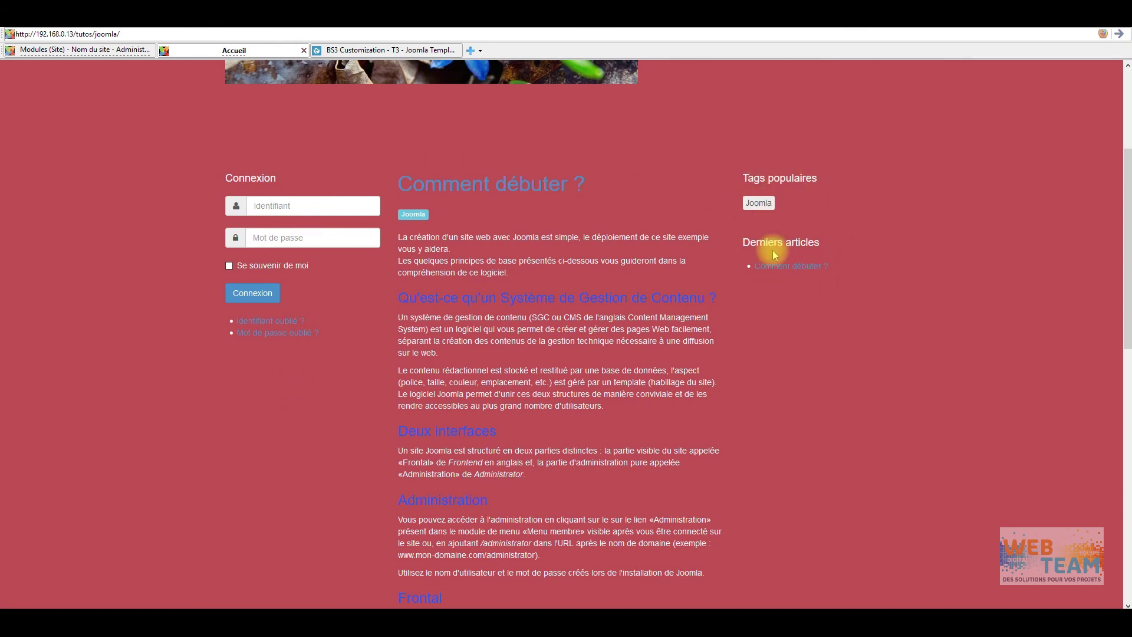
- Return to the modules list, check the modules in position sidebar-2 and open the Derniers articles module
click(112, 50)
drag(559, 379, 487, 371)
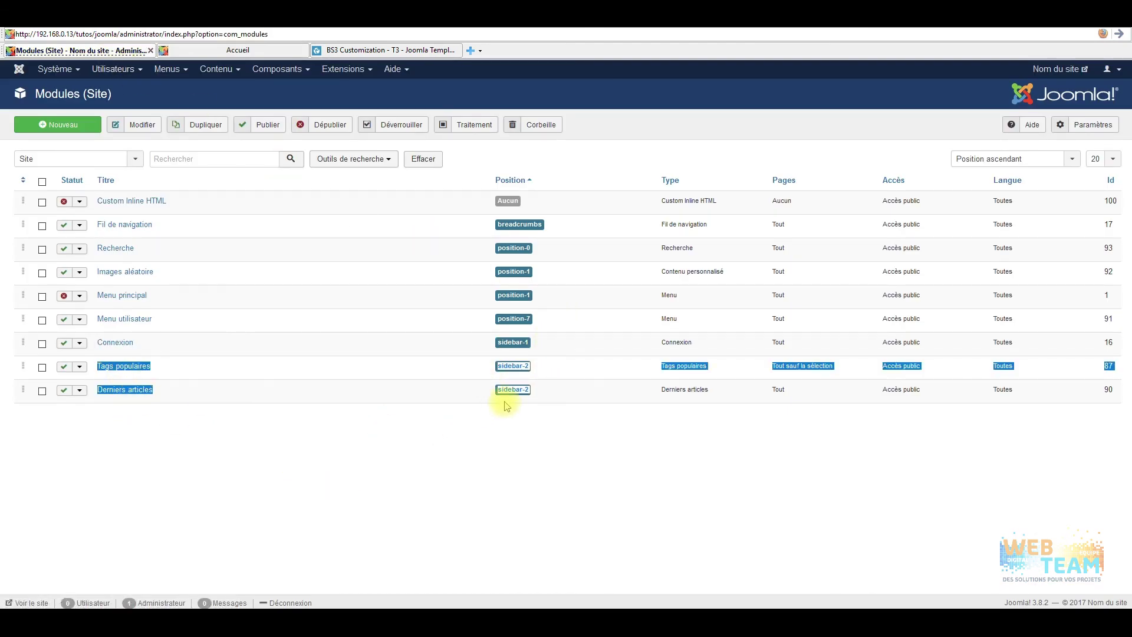
click(145, 390)
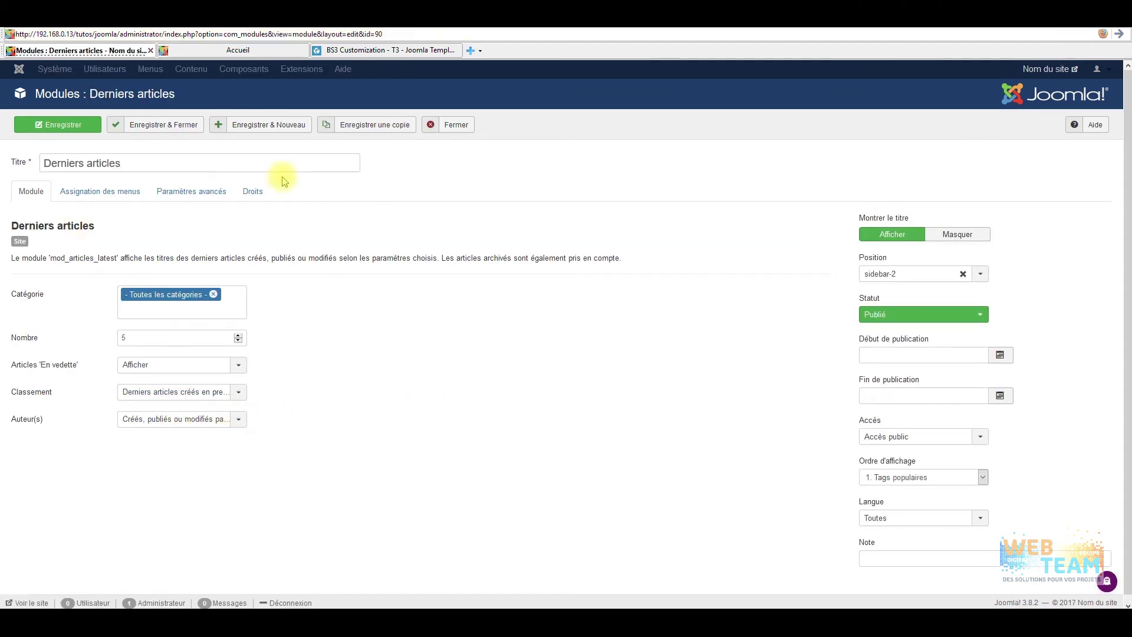
- Move the Derniers articles module to the T3_bs3_blank Footer [footer] position and save the module
click(982, 274)
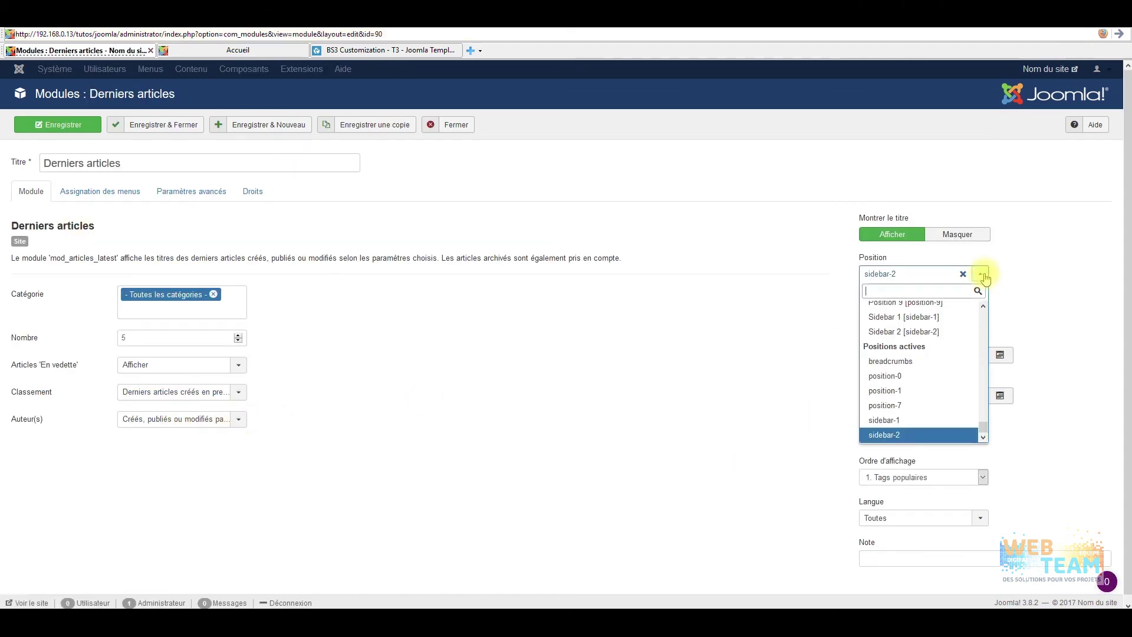
drag(984, 426, 1002, 373)
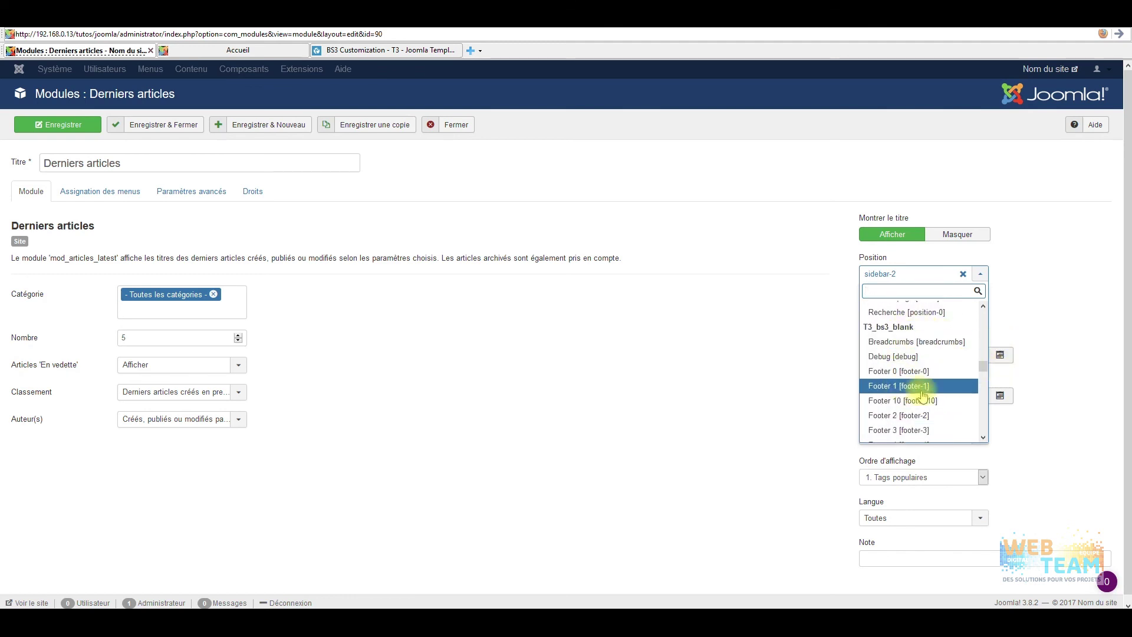
scroll(920, 392, down, 5)
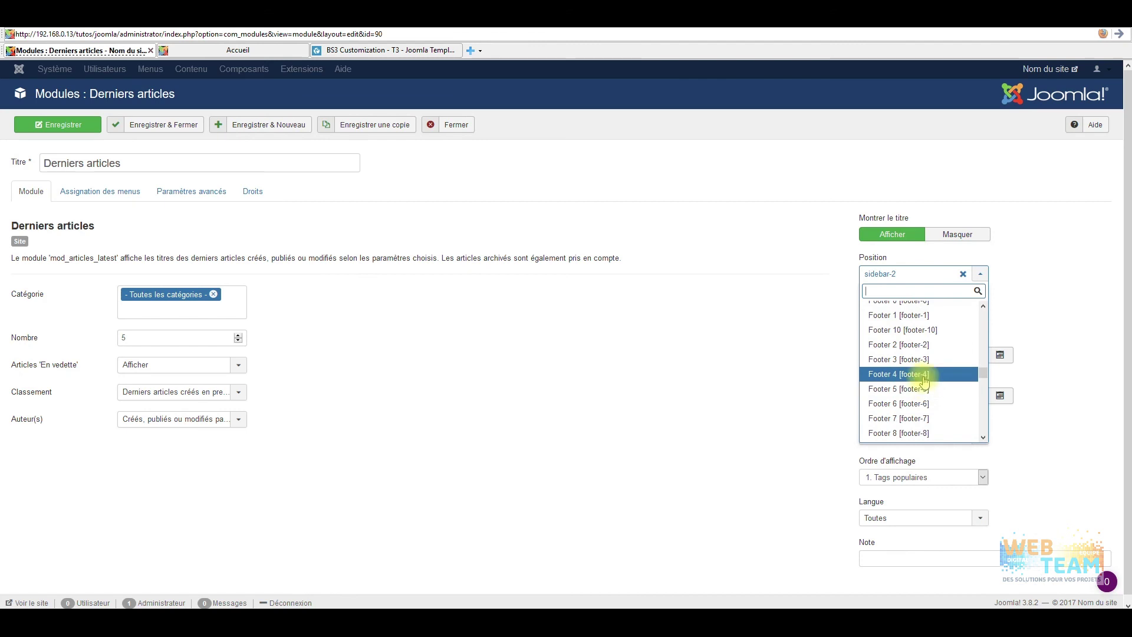
scroll(930, 361, down, 8)
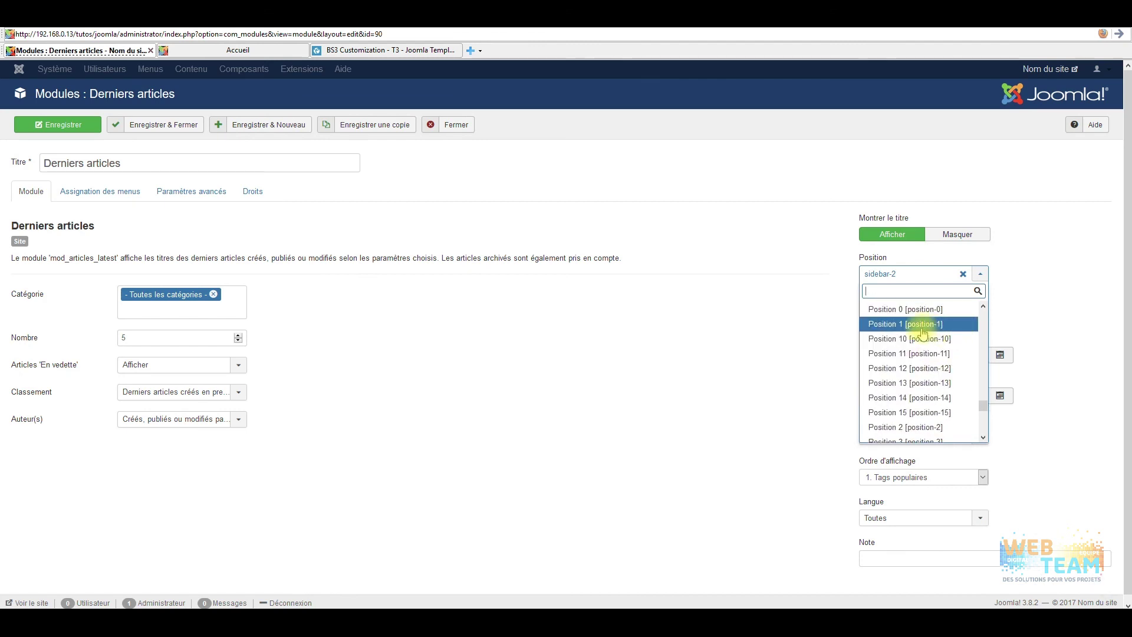
scroll(929, 354, up, 10)
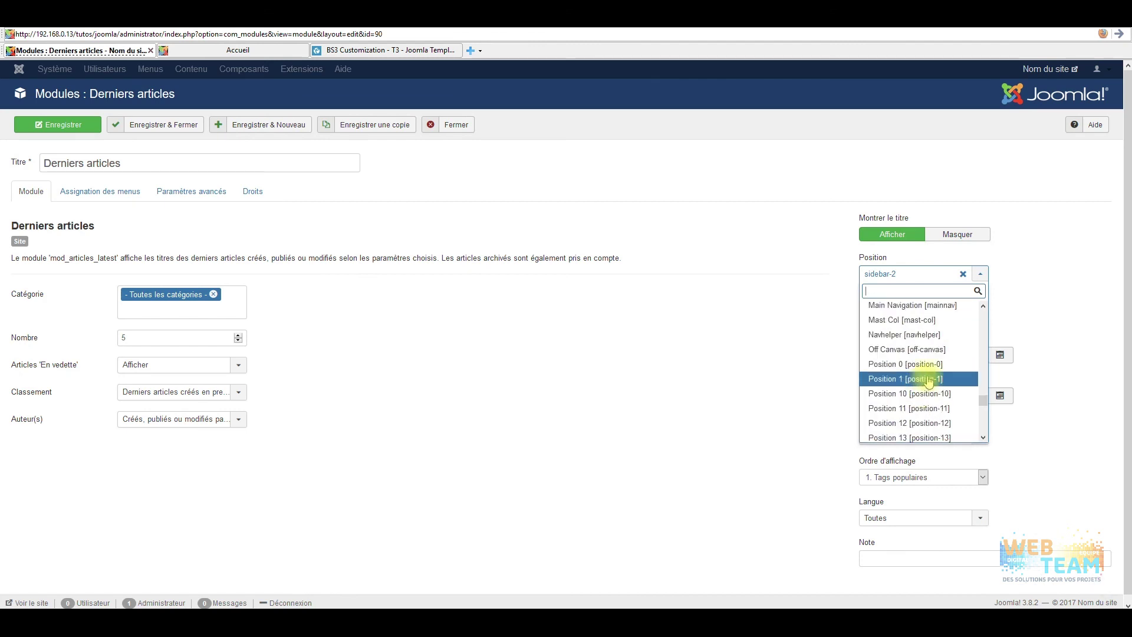
scroll(932, 386, up, 5)
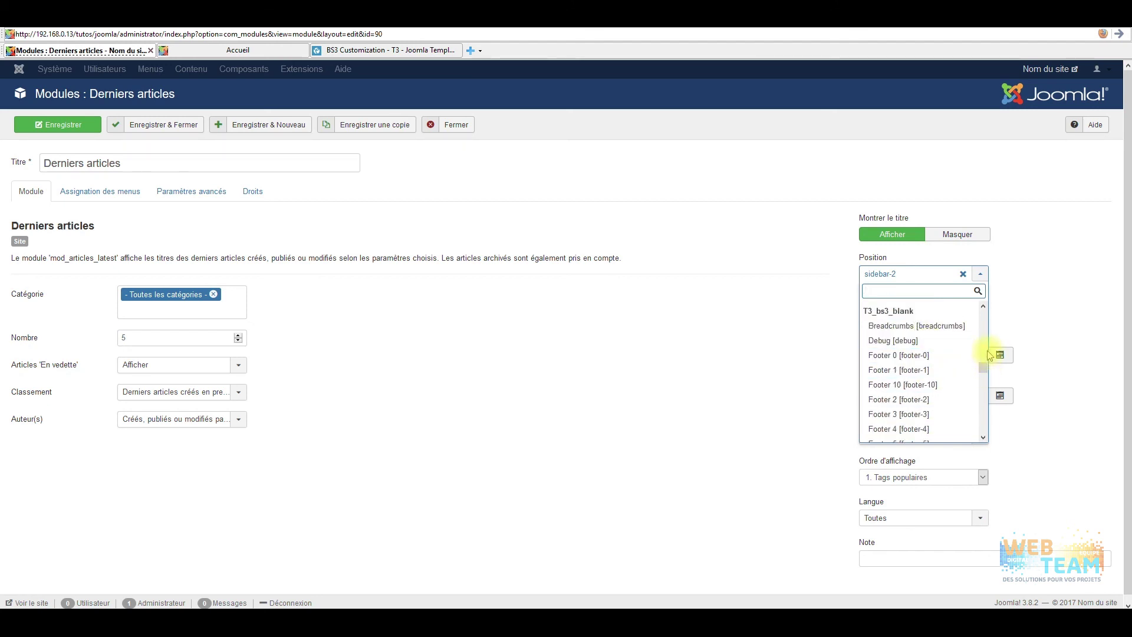
scroll(981, 369, down, 4)
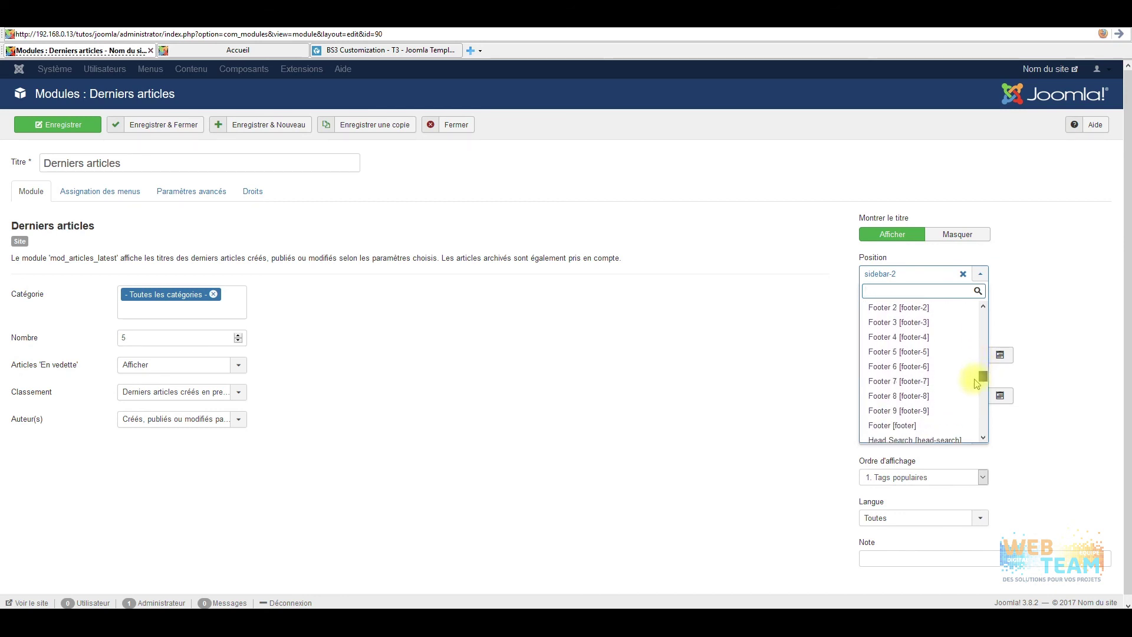
click(905, 406)
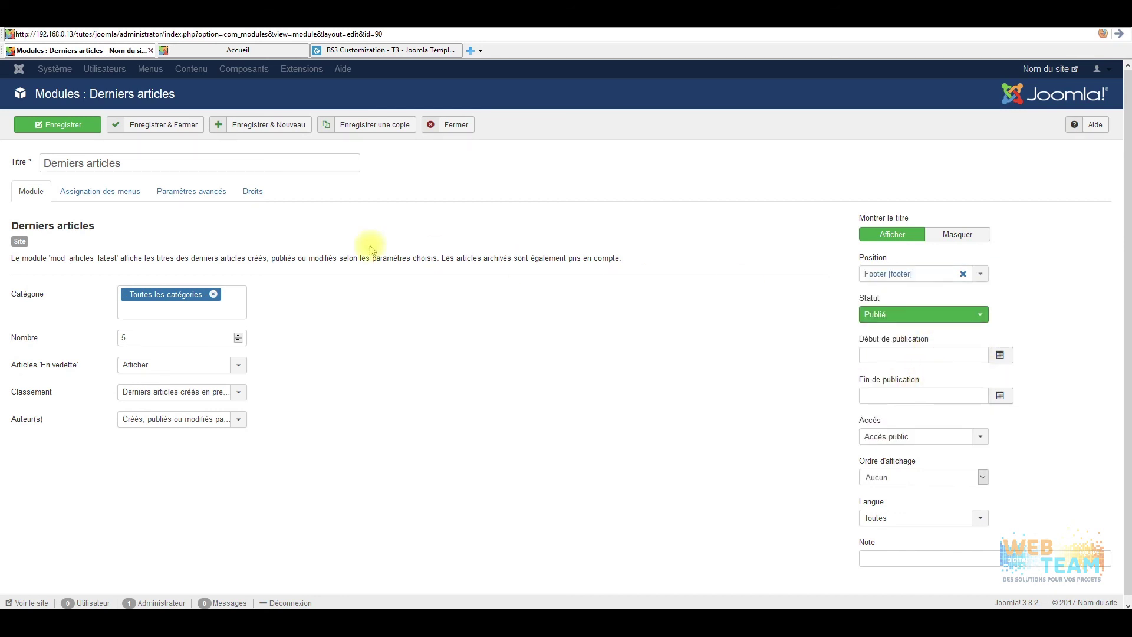
click(56, 125)
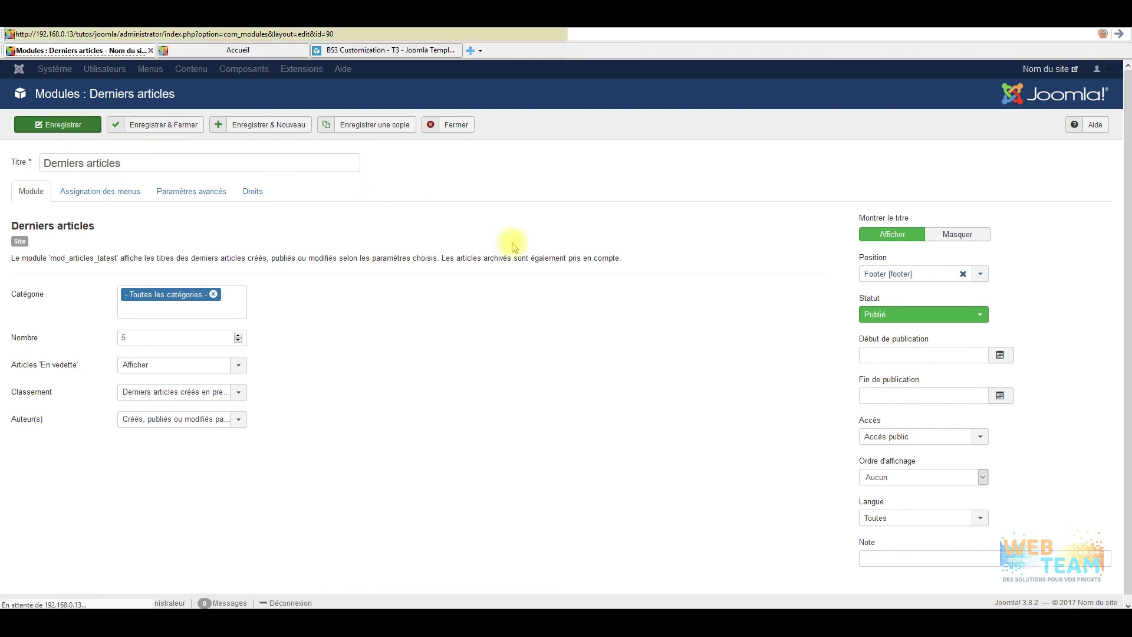
- Reload the site's home page and check where the Derniers articles module appears in the footer
click(254, 51)
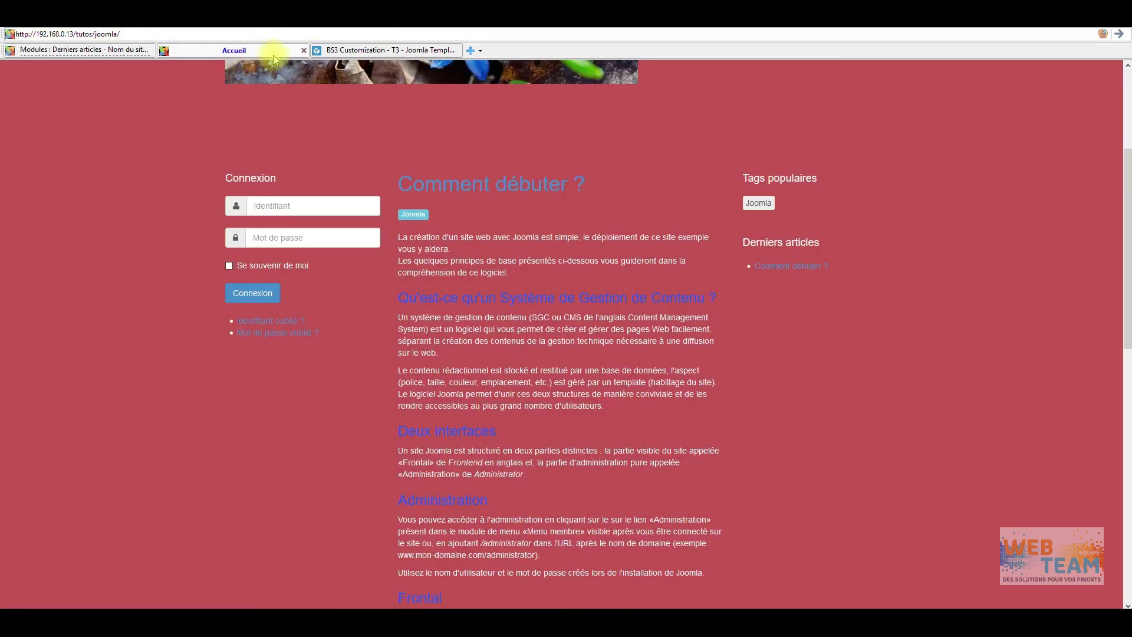
click(1119, 33)
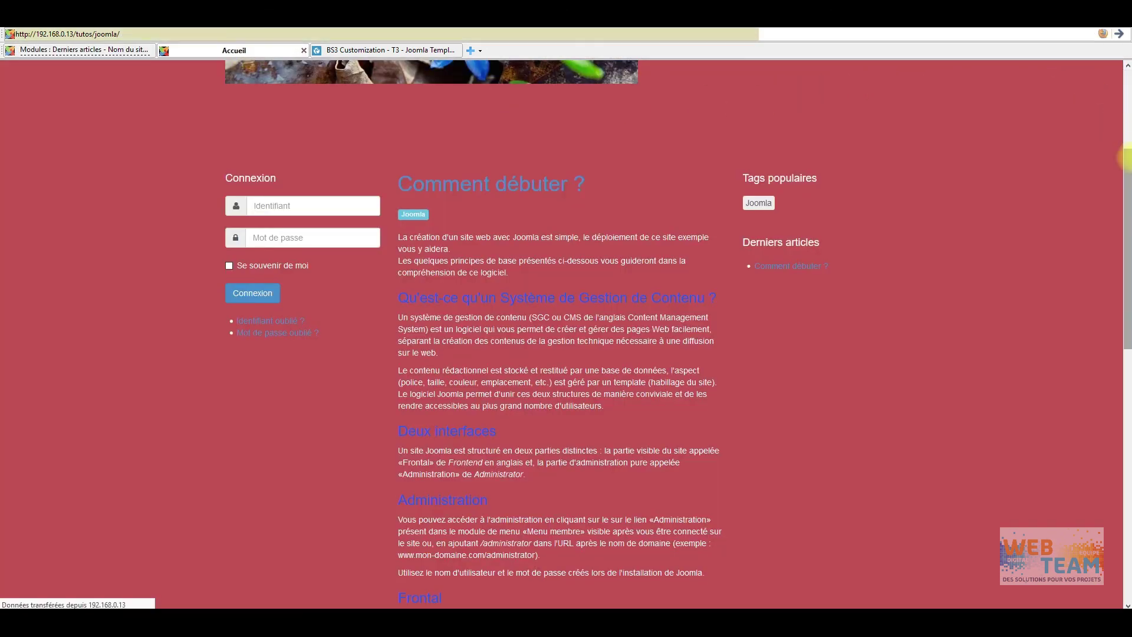
drag(1127, 140, 1128, 501)
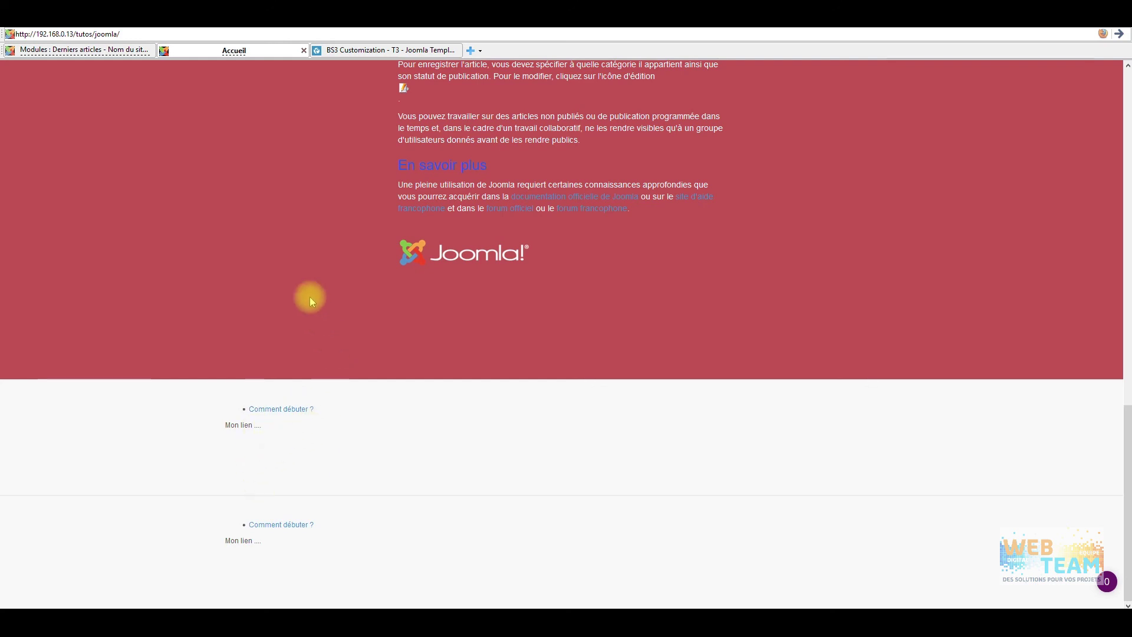
- Return to the administration, close the Derniers articles module and open the site template styles list
click(68, 49)
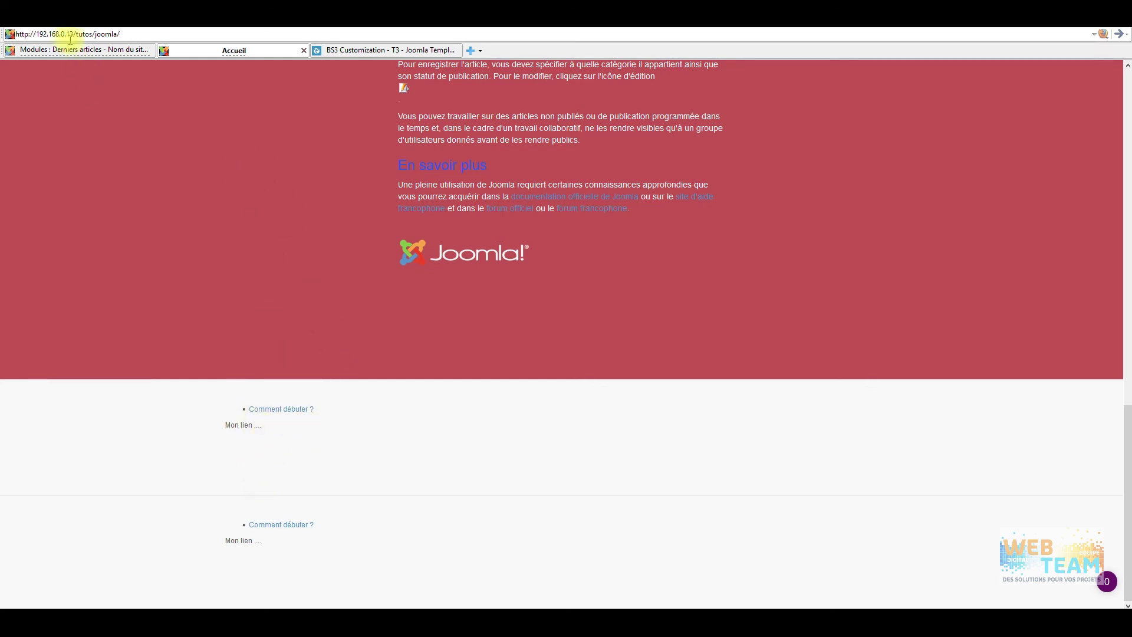
click(467, 126)
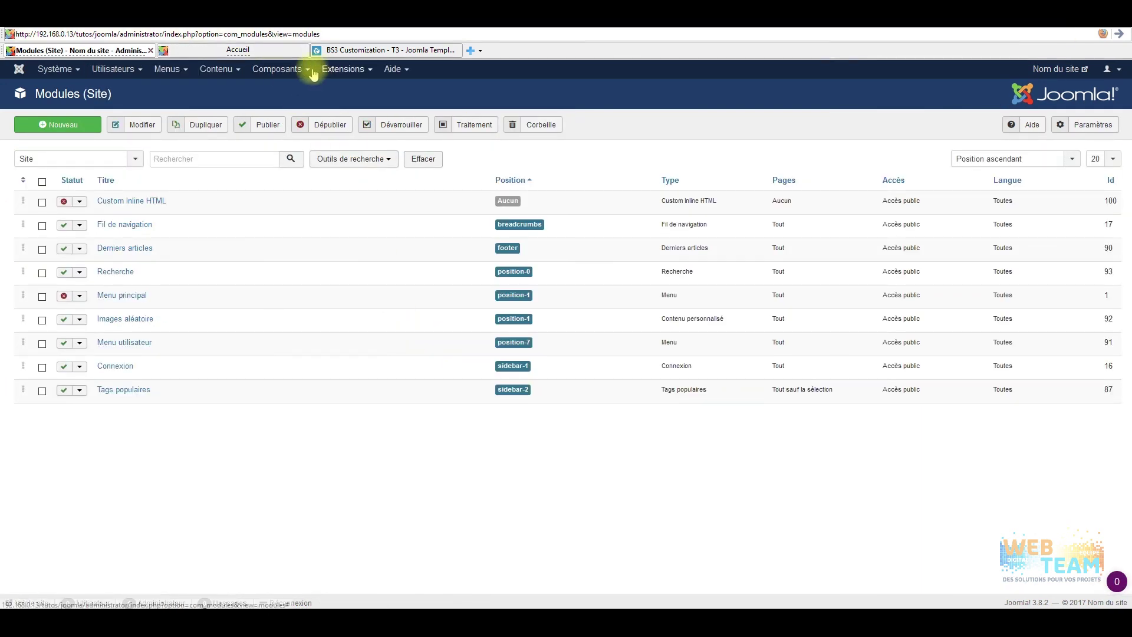
click(356, 70)
click(346, 141)
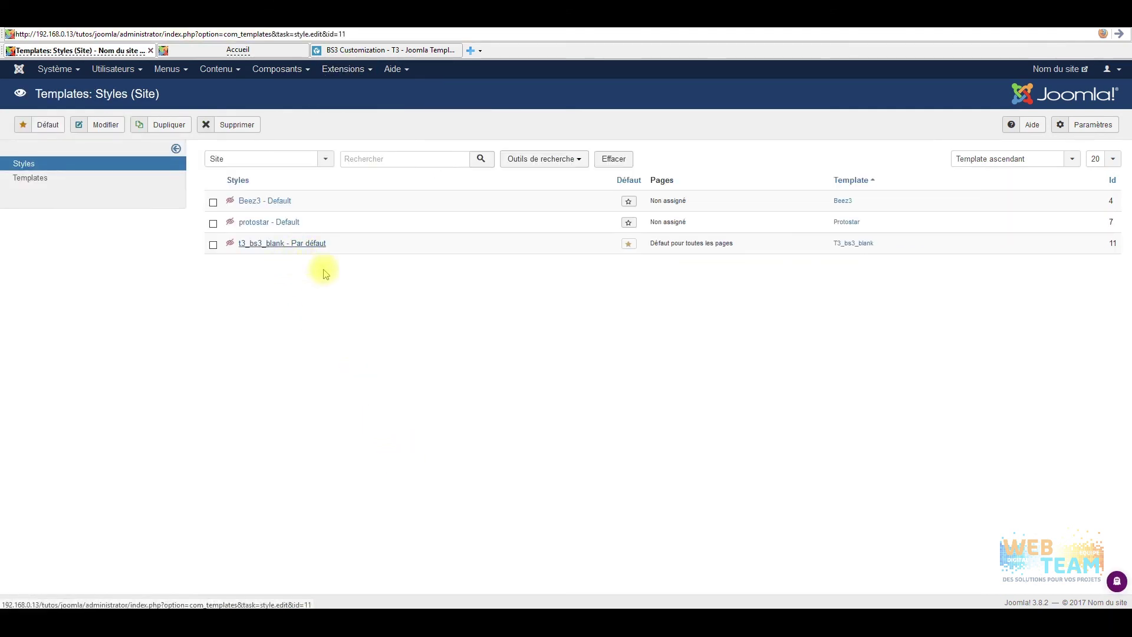
- Open the t3_bs3_blank - Par défaut style, look at its layout settings and return to the styles list
click(310, 245)
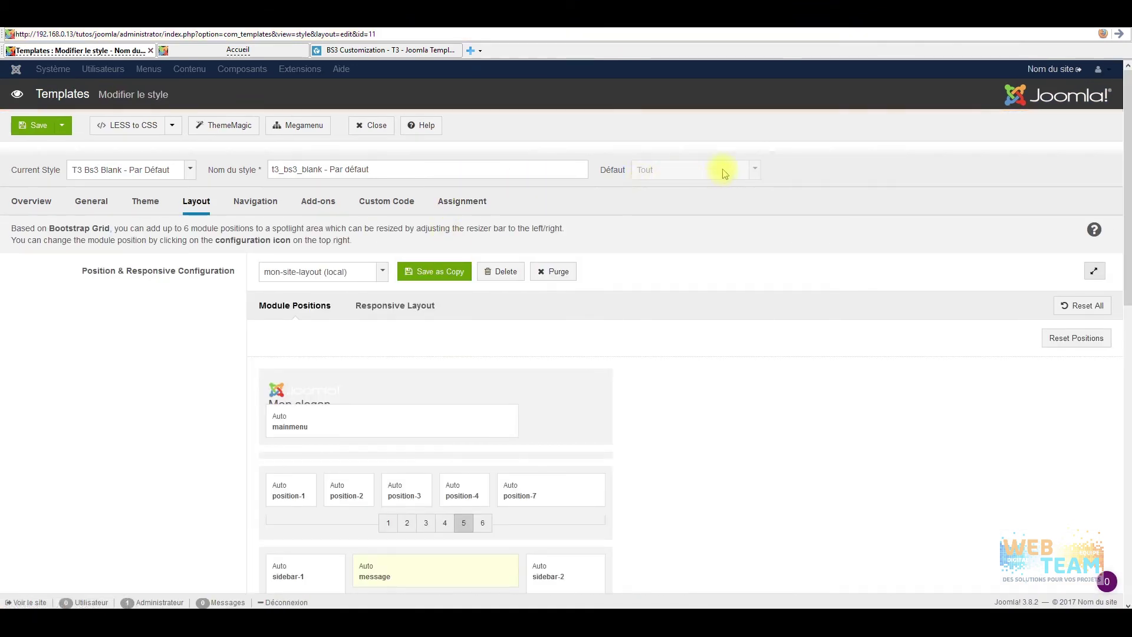
click(379, 130)
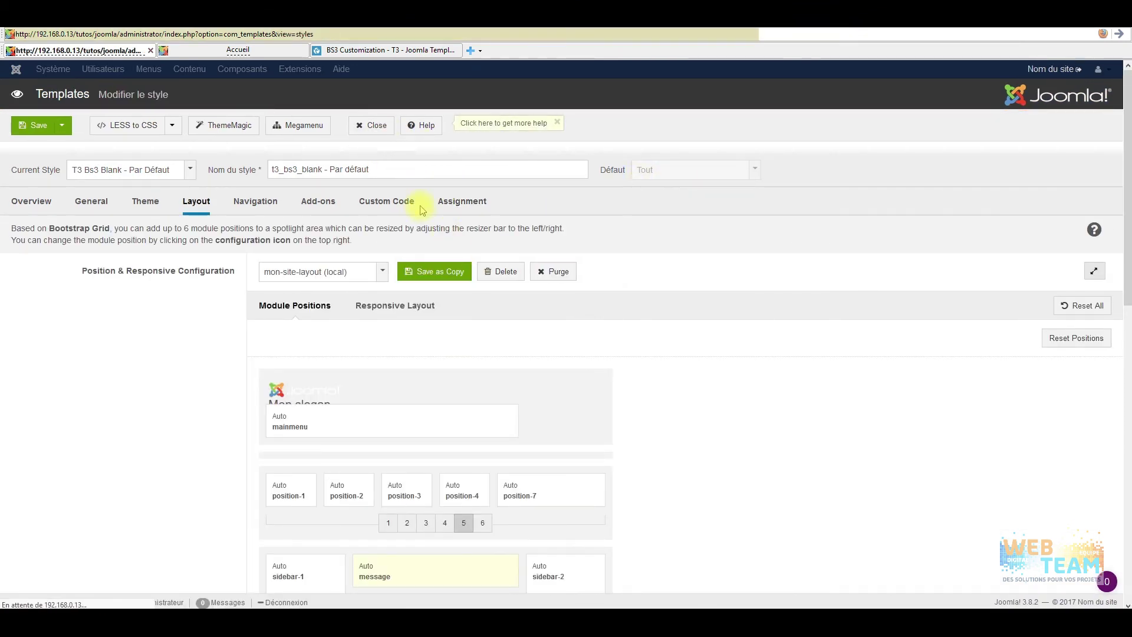
click(301, 250)
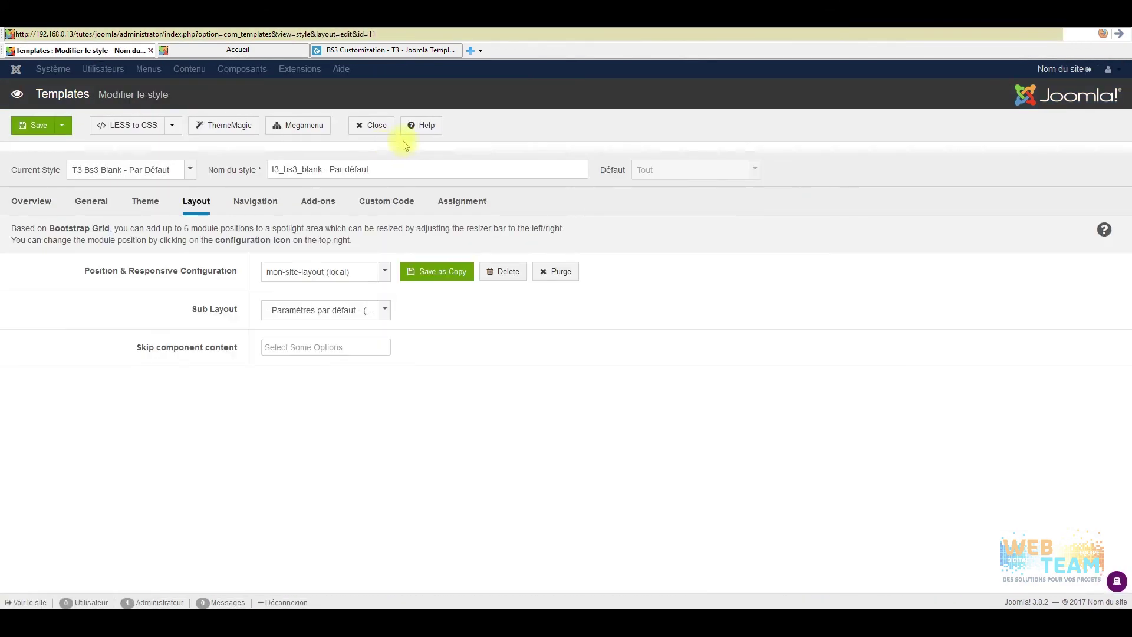
click(374, 125)
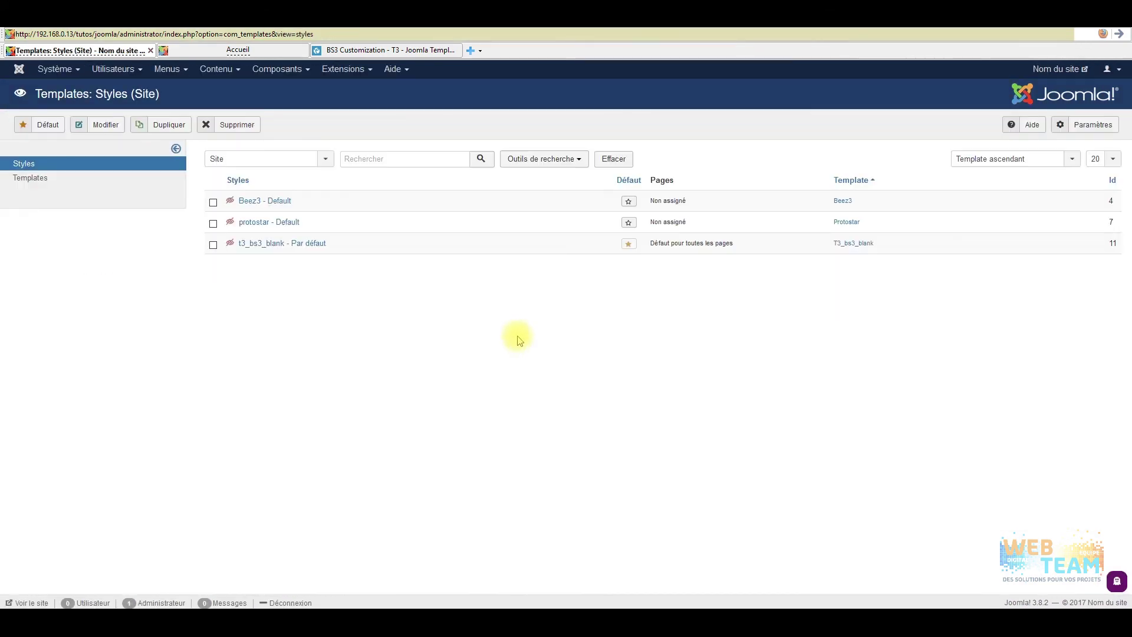
- Duplicate the t3_bs3_blank - Par défaut style and open the copy for editing
click(213, 244)
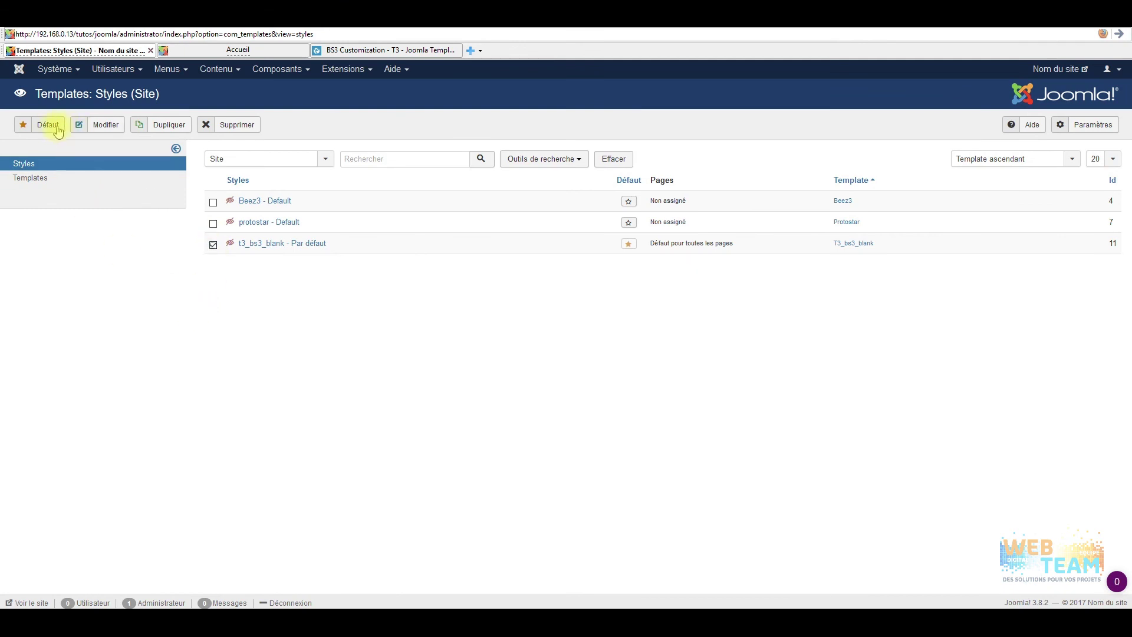
click(170, 126)
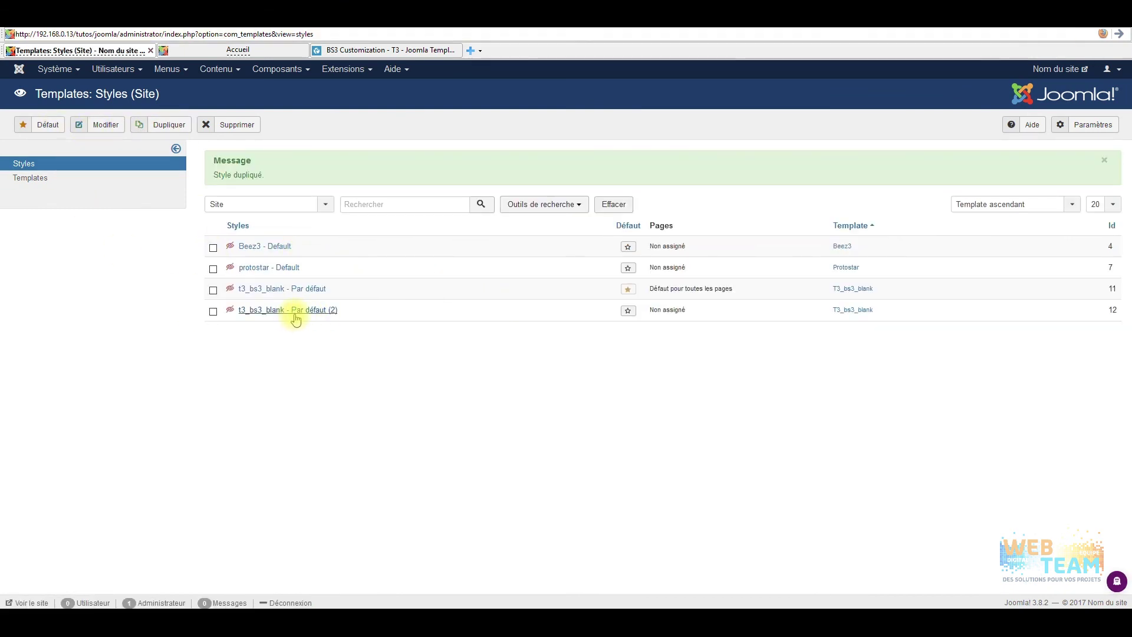
click(295, 312)
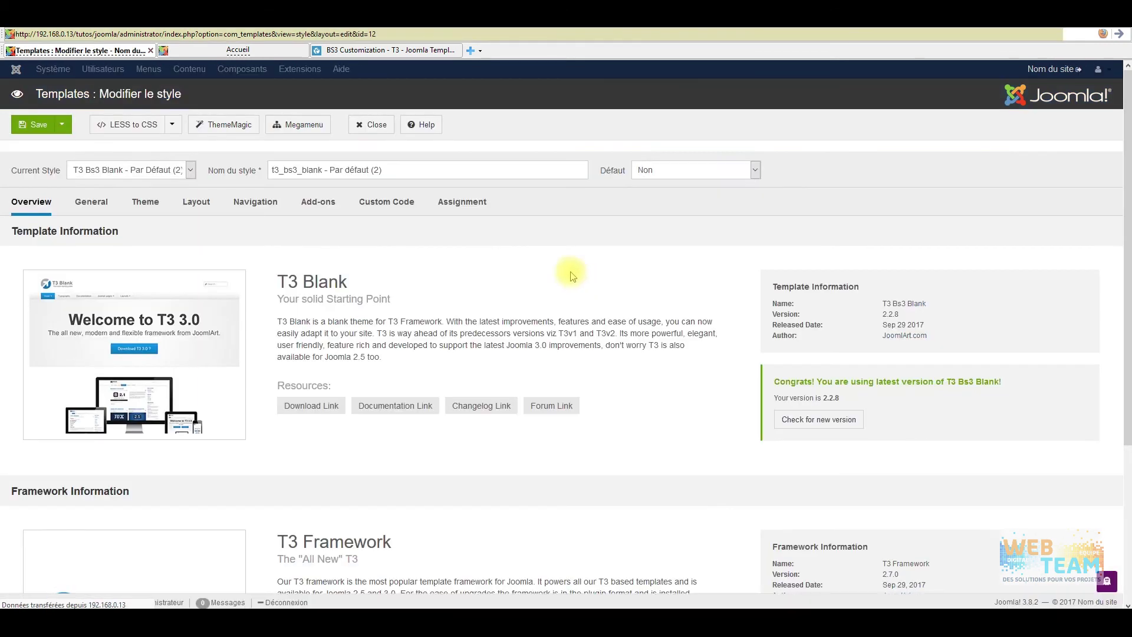
- Make the duplicated style the default for English (en-GB), then save and close it
click(754, 170)
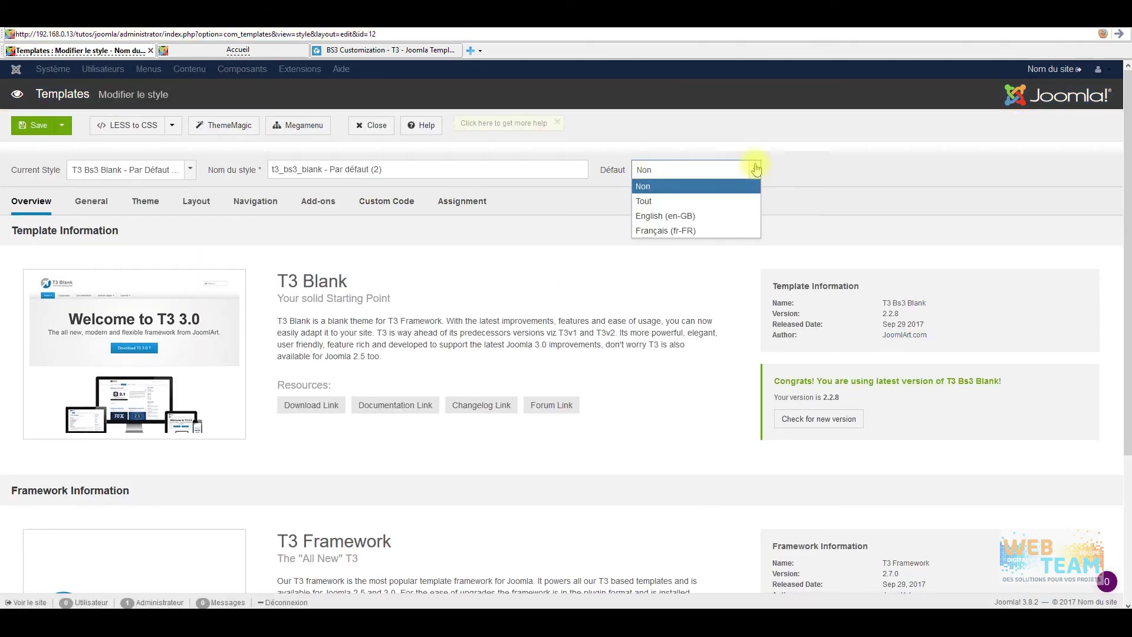
click(679, 217)
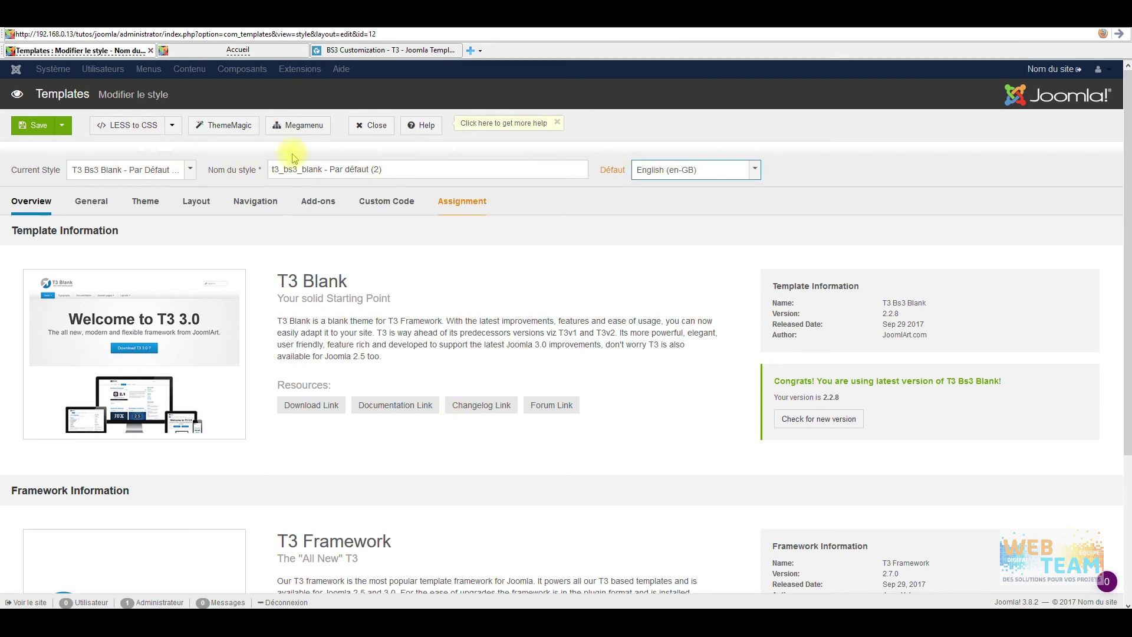
click(62, 126)
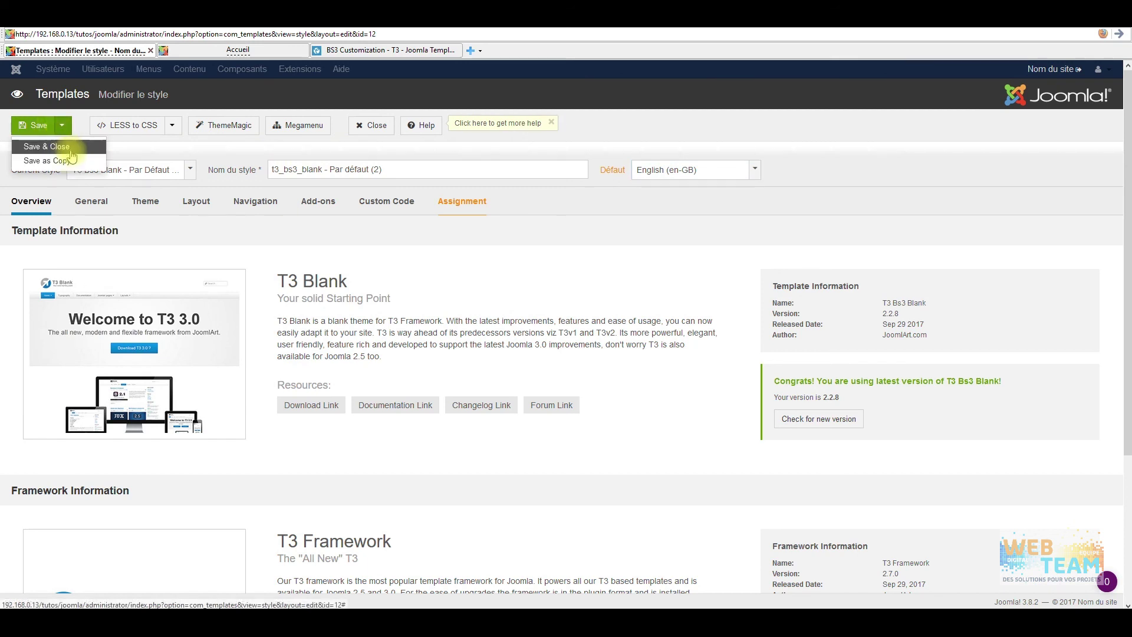
click(56, 145)
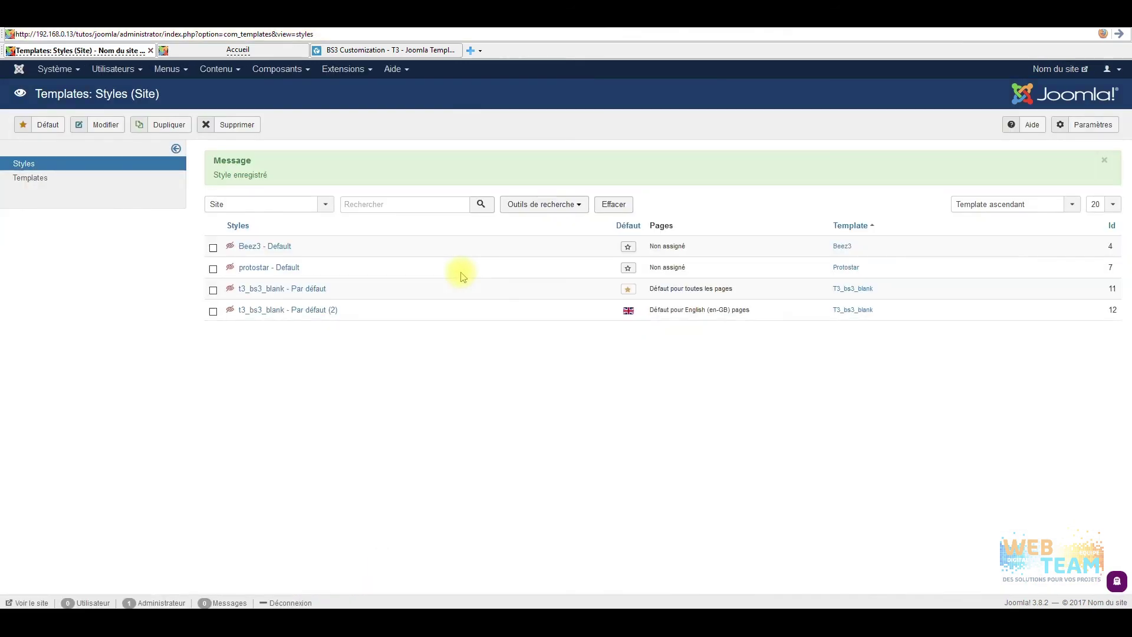
- Reopen the duplicated style and rename it t3_bs3_blank - Par défaut EN
click(327, 313)
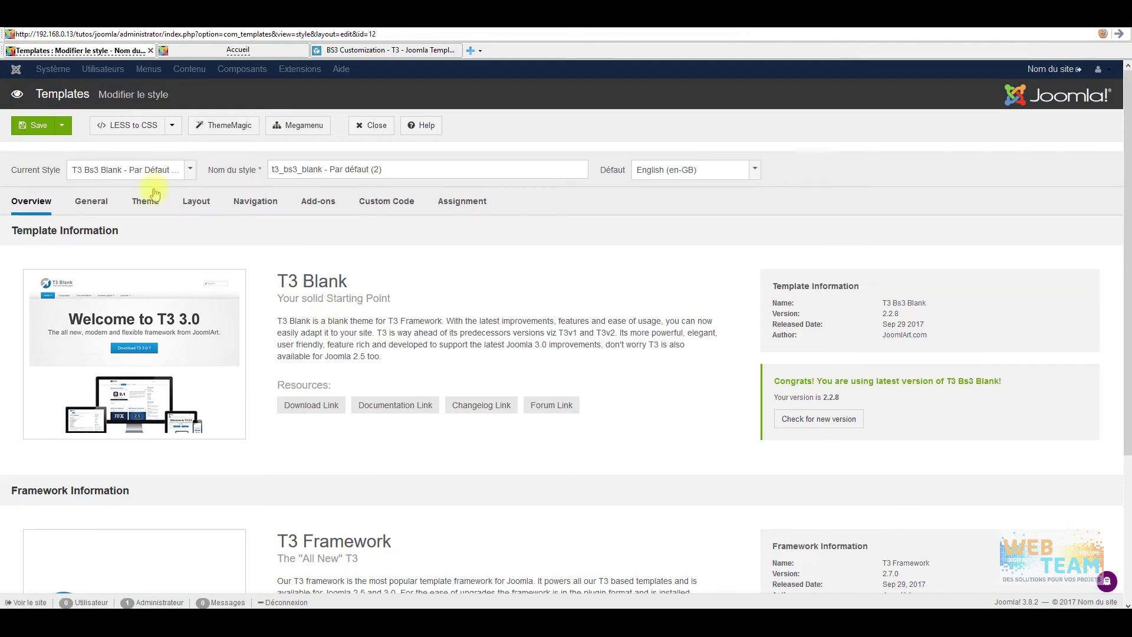
drag(400, 170, 376, 172)
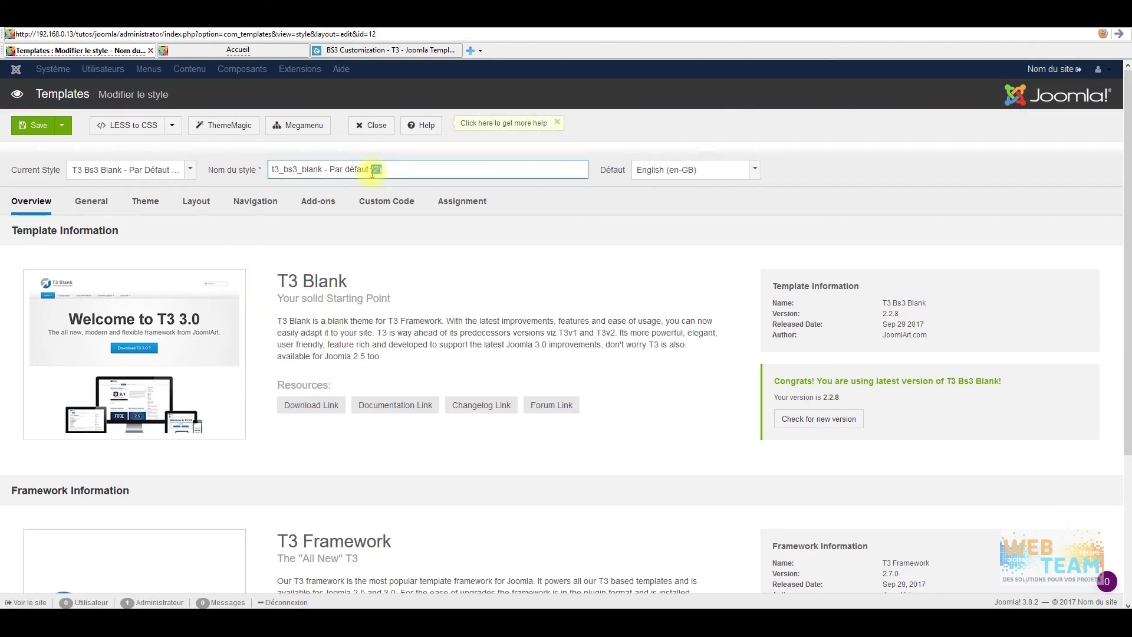
click(463, 202)
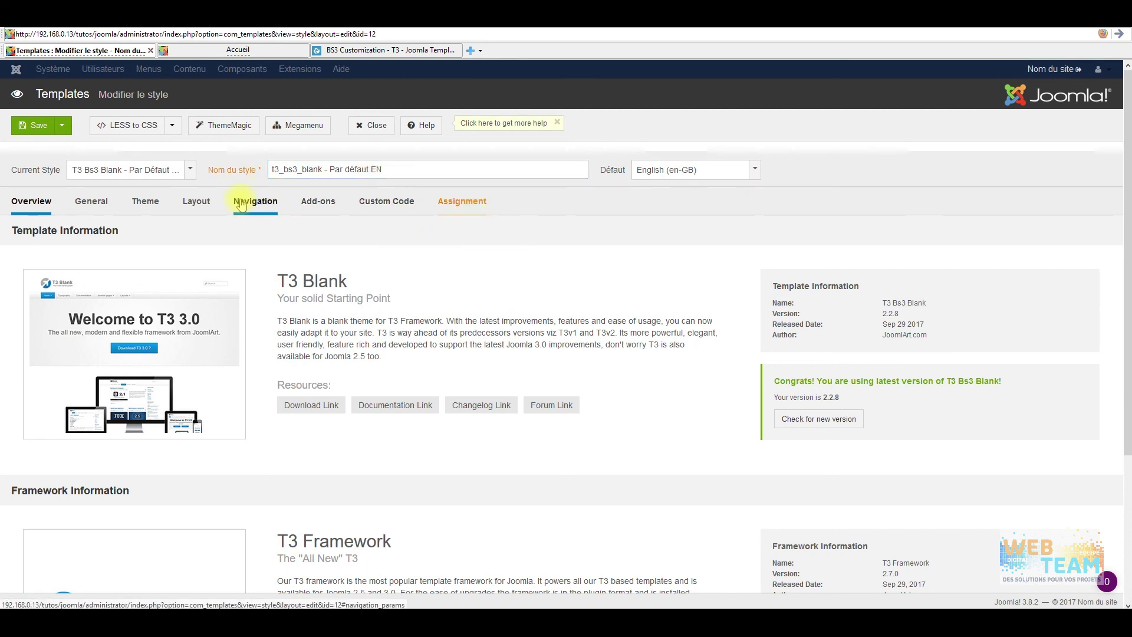
- Review the module positions in the English style's layout
click(197, 202)
scroll(360, 384, down, 3)
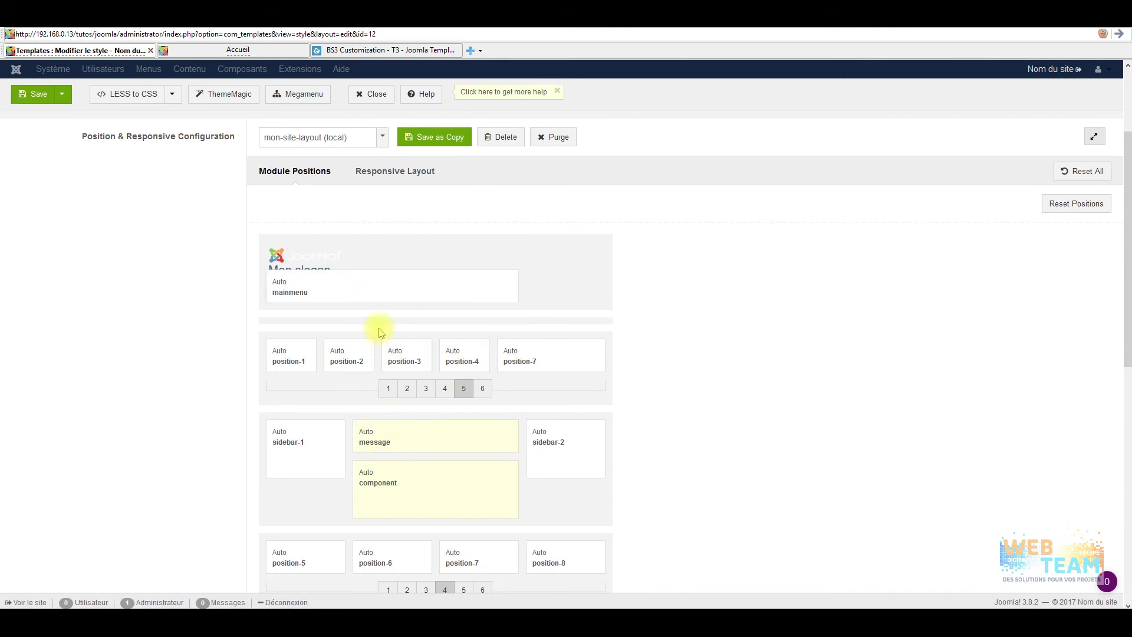
scroll(377, 331, up, 3)
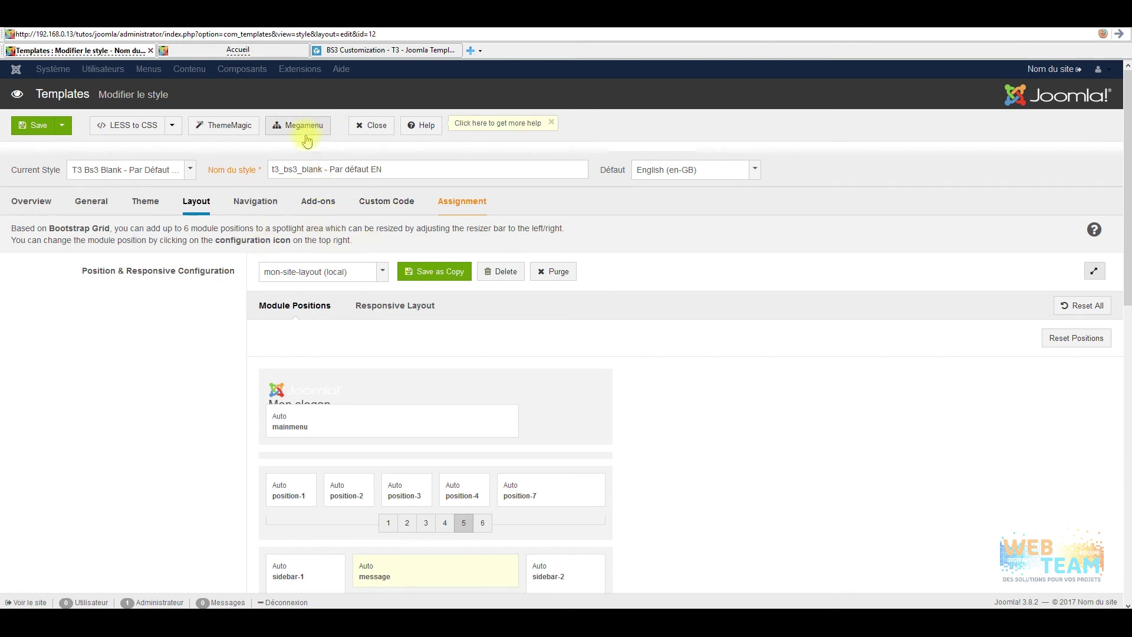
- Set the English style's navigation menu to Menu utilisateur and save the style
click(255, 201)
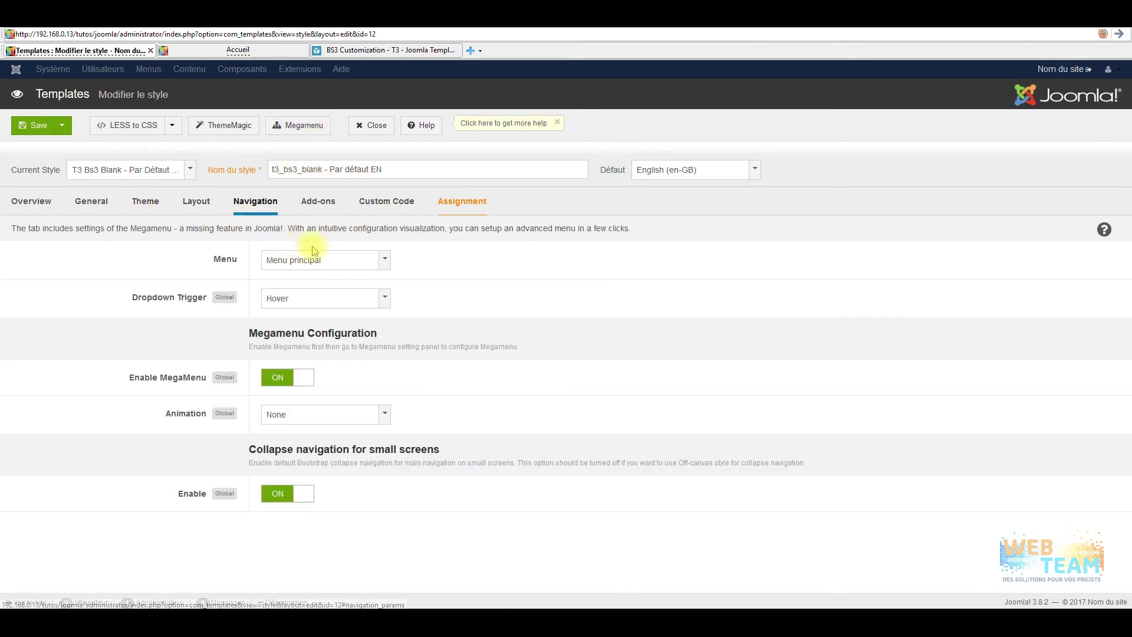
click(341, 261)
click(302, 305)
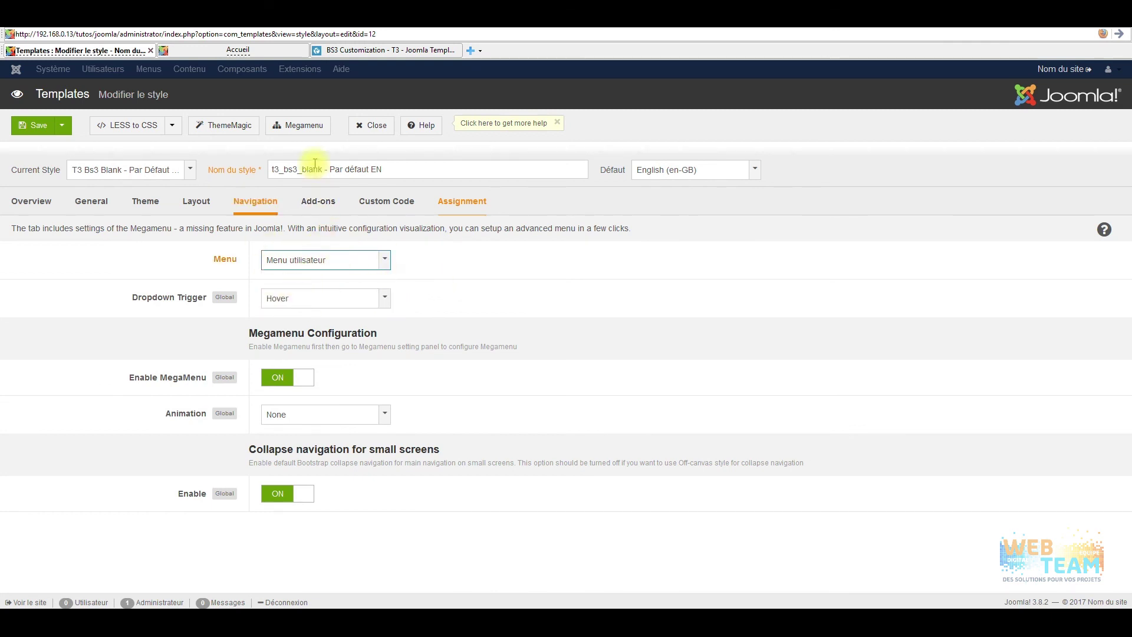
click(48, 134)
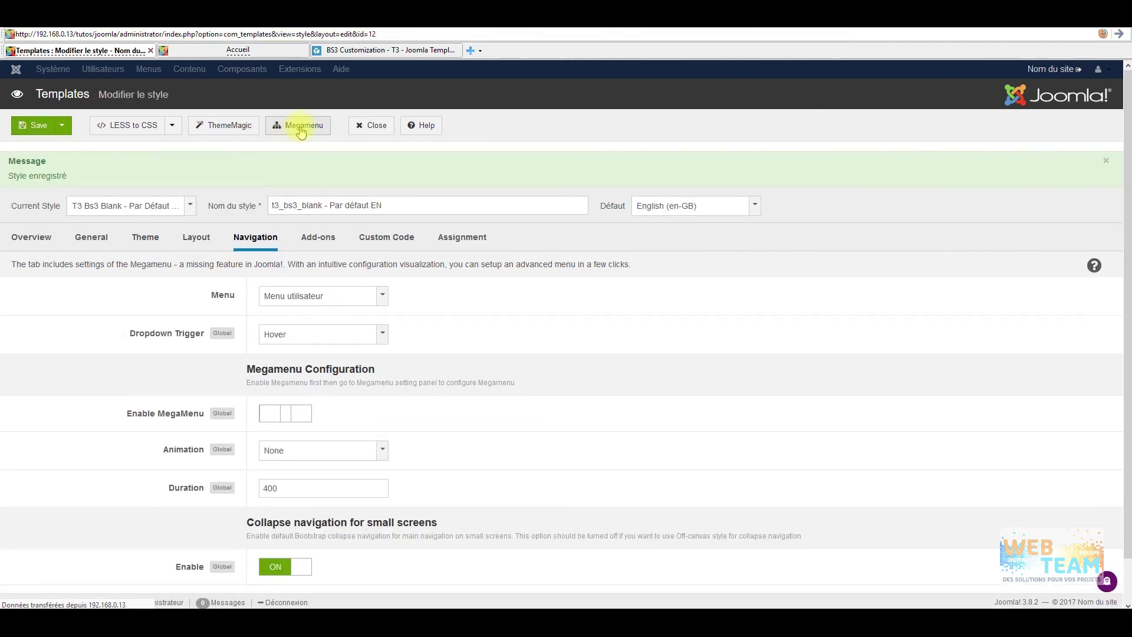
- Check the menu selection in the English style's megamenu configuration, then close the configuration and the style
click(297, 127)
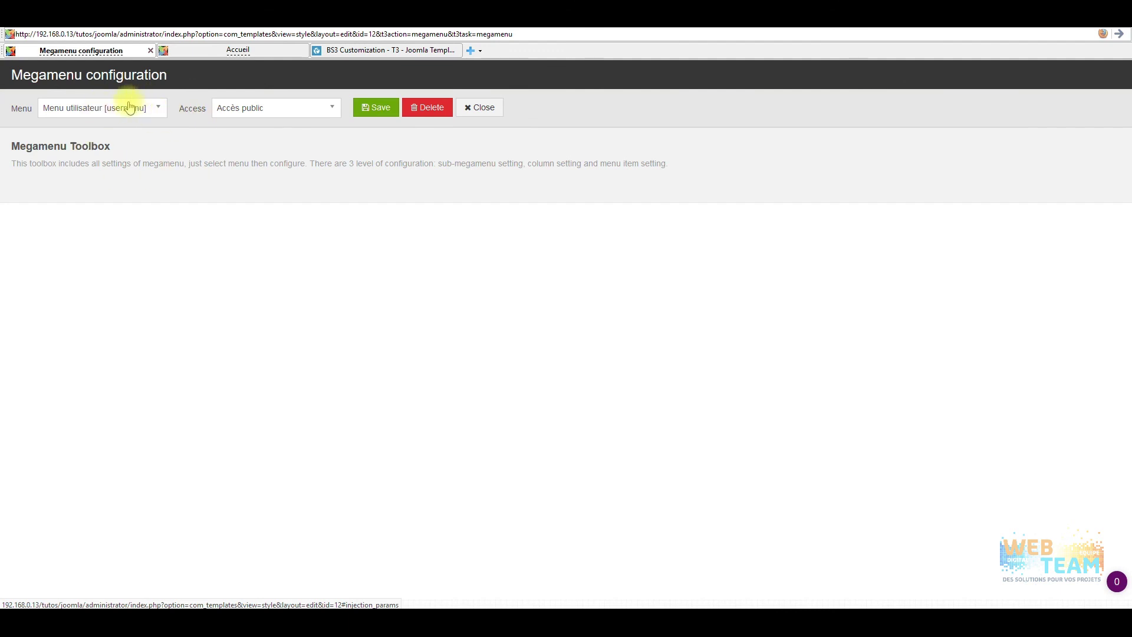
click(109, 112)
click(222, 139)
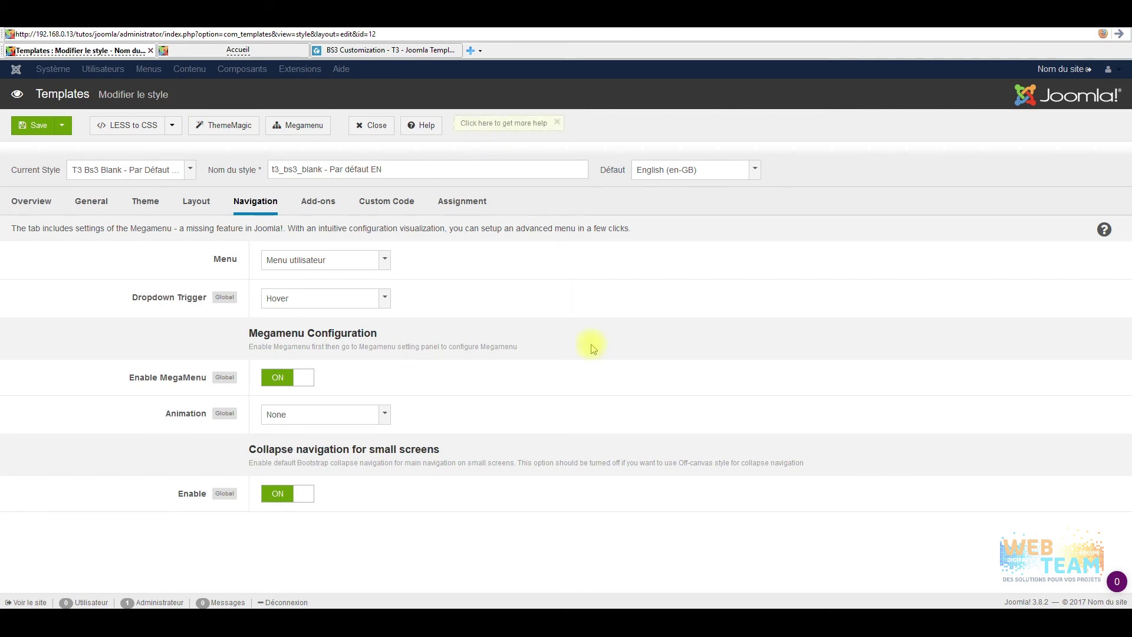
click(371, 125)
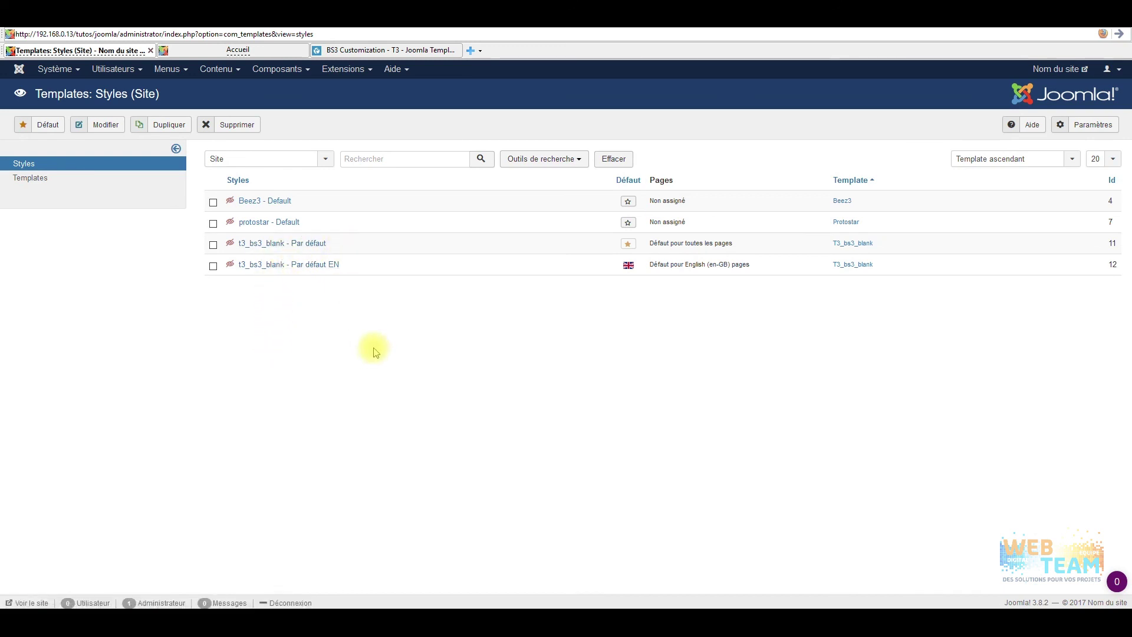
- Return to the site's home page and look back up through its content from the footer
click(277, 51)
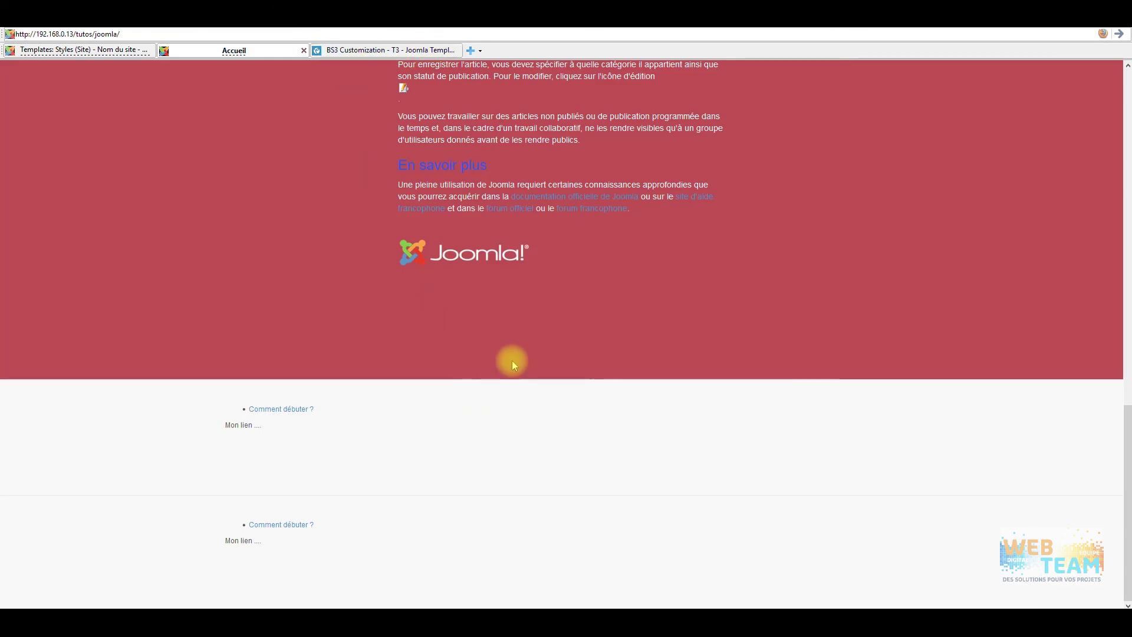
scroll(593, 403, up, 15)
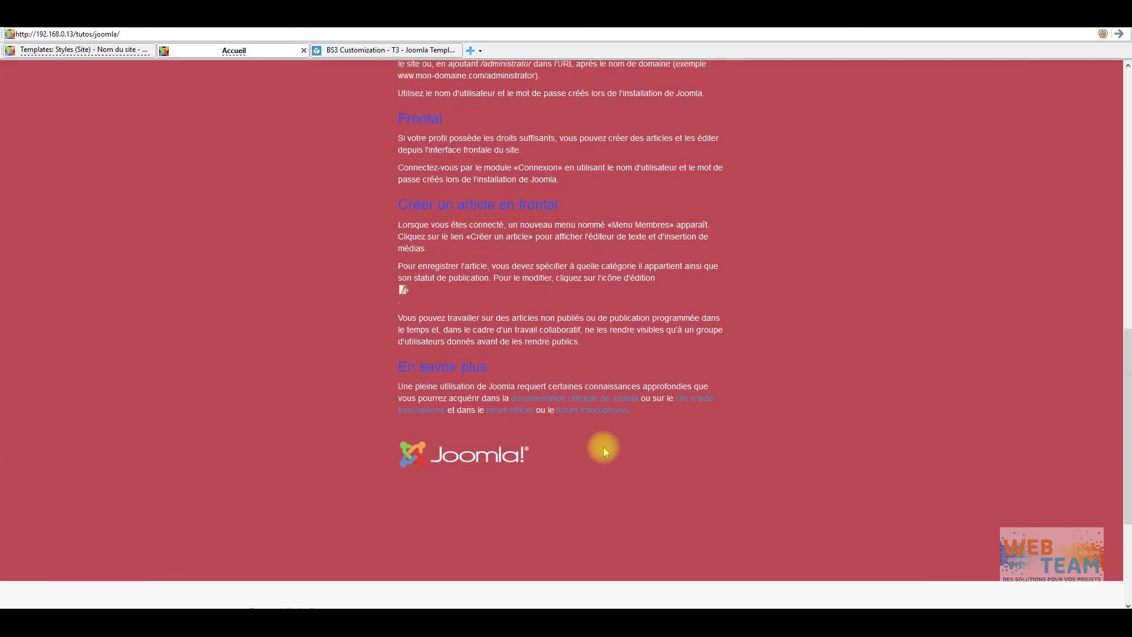